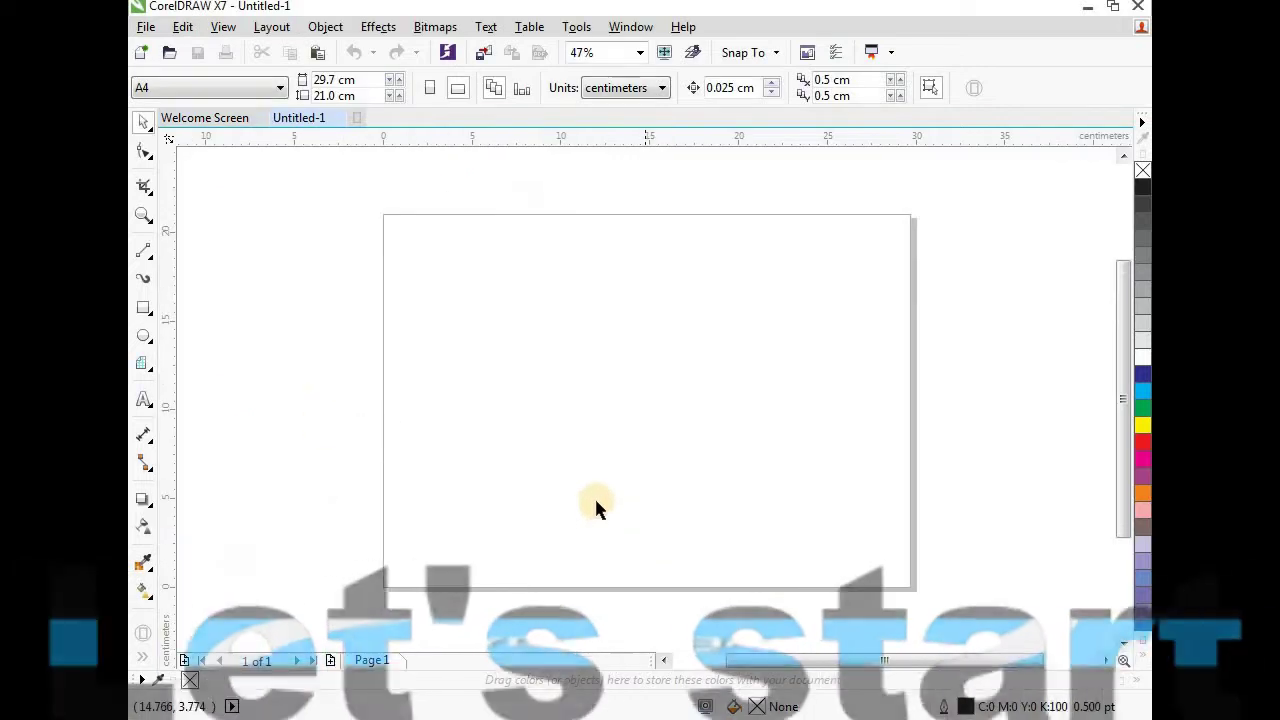
Step: Draw a circle about 12 cm in diameter near the middle of the page
{"action": "left_click", "coordinate": [143, 215]}
{"action": "left_click_drag", "start_coordinate": [373, 203], "coordinate": [927, 604]}
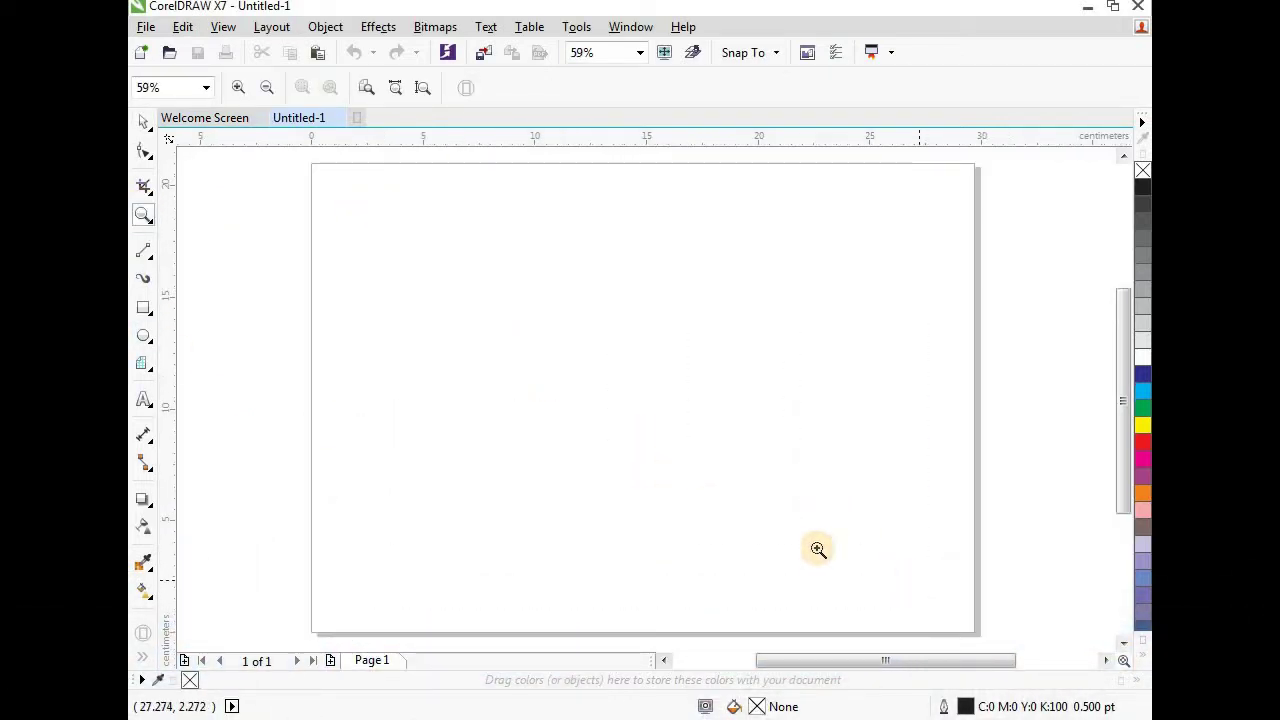
{"action": "left_click", "coordinate": [143, 120]}
{"action": "left_click", "coordinate": [143, 336]}
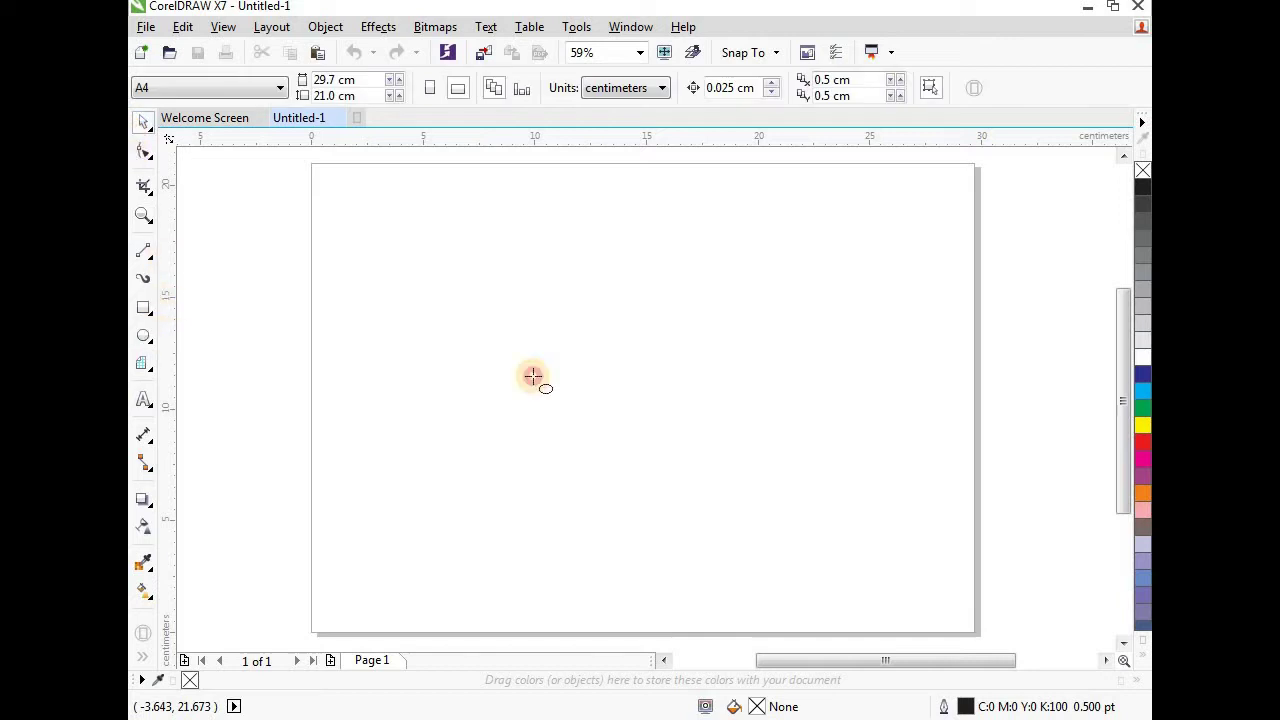
{"action": "left_click_drag", "start_coordinate": [464, 245], "coordinate": [736, 516]}
{"action": "key", "text": "space"}
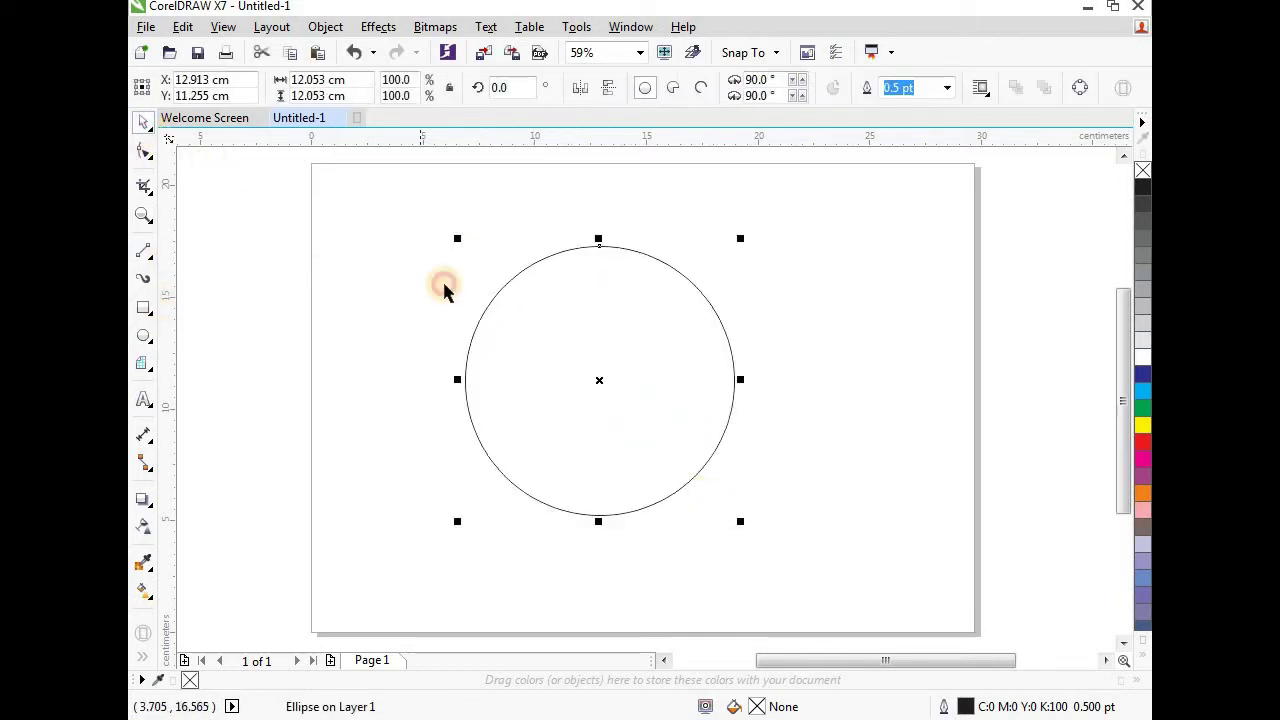
Step: Change the document's drawing units to millimeters
{"action": "left_click", "coordinate": [443, 286]}
{"action": "left_click", "coordinate": [620, 89]}
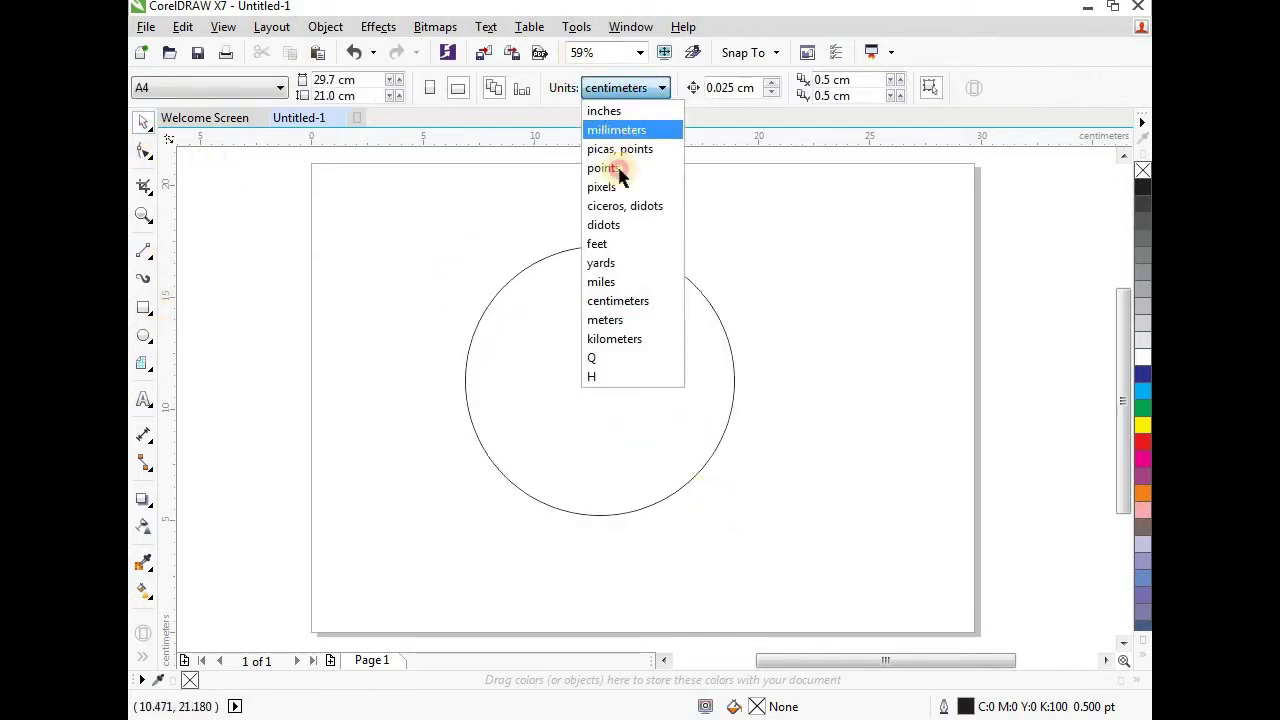
{"action": "left_click", "coordinate": [620, 127]}
Step: Set the circle's width and height to 125 mm each
{"action": "left_click", "coordinate": [620, 331]}
{"action": "left_click", "coordinate": [367, 79]}
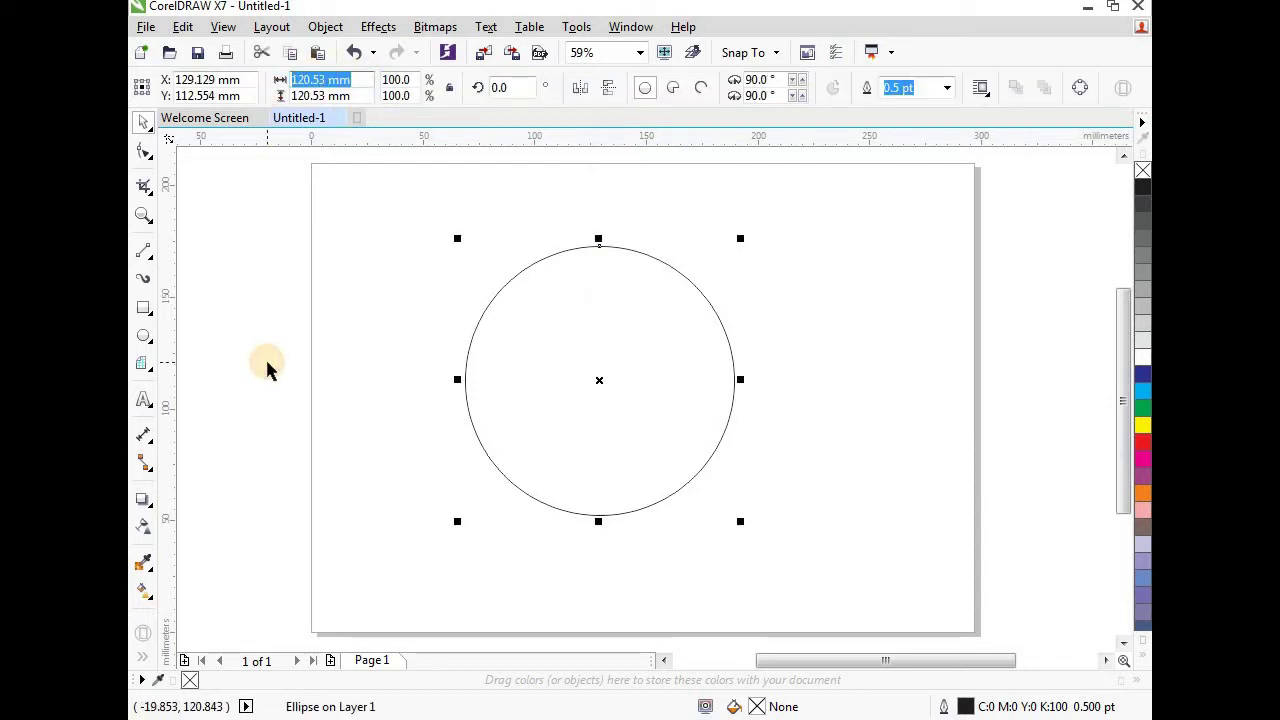
{"action": "type", "text": "125"}
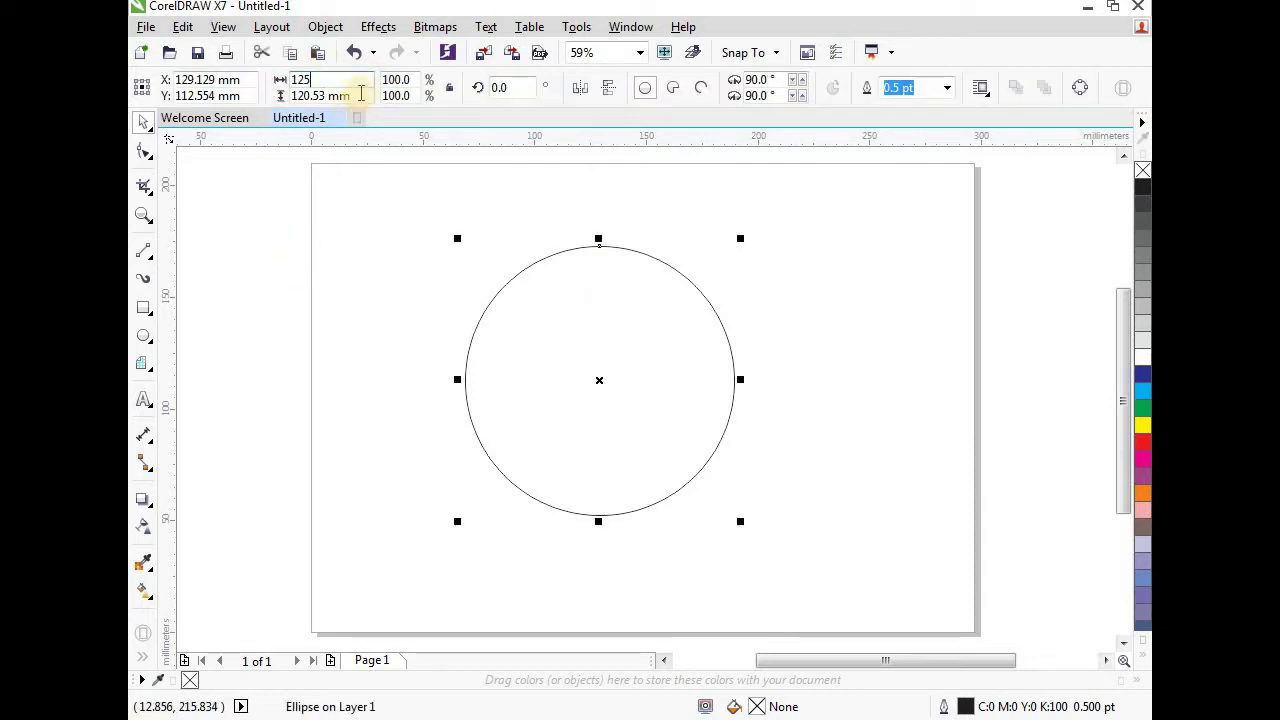
{"action": "key", "text": "Tab"}
{"action": "type", "text": "125"}
{"action": "key", "text": "Return"}
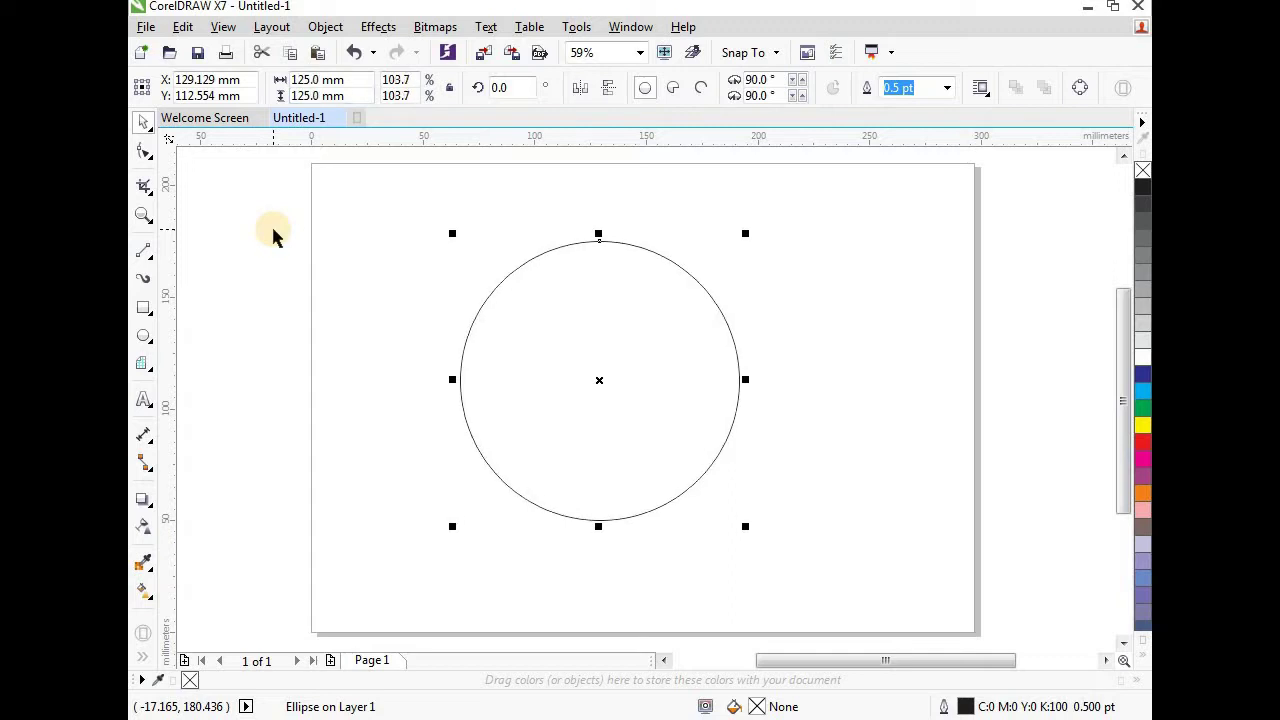
Step: Reposition the circle and centre it on the page
{"action": "left_click_drag", "start_coordinate": [640, 386], "coordinate": [711, 400]}
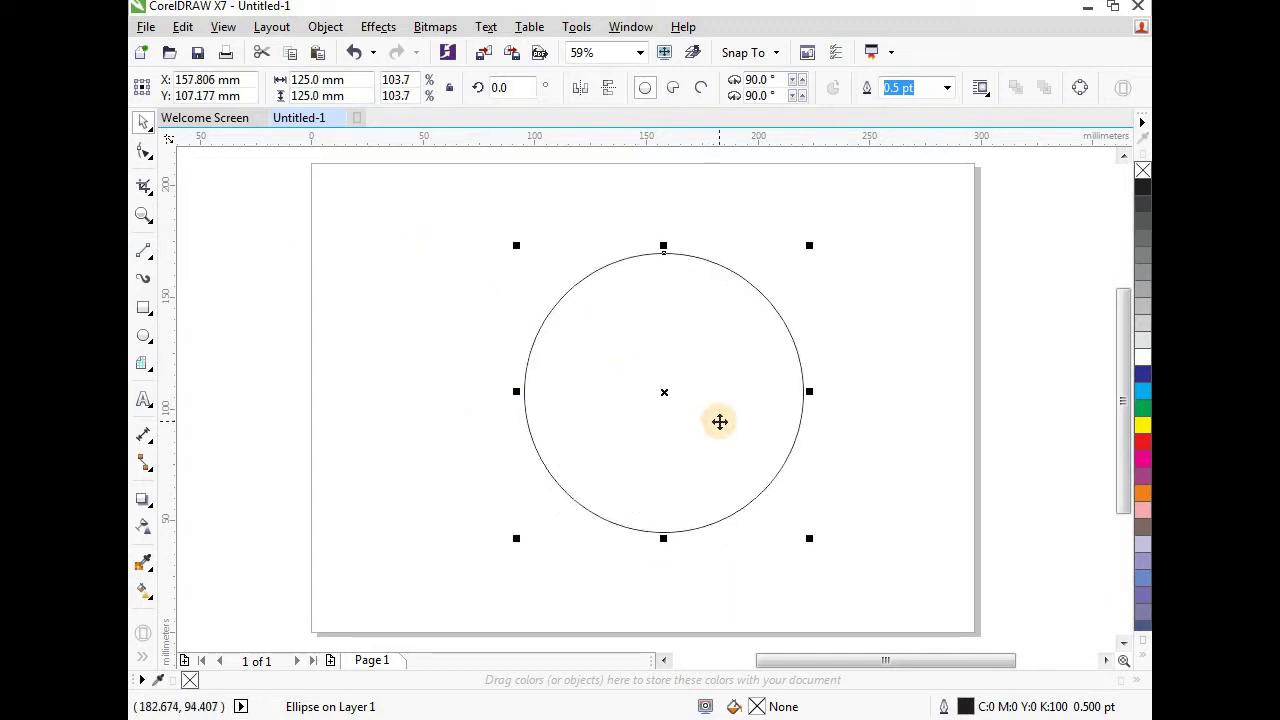
{"action": "key", "text": "p"}
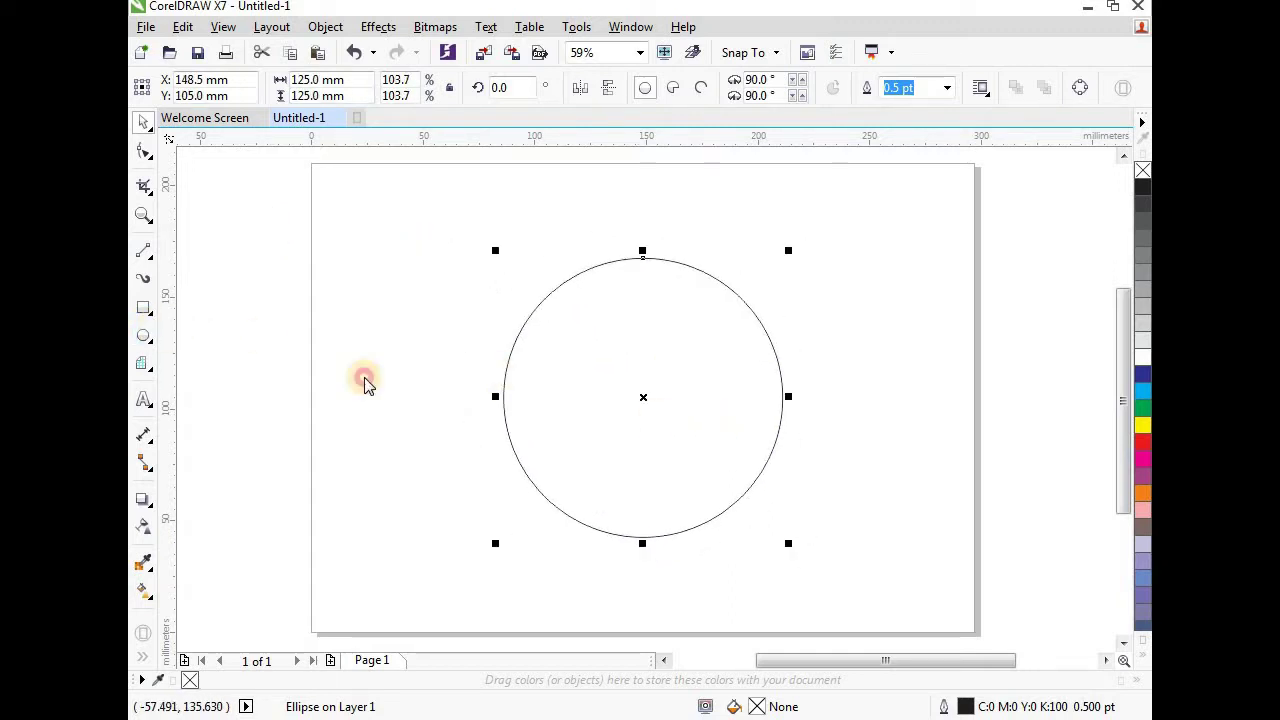
Step: Place guidelines horizontally and vertically through the circle's centre, plus vertical ones at its left and right edges
{"action": "left_click", "coordinate": [677, 398]}
{"action": "left_click", "coordinate": [512, 376]}
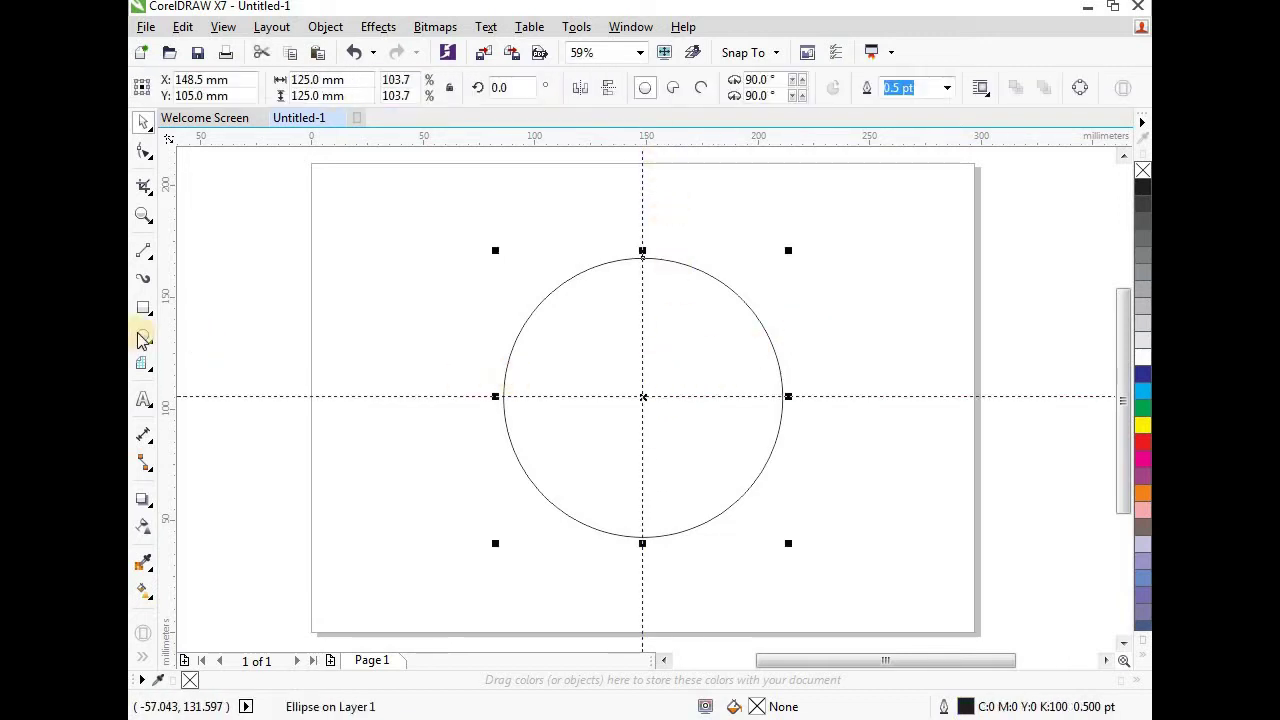
{"action": "left_click_drag", "start_coordinate": [166, 342], "coordinate": [503, 440]}
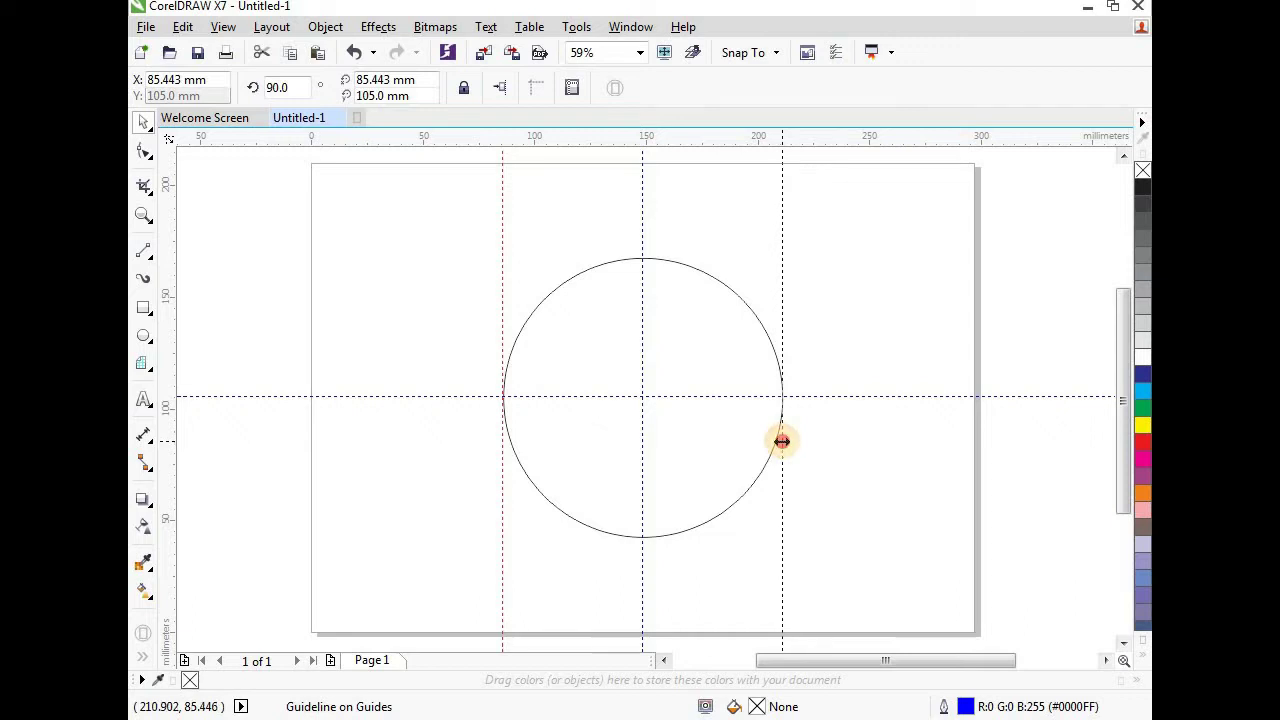
{"action": "left_click", "coordinate": [700, 285]}
{"action": "left_click", "coordinate": [676, 278]}
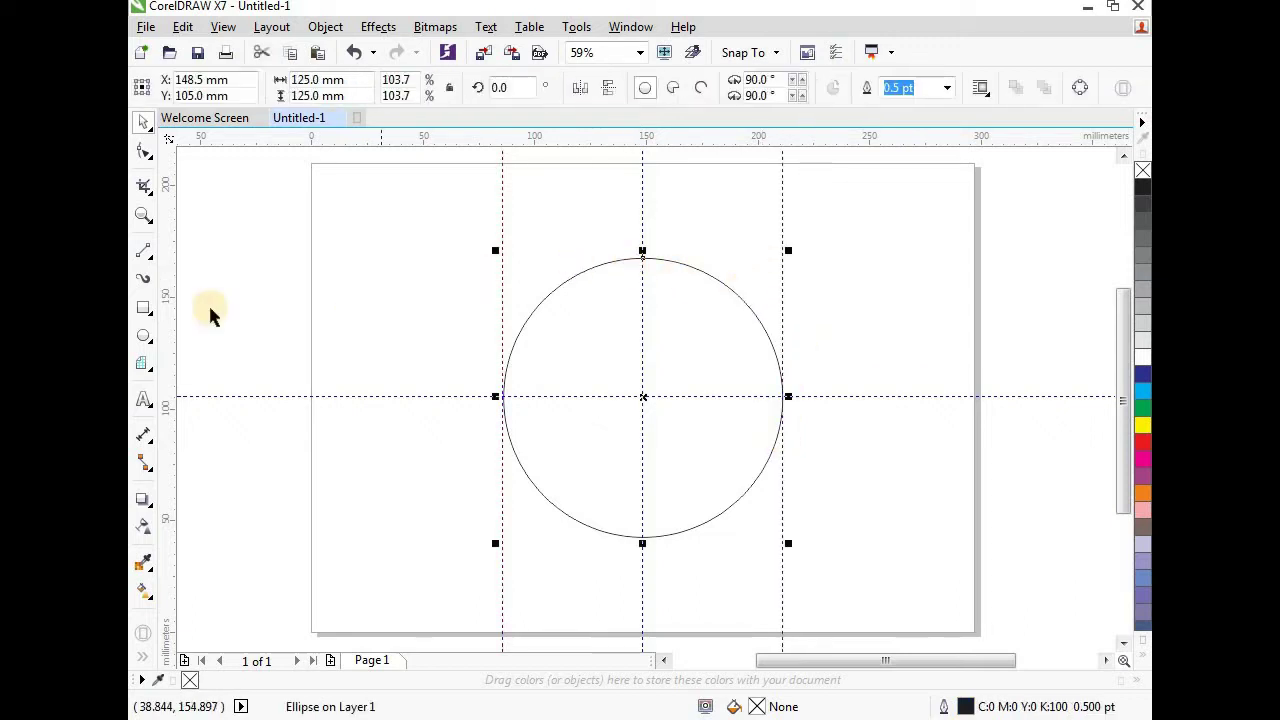
Step: Draw a 125 mm horizontal line across the circle's diameter and set its outline width to 8 pt
{"action": "left_click", "coordinate": [143, 250]}
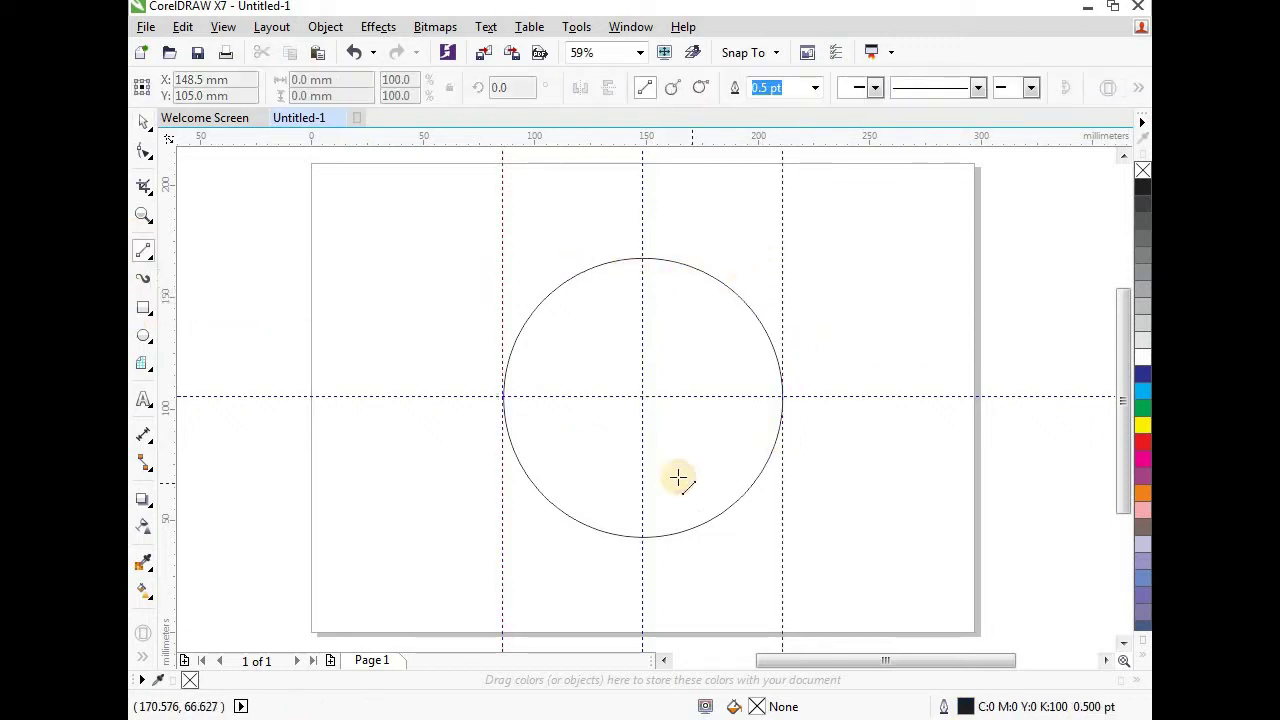
{"action": "left_click_drag", "start_coordinate": [503, 398], "coordinate": [782, 397]}
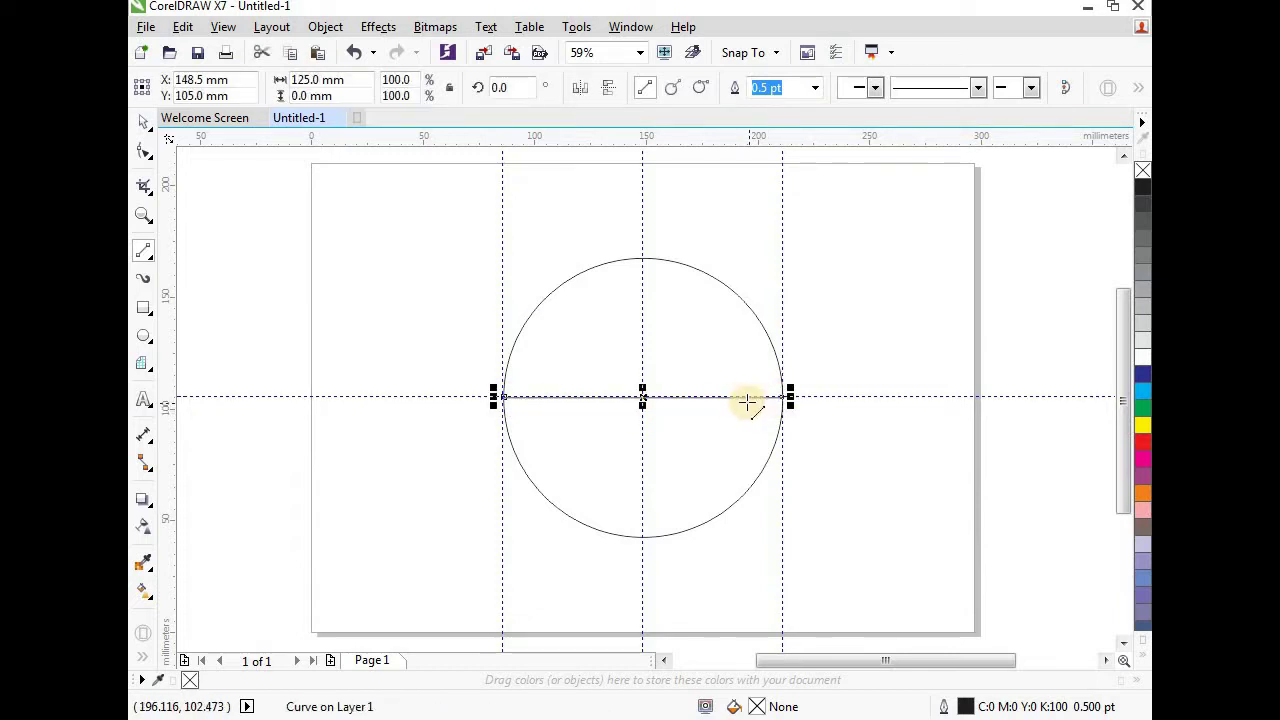
{"action": "left_click", "coordinate": [815, 88]}
{"action": "left_click", "coordinate": [775, 243]}
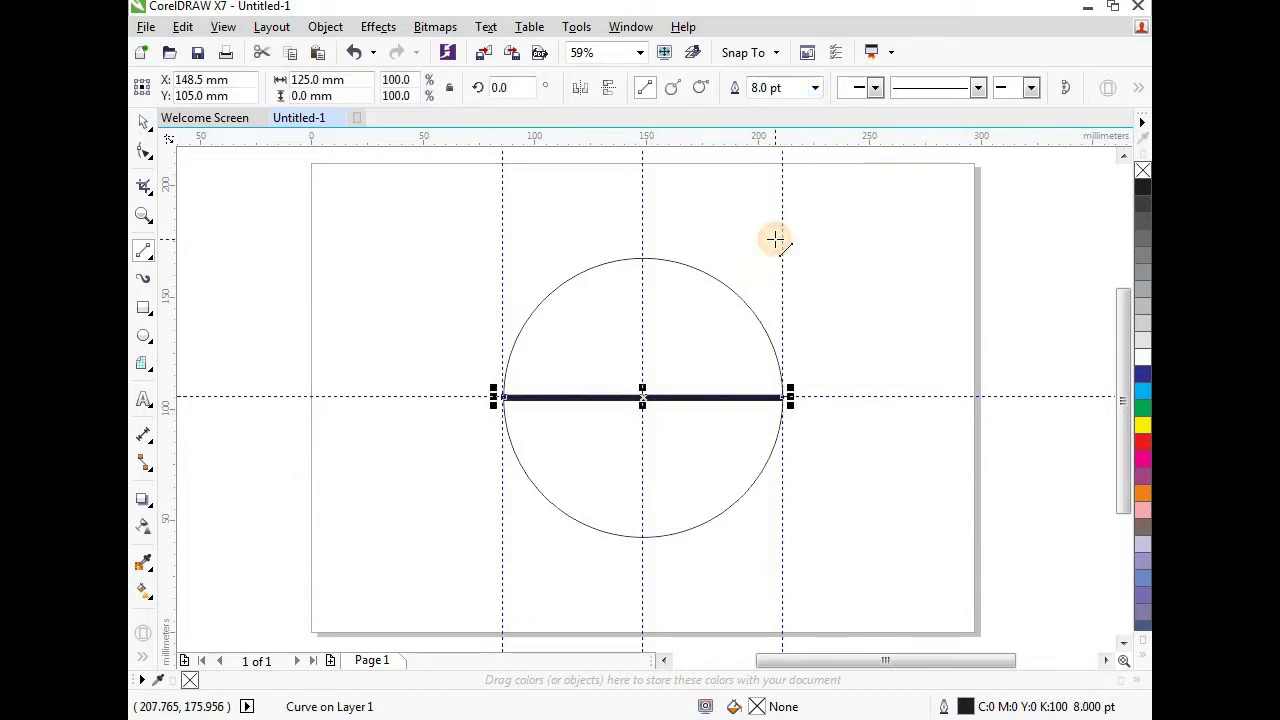
Step: Add the artistic text "PREMIUM QUALITY & DELICIOUS FOOD" near the circle's upper edge
{"action": "left_click", "coordinate": [143, 400]}
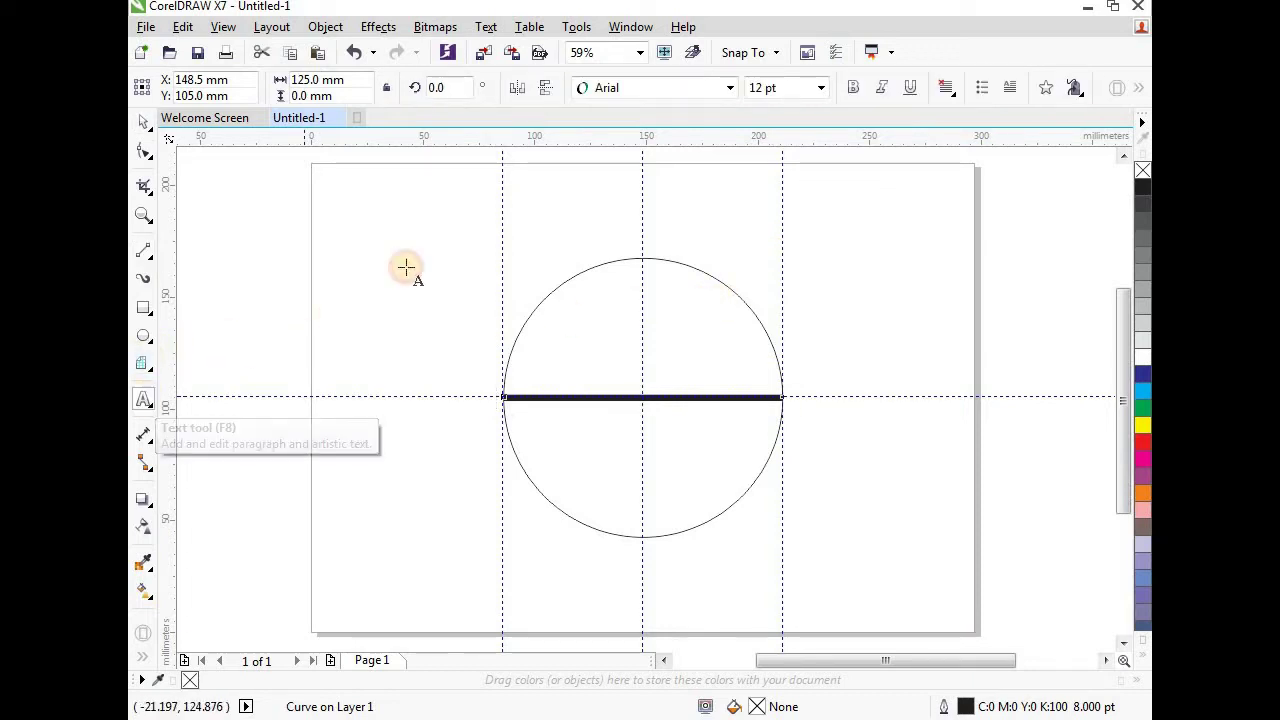
{"action": "left_click", "coordinate": [434, 221]}
{"action": "type", "text": "PPR"}
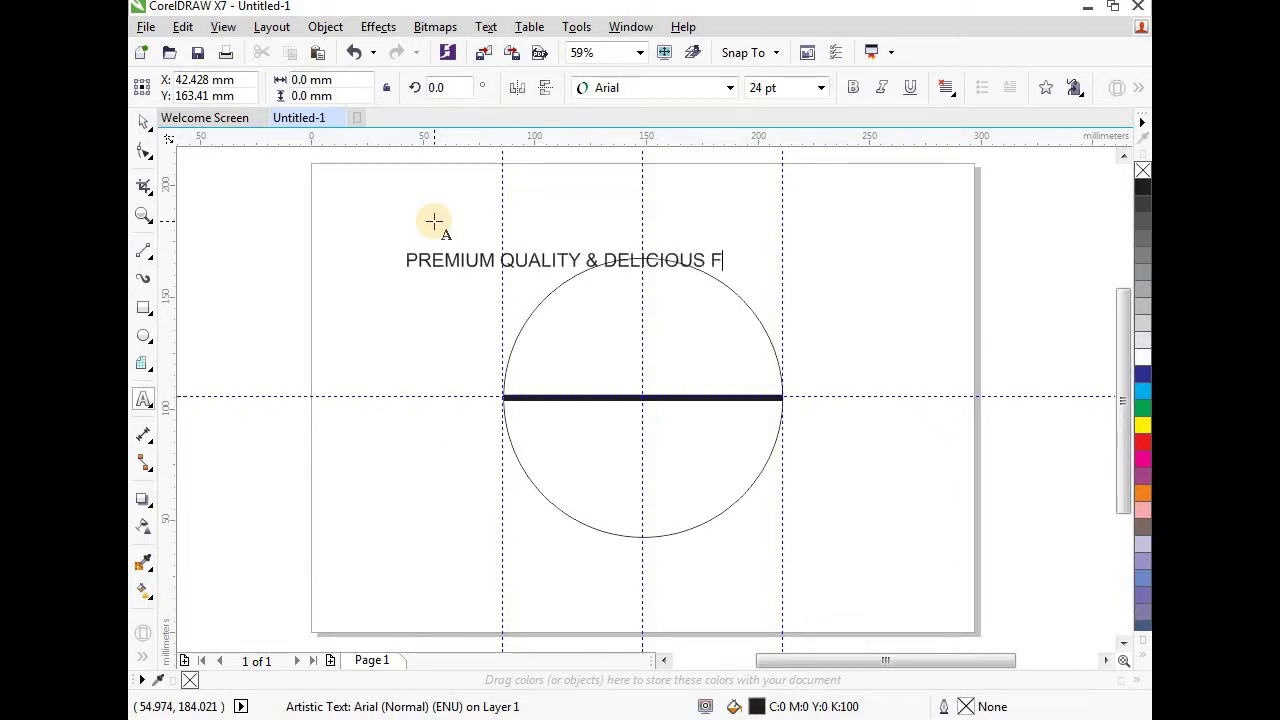
{"action": "key", "text": "ctrl+space"}
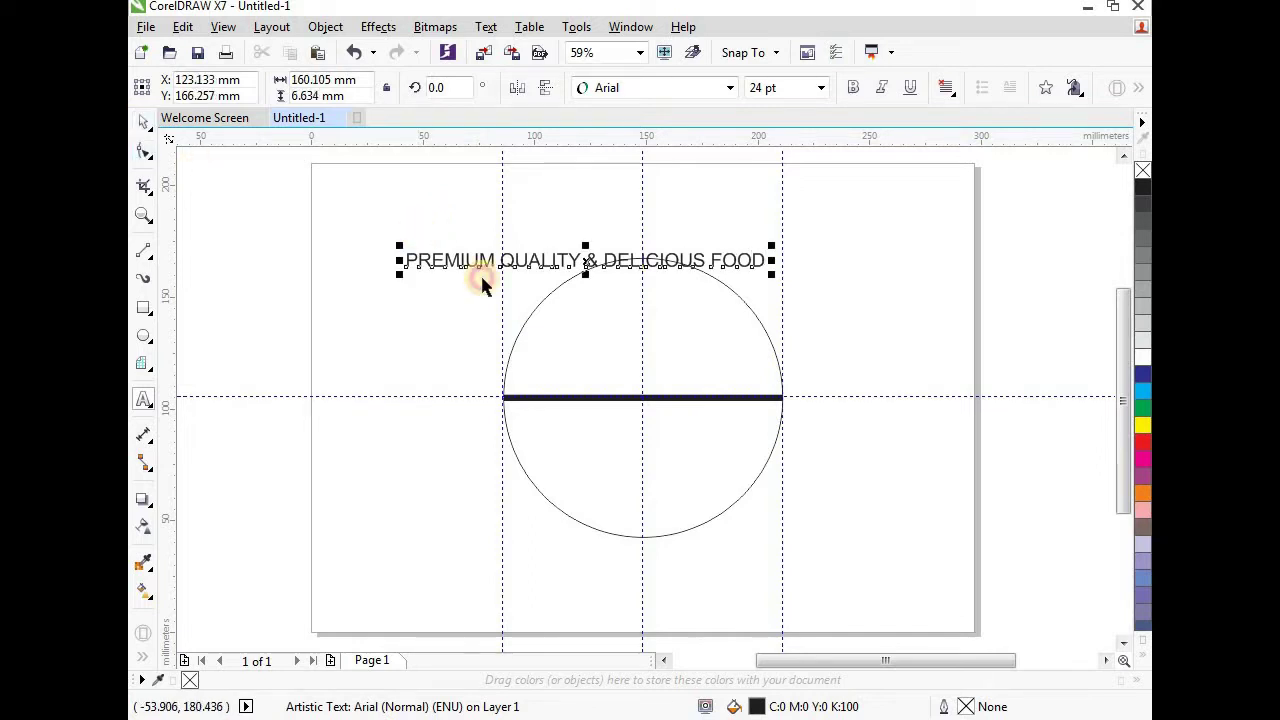
Step: Move the slogan above the circle, then set it in Clarendon Blk BT stretched to about 9 mm tall
{"action": "left_click_drag", "start_coordinate": [580, 272], "coordinate": [500, 200]}
{"action": "left_click", "coordinate": [617, 88]}
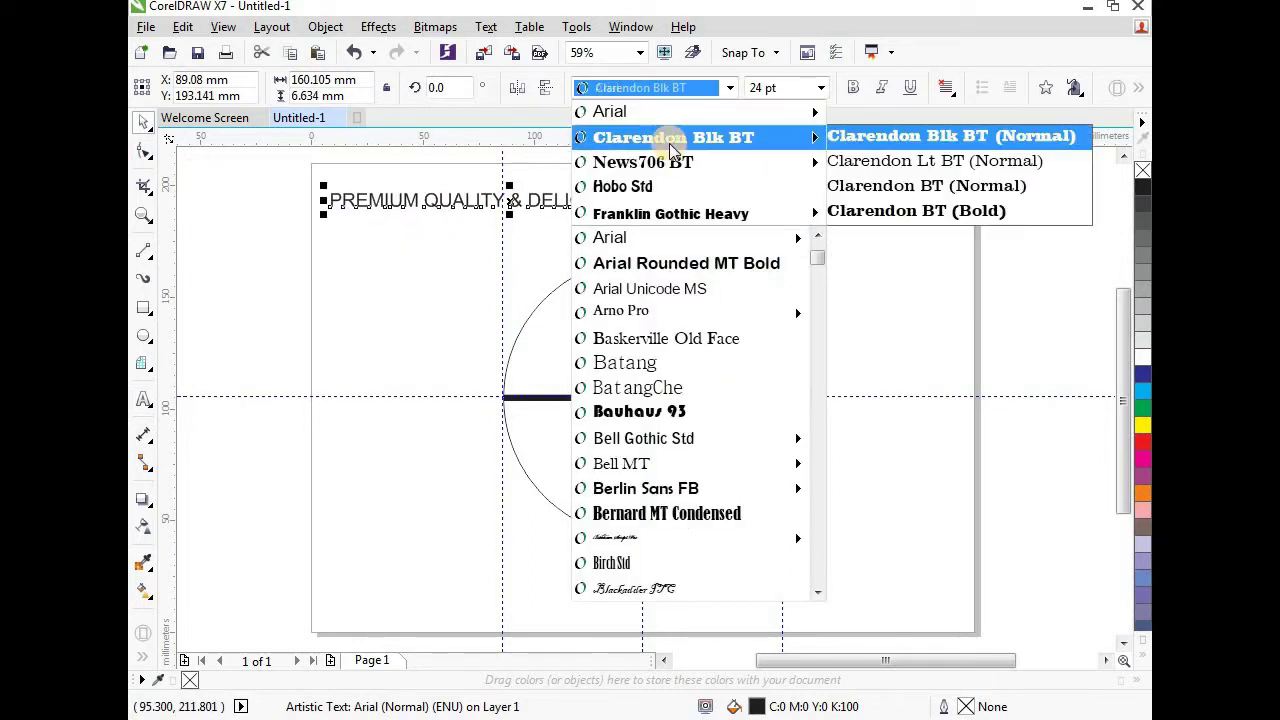
{"action": "left_click", "coordinate": [630, 131]}
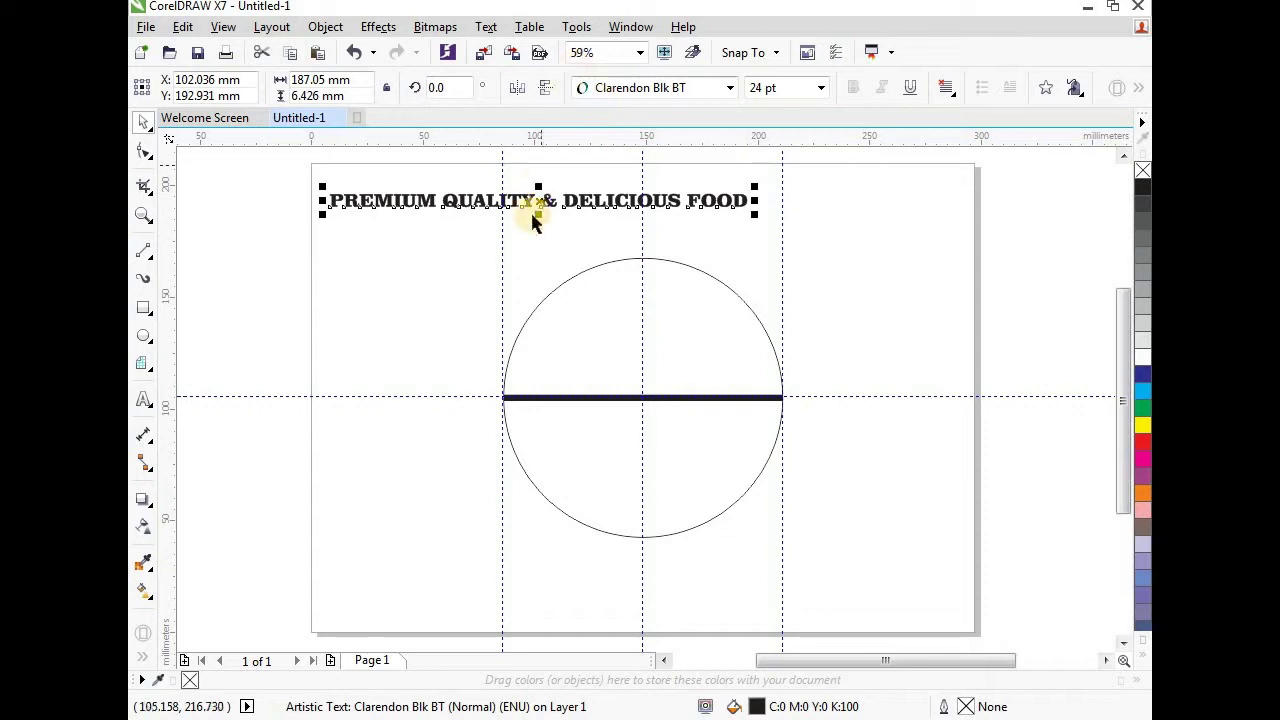
{"action": "left_click_drag", "start_coordinate": [541, 212], "coordinate": [542, 221]}
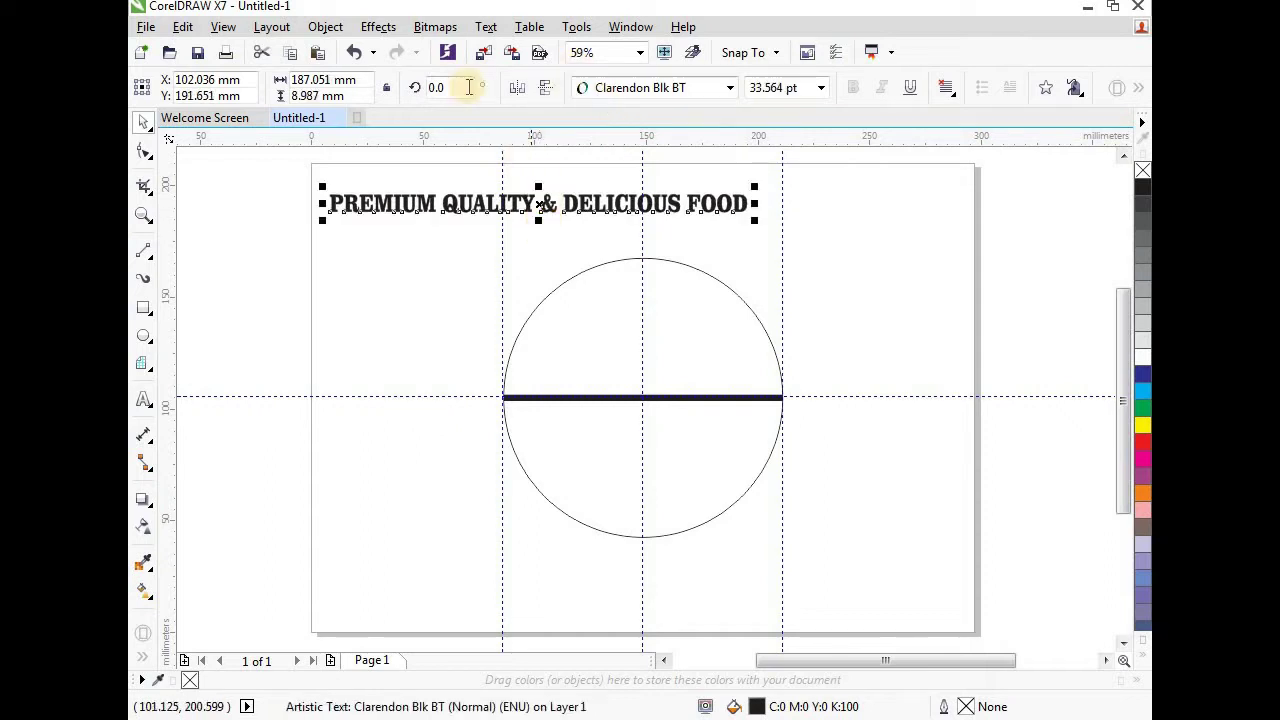
Step: Fit the slogan to the circle as a path, running inside its upper half at a -8.182 mm offset
{"action": "left_click", "coordinate": [485, 27]}
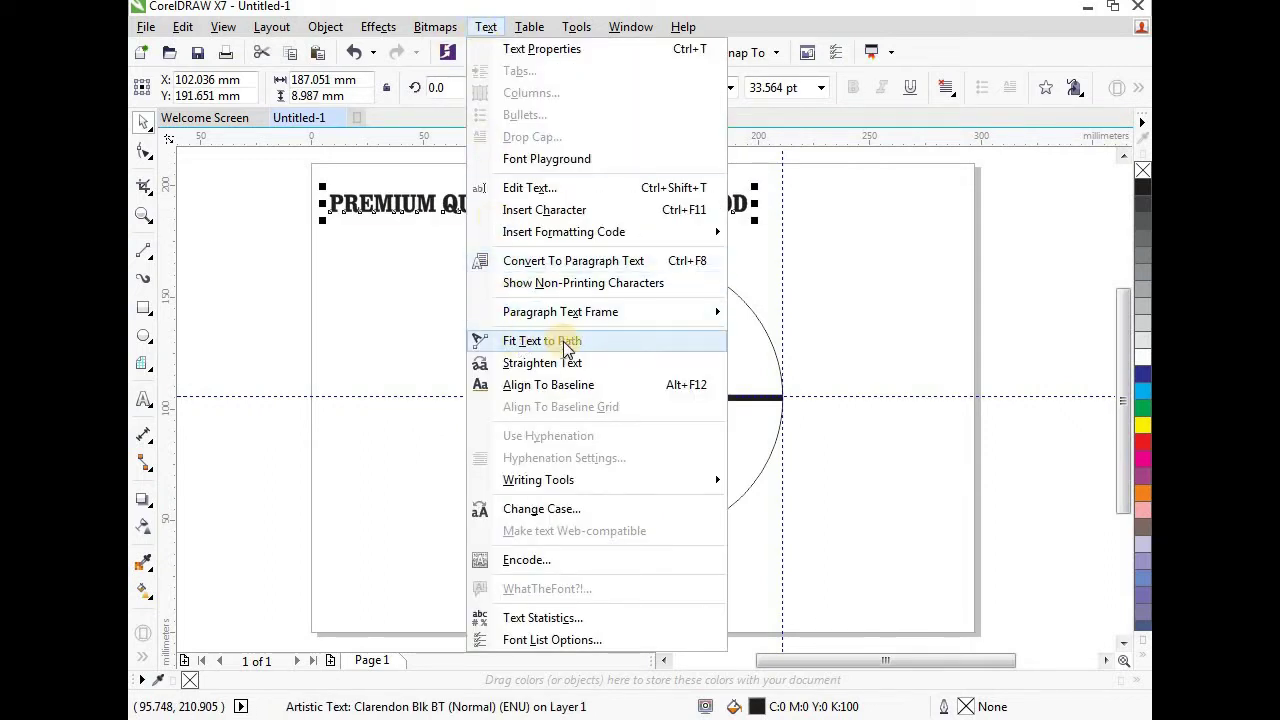
{"action": "left_click", "coordinate": [645, 347]}
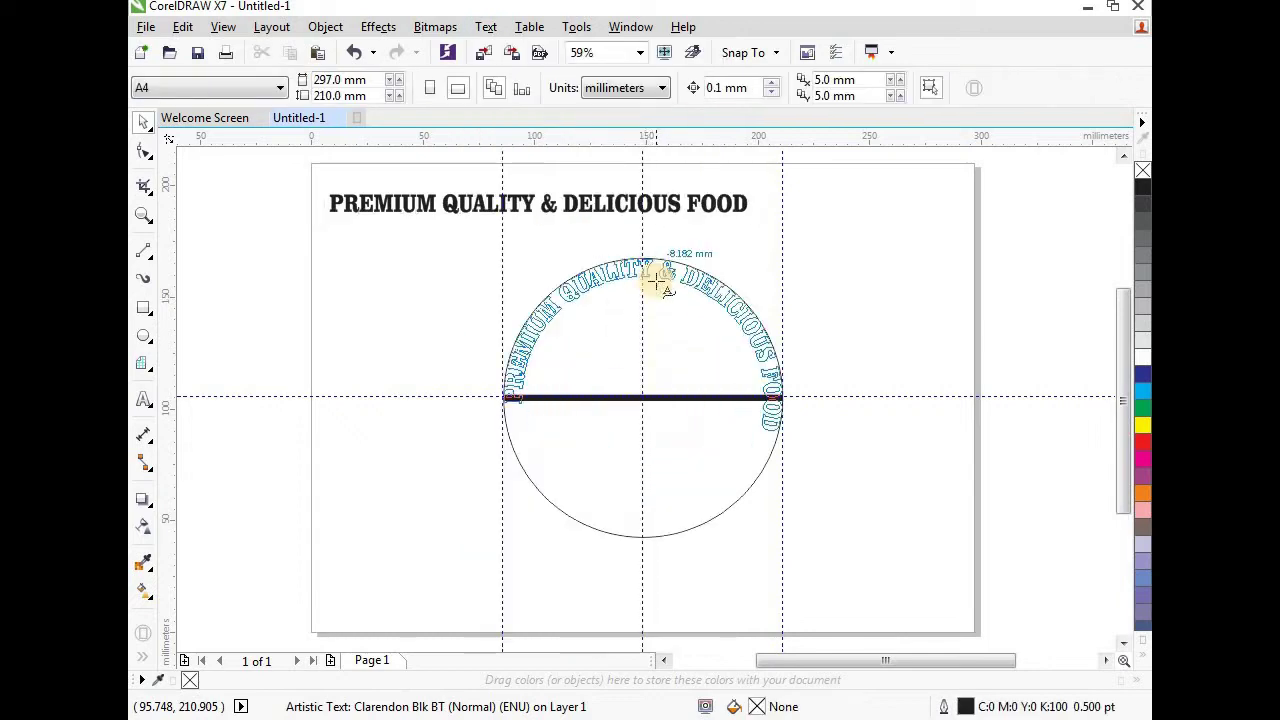
{"action": "left_click", "coordinate": [646, 280]}
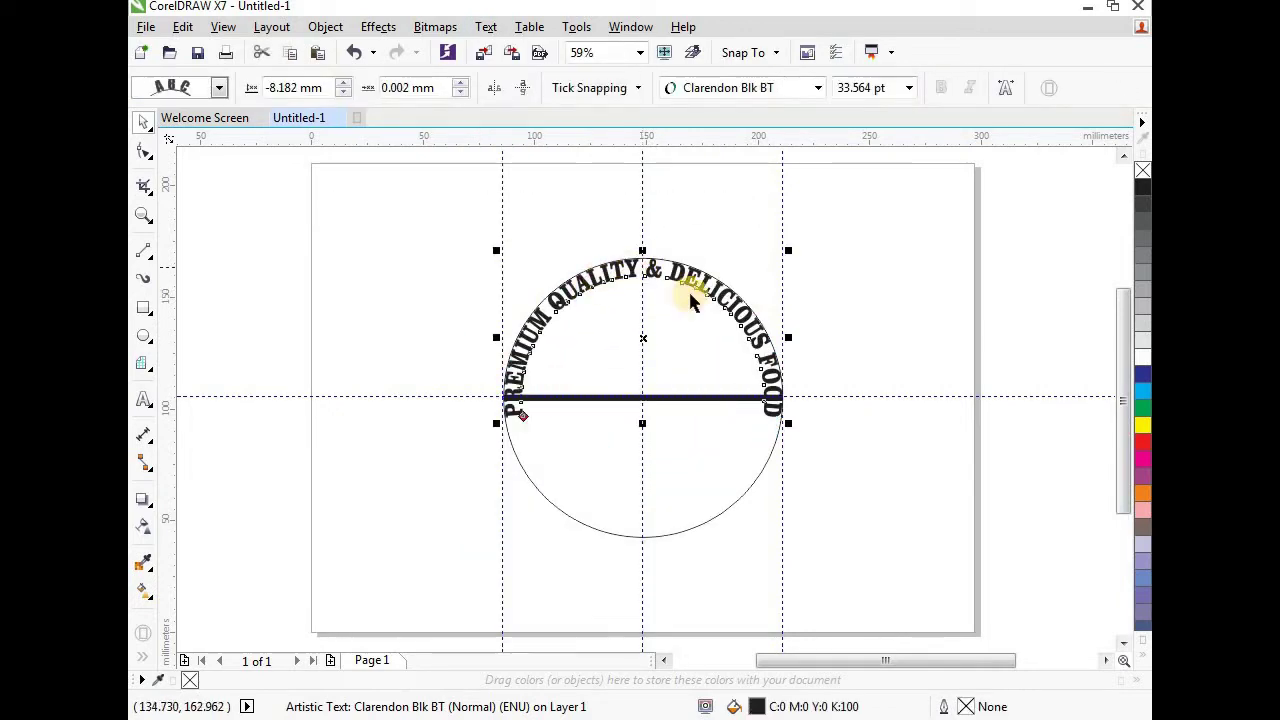
Step: Scale the curved slogan to about 31.8 pt so it fits between the circle's top and the thick horizontal line
{"action": "left_click_drag", "start_coordinate": [790, 424], "coordinate": [766, 366]}
{"action": "scroll", "coordinate": [787, 405], "scroll_direction": "up", "scroll_amount": 3}
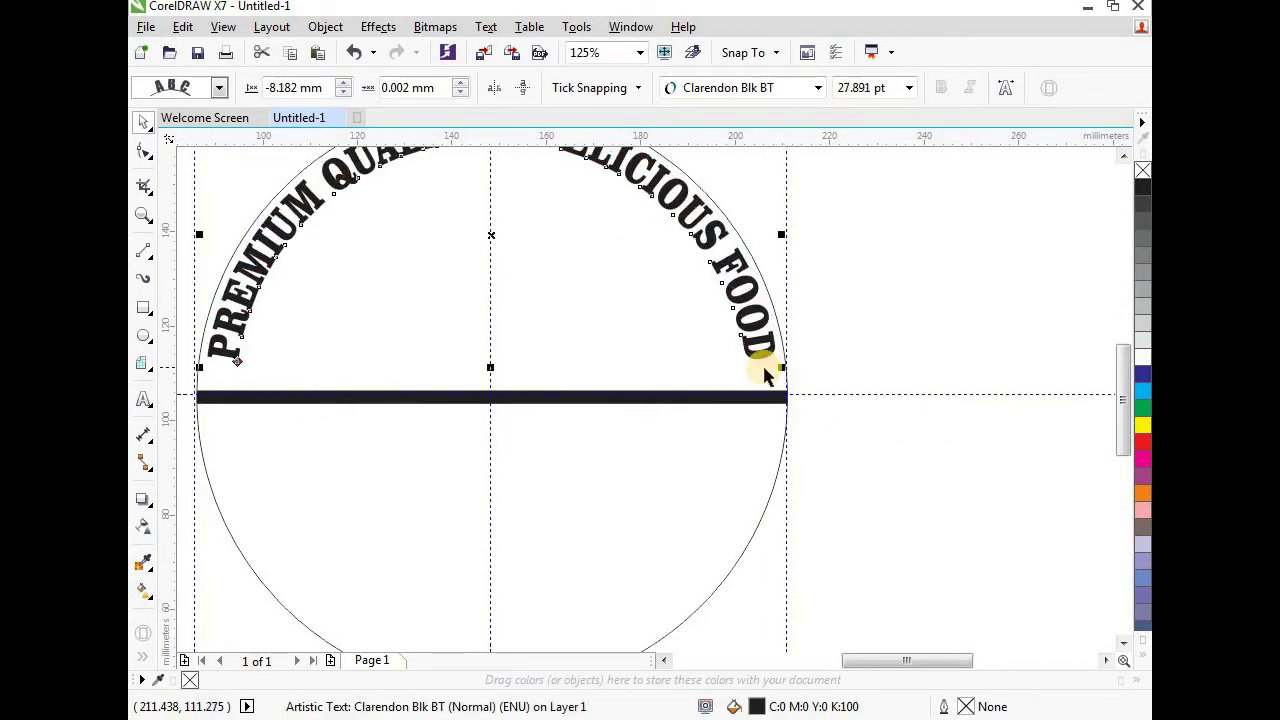
{"action": "scroll", "coordinate": [606, 251], "scroll_direction": "down", "scroll_amount": 2}
{"action": "scroll", "coordinate": [511, 257], "scroll_direction": "up", "scroll_amount": 4}
{"action": "scroll", "coordinate": [535, 318], "scroll_direction": "down", "scroll_amount": 2}
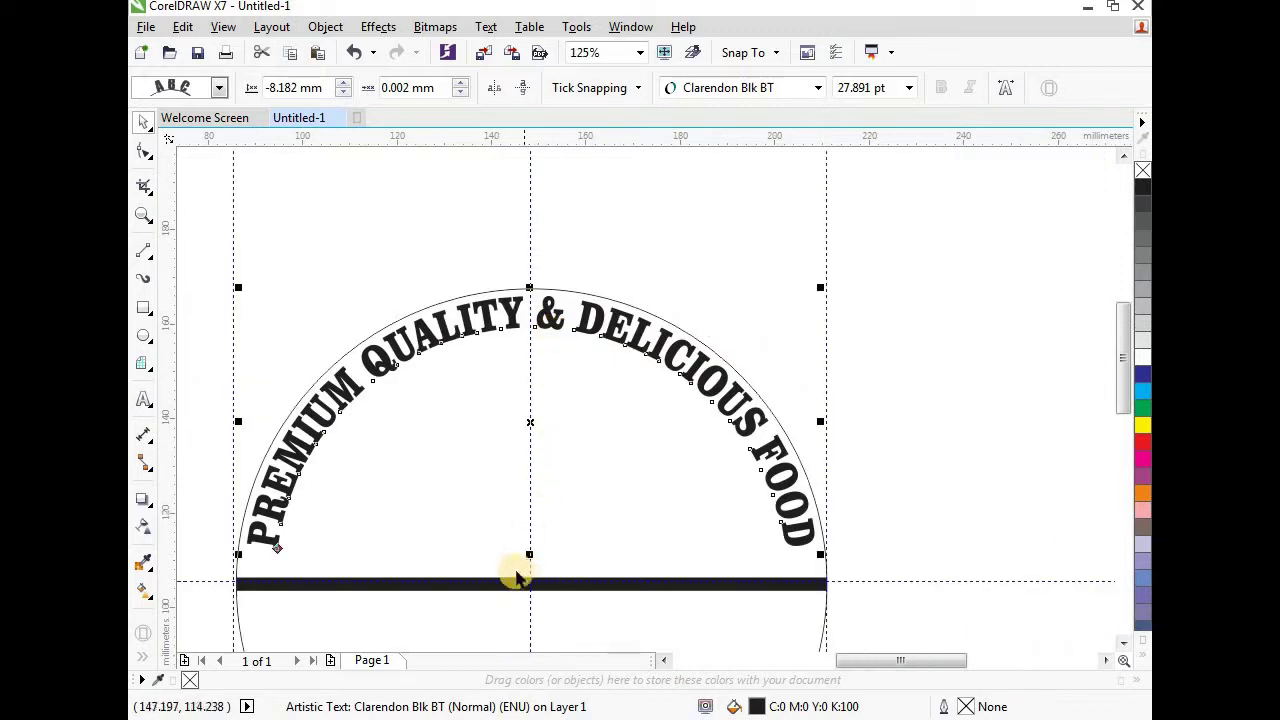
{"action": "left_click_drag", "start_coordinate": [530, 557], "coordinate": [530, 588]}
{"action": "scroll", "coordinate": [570, 427], "scroll_direction": "down", "scroll_amount": 2}
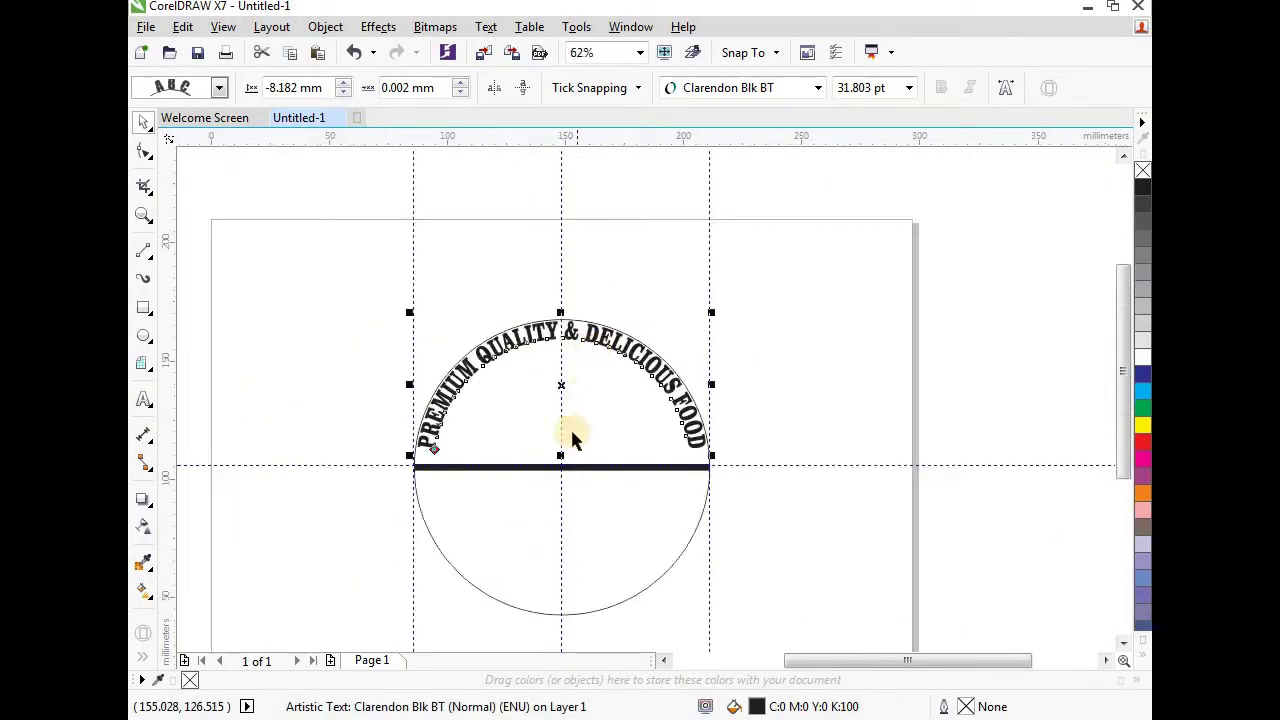
{"action": "scroll", "coordinate": [541, 388], "scroll_direction": "up", "scroll_amount": 2}
{"action": "scroll", "coordinate": [541, 388], "scroll_direction": "down", "scroll_amount": 2}
Step: Break the curved slogan apart from its circle path
{"action": "left_click", "coordinate": [720, 449]}
{"action": "left_click", "coordinate": [677, 486]}
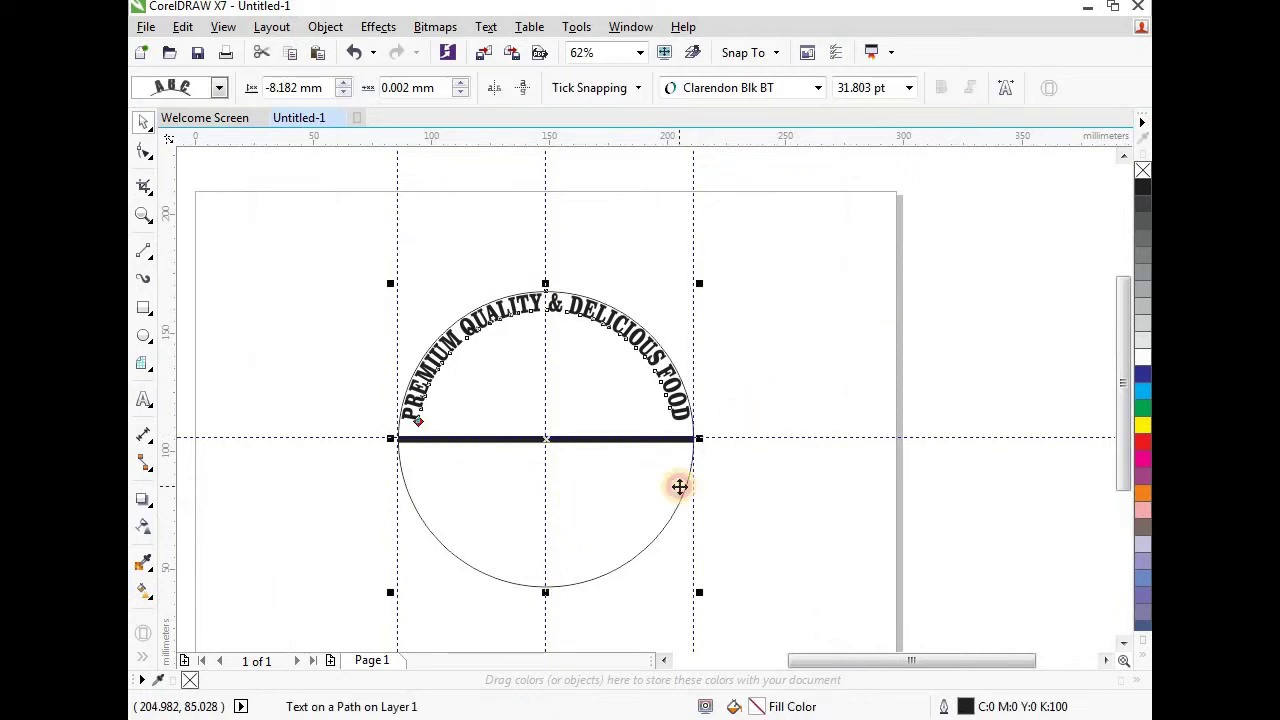
{"action": "left_click", "coordinate": [378, 27]}
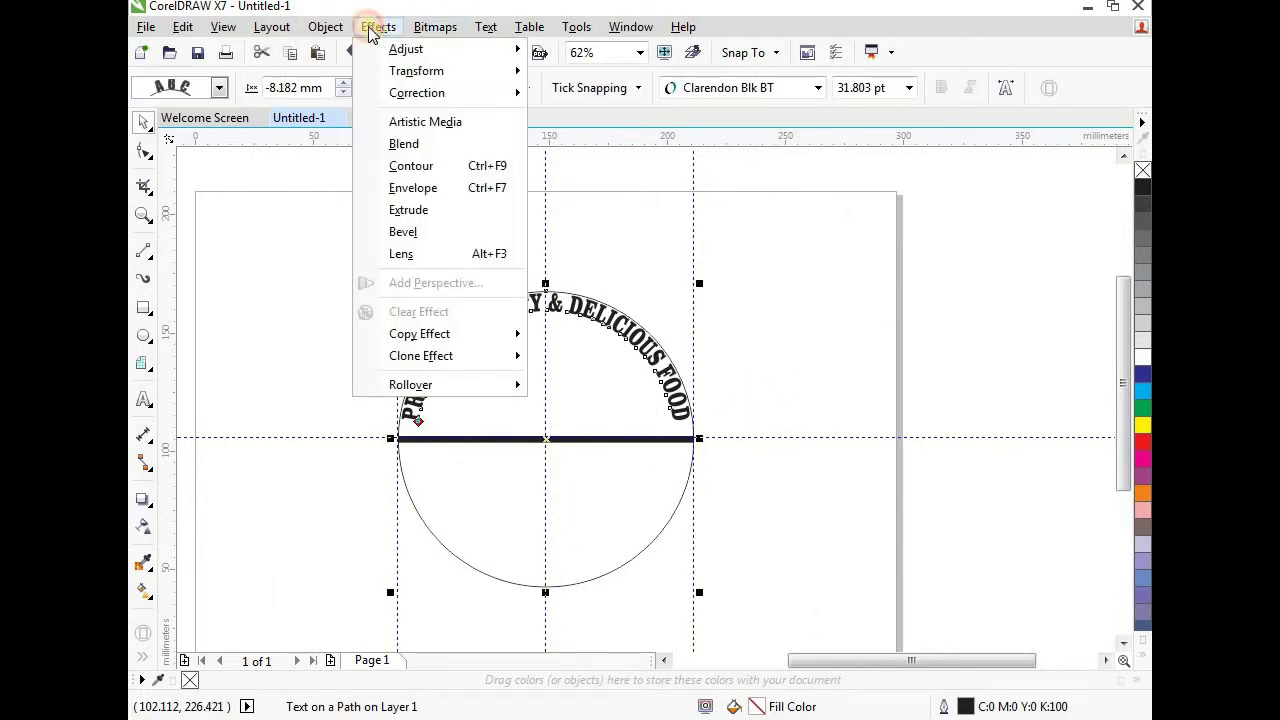
{"action": "mouse_move", "coordinate": [325, 27]}
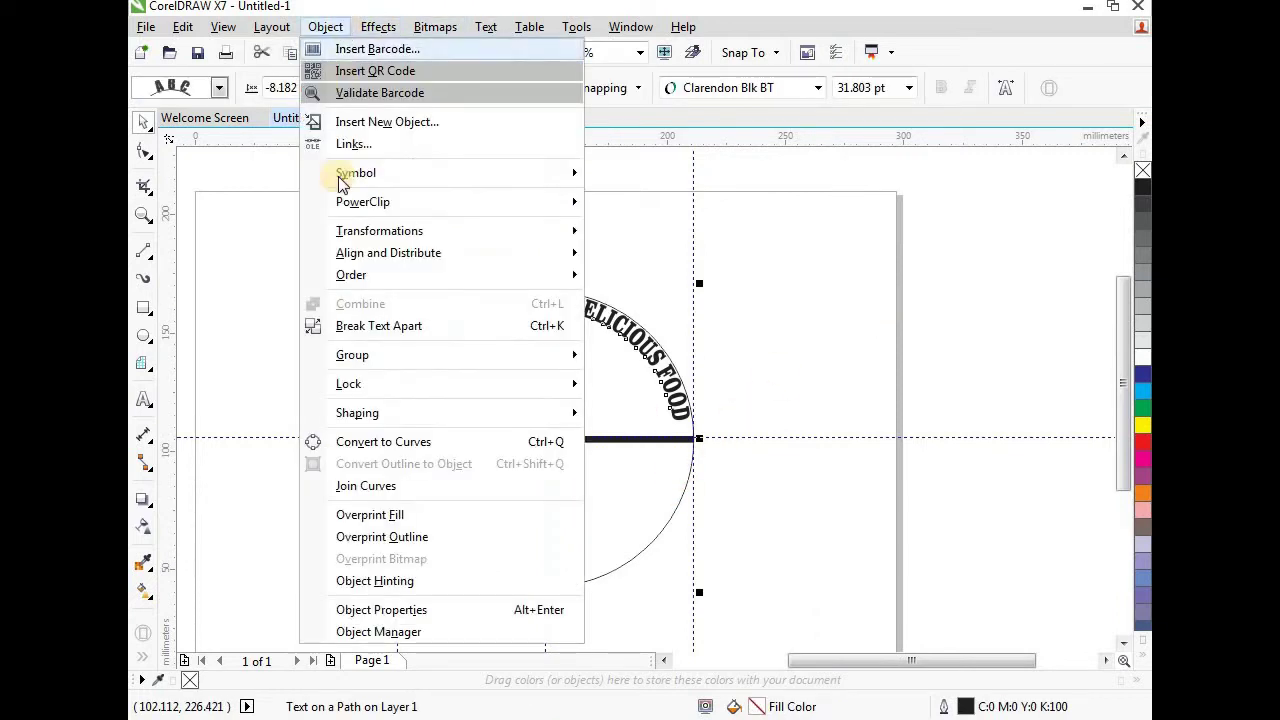
{"action": "left_click", "coordinate": [535, 340]}
Step: Delete the 125 mm circle that served as the slogan's path
{"action": "left_click", "coordinate": [665, 486]}
{"action": "left_click", "coordinate": [666, 491]}
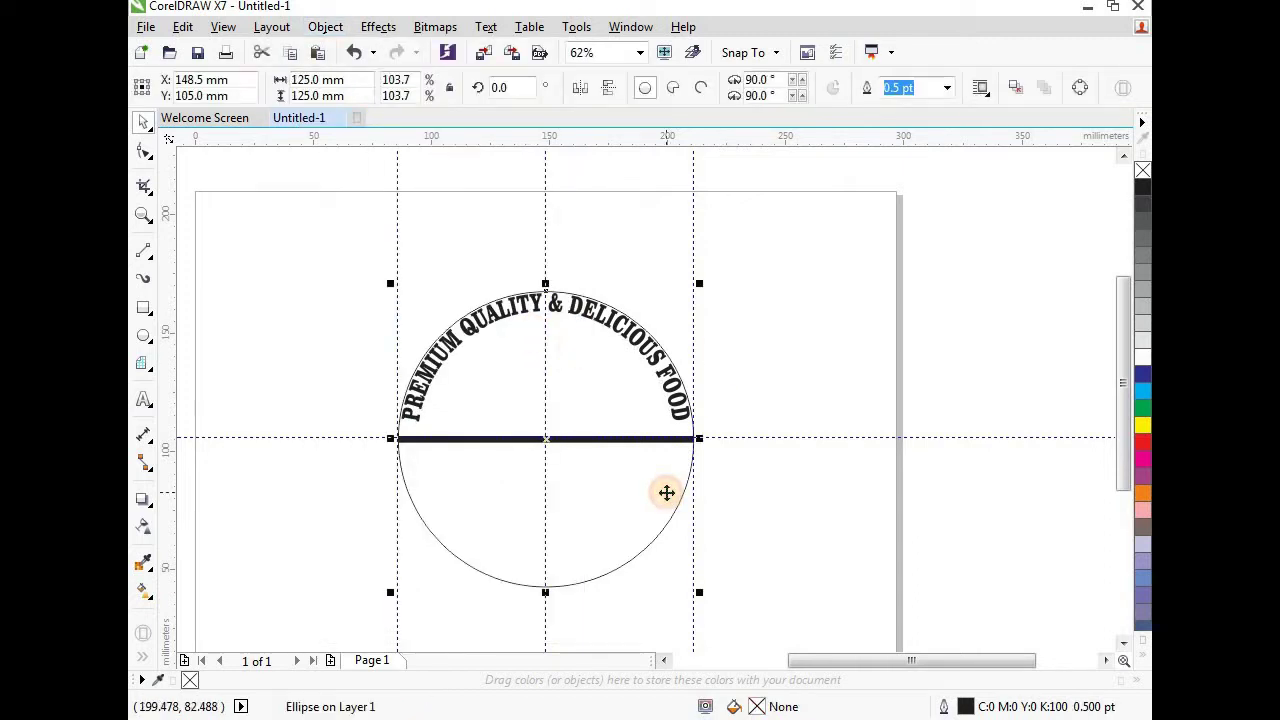
{"action": "right_click", "coordinate": [666, 491]}
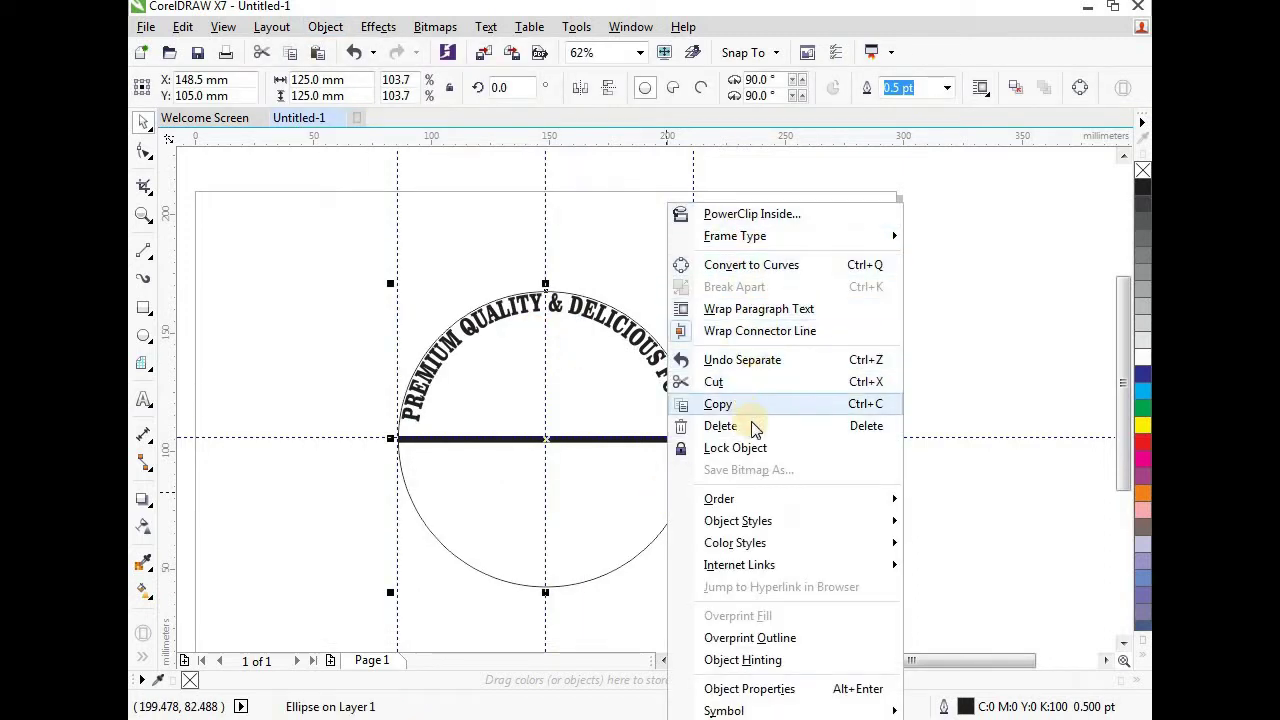
{"action": "left_click", "coordinate": [790, 435]}
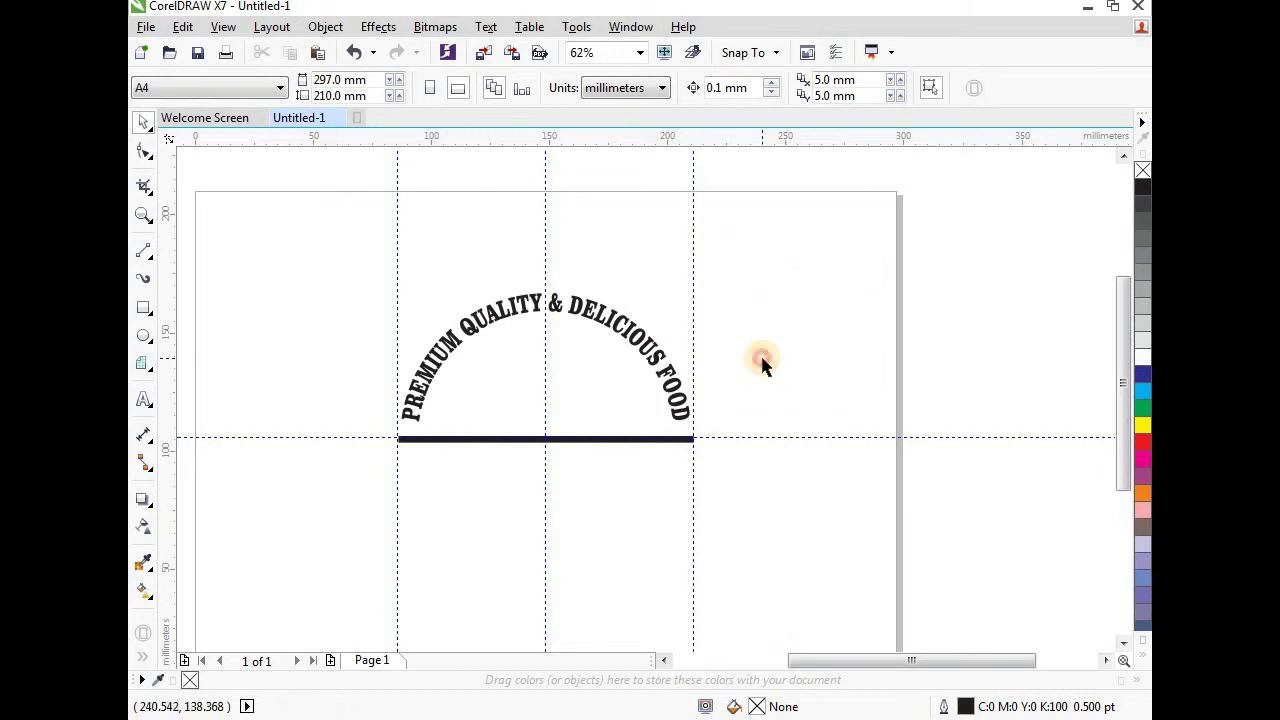
Step: Draw a circle about 27 mm in diameter on the vertical centre guideline, just above the thick line
{"action": "scroll", "coordinate": [762, 360], "scroll_direction": "down", "scroll_amount": 2}
{"action": "scroll", "coordinate": [677, 391], "scroll_direction": "up", "scroll_amount": 2}
{"action": "scroll", "coordinate": [650, 400], "scroll_direction": "up", "scroll_amount": 2}
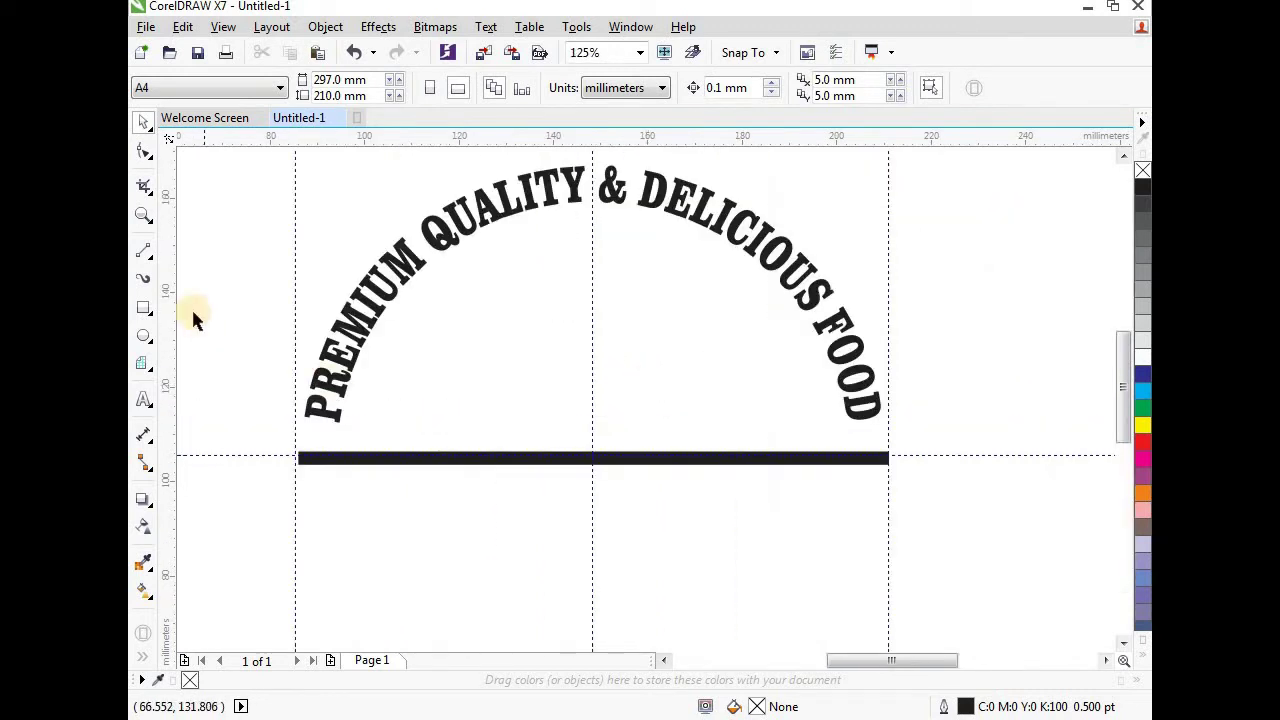
{"action": "left_click", "coordinate": [143, 337]}
{"action": "left_click_drag", "start_coordinate": [530, 314], "coordinate": [659, 437]}
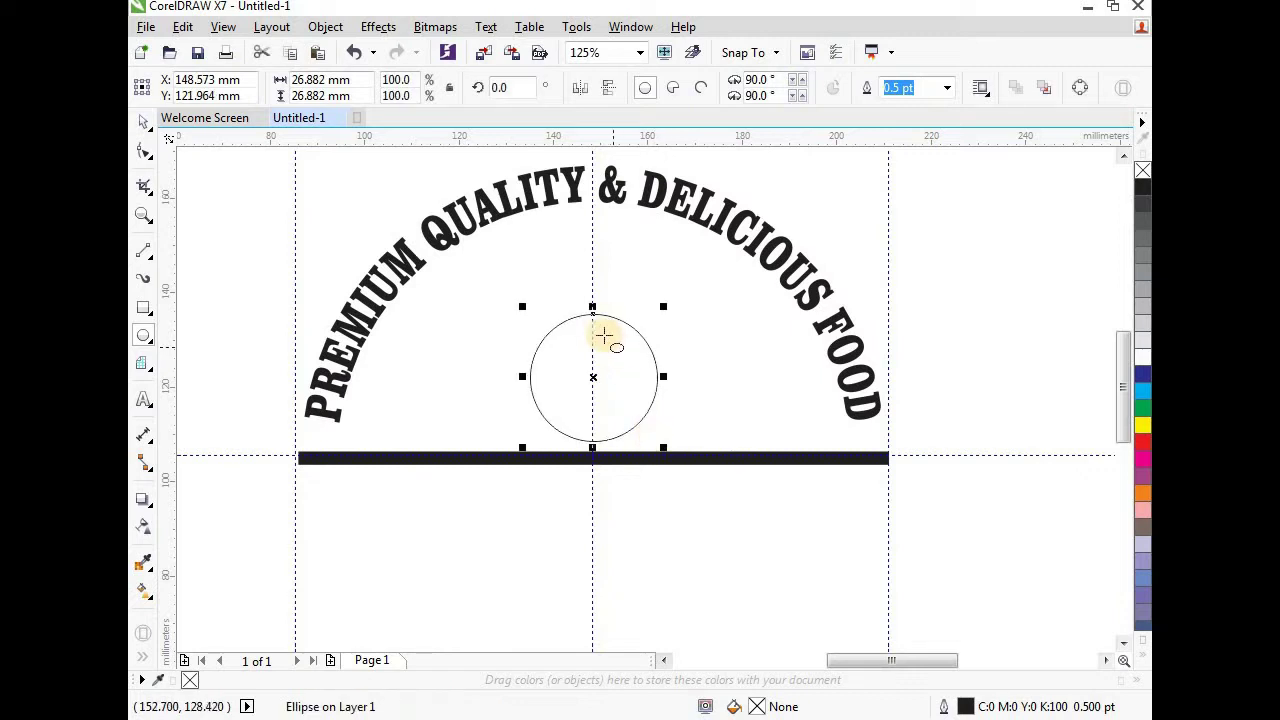
Step: Move the circle up about 1 mm along the vertical centre guideline, away from the thick line
{"action": "scroll", "coordinate": [622, 318], "scroll_direction": "up", "scroll_amount": 2}
{"action": "scroll", "coordinate": [606, 300], "scroll_direction": "down", "scroll_amount": 2}
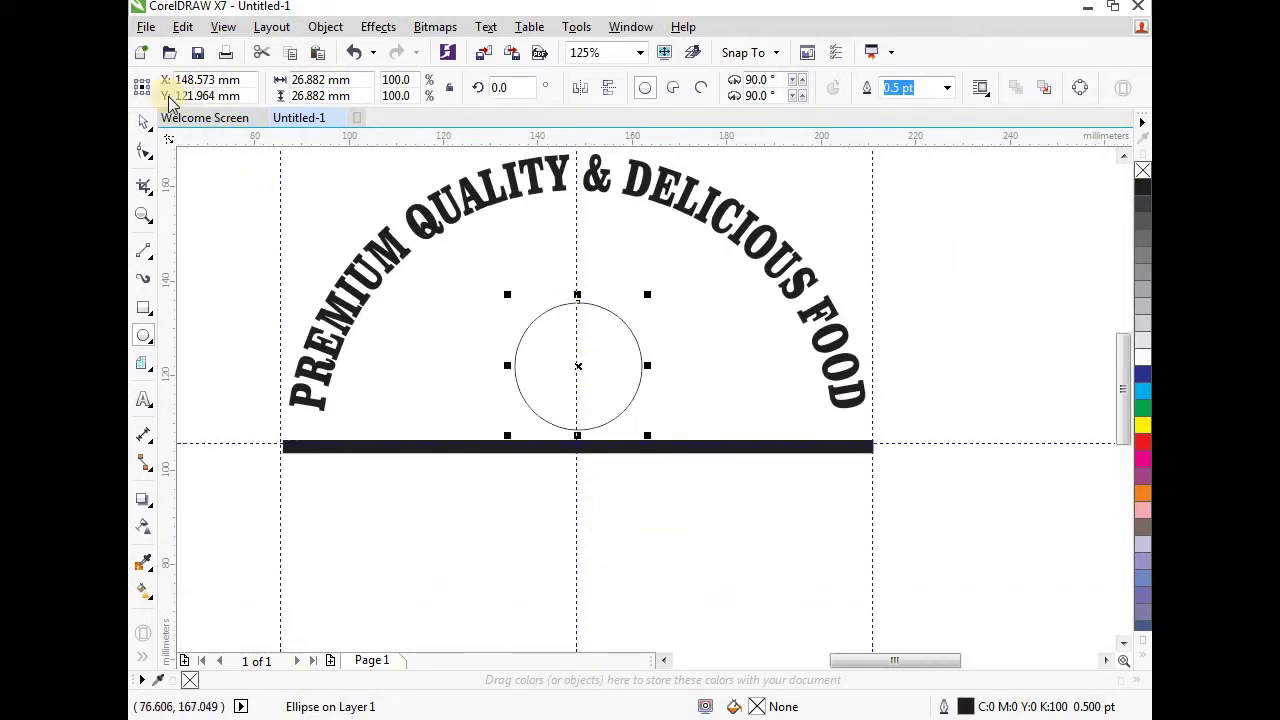
{"action": "left_click", "coordinate": [145, 122]}
{"action": "scroll", "coordinate": [580, 263], "scroll_direction": "up", "scroll_amount": 2}
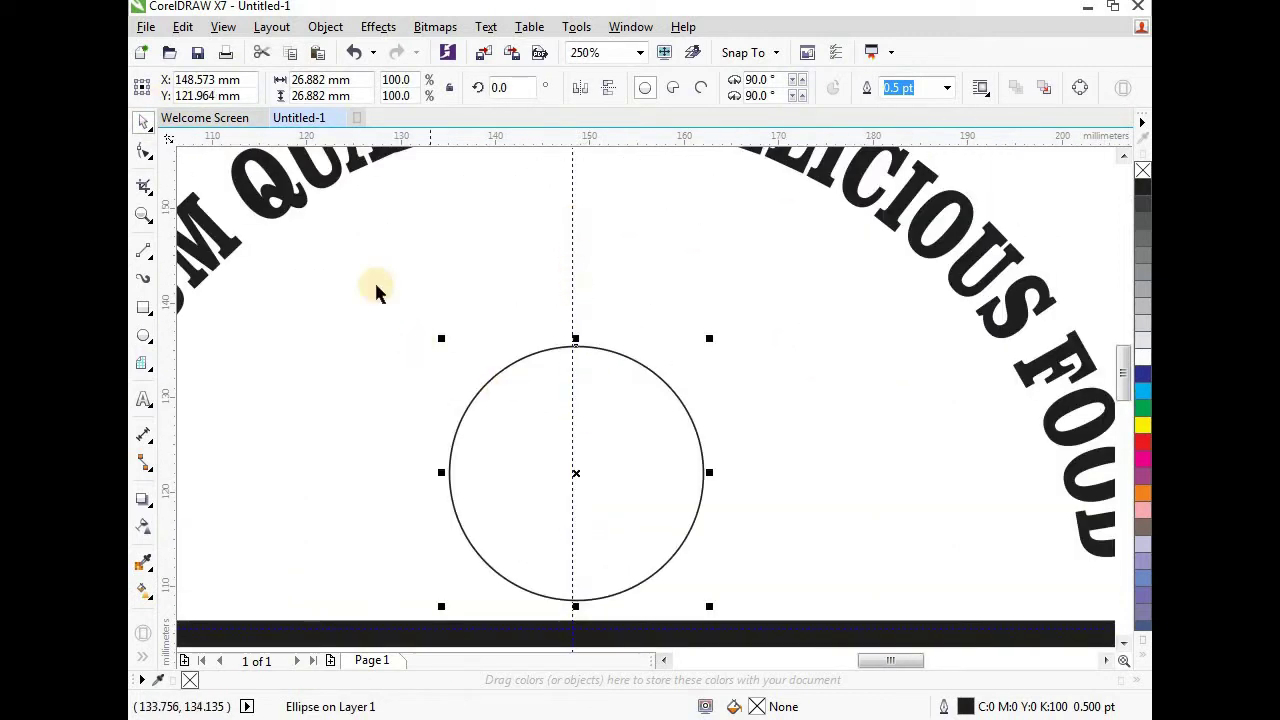
{"action": "scroll", "coordinate": [375, 290], "scroll_direction": "down", "scroll_amount": 2}
{"action": "scroll", "coordinate": [507, 386], "scroll_direction": "up", "scroll_amount": 2}
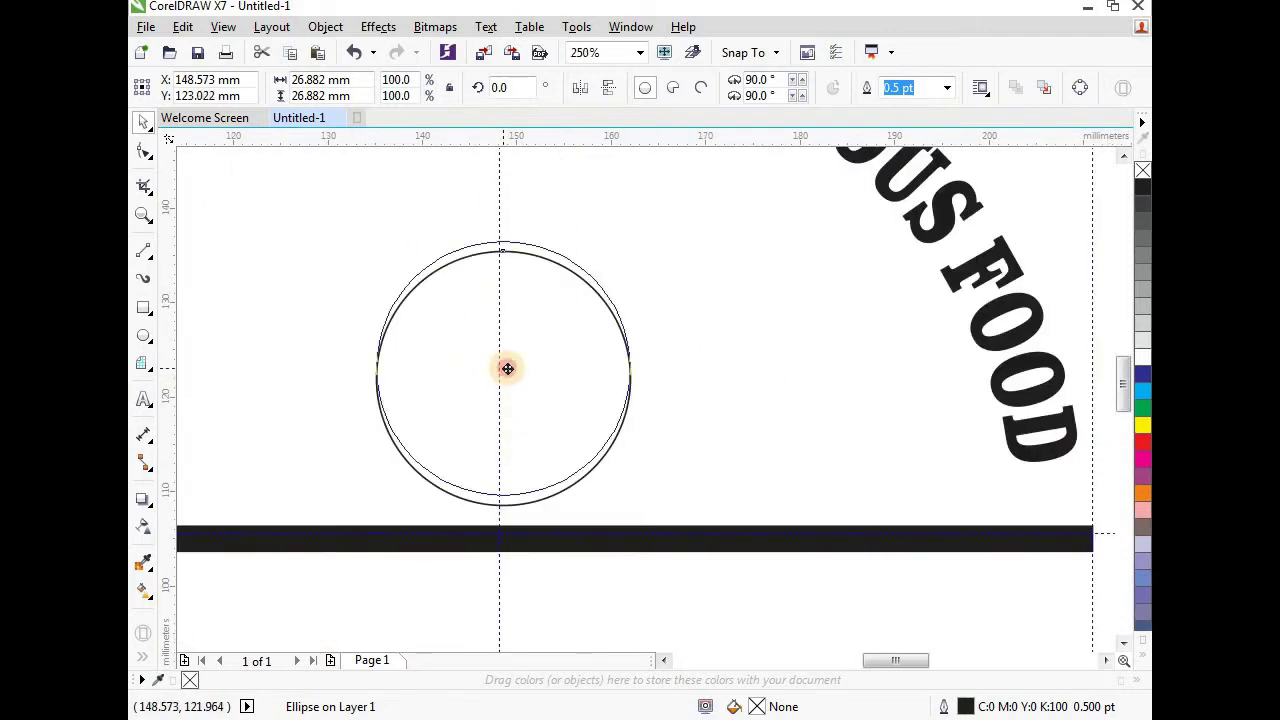
{"action": "scroll", "coordinate": [508, 366], "scroll_direction": "down", "scroll_amount": 2}
{"action": "scroll", "coordinate": [495, 329], "scroll_direction": "up", "scroll_amount": 2}
Step: Draw an upright ellipse about 7 × 14 mm from the circle's centre to just below its lower edge and convert it to curves
{"action": "left_click", "coordinate": [144, 340]}
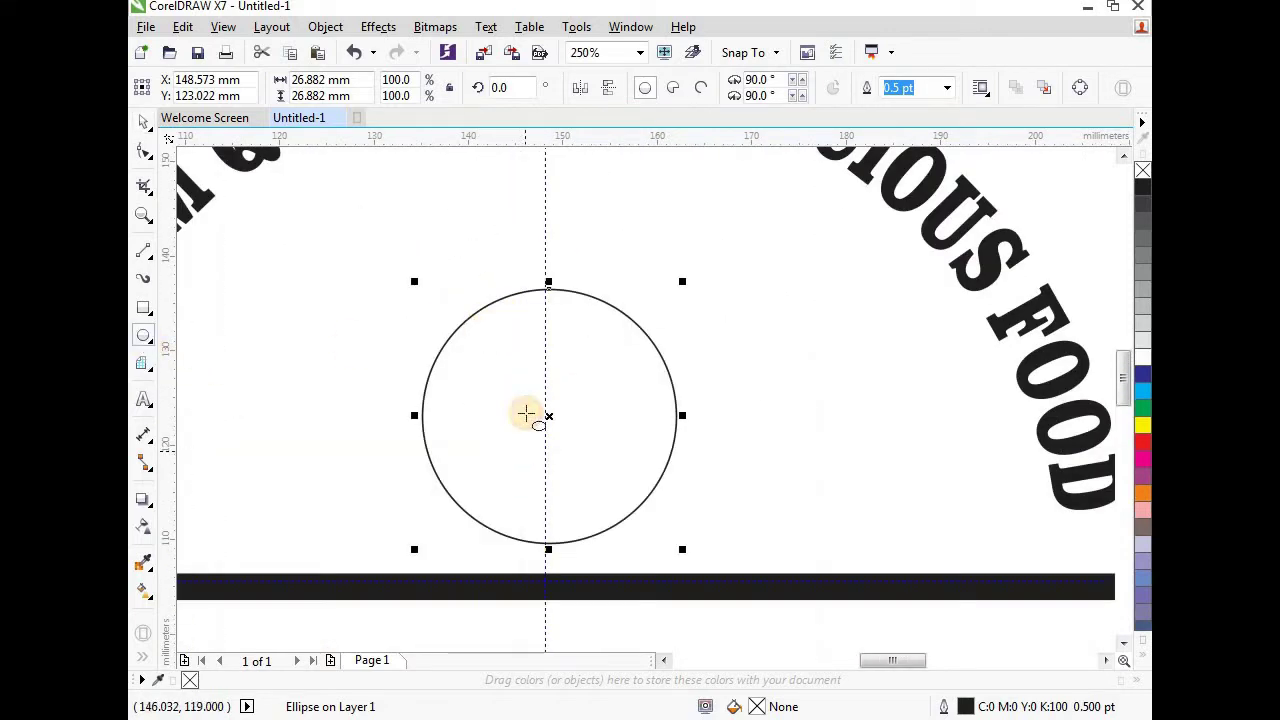
{"action": "left_click_drag", "start_coordinate": [512, 414], "coordinate": [577, 549]}
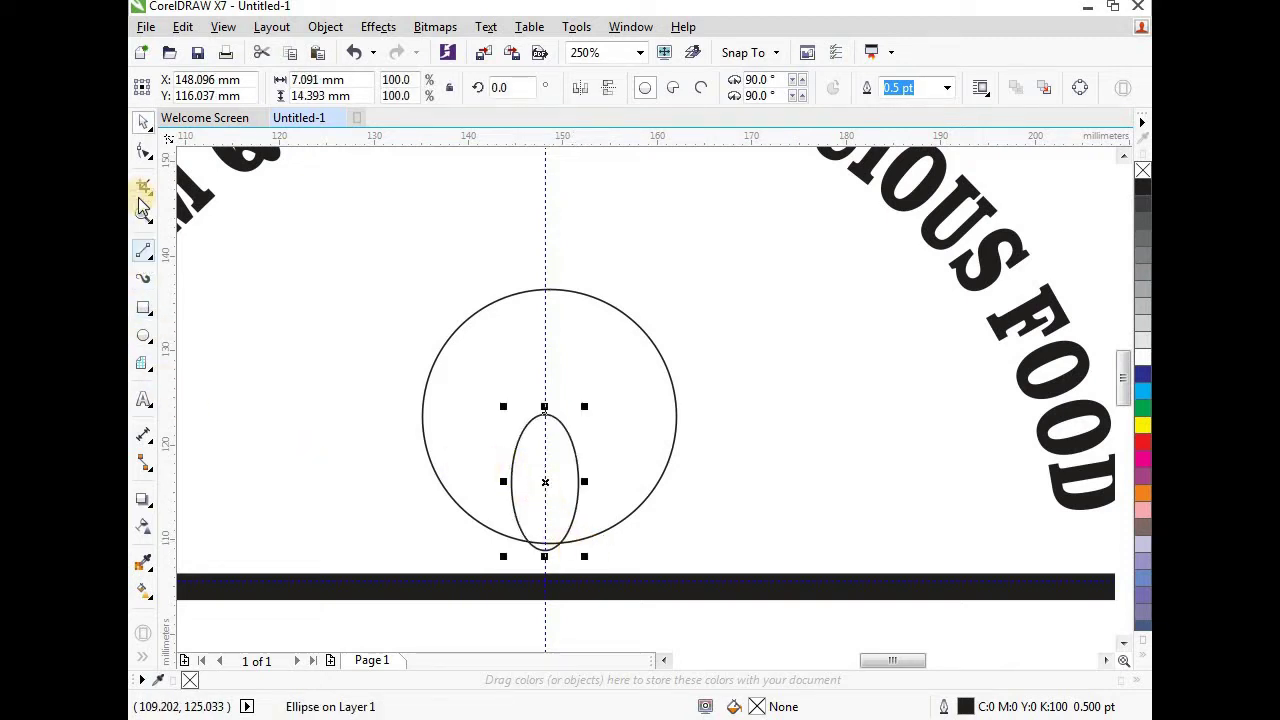
{"action": "left_click", "coordinate": [326, 27]}
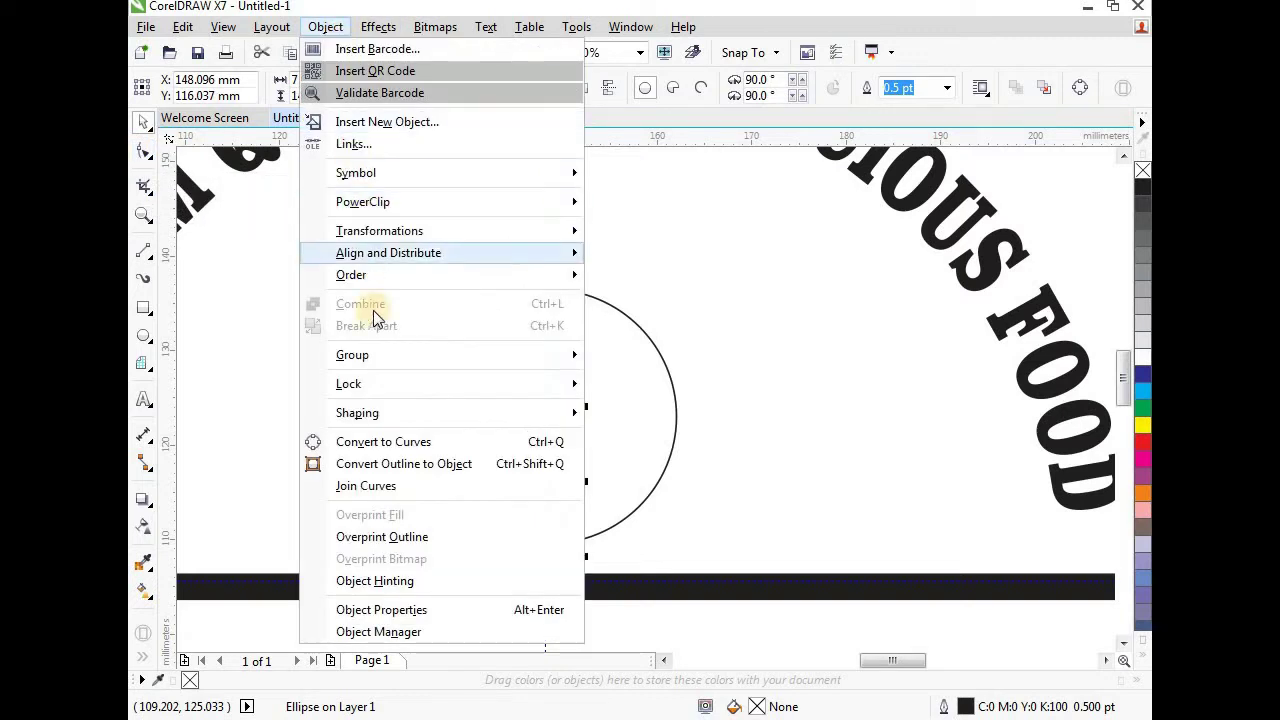
{"action": "left_click", "coordinate": [484, 443]}
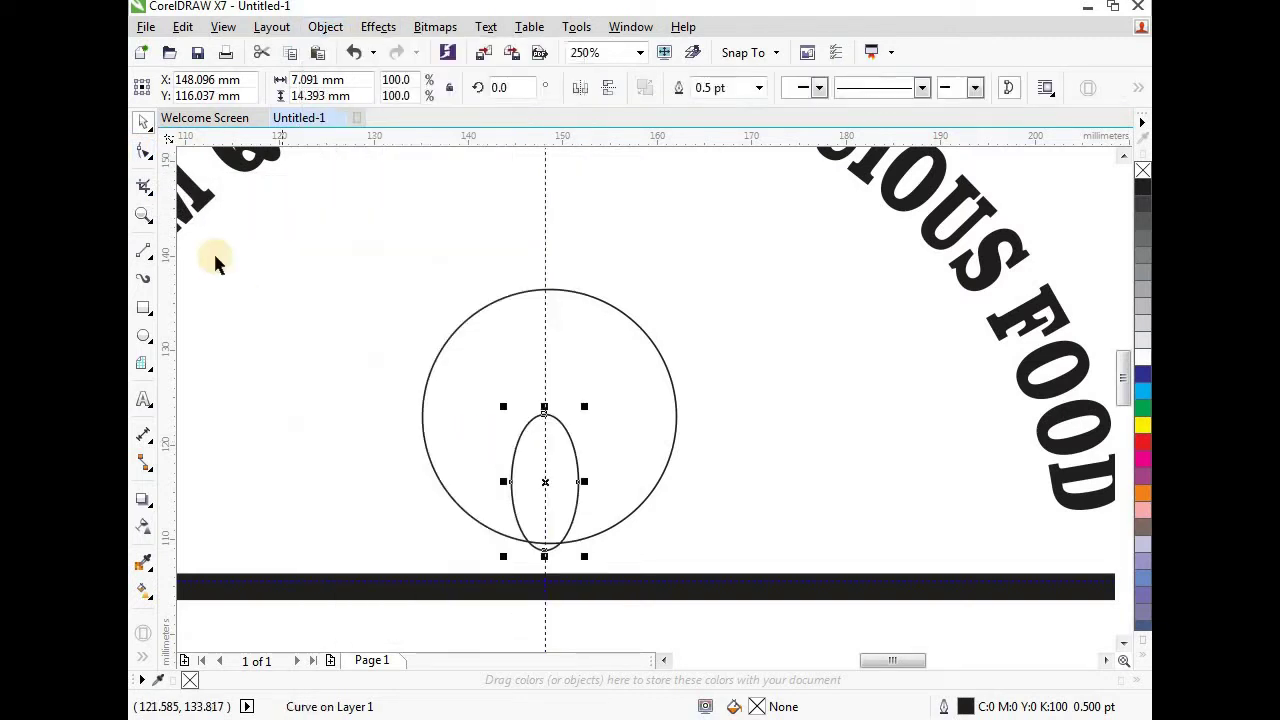
Step: Delete the two side nodes of the ellipse
{"action": "left_click", "coordinate": [144, 152]}
{"action": "scroll", "coordinate": [500, 492], "scroll_direction": "up", "scroll_amount": 1}
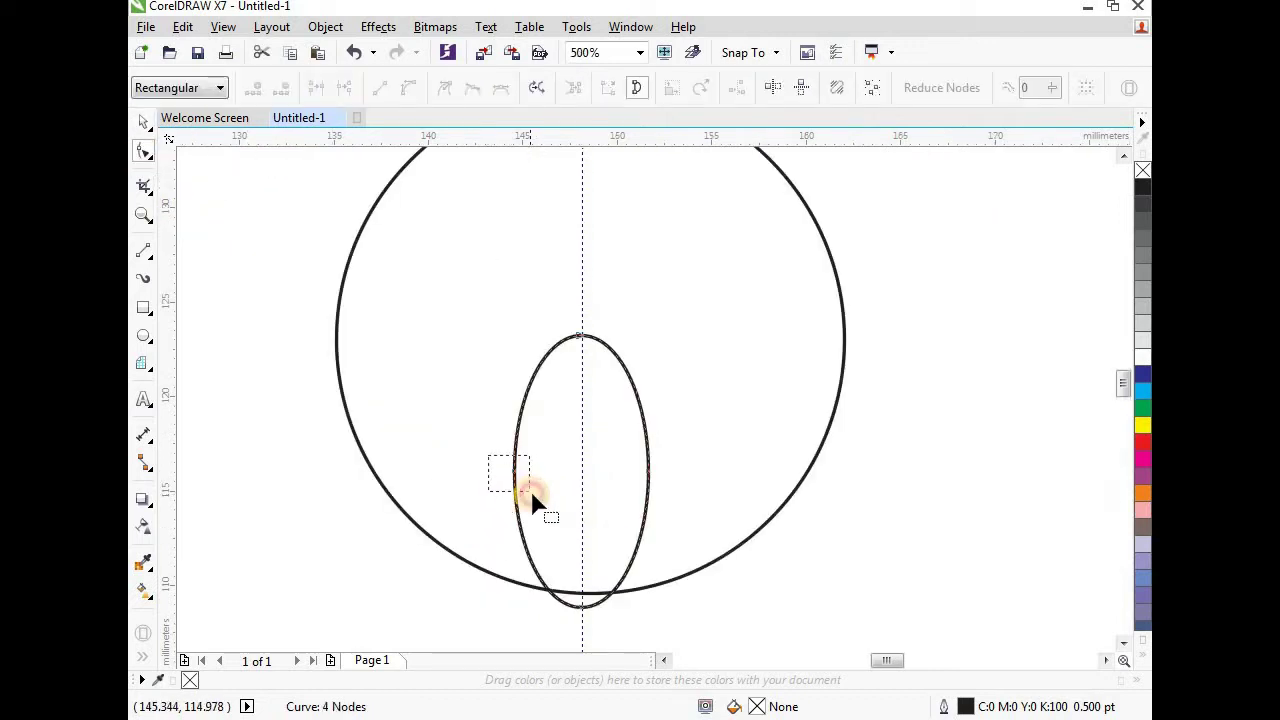
{"action": "left_click_drag", "start_coordinate": [533, 500], "coordinate": [536, 507]}
{"action": "key", "text": "Delete"}
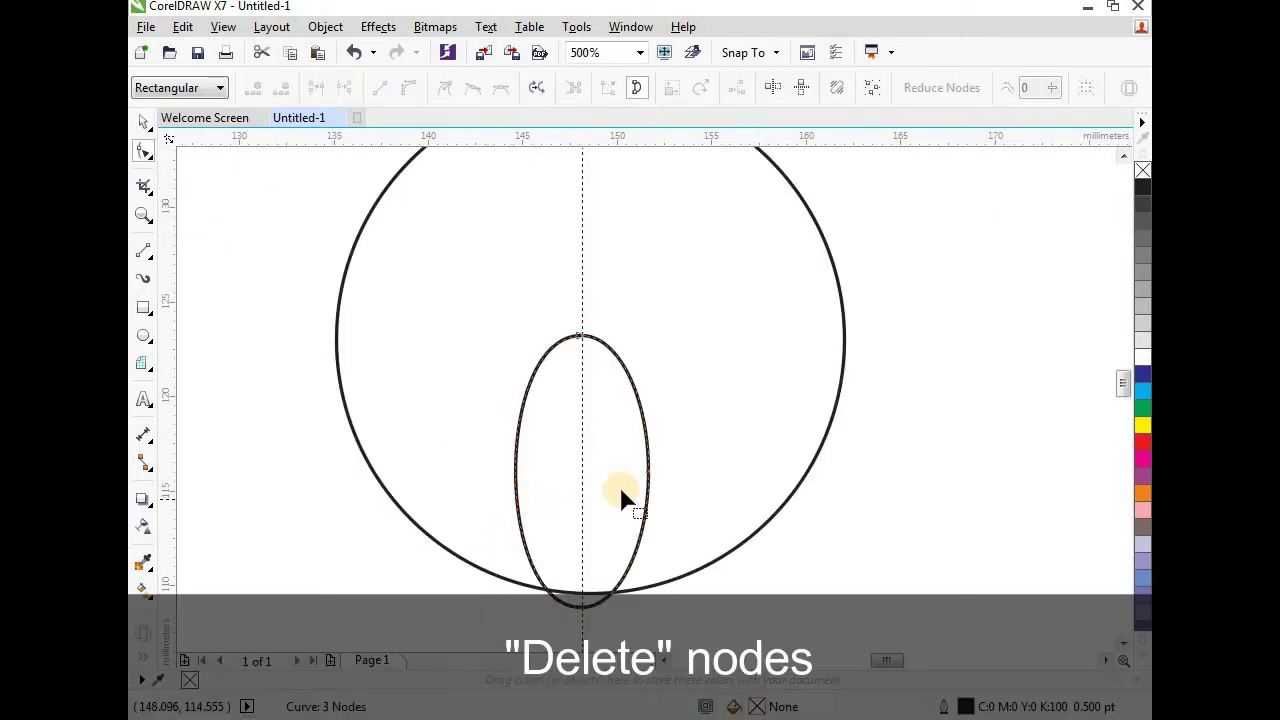
{"action": "left_click_drag", "start_coordinate": [678, 458], "coordinate": [615, 500]}
{"action": "key", "text": "Delete"}
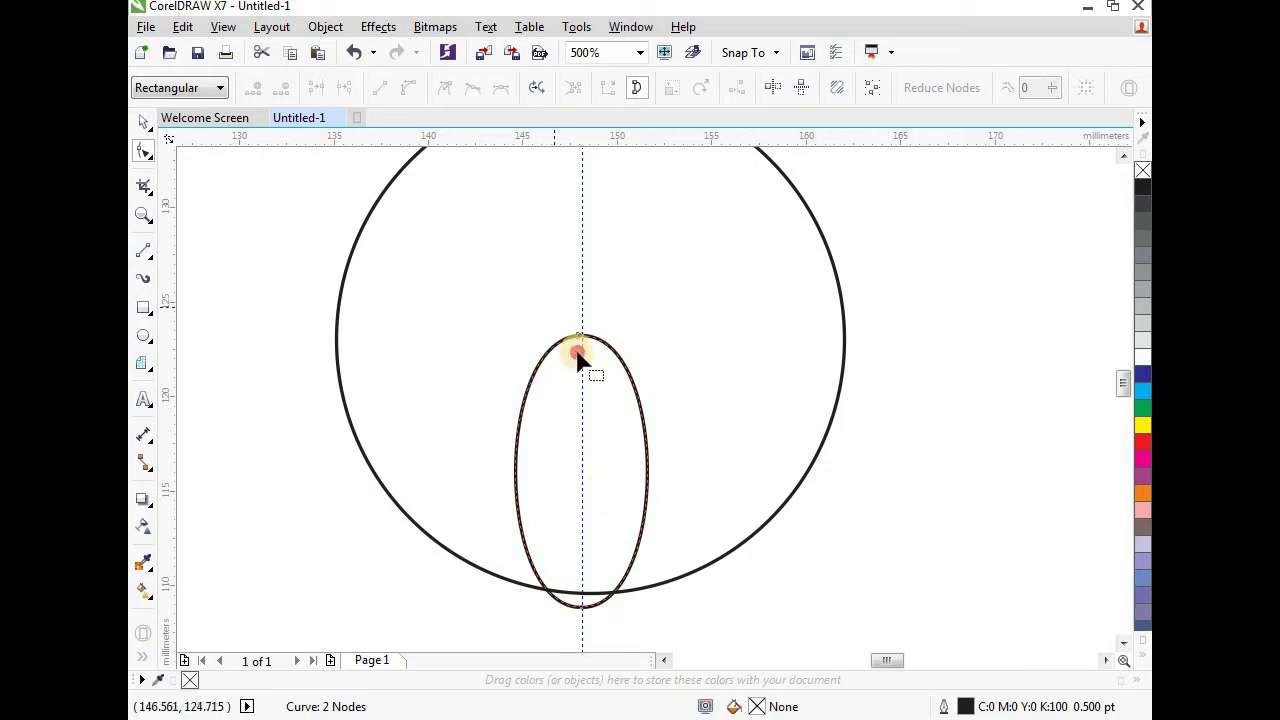
Step: Make the ellipse's top node a cusp and bend both its handles downward to form a pointed teardrop
{"action": "left_click", "coordinate": [578, 340]}
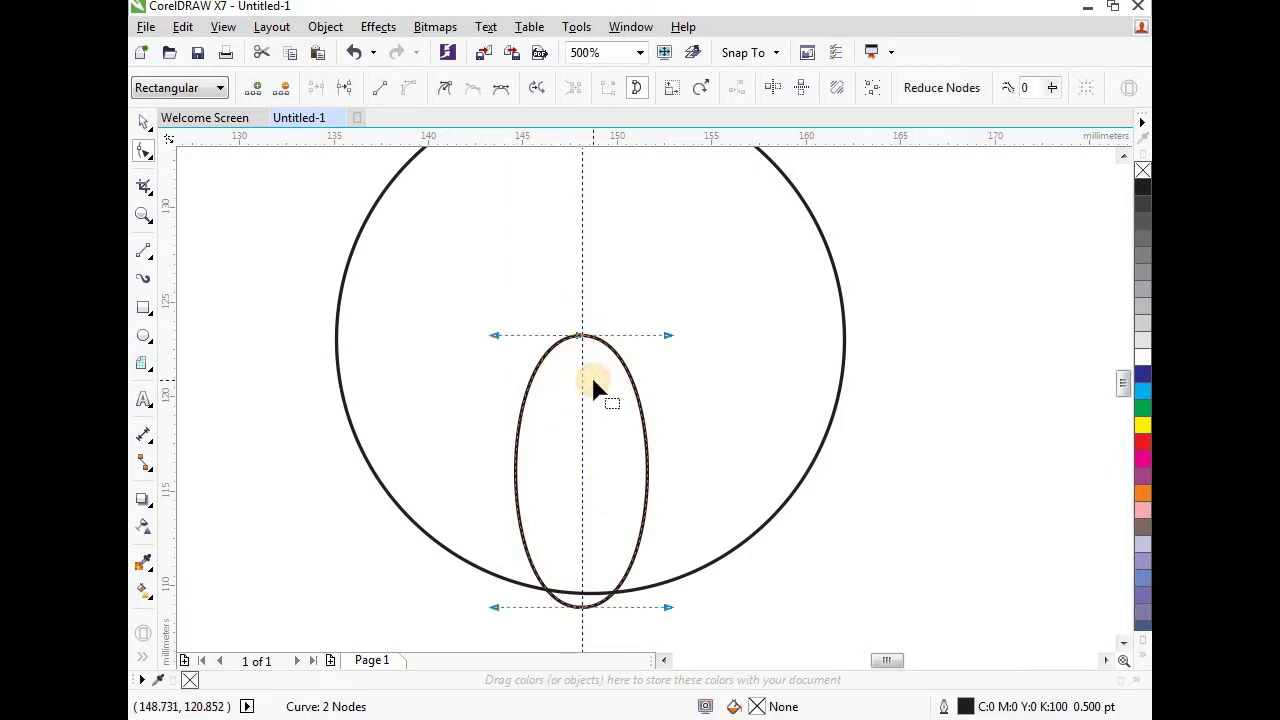
{"action": "left_click", "coordinate": [447, 92]}
{"action": "left_click_drag", "start_coordinate": [669, 337], "coordinate": [666, 407]}
{"action": "left_click_drag", "start_coordinate": [495, 340], "coordinate": [493, 423]}
{"action": "scroll", "coordinate": [506, 372], "scroll_direction": "down", "scroll_amount": 2}
Step: Trim the circle with the teardrop and delete the leftover teardrop shape
{"action": "key", "text": "space"}
{"action": "scroll", "coordinate": [544, 359], "scroll_direction": "up", "scroll_amount": 1}
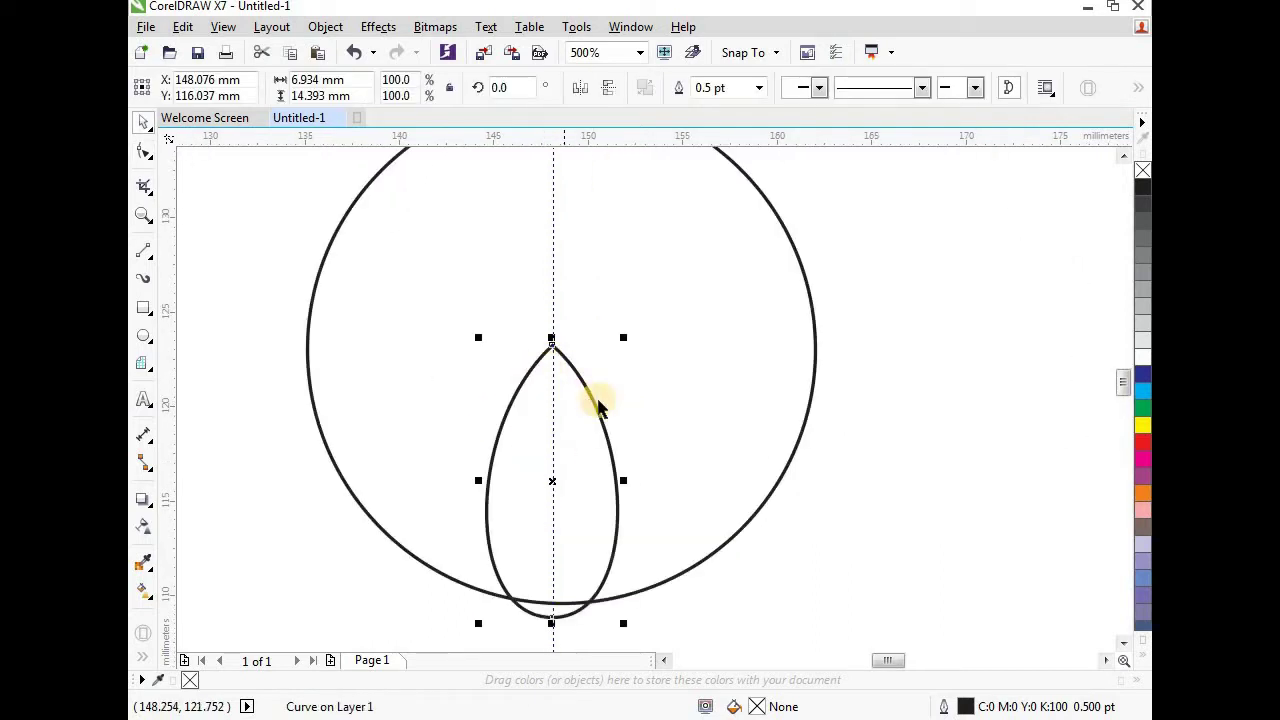
{"action": "left_click", "coordinate": [665, 388], "text": "shift"}
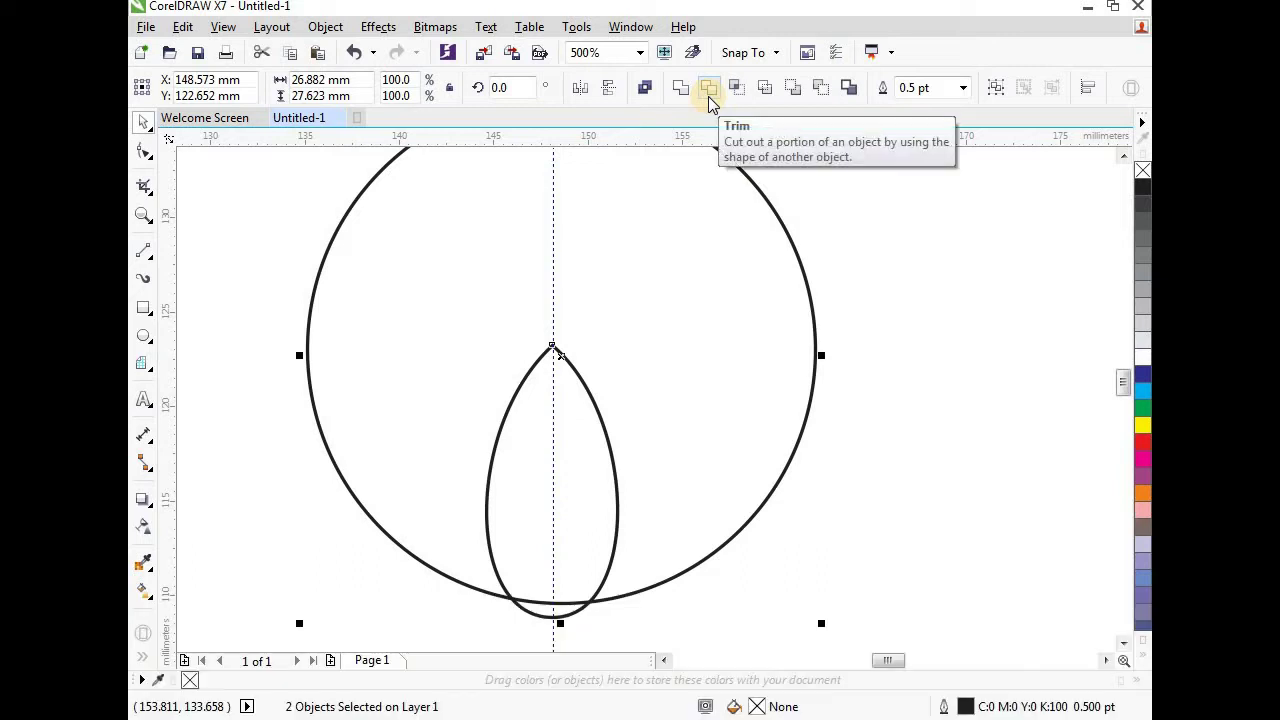
{"action": "left_click", "coordinate": [708, 96]}
{"action": "scroll", "coordinate": [634, 363], "scroll_direction": "down", "scroll_amount": 1}
{"action": "left_click_drag", "start_coordinate": [632, 390], "coordinate": [734, 580]}
{"action": "right_click", "coordinate": [734, 580]}
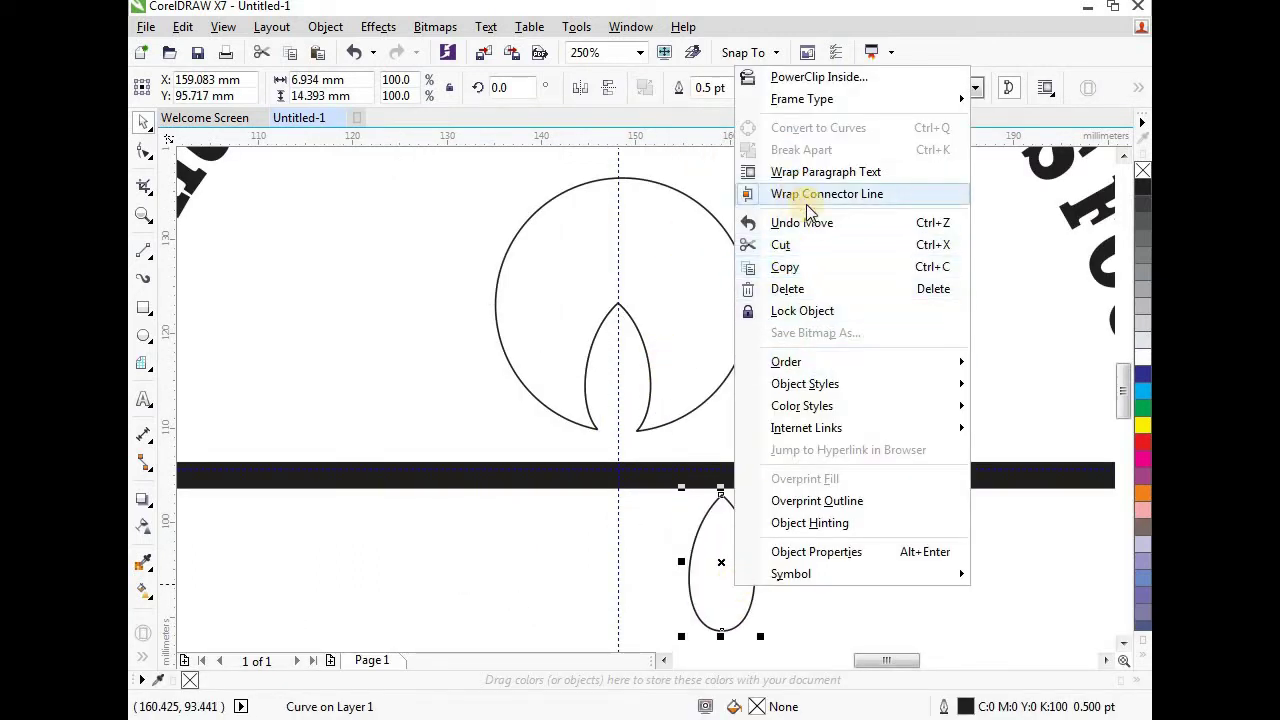
{"action": "left_click", "coordinate": [806, 289]}
Step: Draw a closed narrow triangle about 9 × 24 mm with the Polyline tool, rising from inside the upper part of the circle
{"action": "scroll", "coordinate": [653, 254], "scroll_direction": "up", "scroll_amount": 2}
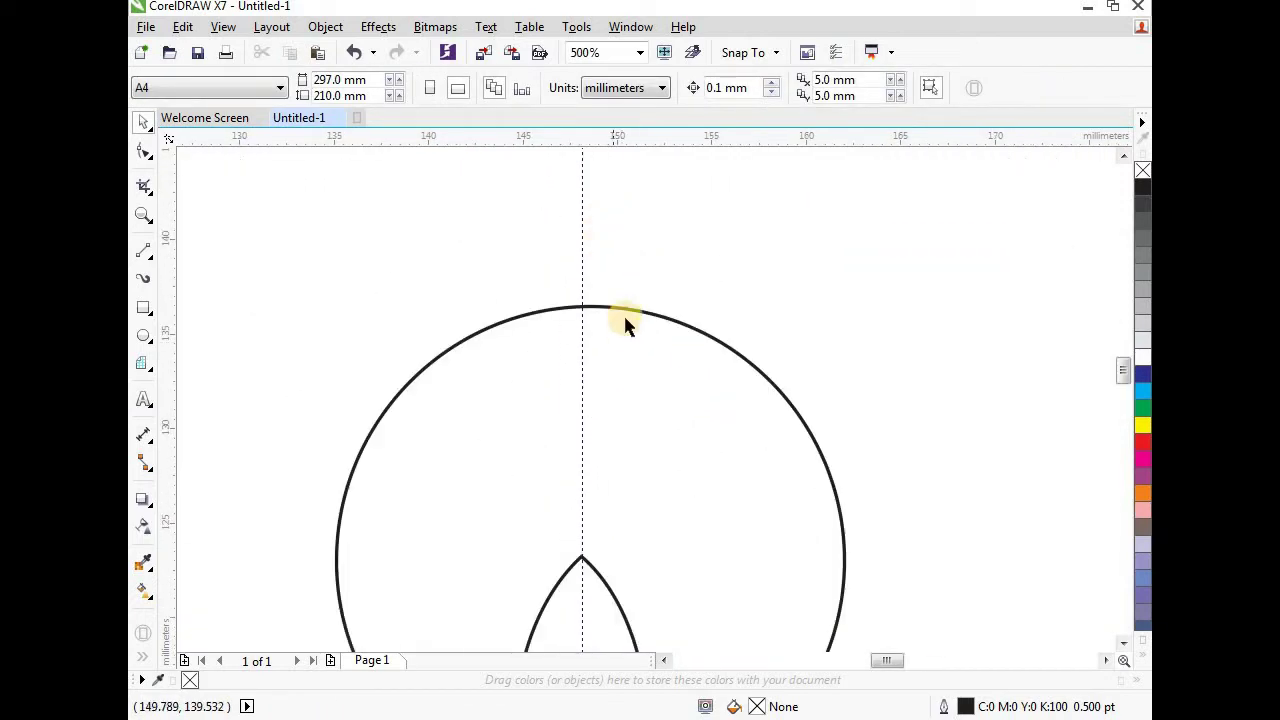
{"action": "left_click", "coordinate": [622, 318]}
{"action": "scroll", "coordinate": [611, 403], "scroll_direction": "down", "scroll_amount": 2}
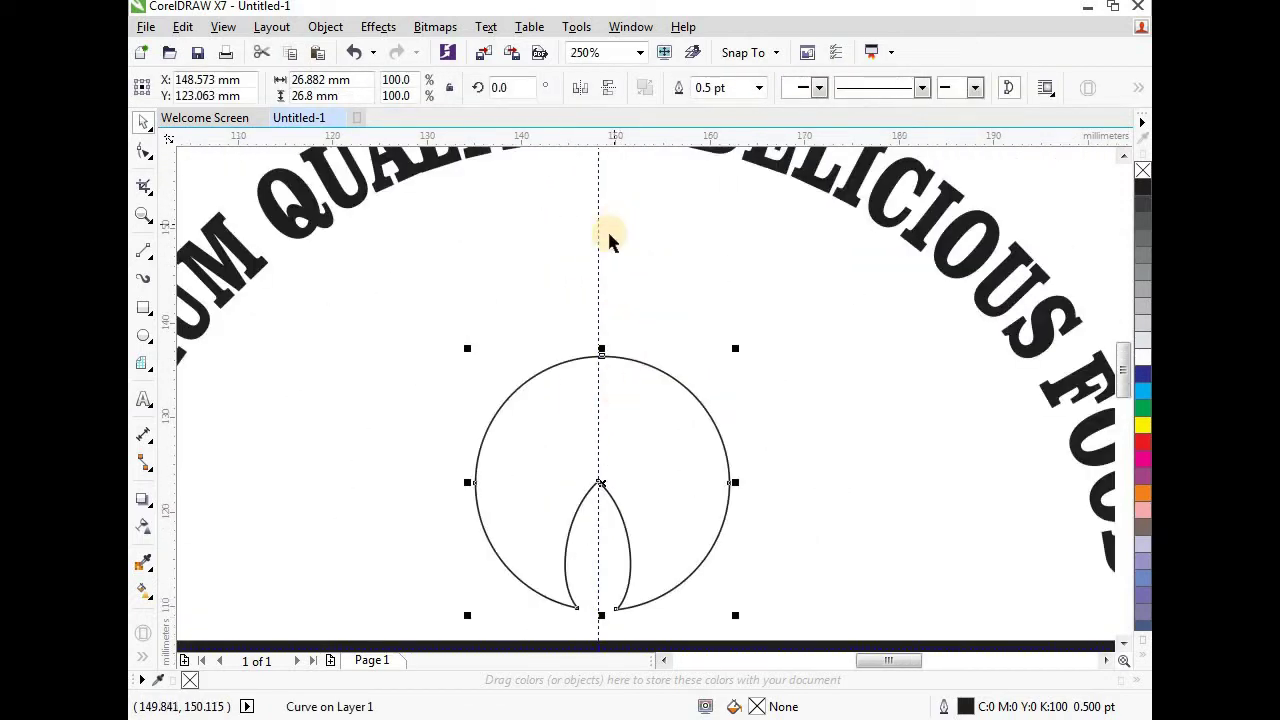
{"action": "left_click", "coordinate": [148, 255]}
{"action": "left_click", "coordinate": [150, 213]}
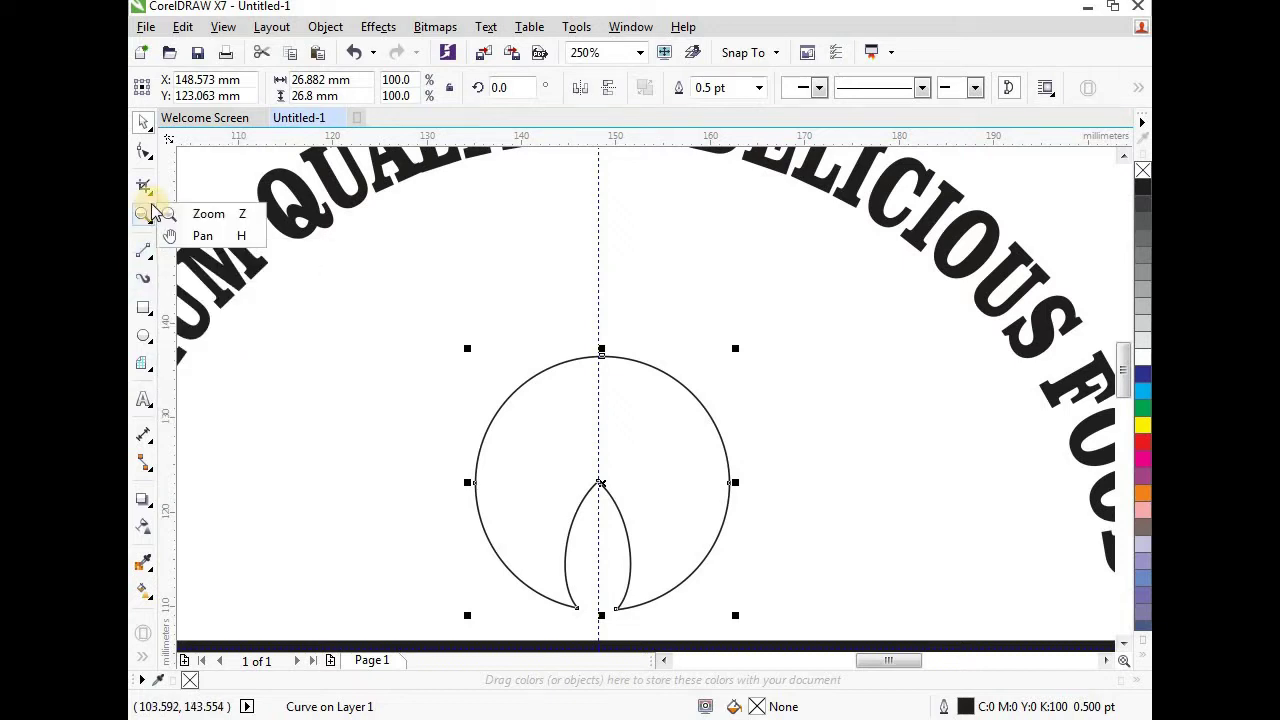
{"action": "left_click", "coordinate": [147, 253]}
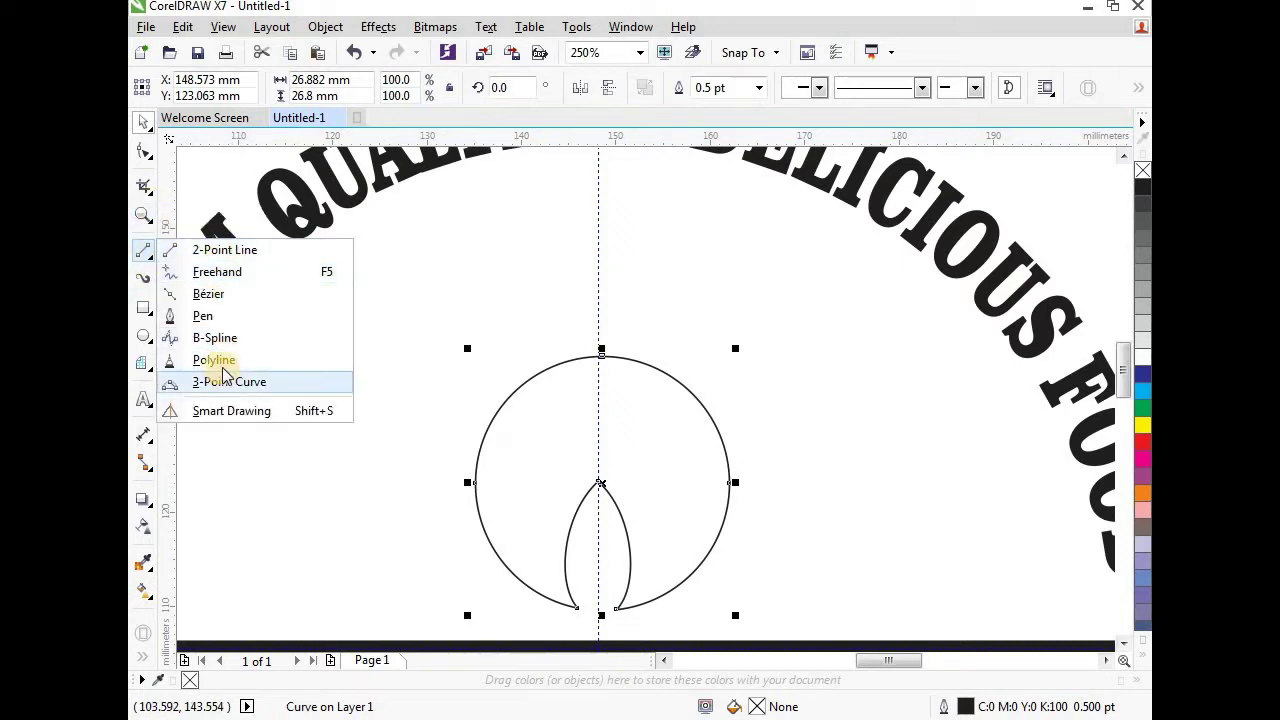
{"action": "left_click", "coordinate": [273, 366]}
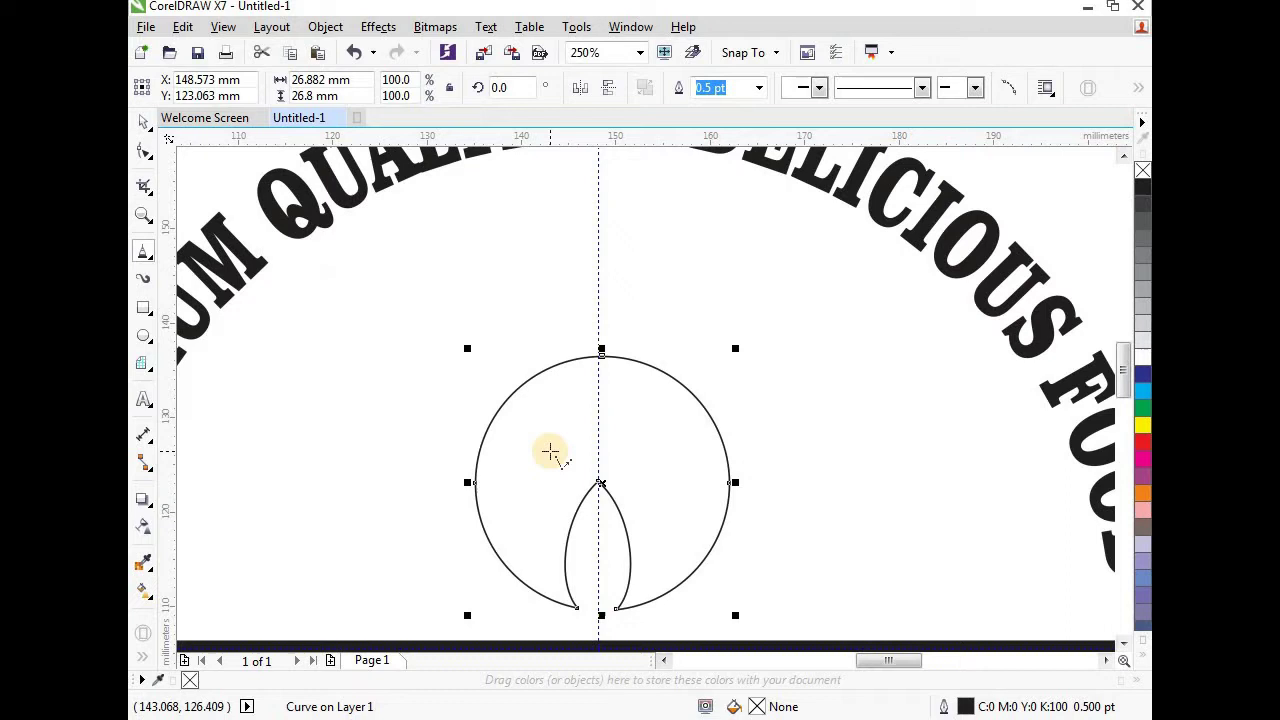
{"action": "left_click", "coordinate": [587, 377]}
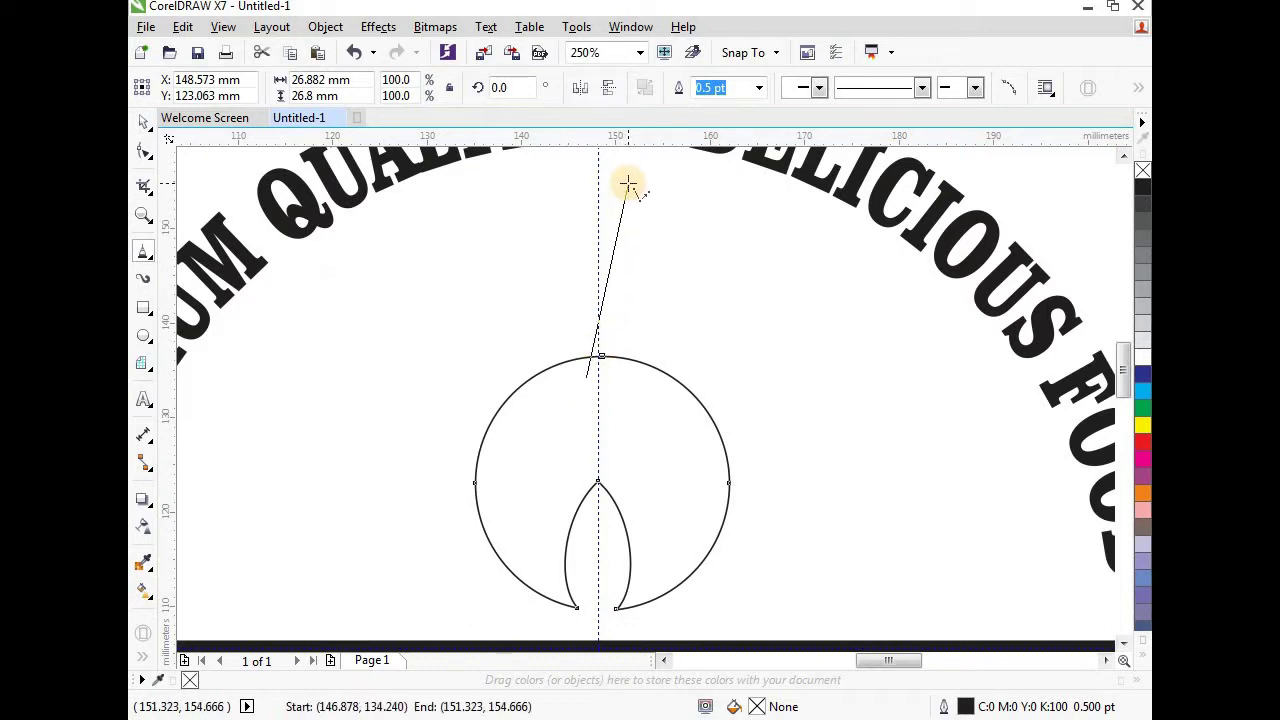
{"action": "left_click", "coordinate": [628, 184]}
{"action": "left_click", "coordinate": [674, 411]}
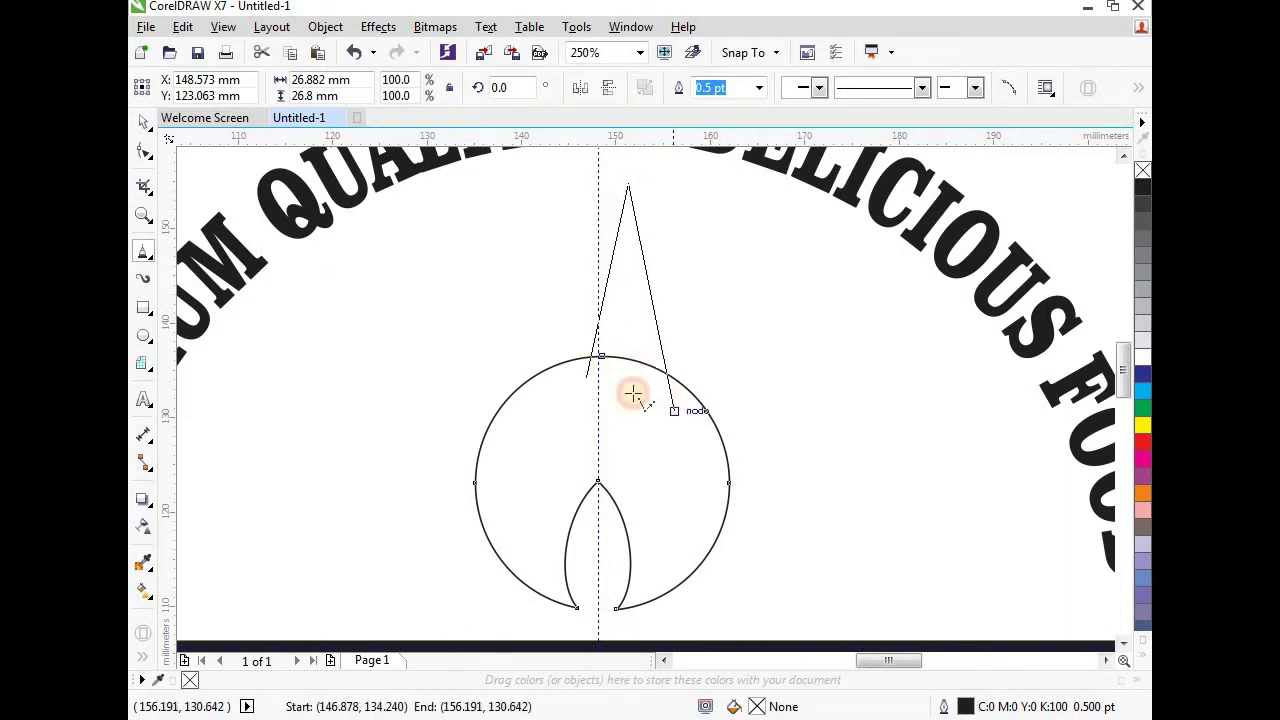
{"action": "left_click", "coordinate": [587, 376]}
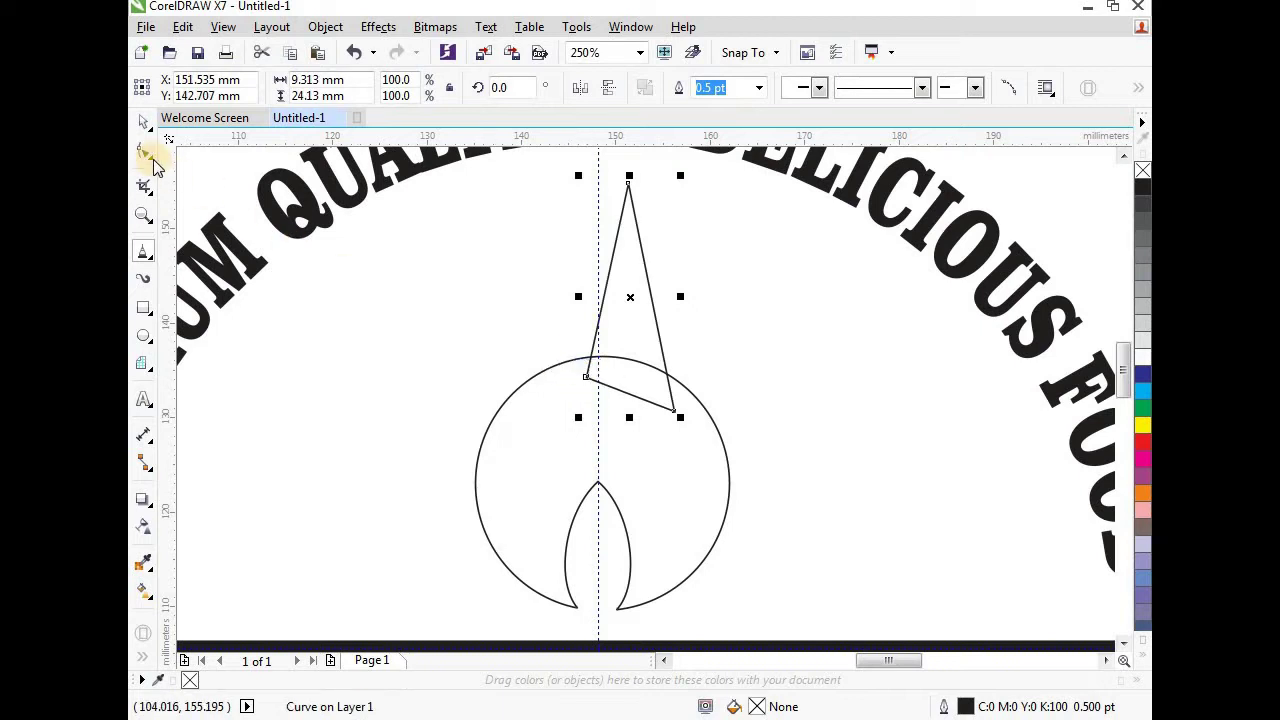
Step: Convert the triangle's left edge to an inward-bending curve and shift its tip close to the vertical centre guideline
{"action": "left_click", "coordinate": [148, 156]}
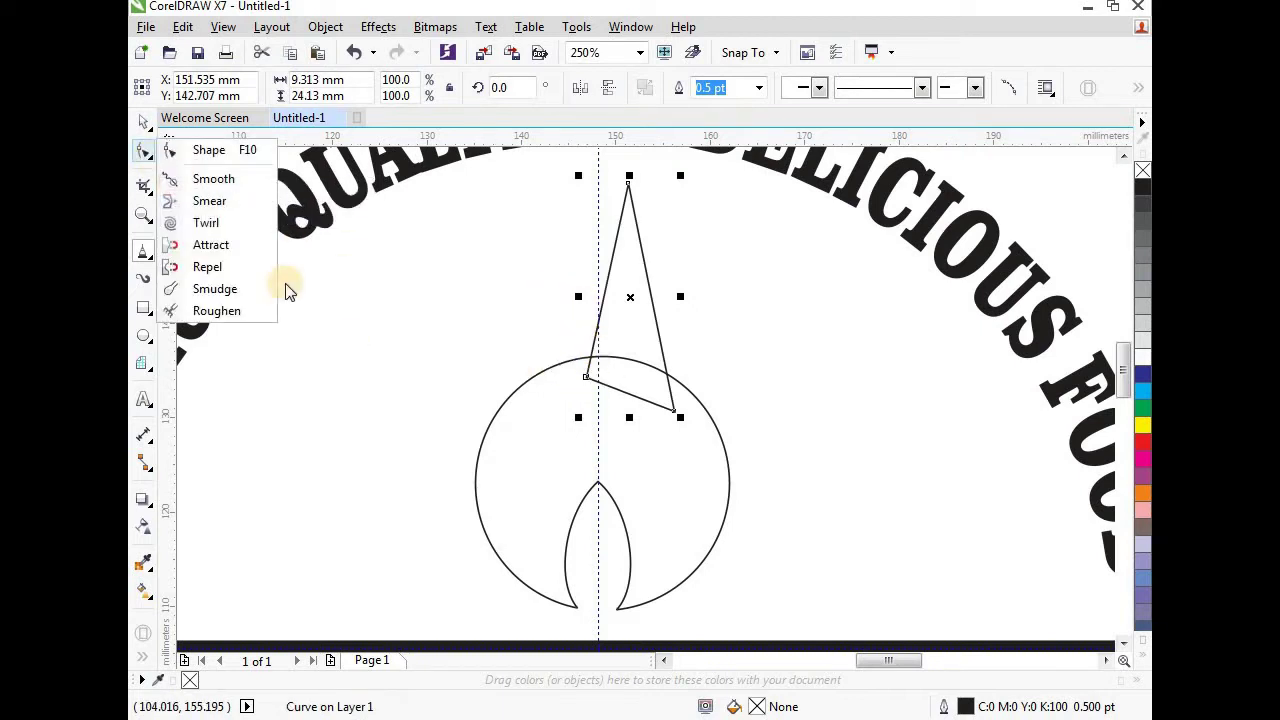
{"action": "left_click", "coordinate": [205, 152]}
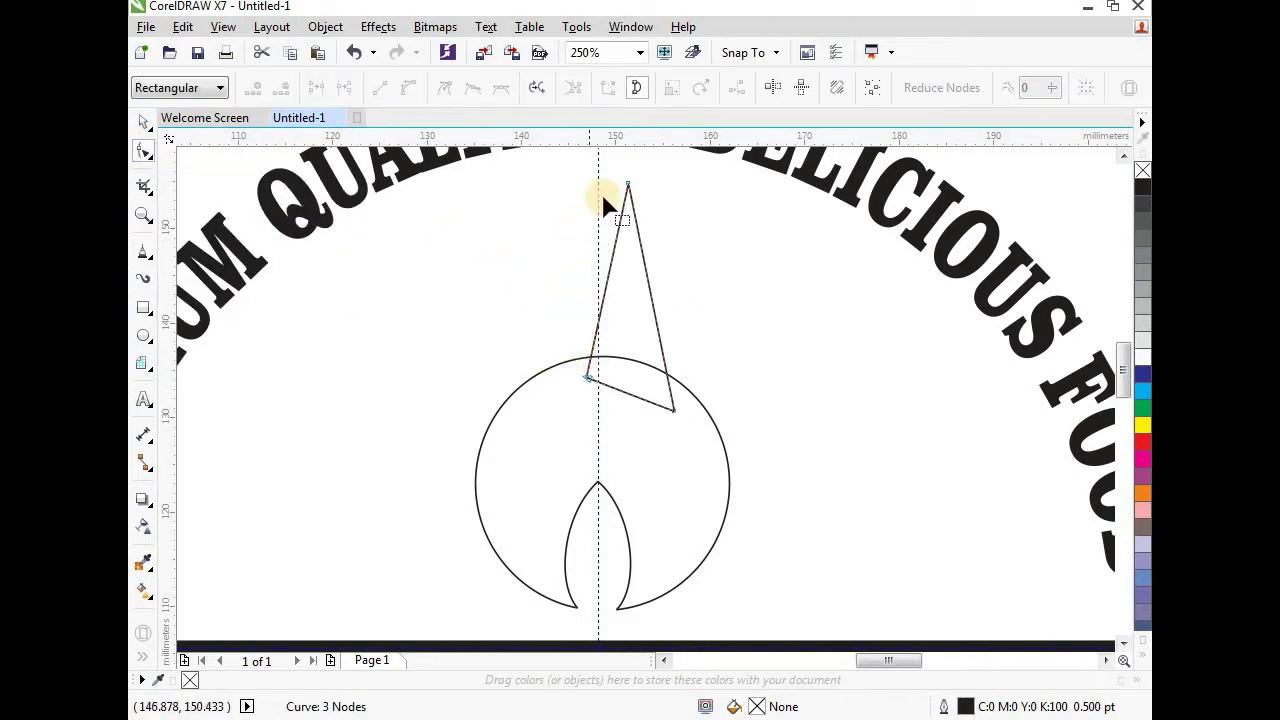
{"action": "left_click", "coordinate": [647, 210]}
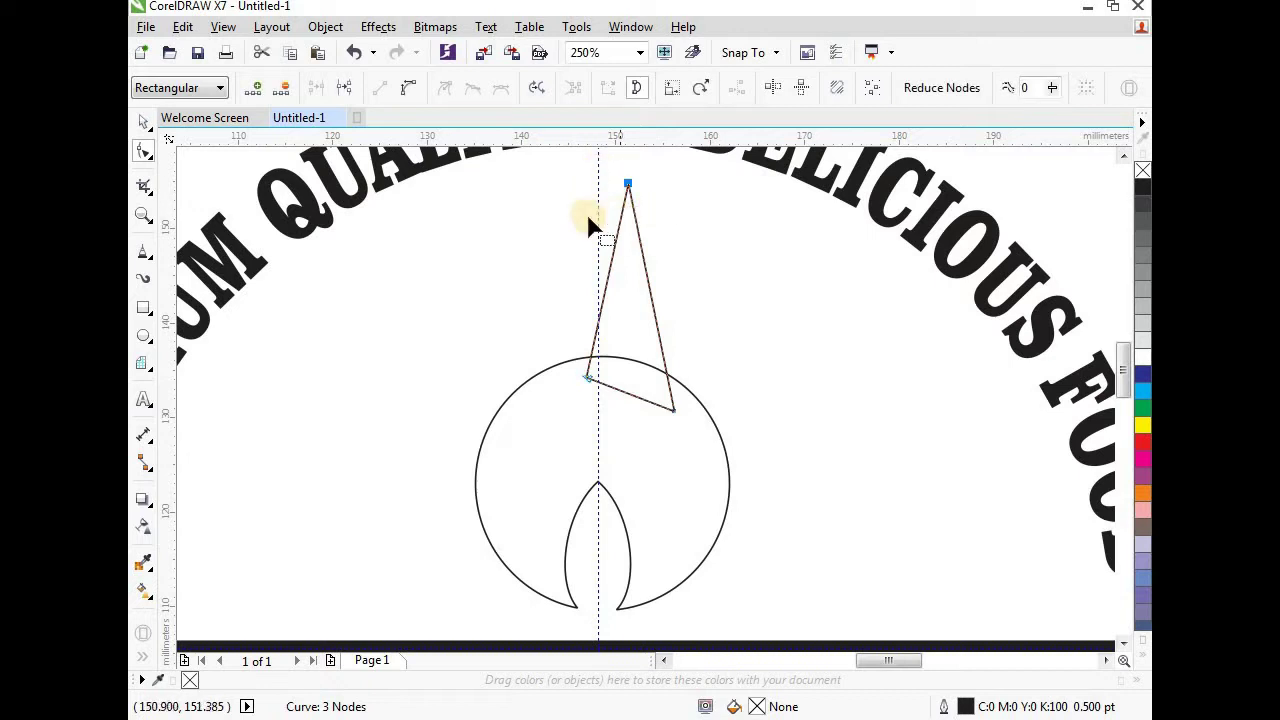
{"action": "left_click", "coordinate": [403, 87]}
{"action": "left_click_drag", "start_coordinate": [565, 347], "coordinate": [599, 404]}
{"action": "left_click_drag", "start_coordinate": [600, 320], "coordinate": [634, 325]}
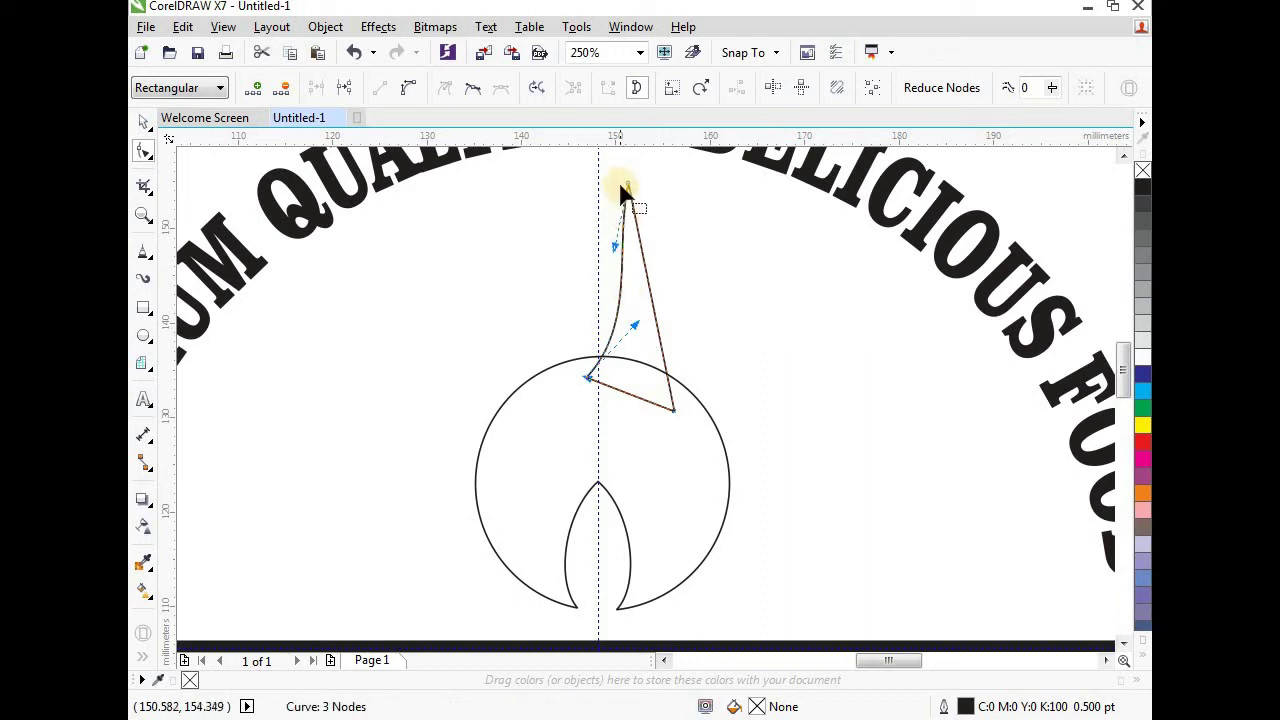
{"action": "left_click_drag", "start_coordinate": [628, 184], "coordinate": [603, 176]}
{"action": "left_click_drag", "start_coordinate": [590, 241], "coordinate": [611, 242]}
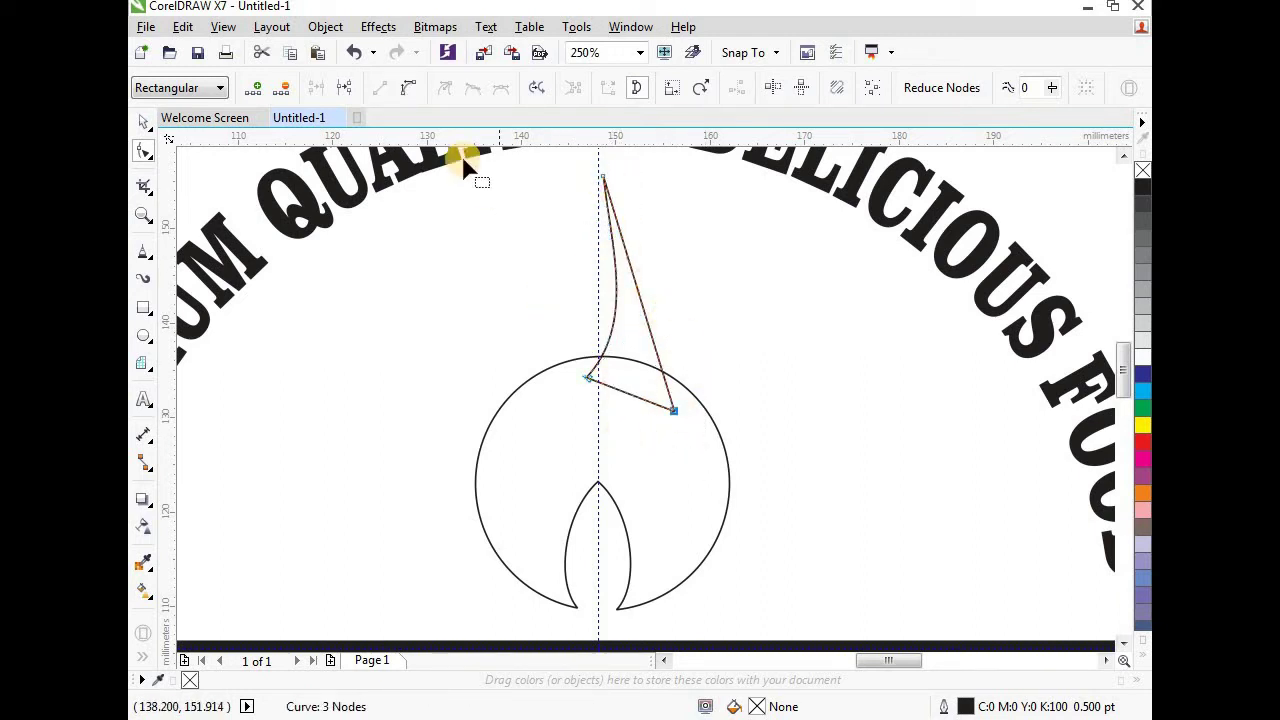
Step: Convert the triangle's right edge to a curve and bow it outward
{"action": "left_click", "coordinate": [408, 86]}
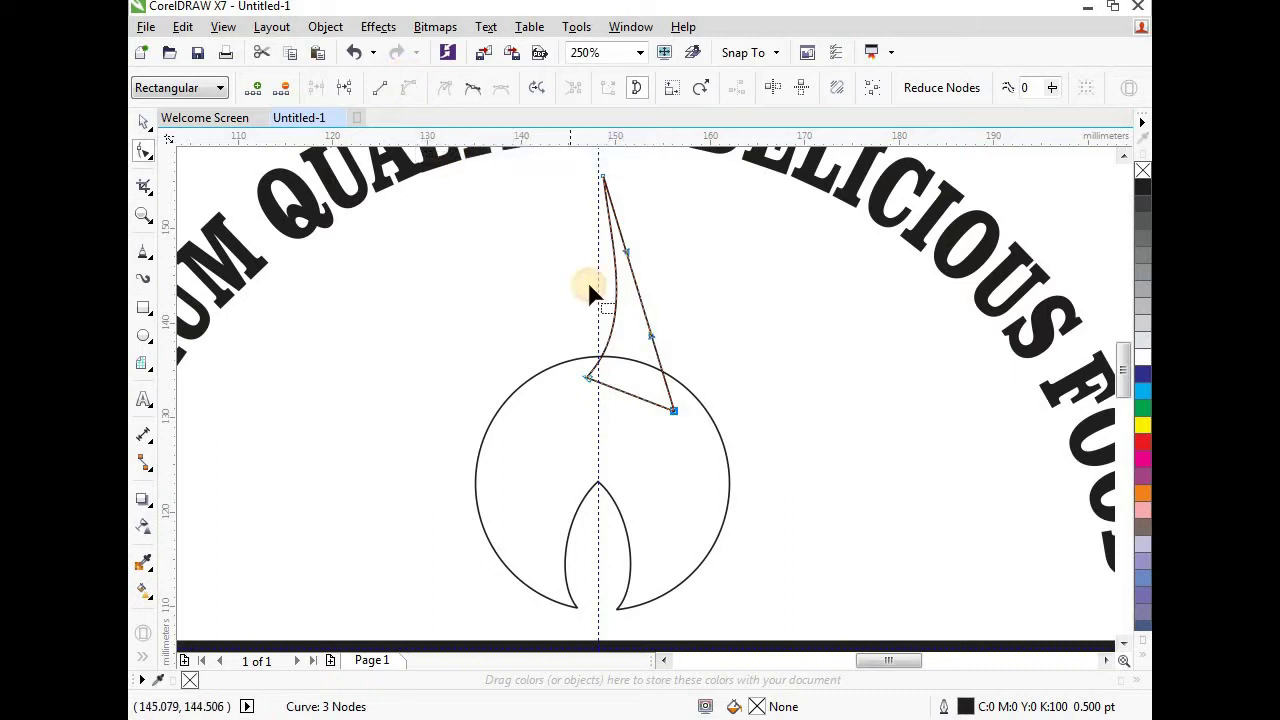
{"action": "left_click_drag", "start_coordinate": [632, 258], "coordinate": [649, 311]}
{"action": "left_click", "coordinate": [589, 375]}
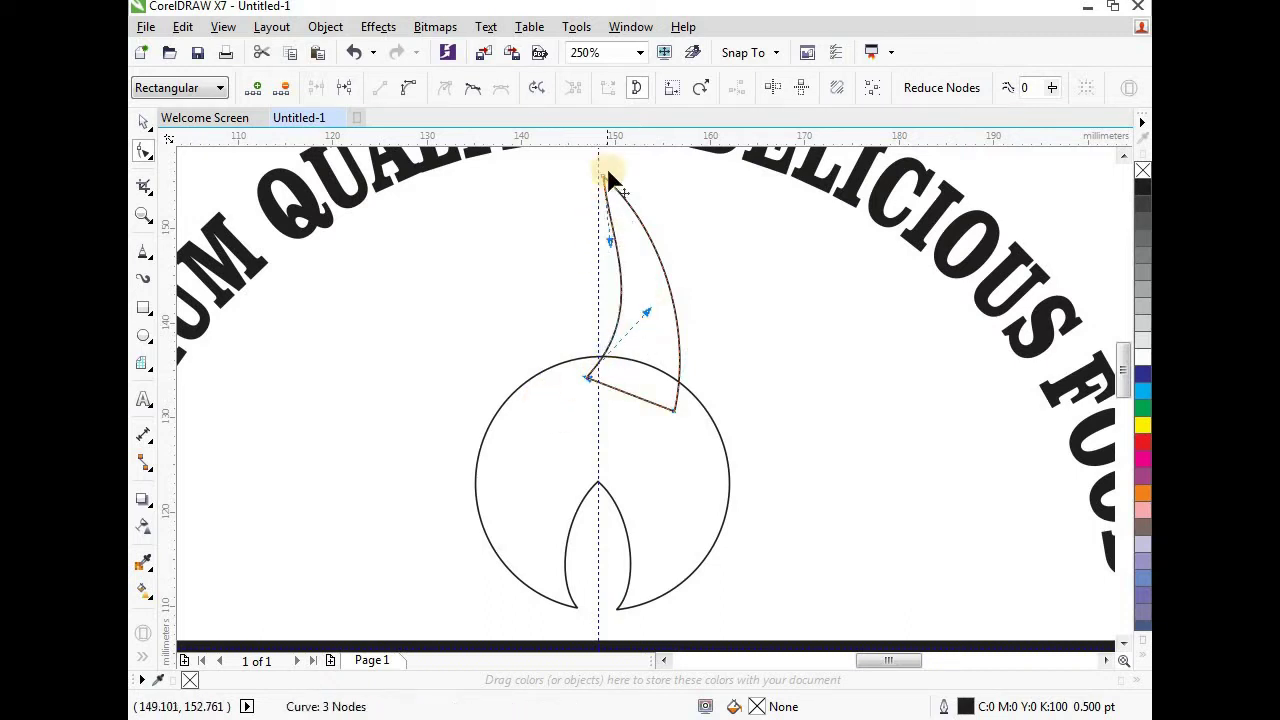
Step: Place the spike's tip exactly on the vertical centre guideline and refine the bend of its inner edge
{"action": "scroll", "coordinate": [602, 156], "scroll_direction": "up", "scroll_amount": 1}
{"action": "left_click_drag", "start_coordinate": [608, 208], "coordinate": [596, 203]}
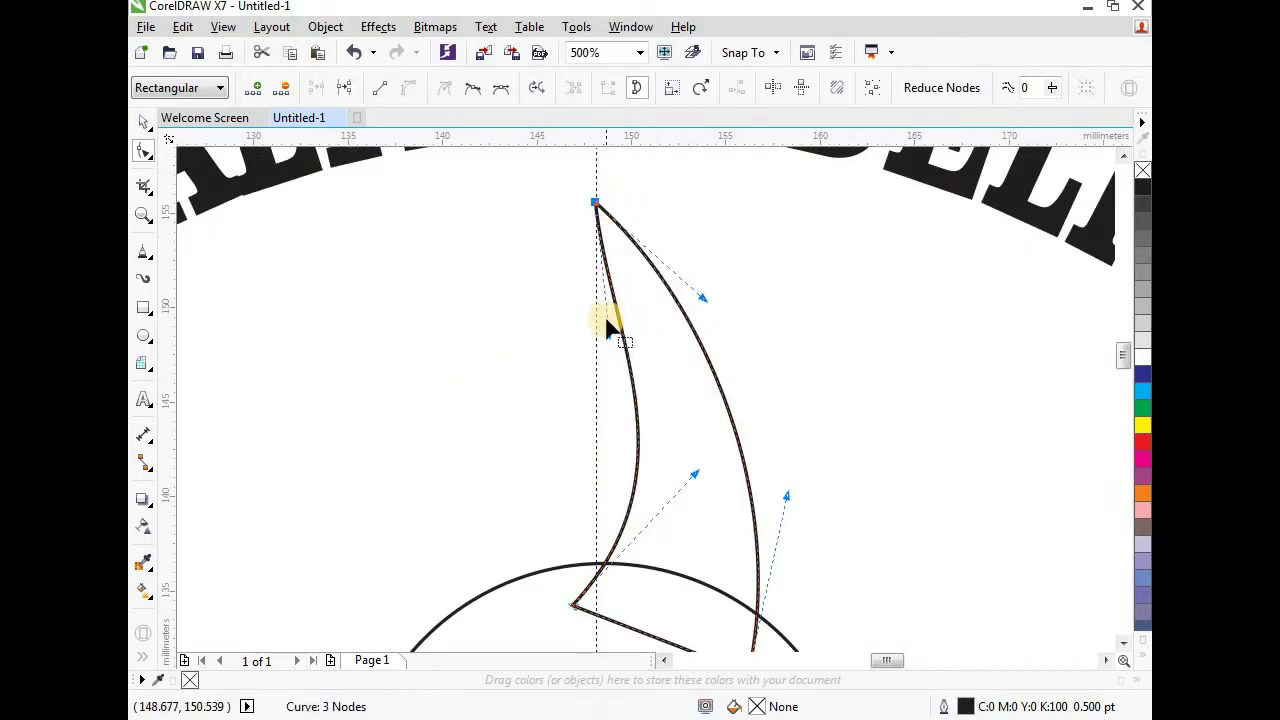
{"action": "left_click_drag", "start_coordinate": [610, 338], "coordinate": [645, 336]}
{"action": "scroll", "coordinate": [640, 338], "scroll_direction": "down", "scroll_amount": 1}
Step: Weld the curved spike to the trimmed circle
{"action": "key", "text": "space"}
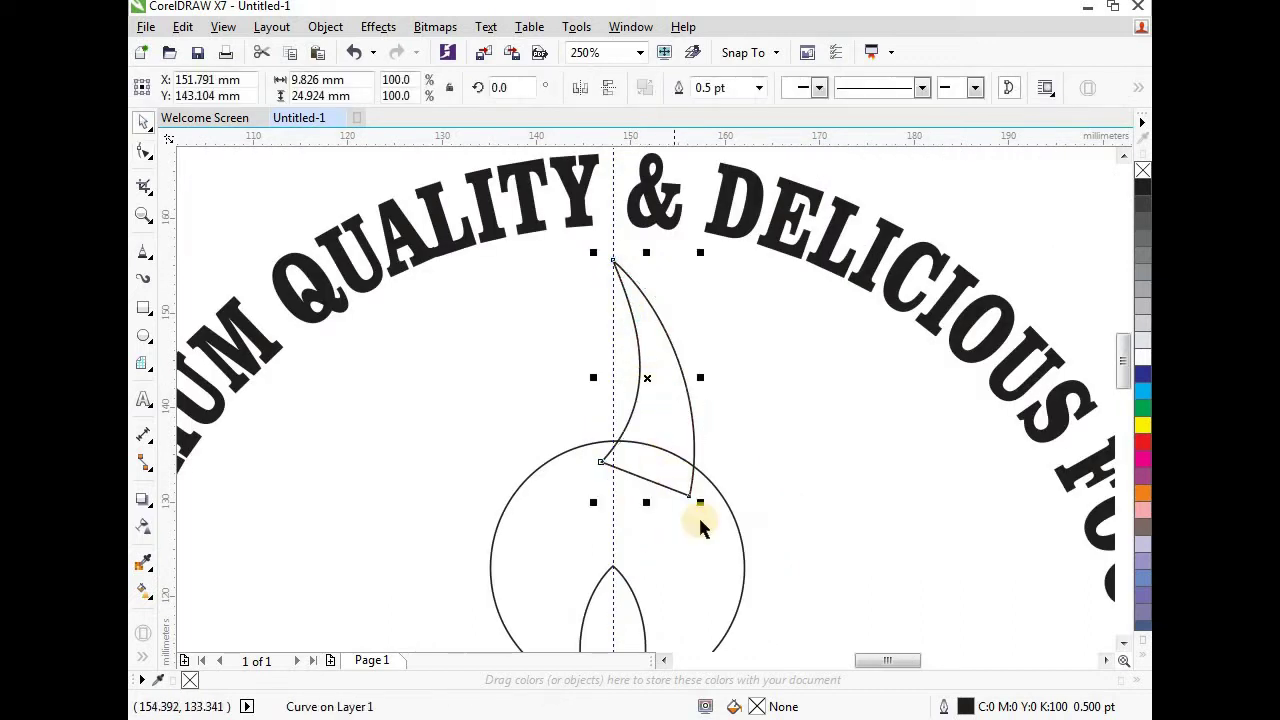
{"action": "left_click", "coordinate": [700, 532], "text": "shift"}
{"action": "left_click", "coordinate": [680, 90]}
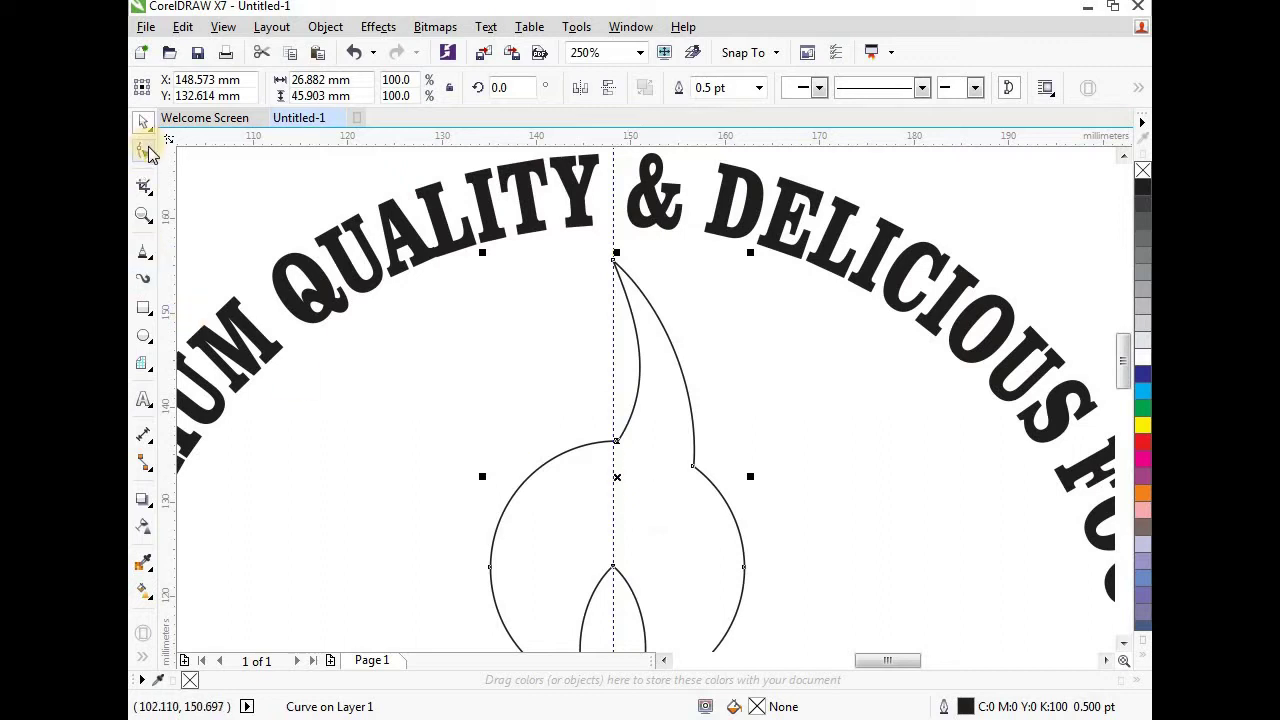
Step: Delete the nodes where the spike's inner edge meets the top of the circle so the outline flows smoothly
{"action": "left_click", "coordinate": [145, 152]}
{"action": "key", "text": "Delete"}
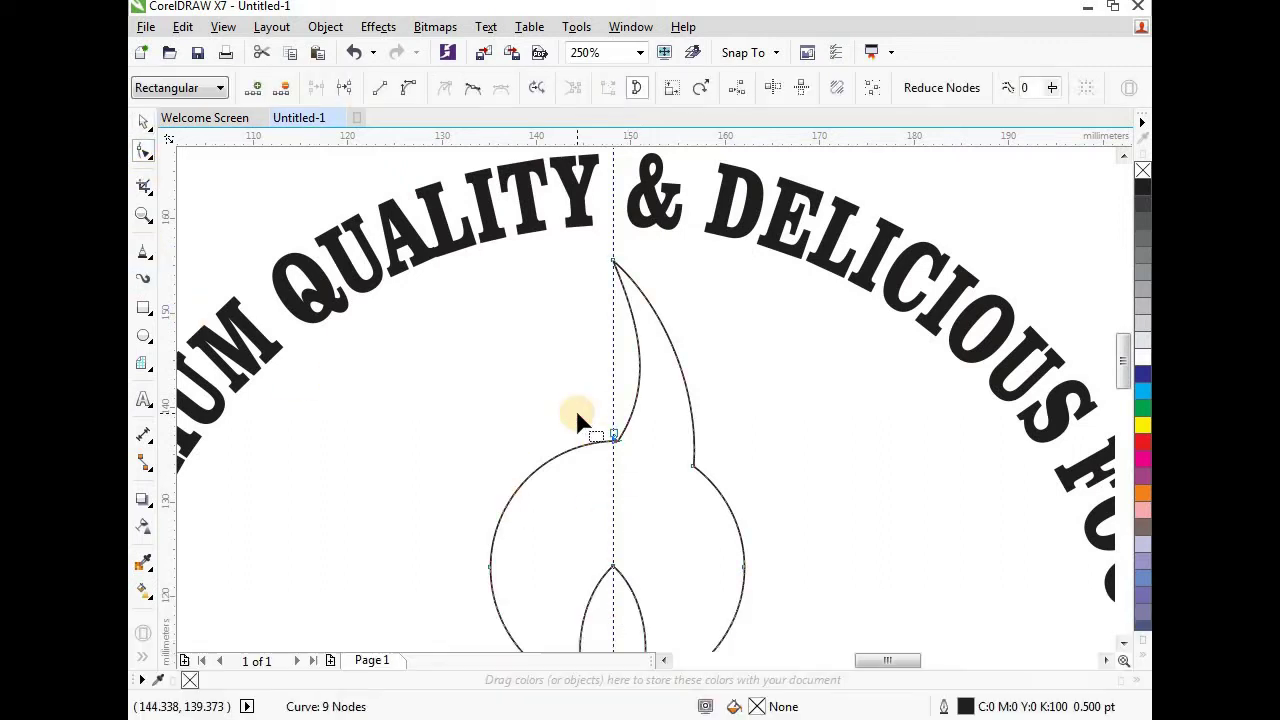
{"action": "key", "text": "Delete"}
Step: Make the circle's leftmost node a cusp and adjust the curve handles so the left edge sweeps up to the tip in an S-curve
{"action": "left_click_drag", "start_coordinate": [456, 504], "coordinate": [501, 586]}
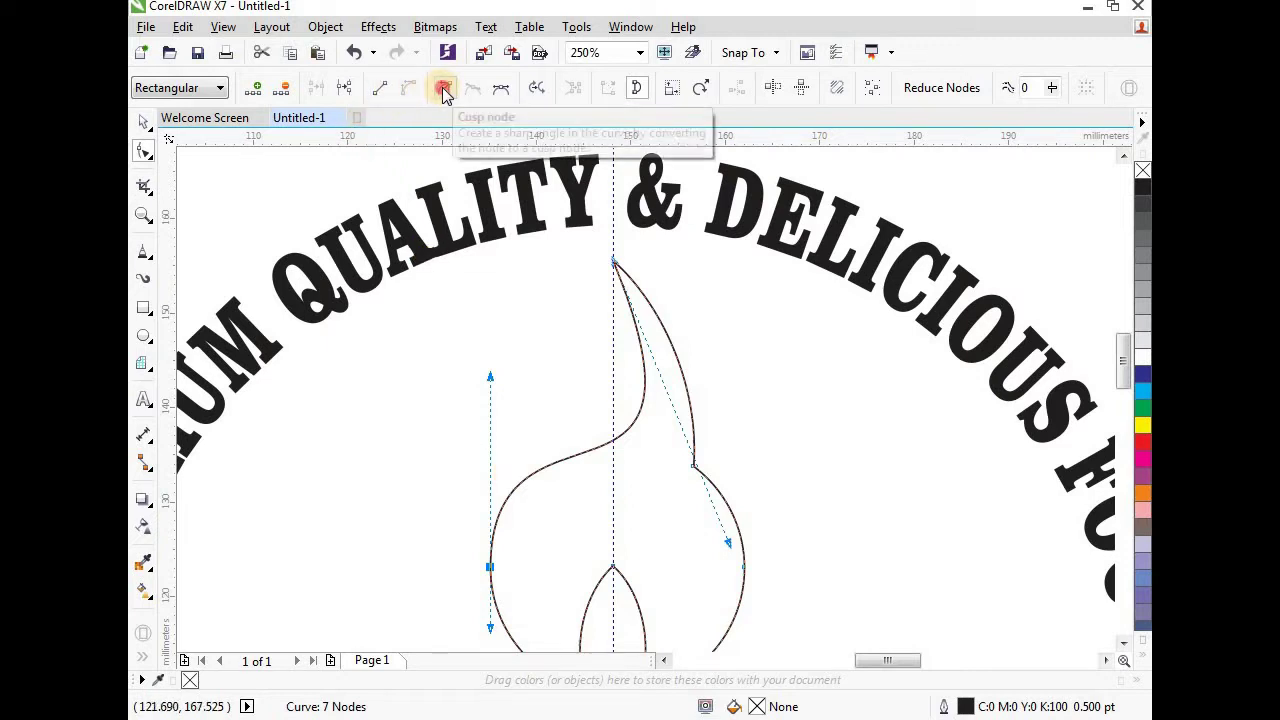
{"action": "left_click_drag", "start_coordinate": [490, 376], "coordinate": [528, 370]}
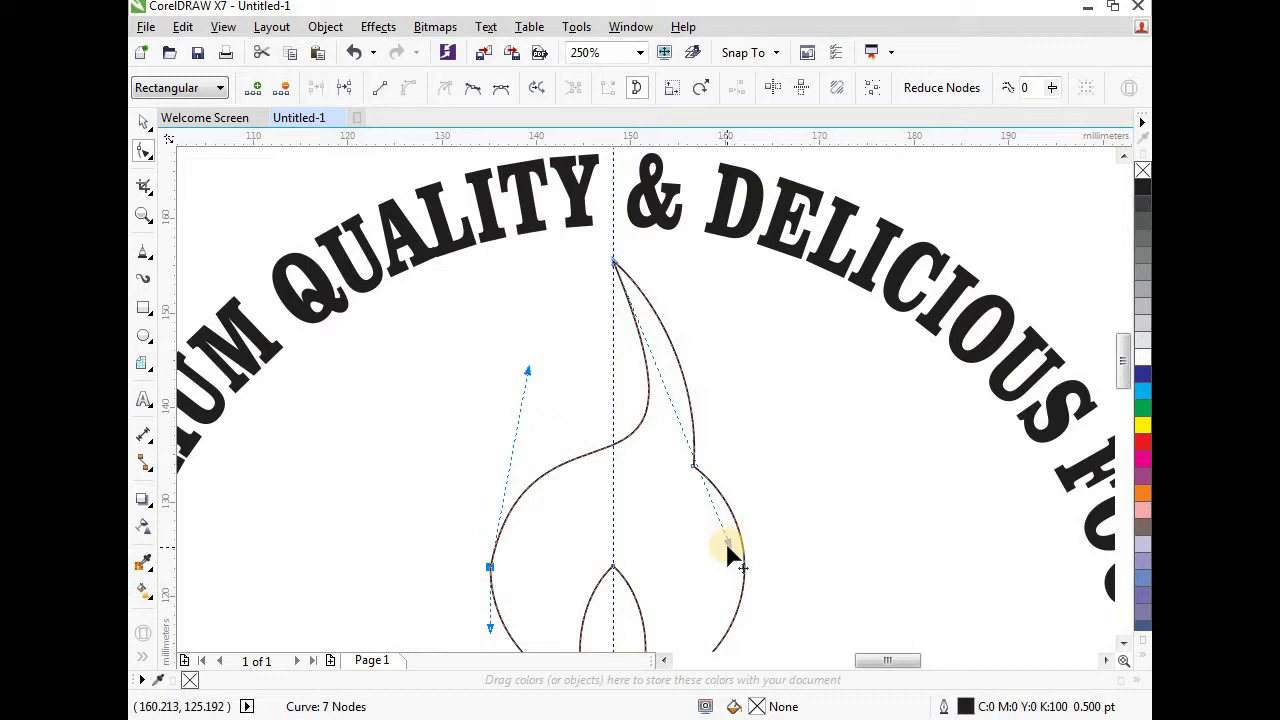
{"action": "left_click_drag", "start_coordinate": [727, 547], "coordinate": [673, 540]}
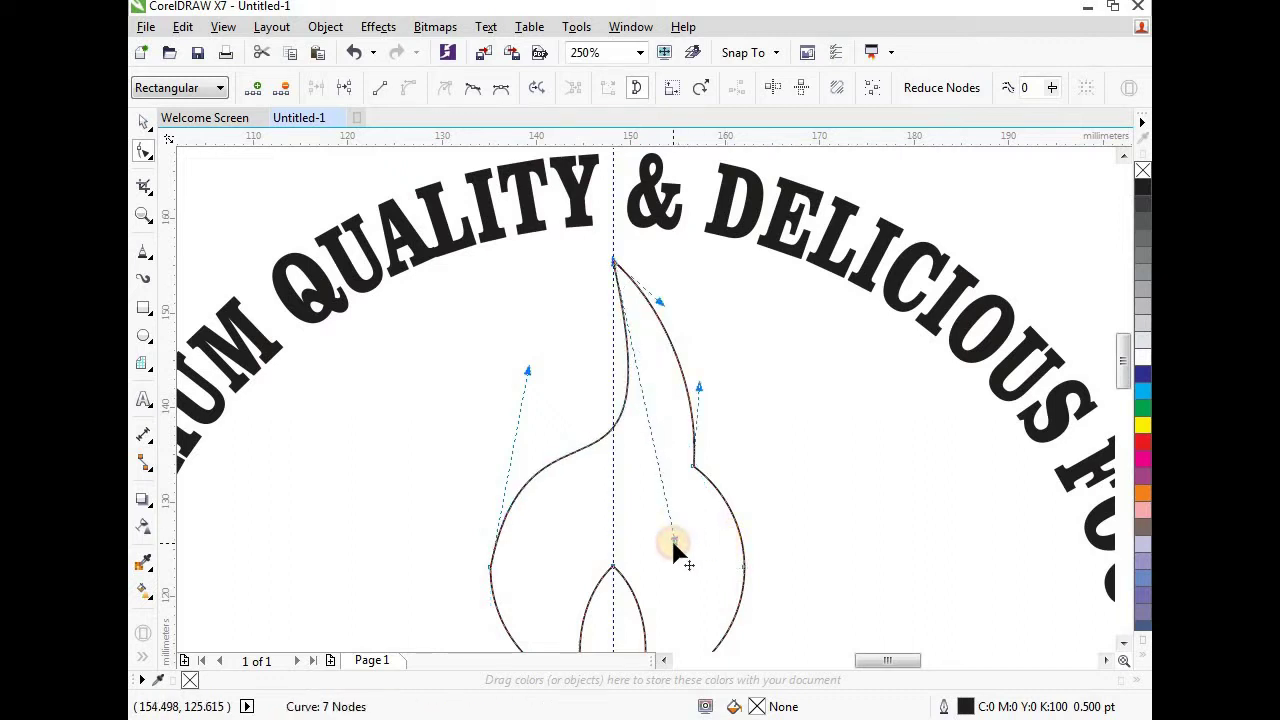
{"action": "scroll", "coordinate": [490, 510], "scroll_direction": "down", "scroll_amount": 2}
{"action": "left_click", "coordinate": [484, 498]}
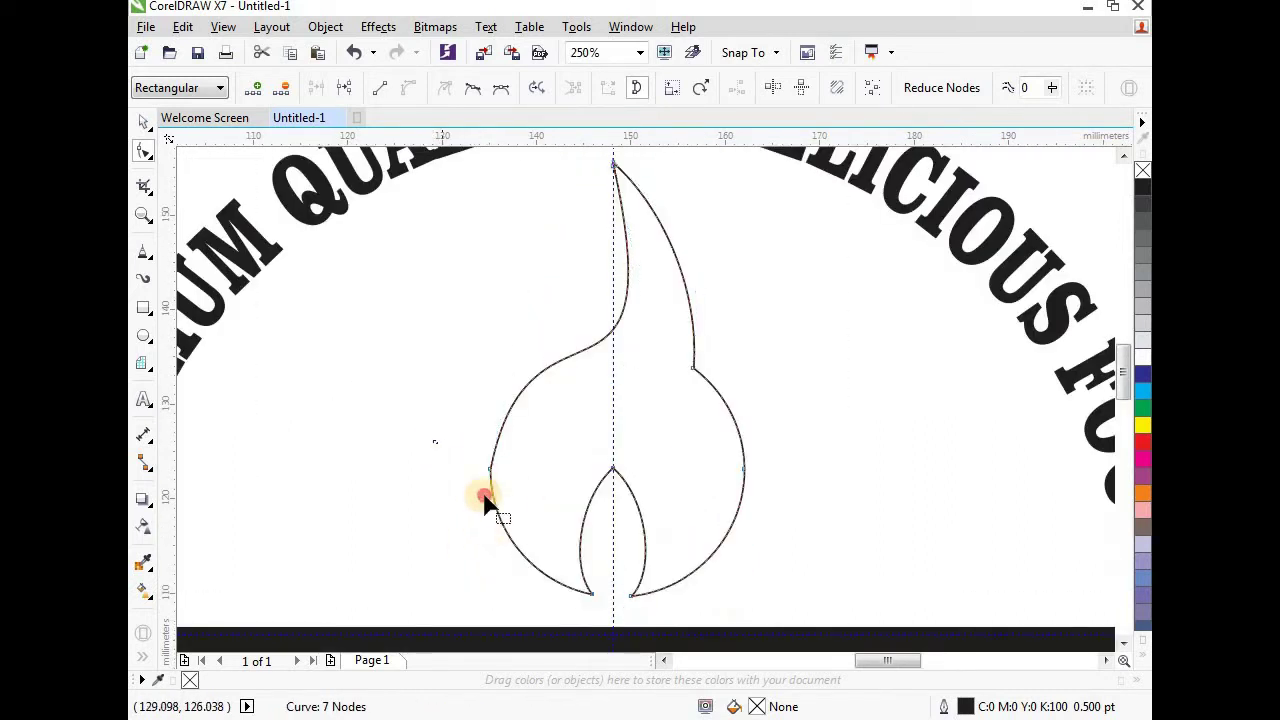
{"action": "left_click_drag", "start_coordinate": [527, 273], "coordinate": [537, 257]}
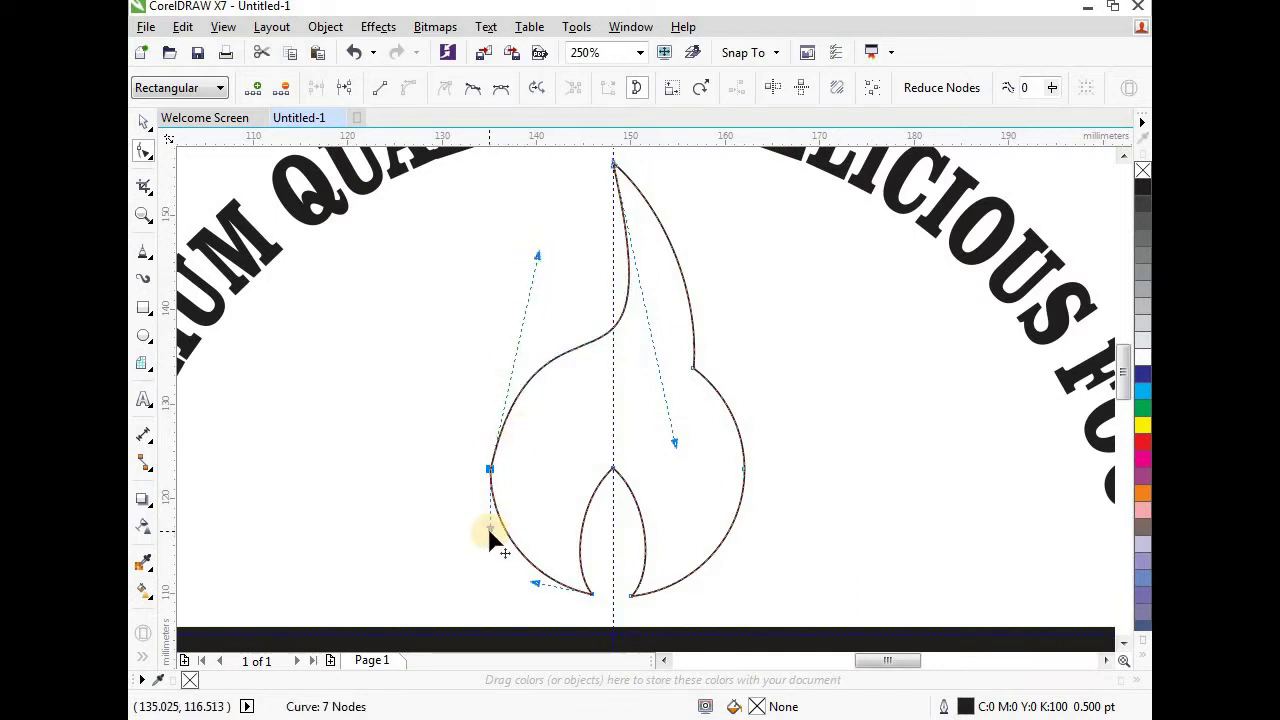
{"action": "left_click_drag", "start_coordinate": [490, 533], "coordinate": [493, 544]}
Step: Fine-tune the upper curve handle of the leftmost node to round the flame's left shoulder
{"action": "key", "text": "space"}
{"action": "key", "text": "space"}
{"action": "scroll", "coordinate": [481, 460], "scroll_direction": "up", "scroll_amount": 2}
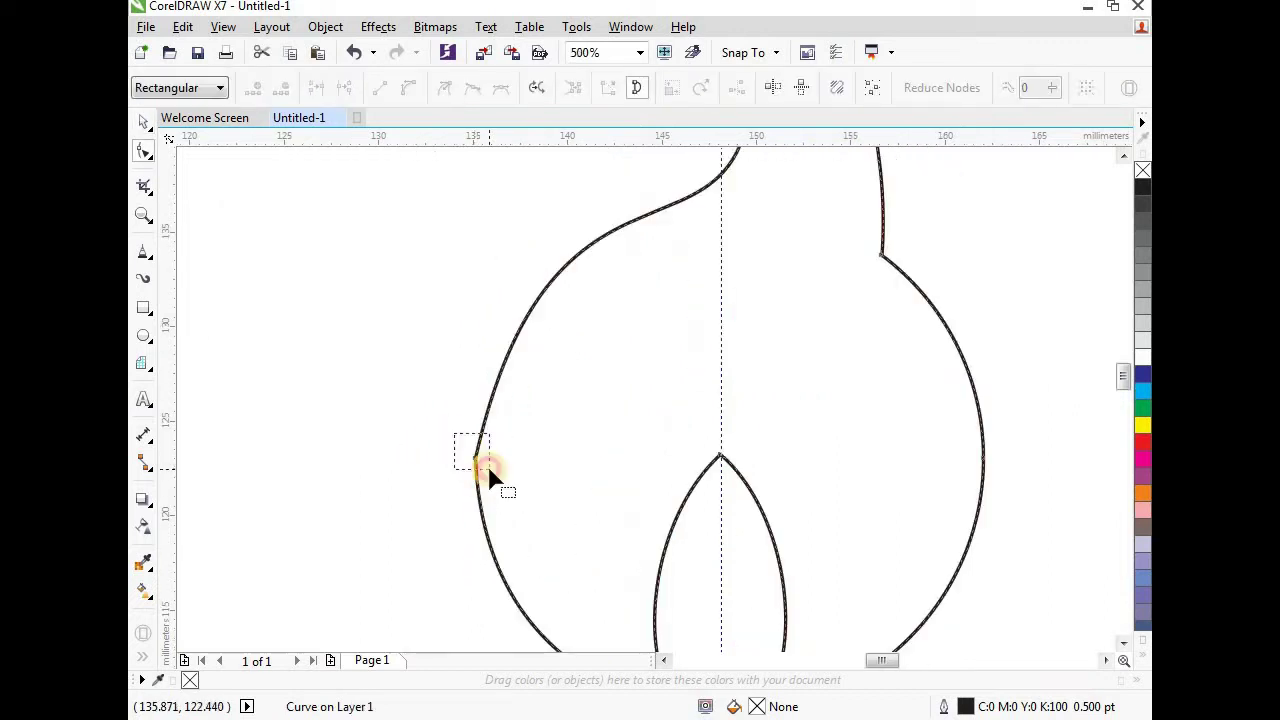
{"action": "left_click_drag", "start_coordinate": [489, 469], "coordinate": [490, 470]}
{"action": "scroll", "coordinate": [476, 444], "scroll_direction": "down", "scroll_amount": 1}
{"action": "left_click_drag", "start_coordinate": [521, 242], "coordinate": [500, 268]}
{"action": "key", "text": "space"}
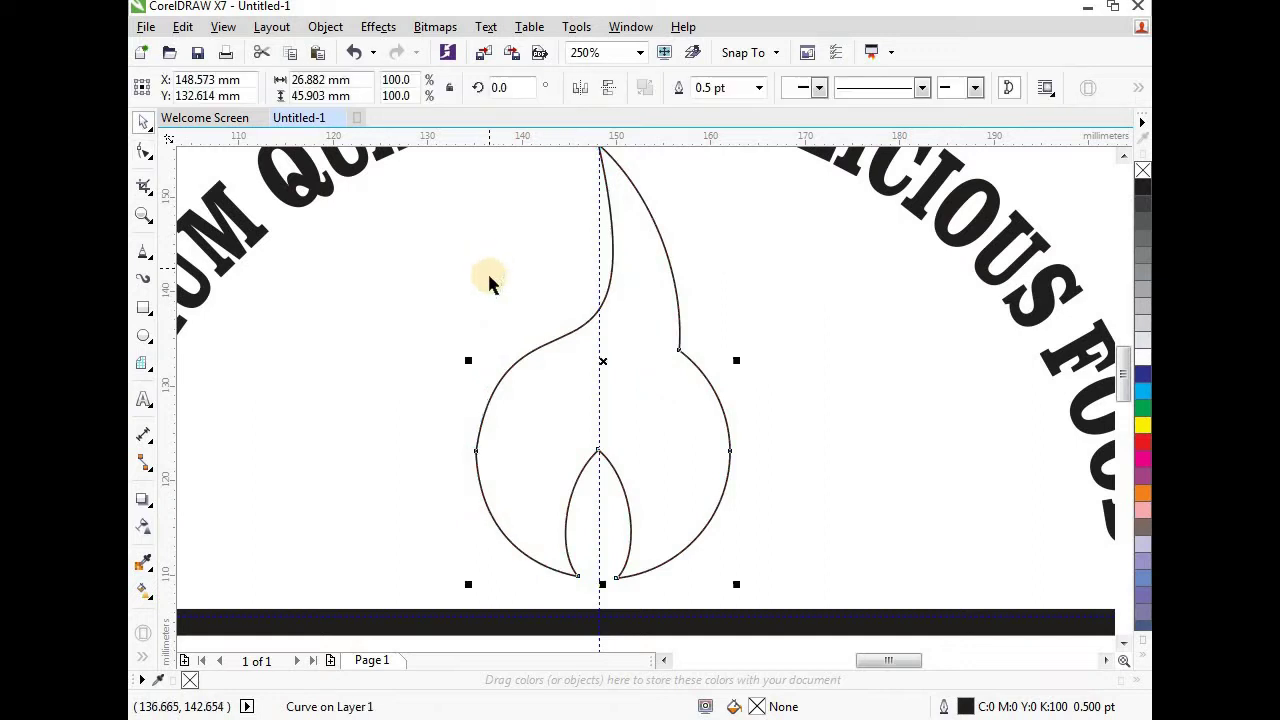
Step: Draw a circle about 9.3 mm in diameter over the notch between the spike and the flame's right side
{"action": "scroll", "coordinate": [557, 386], "scroll_direction": "down", "scroll_amount": 1}
{"action": "scroll", "coordinate": [549, 377], "scroll_direction": "up", "scroll_amount": 1}
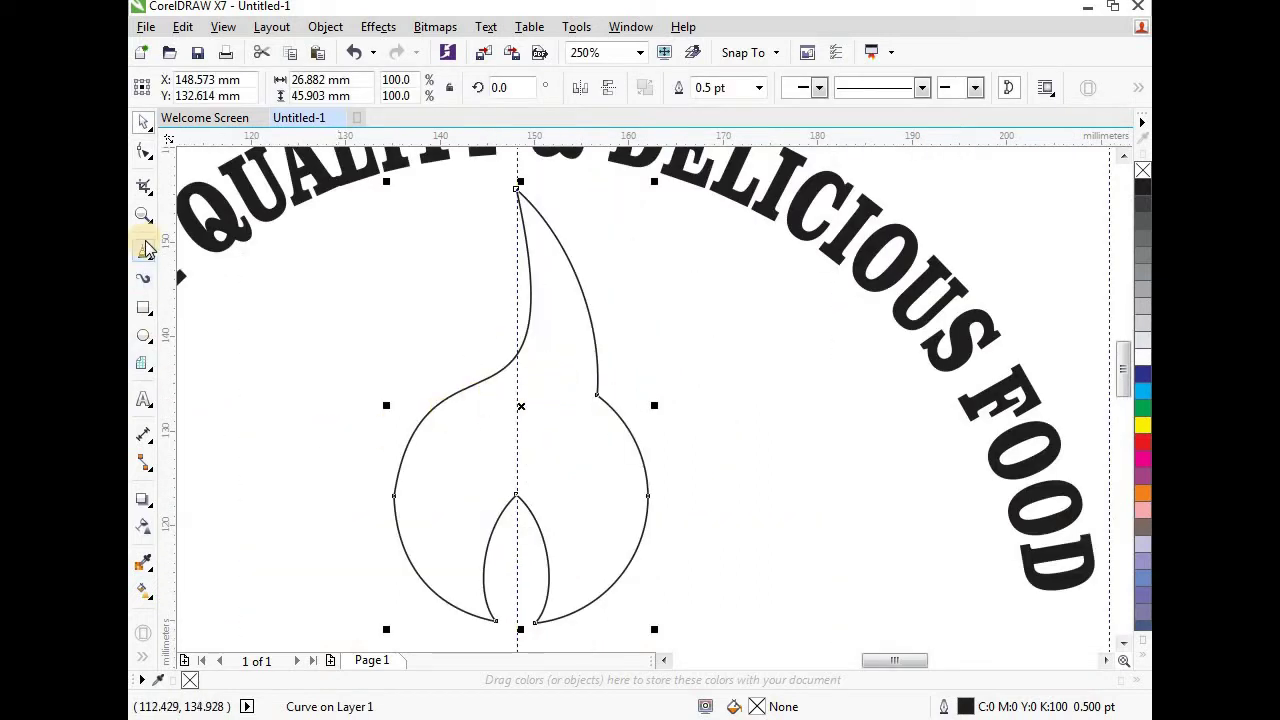
{"action": "left_click", "coordinate": [143, 336]}
{"action": "left_click_drag", "start_coordinate": [521, 369], "coordinate": [640, 500]}
{"action": "left_click_drag", "start_coordinate": [586, 451], "coordinate": [588, 447]}
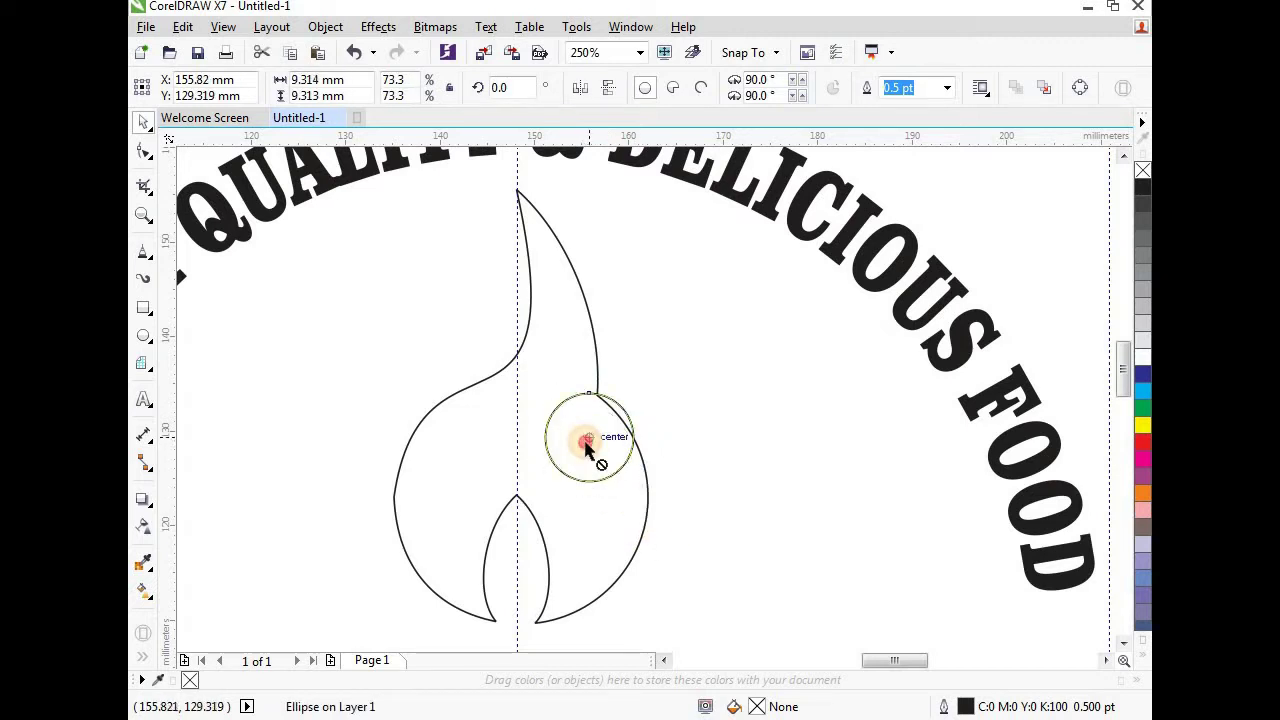
Step: Trim the flame outline with the small circle and delete the circle
{"action": "left_click", "coordinate": [640, 500], "text": "shift"}
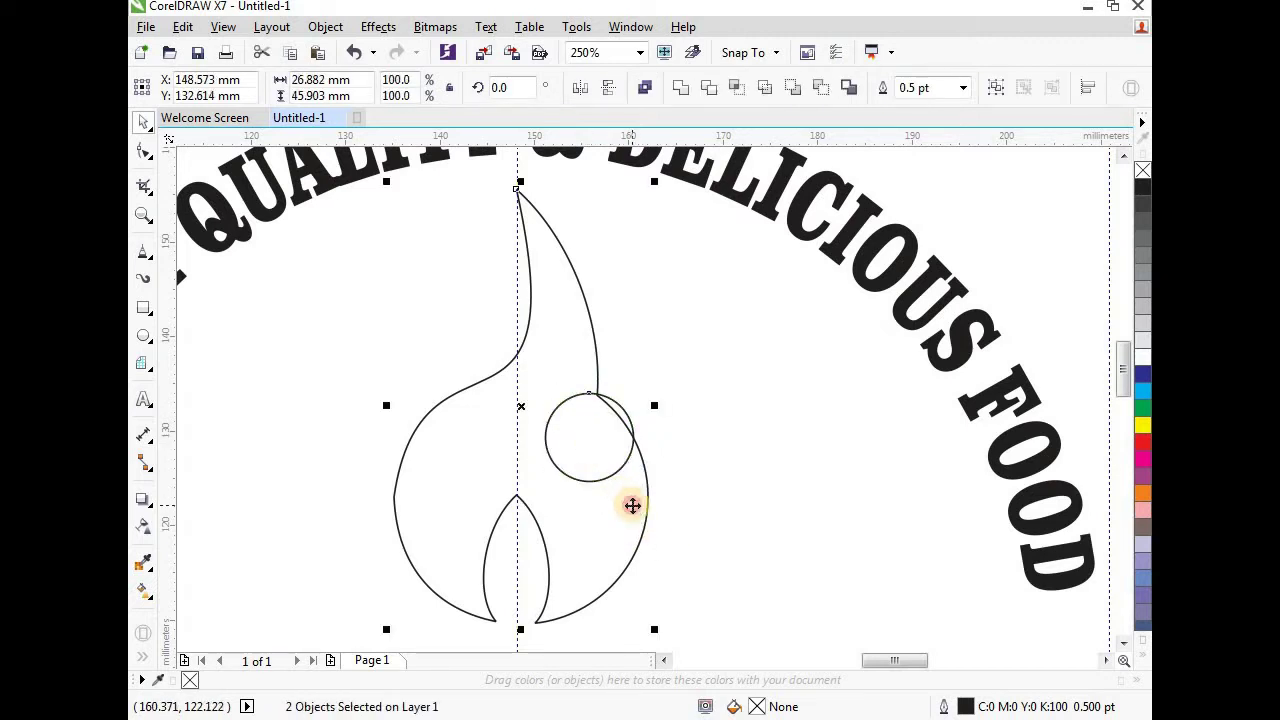
{"action": "left_click", "coordinate": [706, 88]}
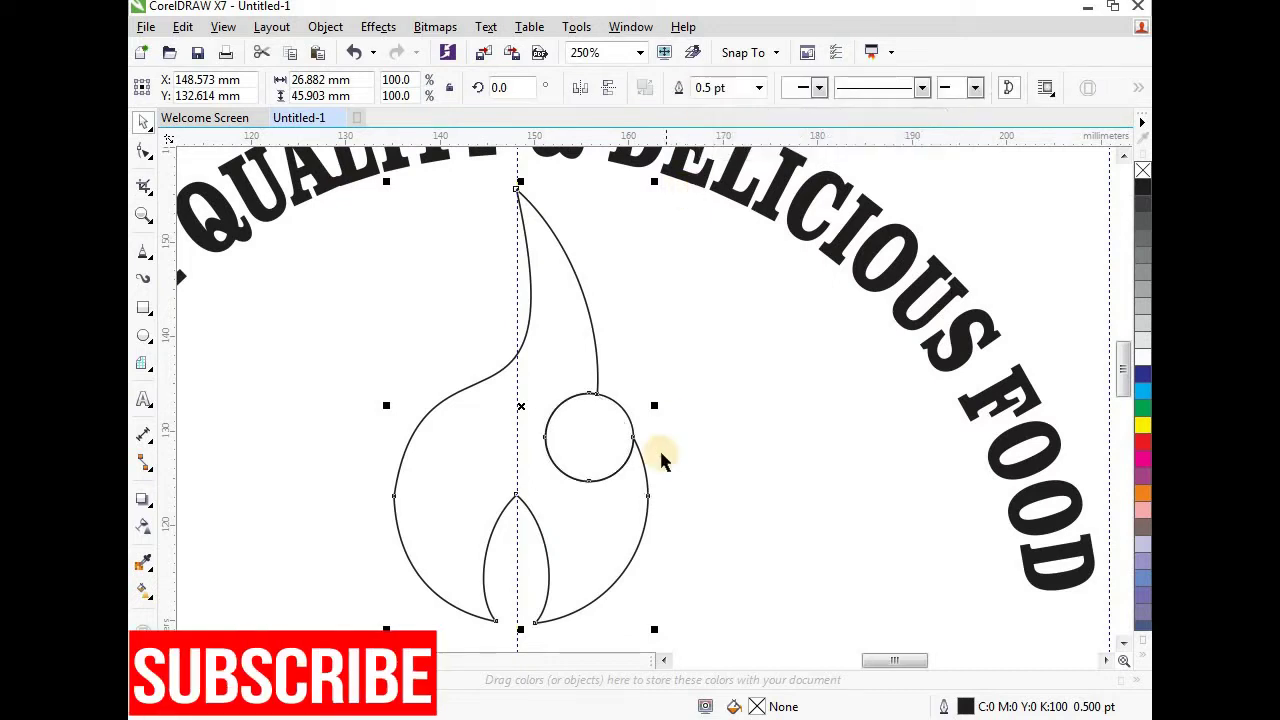
{"action": "left_click_drag", "start_coordinate": [591, 423], "coordinate": [718, 374]}
{"action": "right_click", "coordinate": [720, 376]}
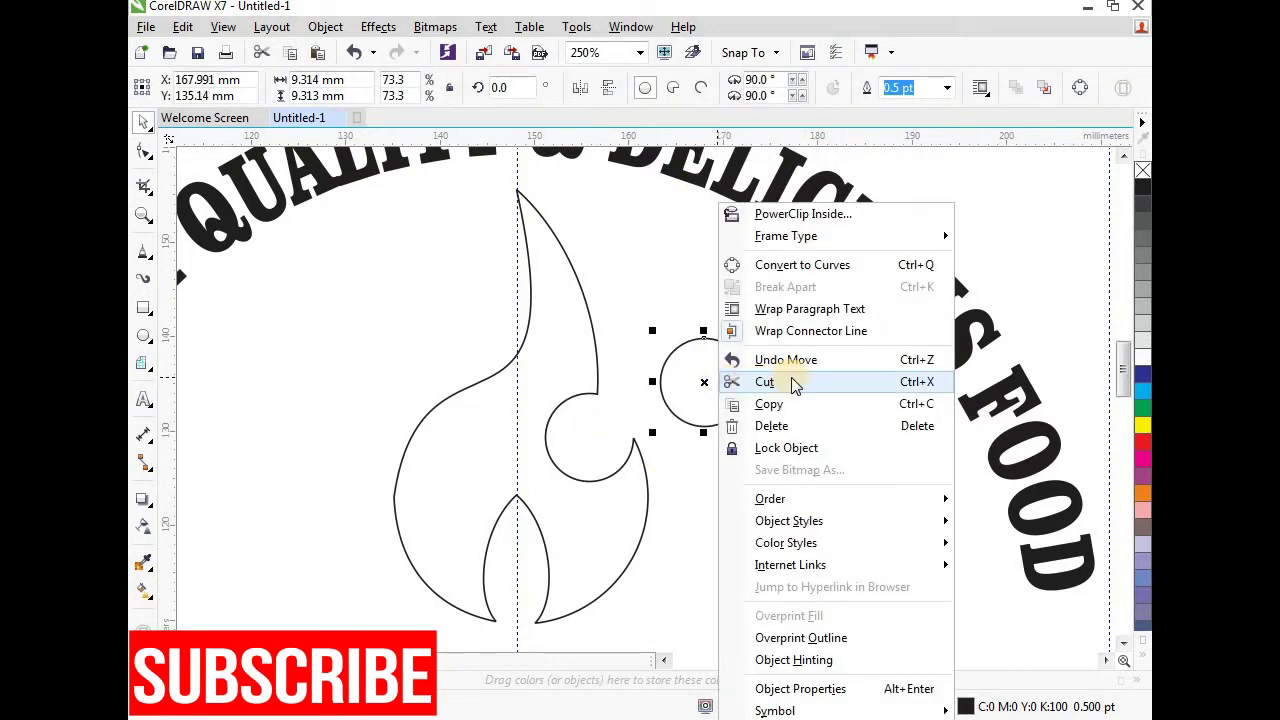
{"action": "left_click", "coordinate": [798, 426]}
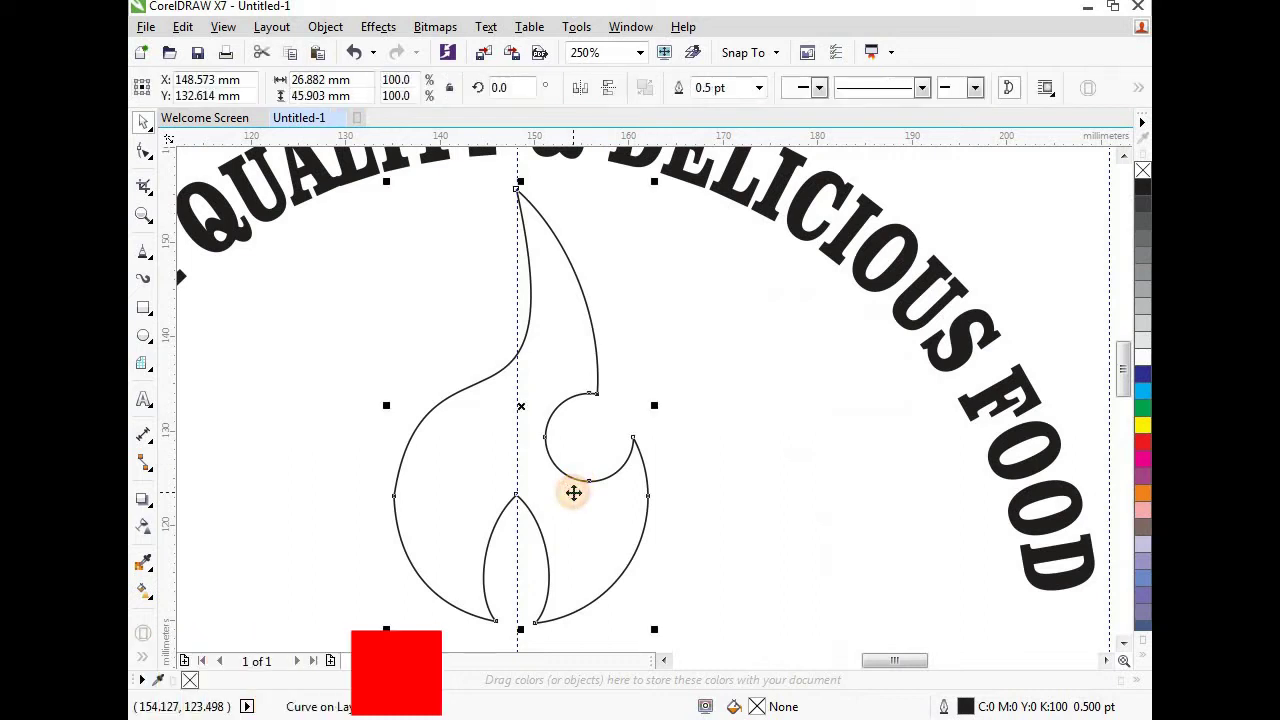
Step: Delete the nodes where the spike's right edge meets the top of the circular cutout
{"action": "key", "text": "F7"}
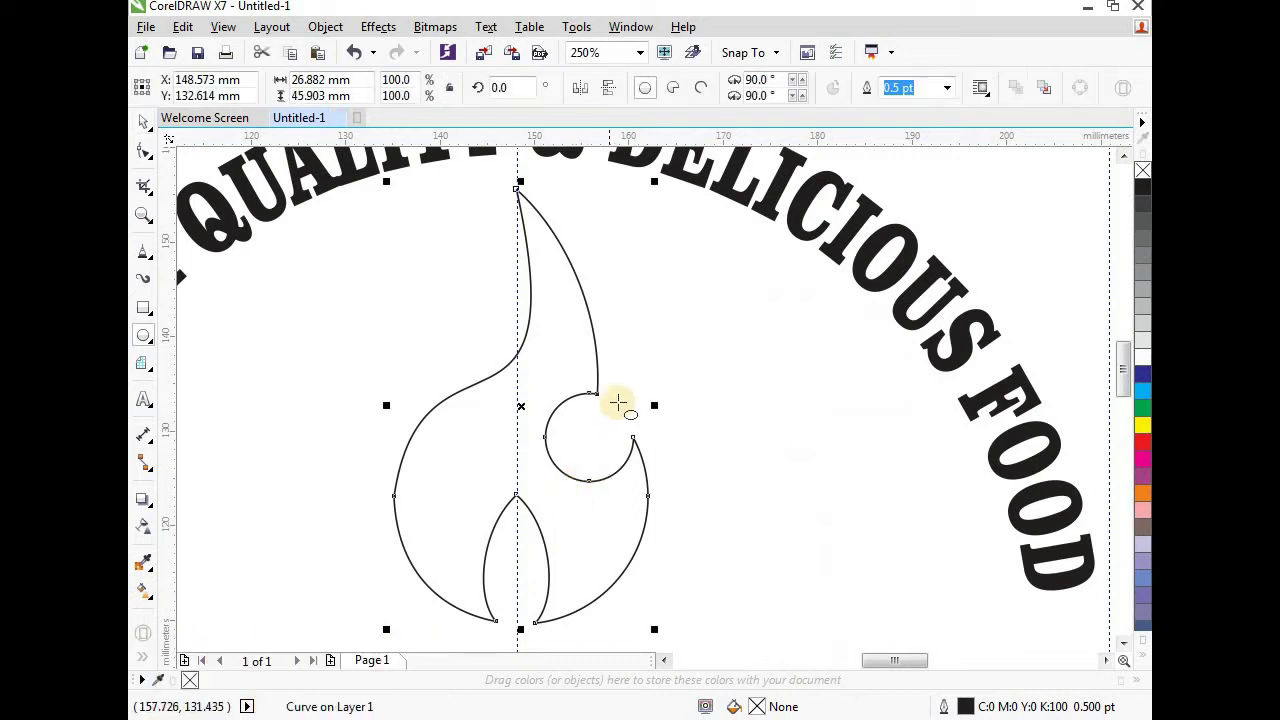
{"action": "left_click", "coordinate": [144, 153]}
{"action": "left_click_drag", "start_coordinate": [584, 410], "coordinate": [584, 410]}
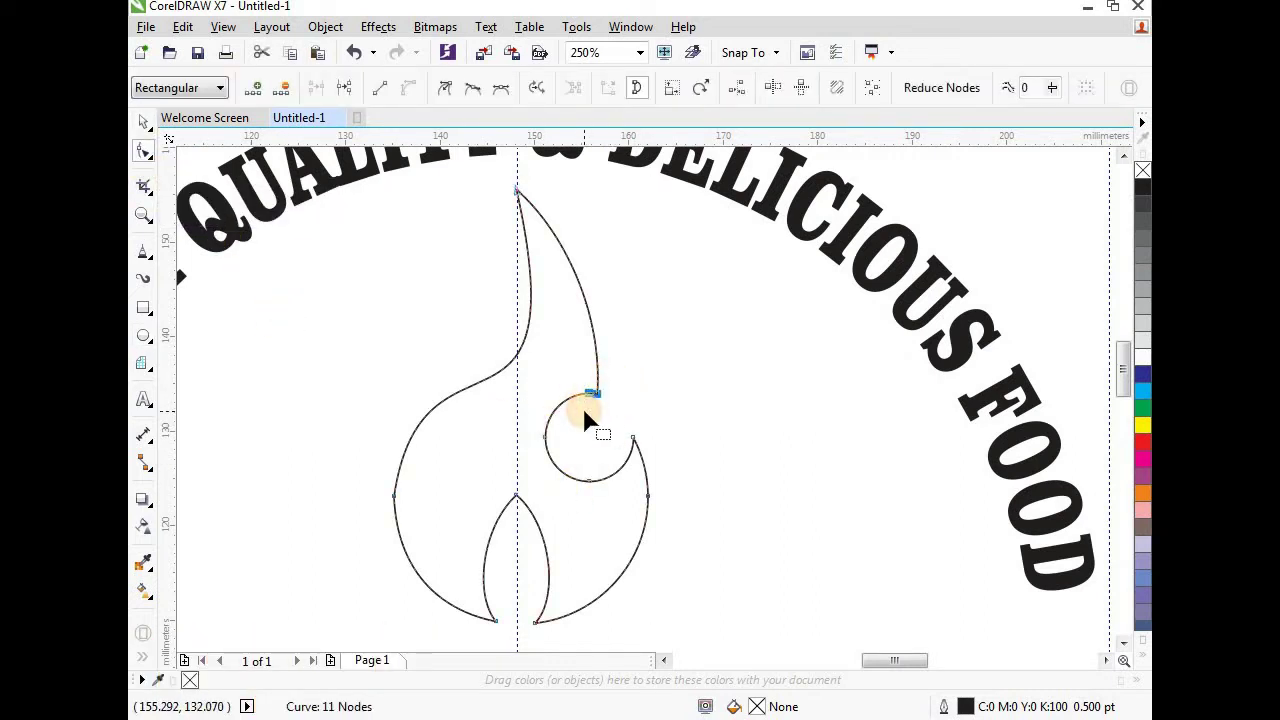
{"action": "key", "text": "Delete"}
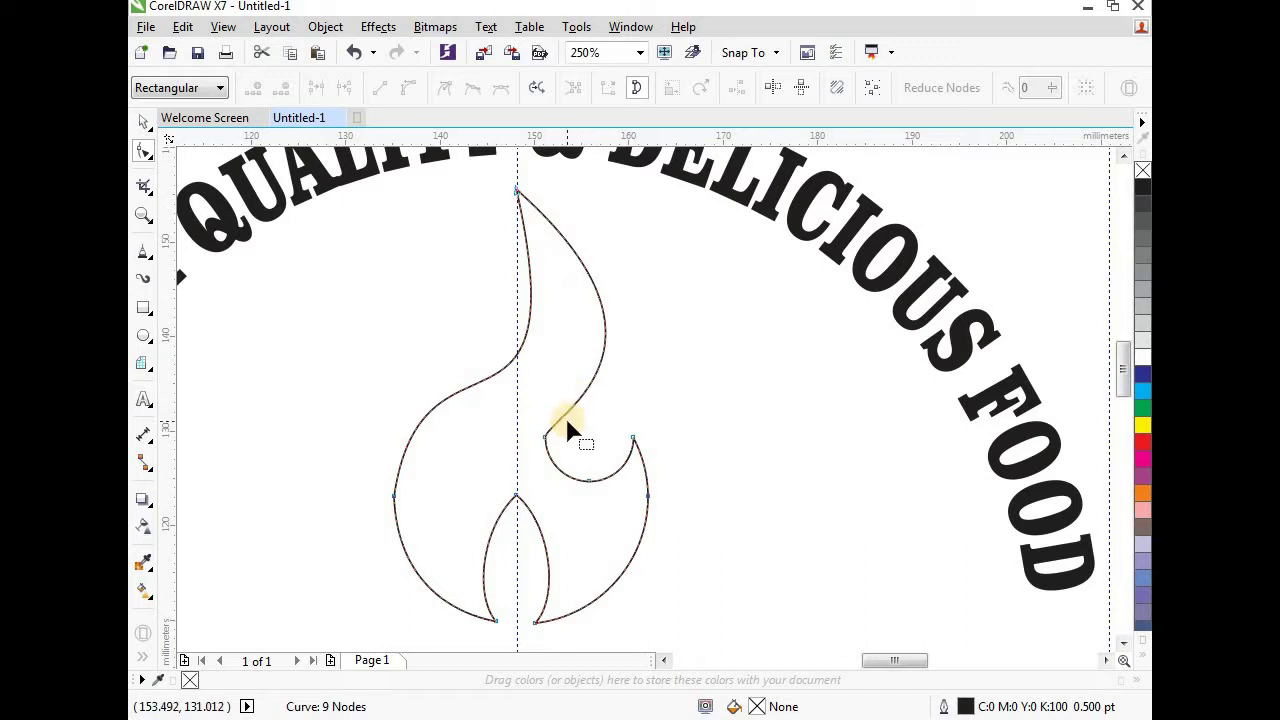
{"action": "key", "text": "Delete"}
Step: Adjust the curve handles at the cutout's left node and the flame's tip to give the right edge a smooth S-curve
{"action": "left_click_drag", "start_coordinate": [521, 447], "coordinate": [566, 371]}
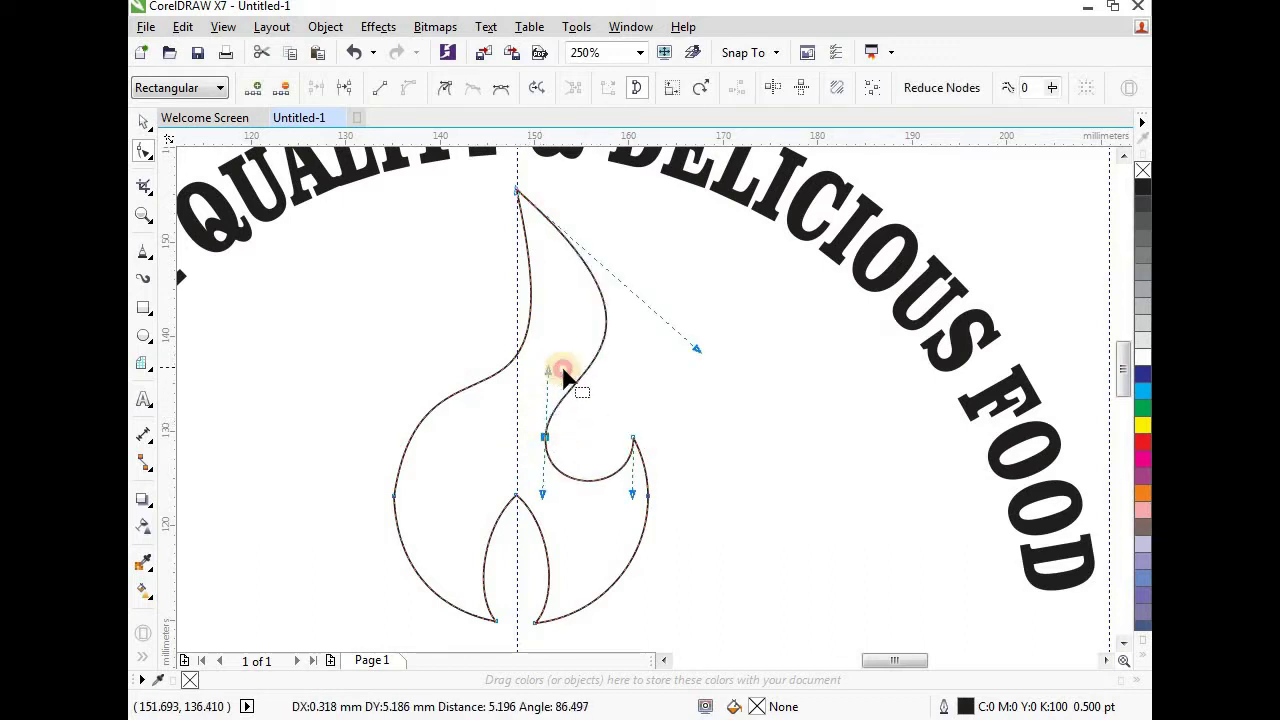
{"action": "left_click_drag", "start_coordinate": [697, 350], "coordinate": [651, 314]}
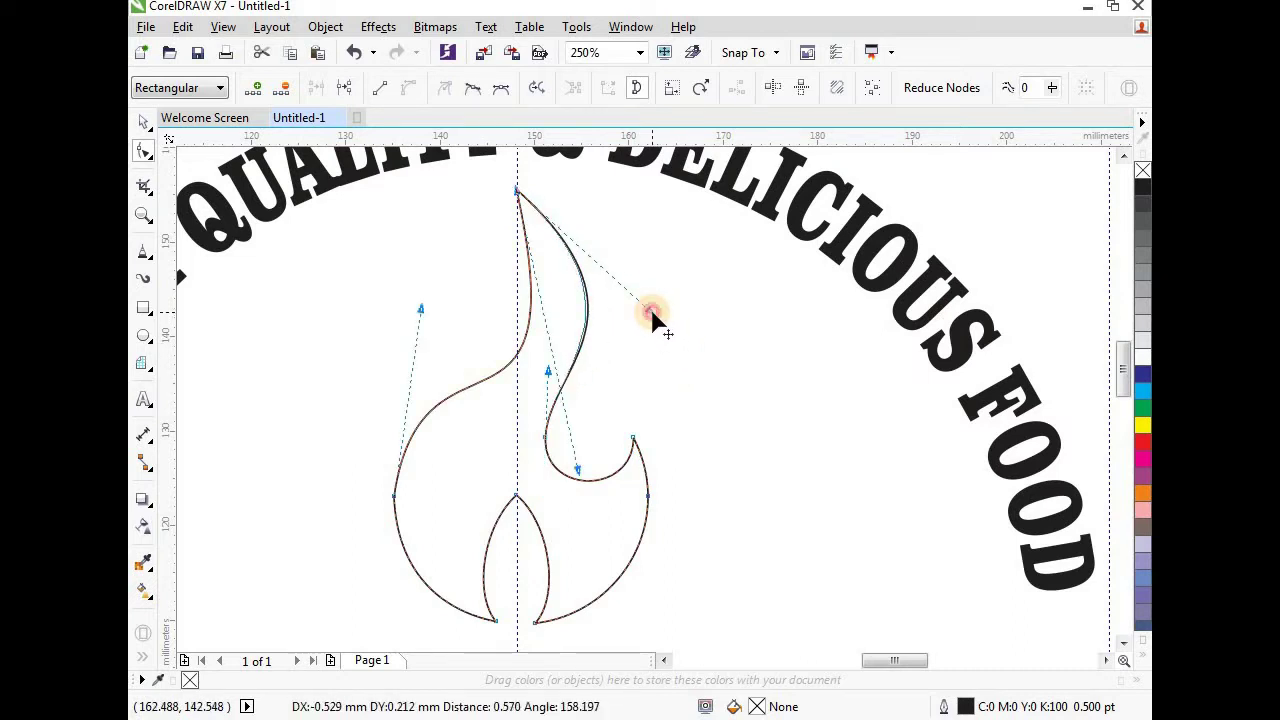
{"action": "key", "text": "space"}
Step: Fill the flame with black and delete the vertical centre guideline
{"action": "scroll", "coordinate": [571, 366], "scroll_direction": "down", "scroll_amount": 2}
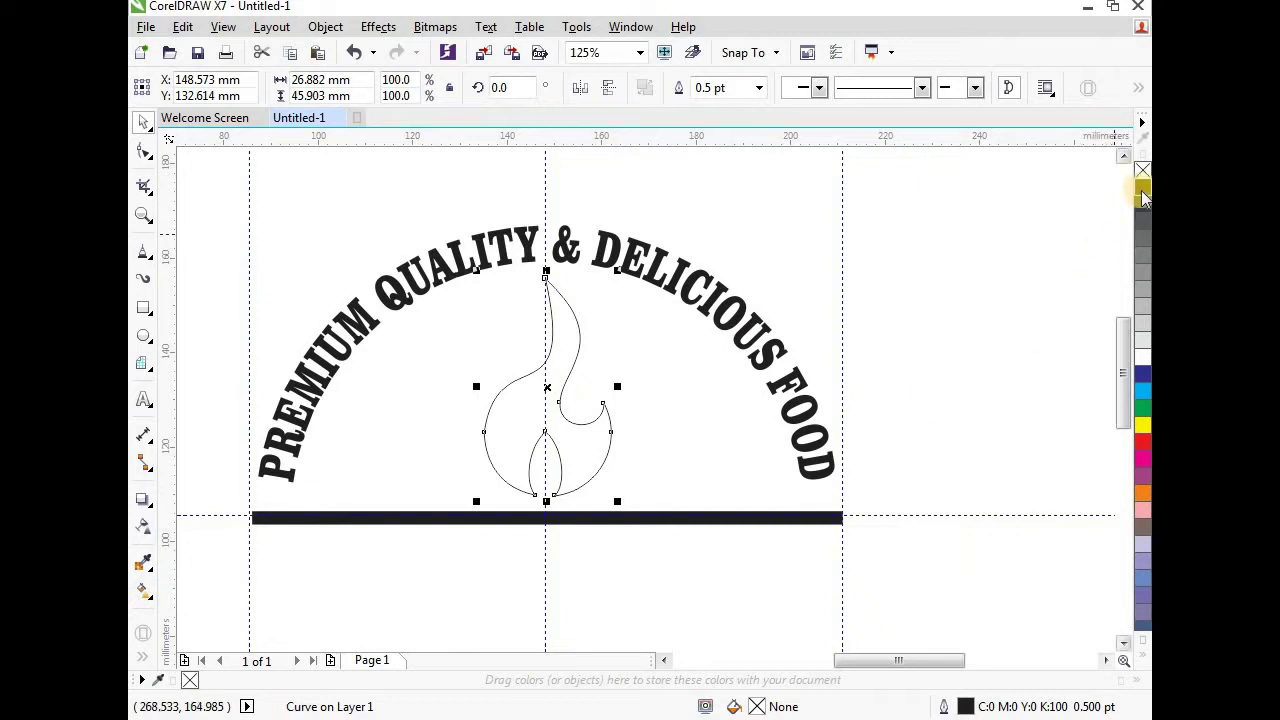
{"action": "left_click", "coordinate": [1143, 187]}
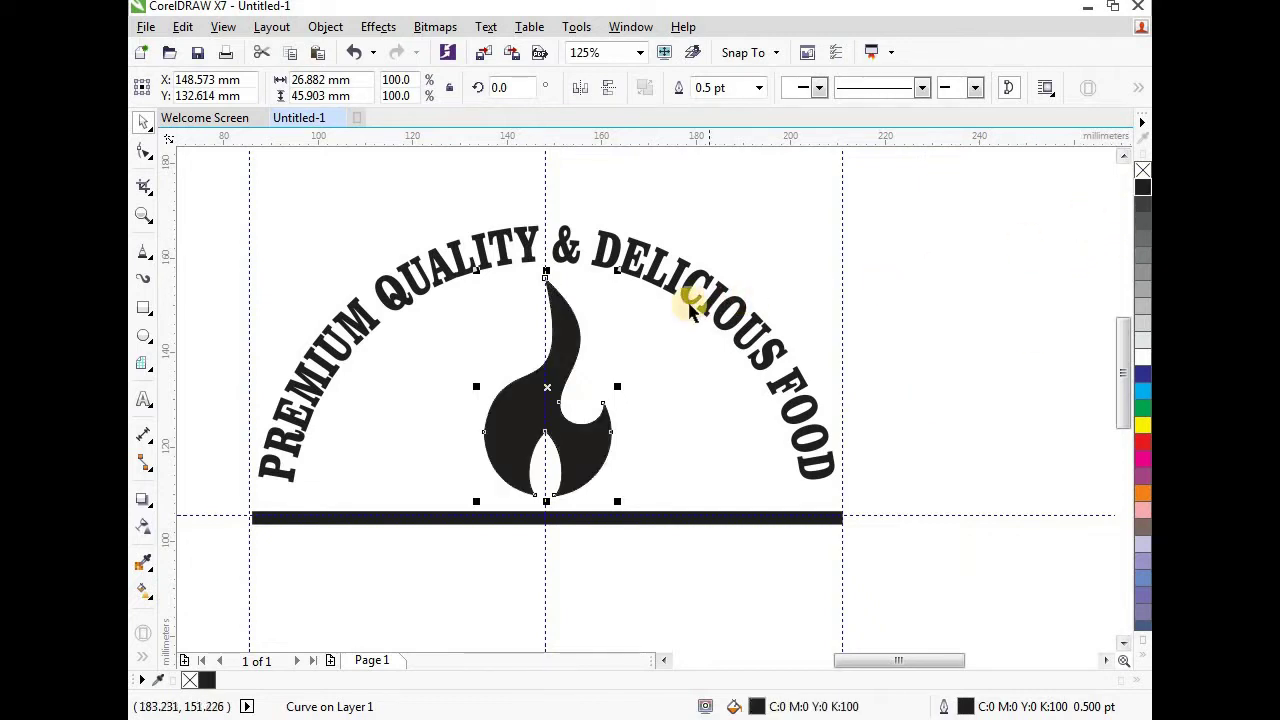
{"action": "left_click", "coordinate": [547, 190]}
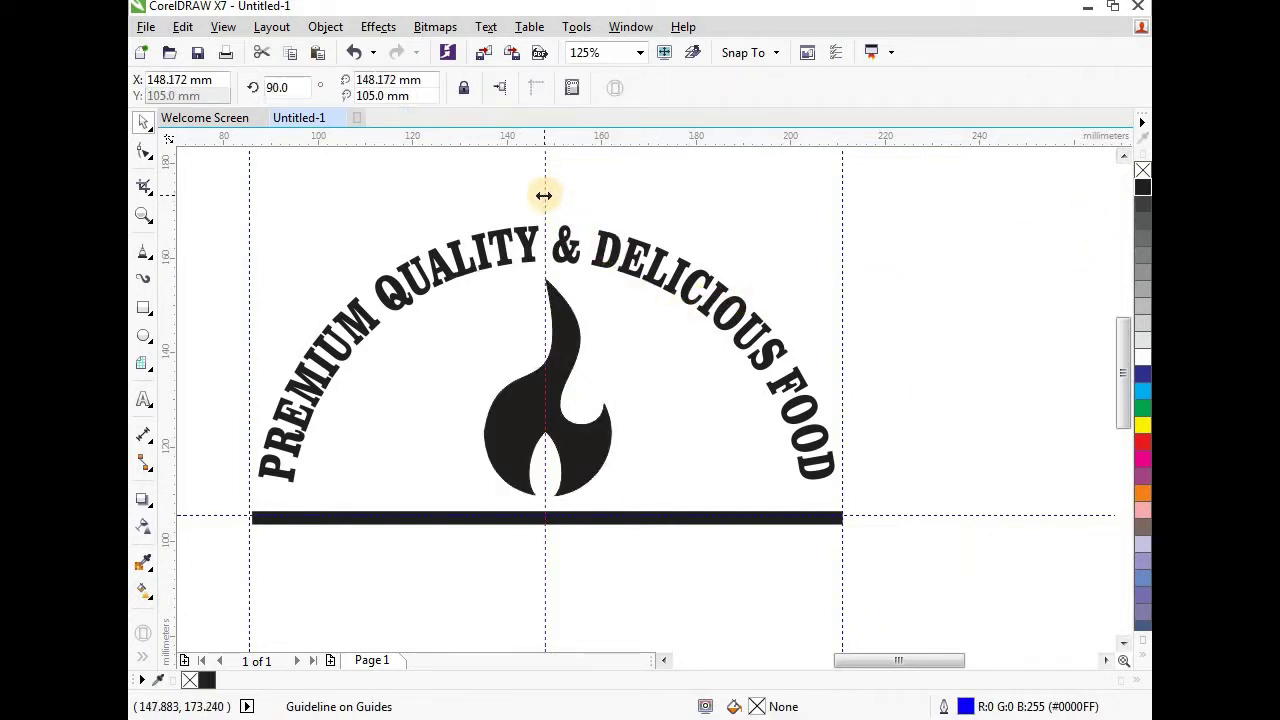
{"action": "key", "text": "Escape"}
{"action": "left_click", "coordinate": [553, 404]}
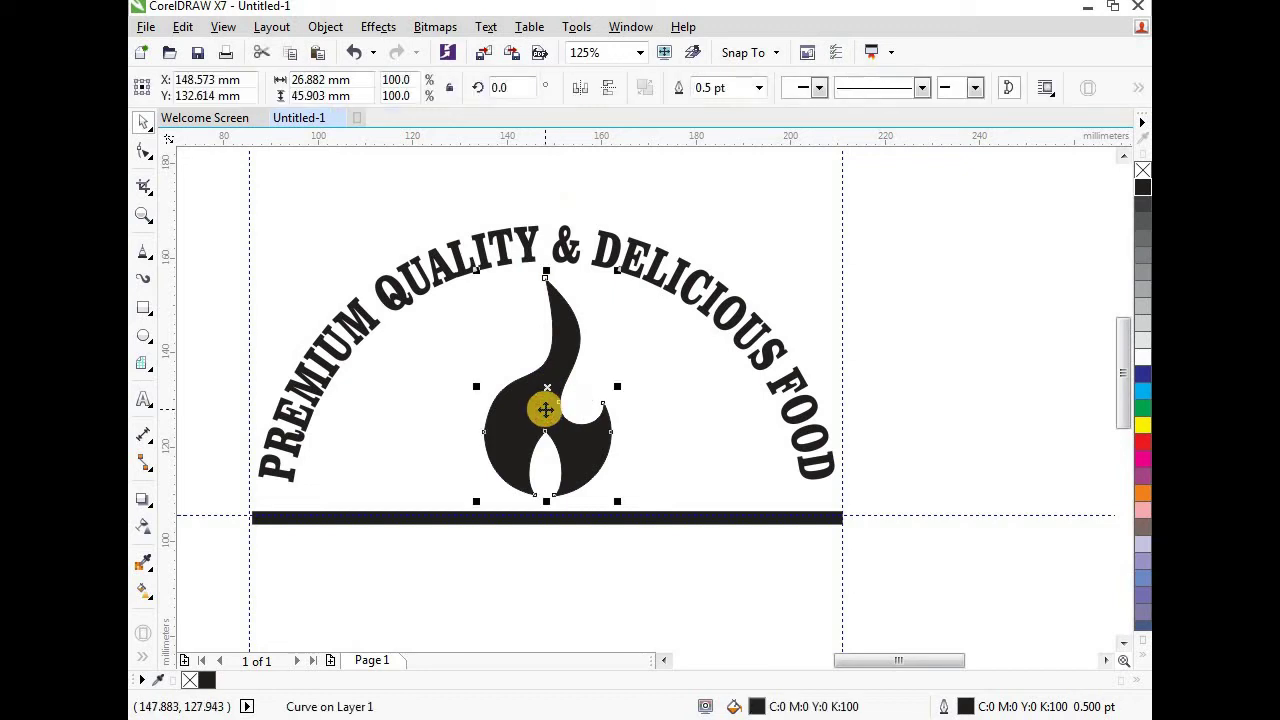
Step: Draw a rectangle above the arched slogan and set its size to 20 mm wide by 4 mm high
{"action": "left_click", "coordinate": [143, 308]}
{"action": "scroll", "coordinate": [519, 404], "scroll_direction": "down", "scroll_amount": 2}
{"action": "scroll", "coordinate": [491, 220], "scroll_direction": "up", "scroll_amount": 2}
{"action": "left_click_drag", "start_coordinate": [372, 303], "coordinate": [487, 326]}
{"action": "left_click_drag", "start_coordinate": [352, 80], "coordinate": [278, 87]}
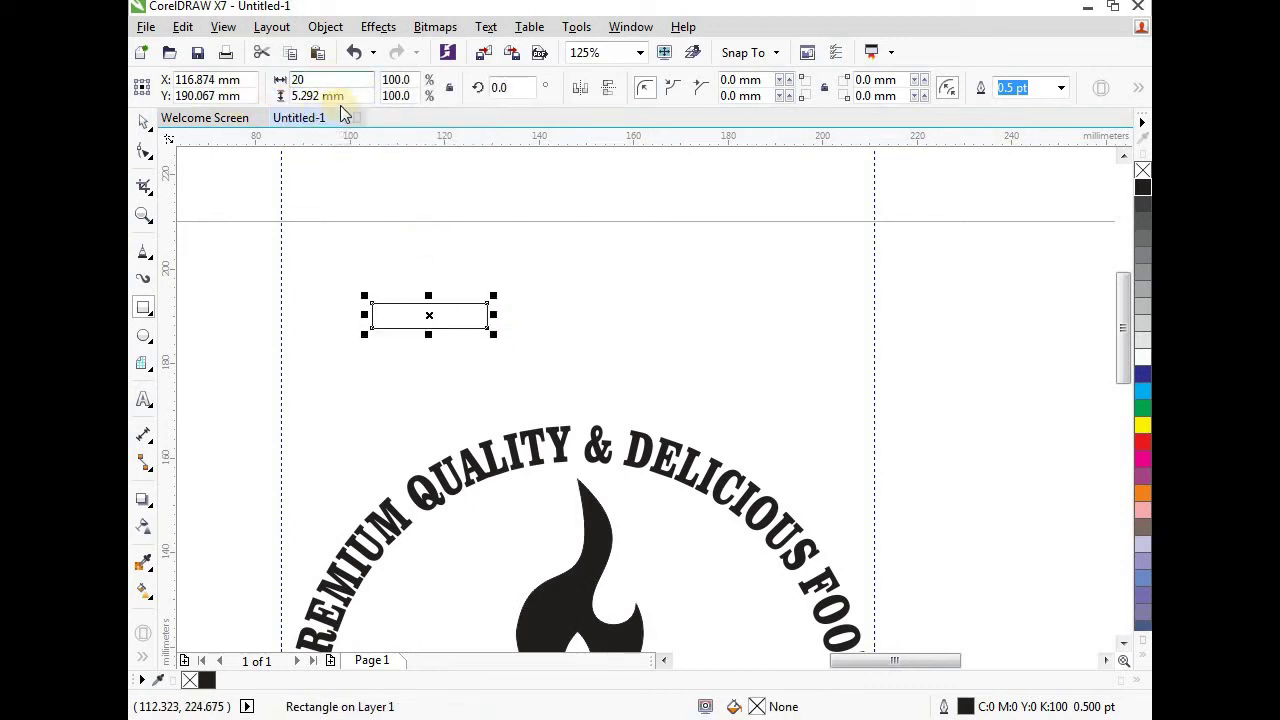
{"action": "left_click_drag", "start_coordinate": [344, 96], "coordinate": [282, 98]}
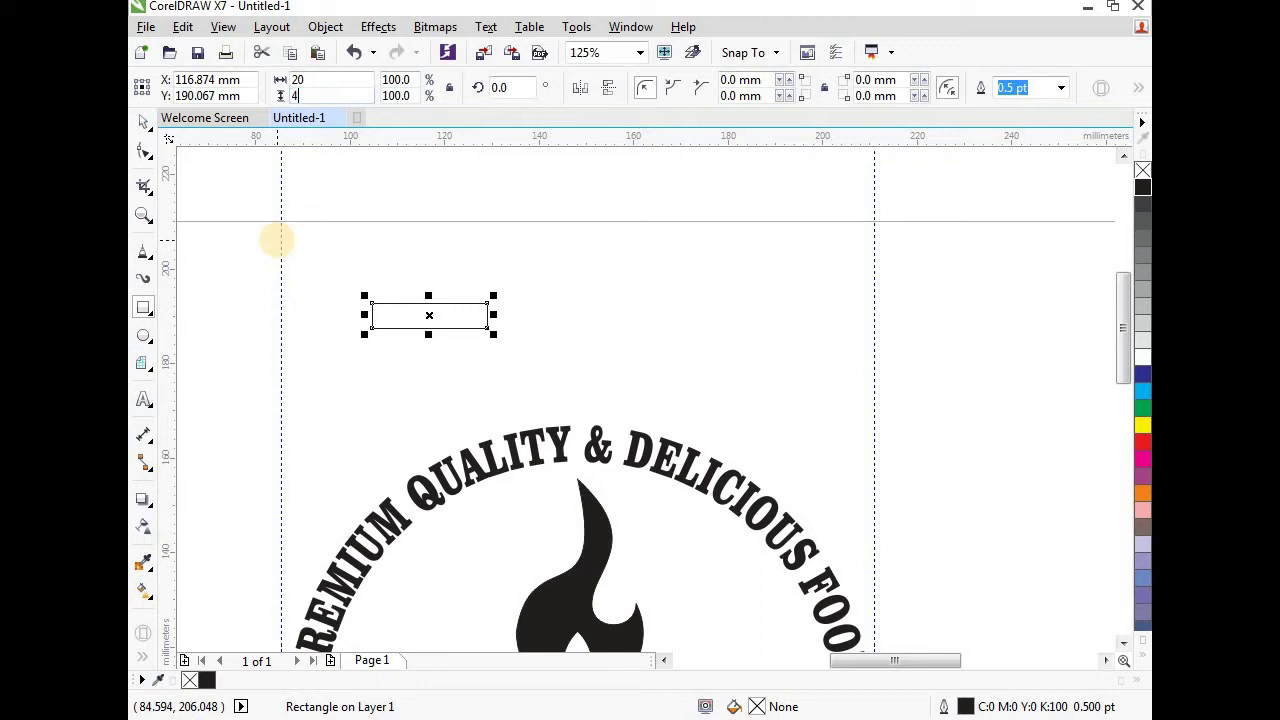
{"action": "type", "text": "4"}
{"action": "key", "text": "Return"}
Step: Fully round all corners of the 20 × 4 mm rectangle to a 2 mm radius
{"action": "left_click", "coordinate": [141, 150]}
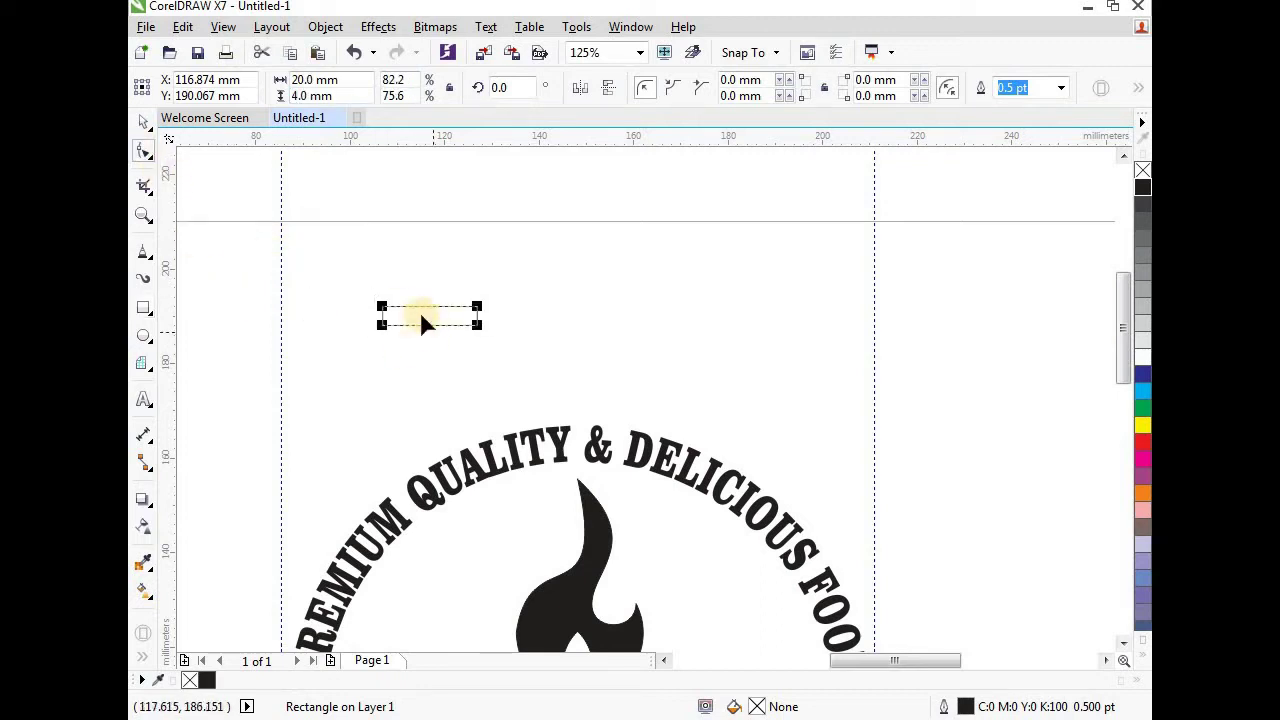
{"action": "left_click_drag", "start_coordinate": [380, 303], "coordinate": [432, 318]}
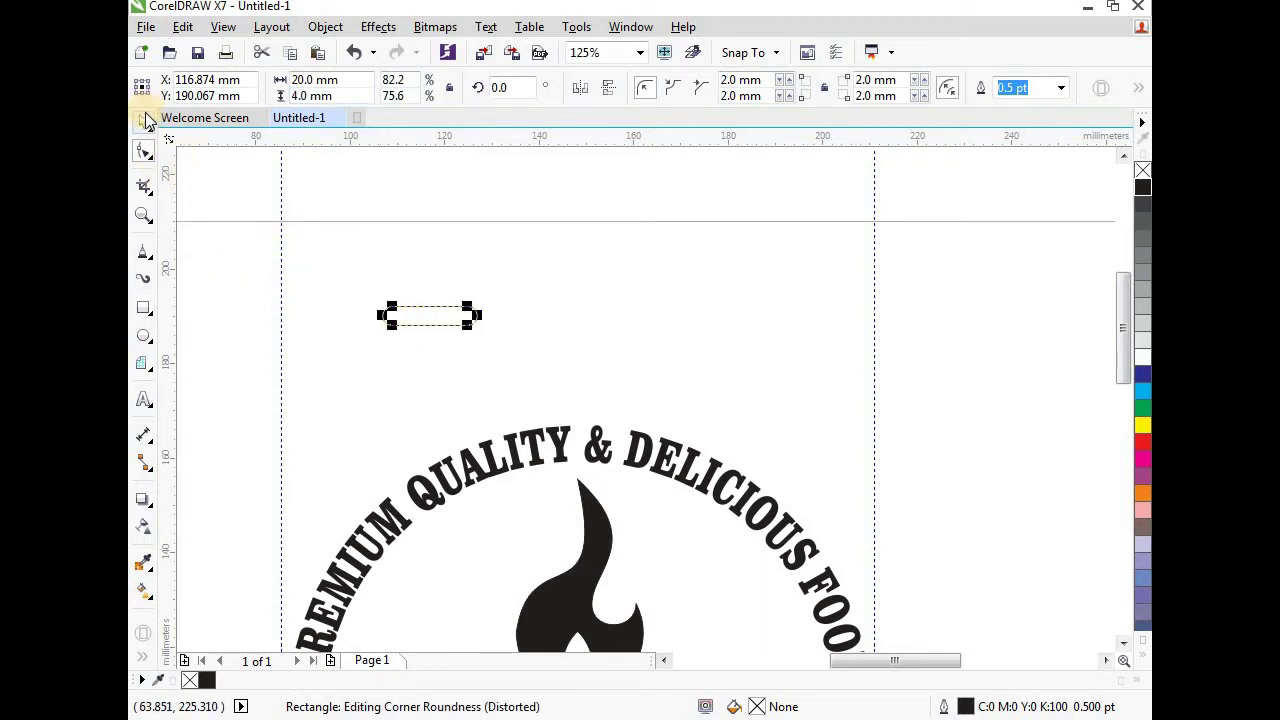
{"action": "left_click", "coordinate": [145, 119]}
{"action": "left_click", "coordinate": [449, 332]}
{"action": "left_click", "coordinate": [452, 316]}
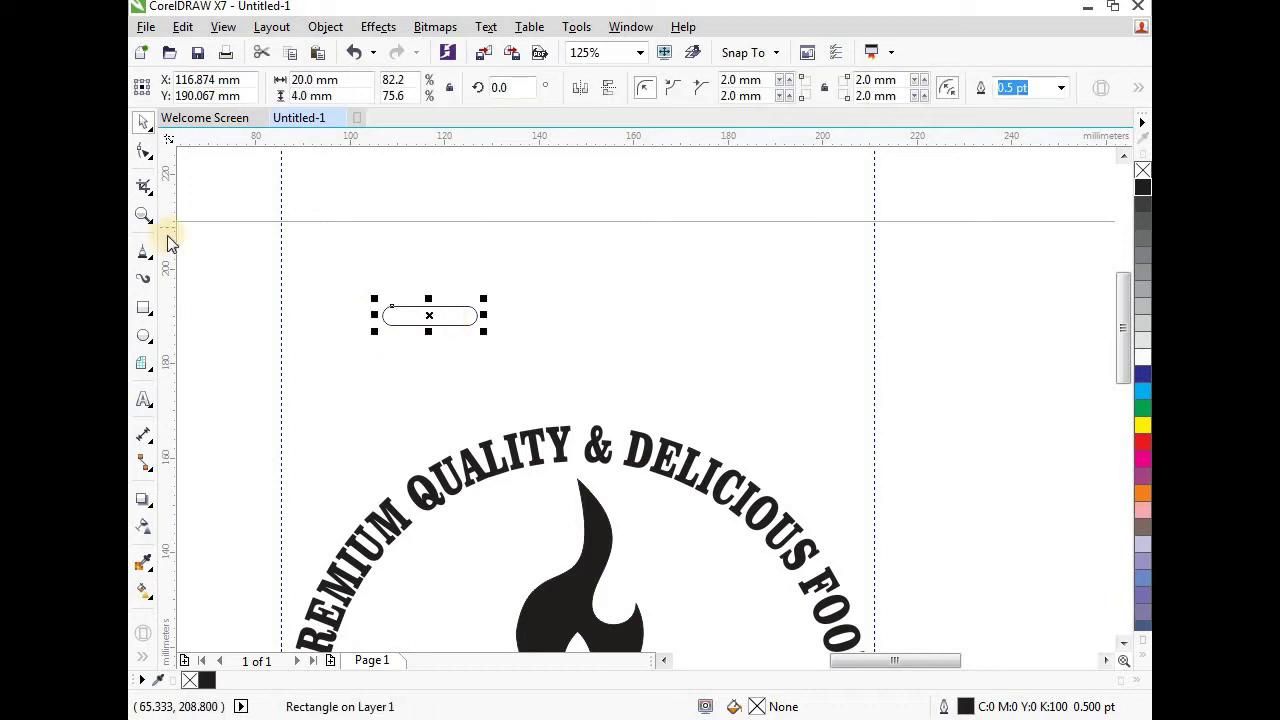
Step: Draw a thin rectangle about 0.95 mm high overlapping the rounded bar's right end and shorten it to about 29.6 mm
{"action": "left_click", "coordinate": [146, 309]}
{"action": "scroll", "coordinate": [457, 323], "scroll_direction": "up", "scroll_amount": 1}
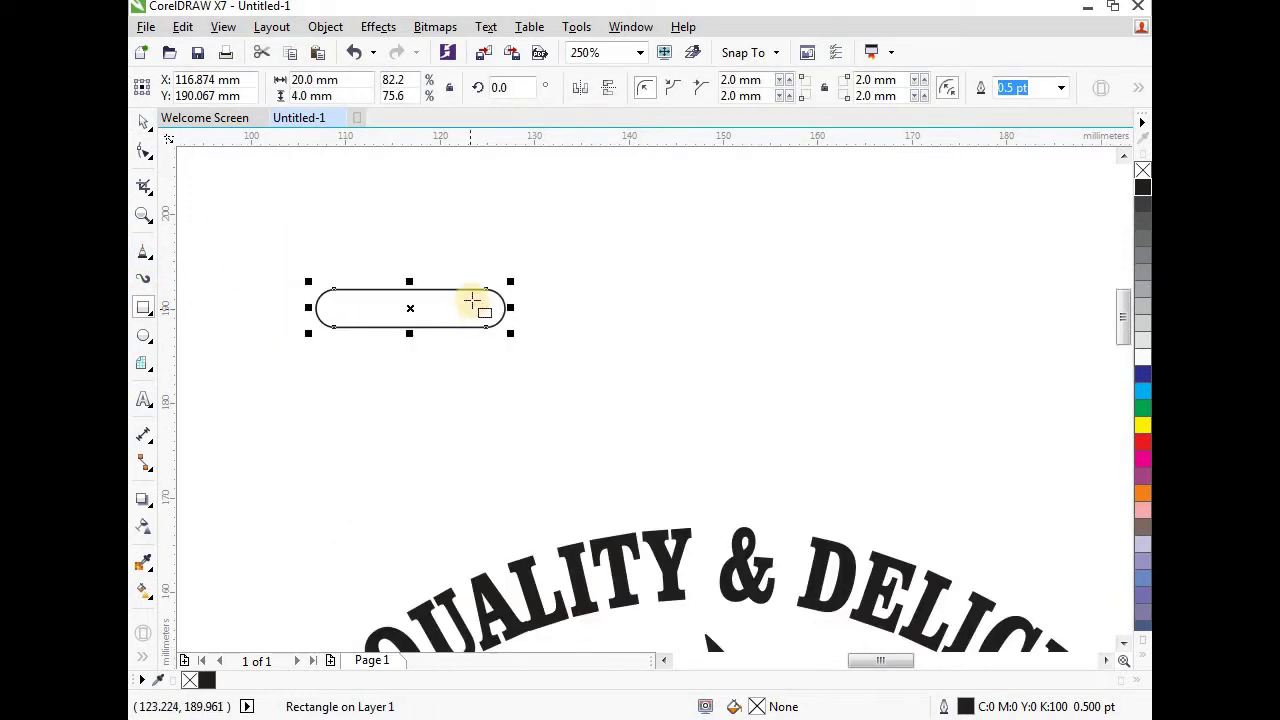
{"action": "left_click_drag", "start_coordinate": [566, 315], "coordinate": [812, 308]}
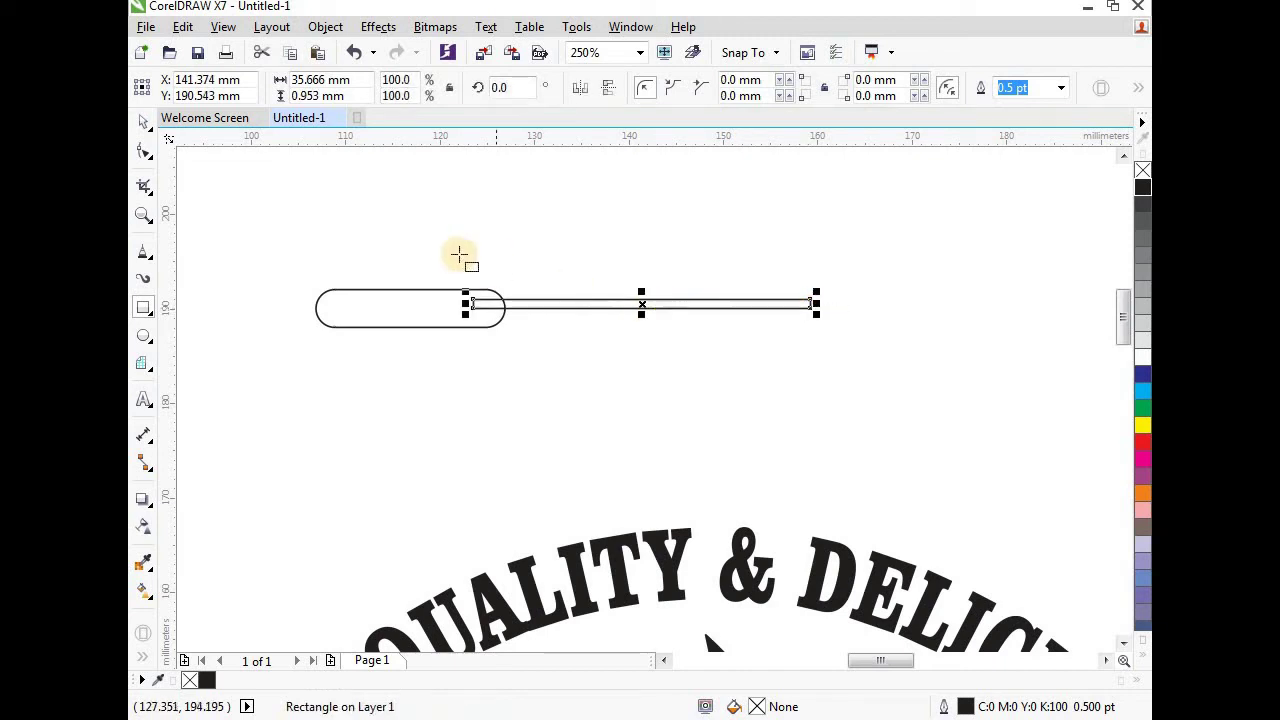
{"action": "scroll", "coordinate": [380, 283], "scroll_direction": "down", "scroll_amount": 1}
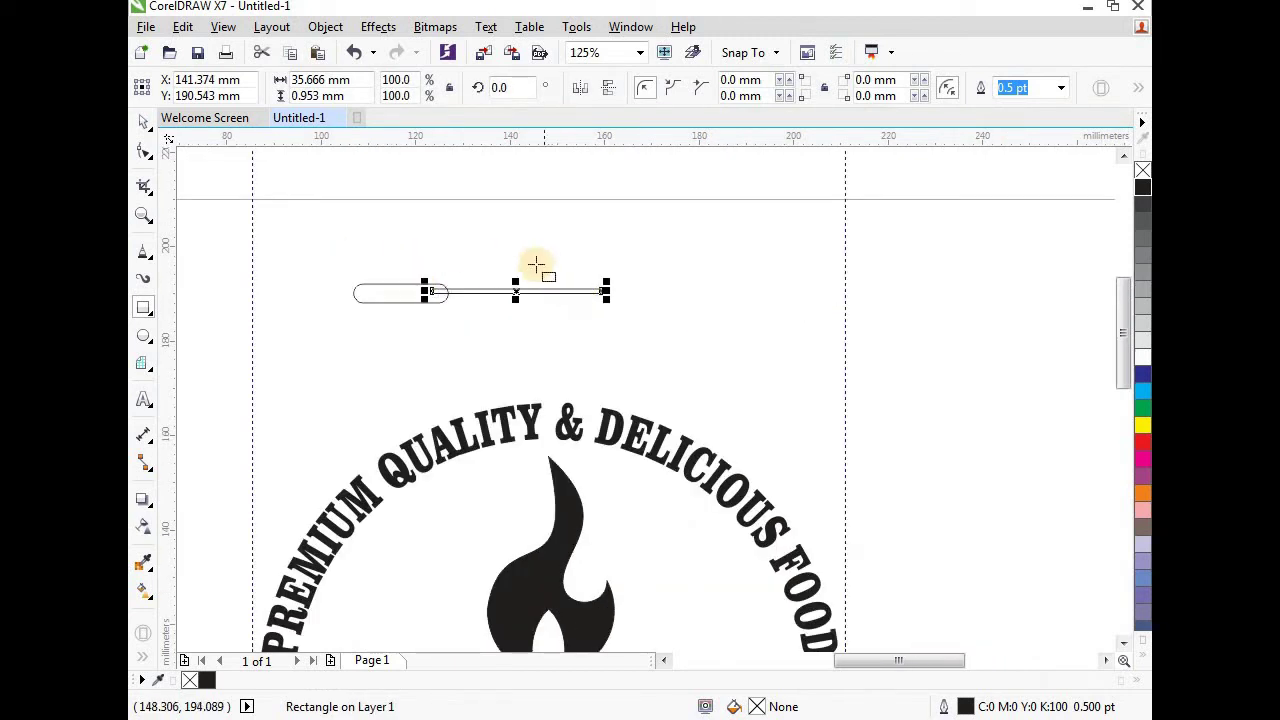
{"action": "scroll", "coordinate": [535, 264], "scroll_direction": "up", "scroll_amount": 1}
{"action": "left_click_drag", "start_coordinate": [670, 318], "coordinate": [611, 318]}
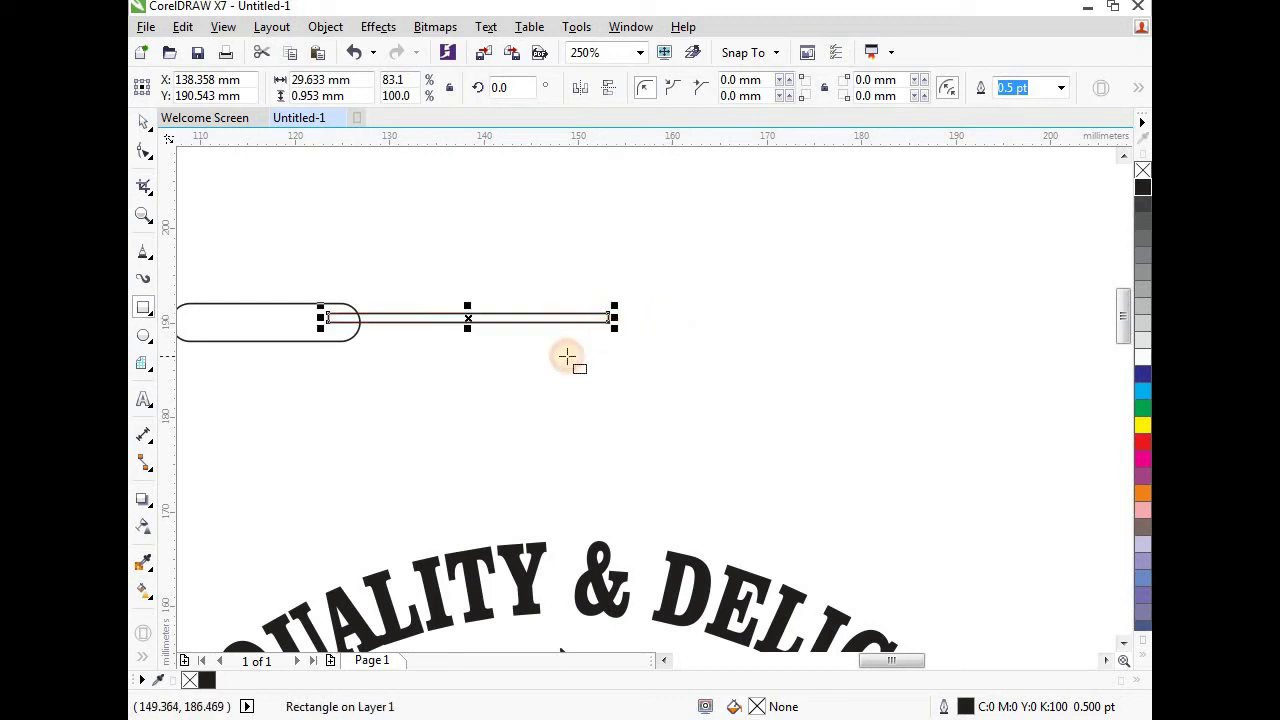
Step: Align the thin rectangle with the rounded bar along their horizontal centre line
{"action": "scroll", "coordinate": [326, 330], "scroll_direction": "up", "scroll_amount": 1}
{"action": "left_click", "coordinate": [341, 337], "text": "shift"}
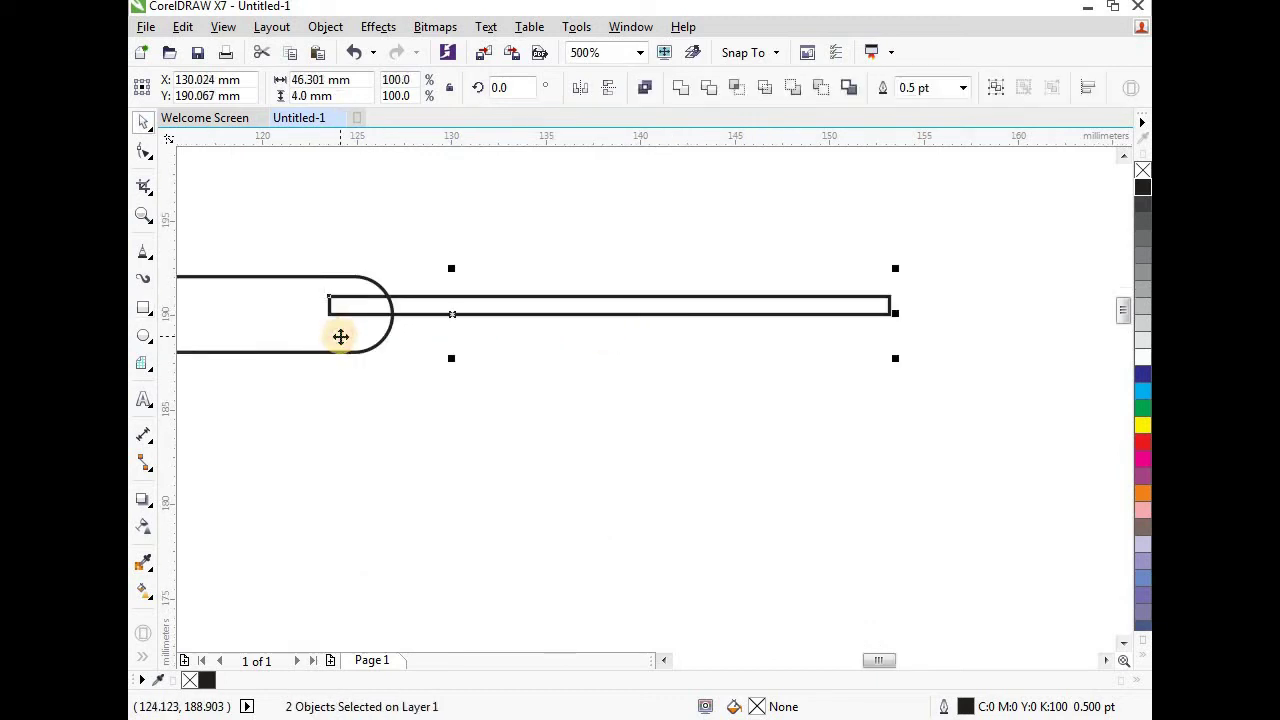
{"action": "left_click", "coordinate": [414, 257]}
{"action": "scroll", "coordinate": [414, 257], "scroll_direction": "down", "scroll_amount": 1}
Step: Shorten the thin rectangle from its right end to about 25 mm long
{"action": "left_click", "coordinate": [426, 287]}
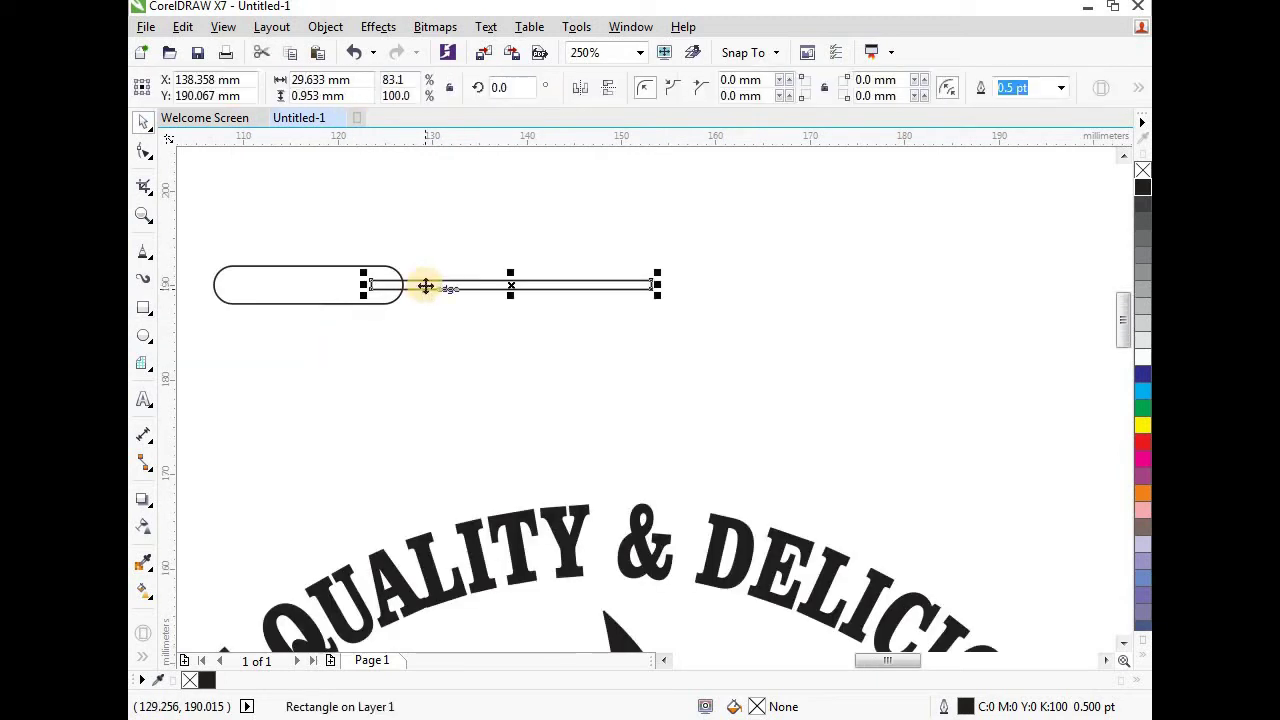
{"action": "left_click_drag", "start_coordinate": [641, 287], "coordinate": [609, 287]}
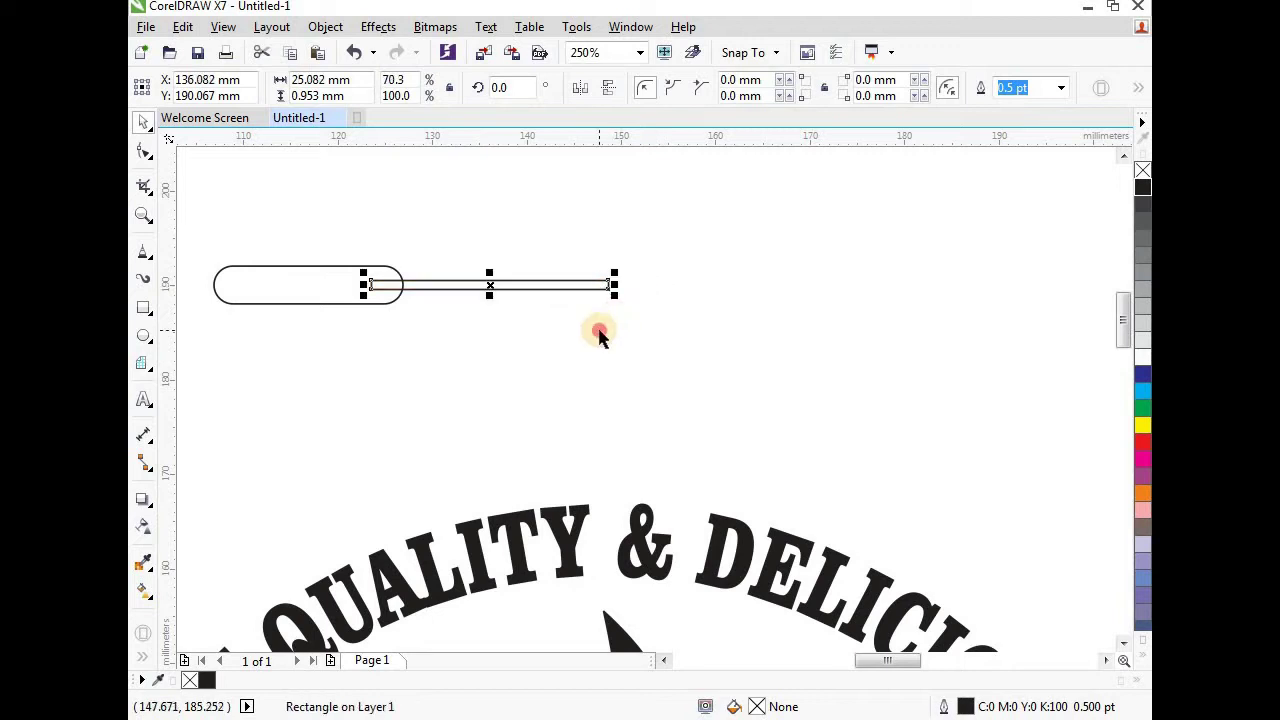
{"action": "left_click", "coordinate": [455, 310]}
{"action": "left_click", "coordinate": [370, 288]}
{"action": "scroll", "coordinate": [377, 285], "scroll_direction": "up", "scroll_amount": 1}
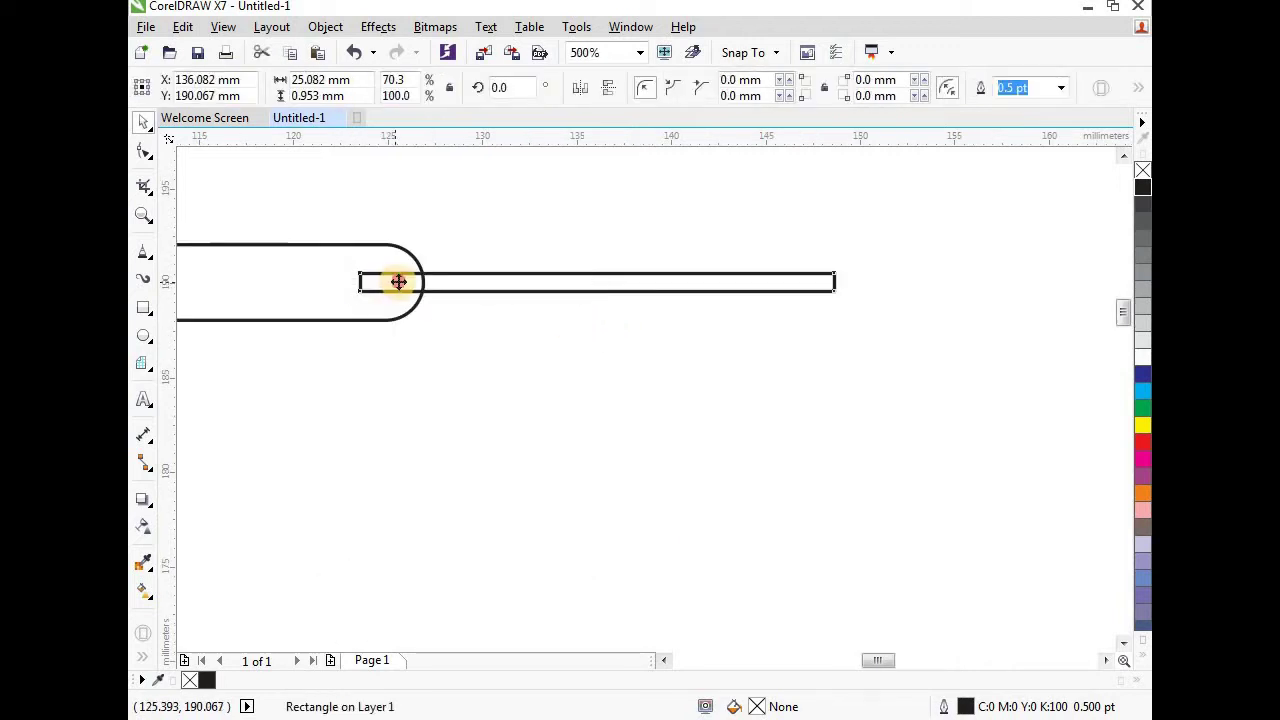
Step: Shorten the thin rectangle from both ends to about 21.9 mm long
{"action": "left_click_drag", "start_coordinate": [389, 287], "coordinate": [405, 287]}
{"action": "scroll", "coordinate": [405, 287], "scroll_direction": "down", "scroll_amount": 1}
{"action": "left_click_drag", "start_coordinate": [646, 283], "coordinate": [616, 283]}
Step: Draw a rectangle at the thin bar's right end, size it to 15 × 15 mm and shift it slightly right along the bar
{"action": "left_click", "coordinate": [144, 308]}
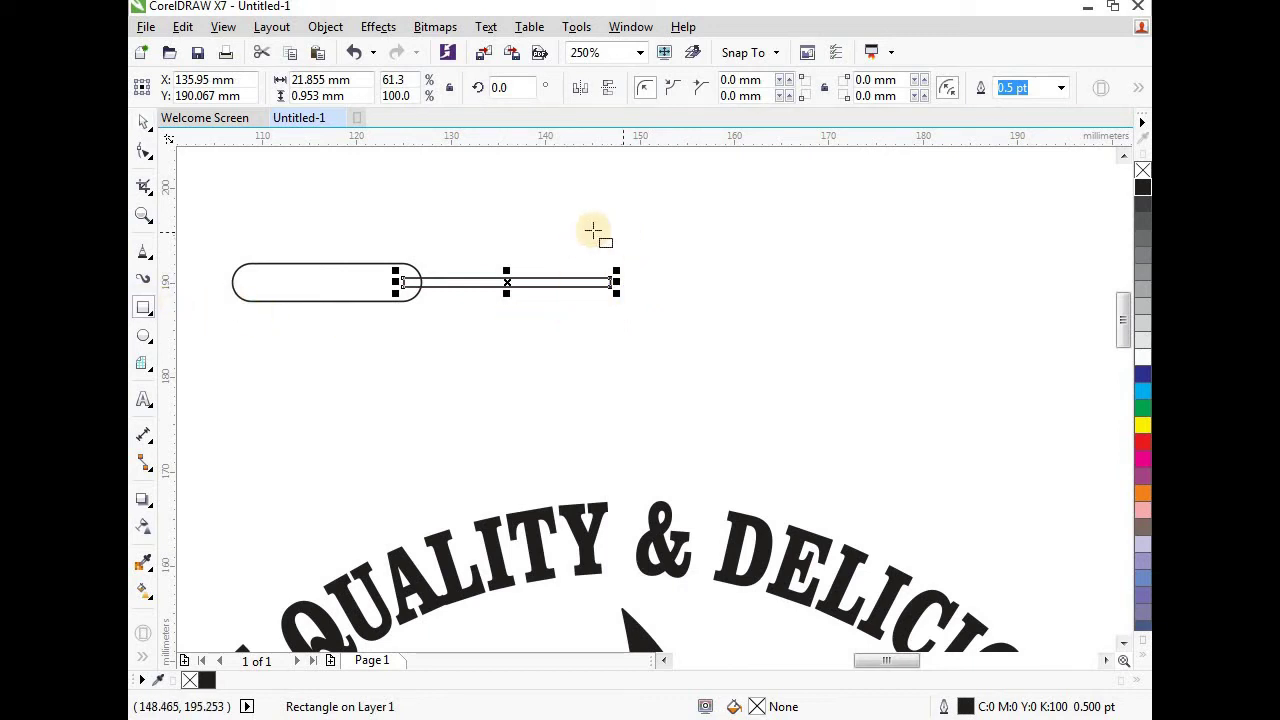
{"action": "mouse_move", "coordinate": [600, 222]}
{"action": "left_mouse_down"}
{"action": "mouse_move", "coordinate": [690, 318]}
{"action": "mouse_move", "coordinate": [720, 329]}
{"action": "left_mouse_up"}
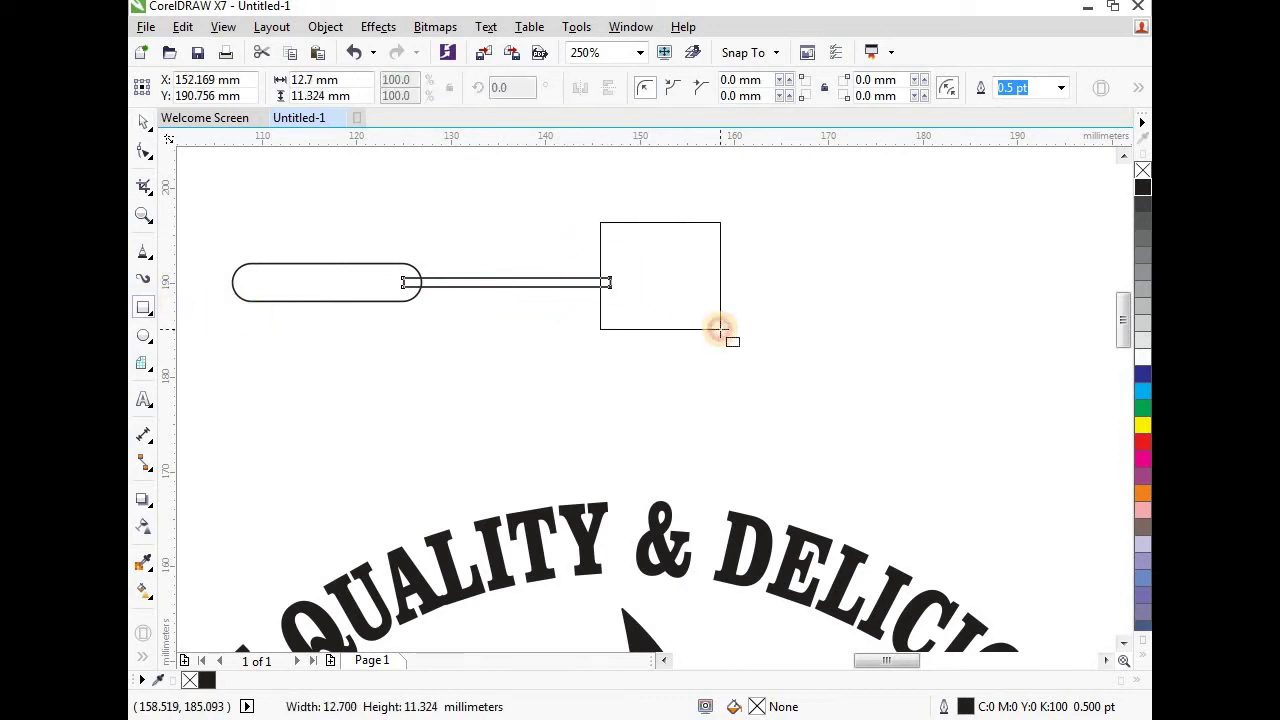
{"action": "left_click", "coordinate": [351, 79]}
{"action": "type", "text": "1"}
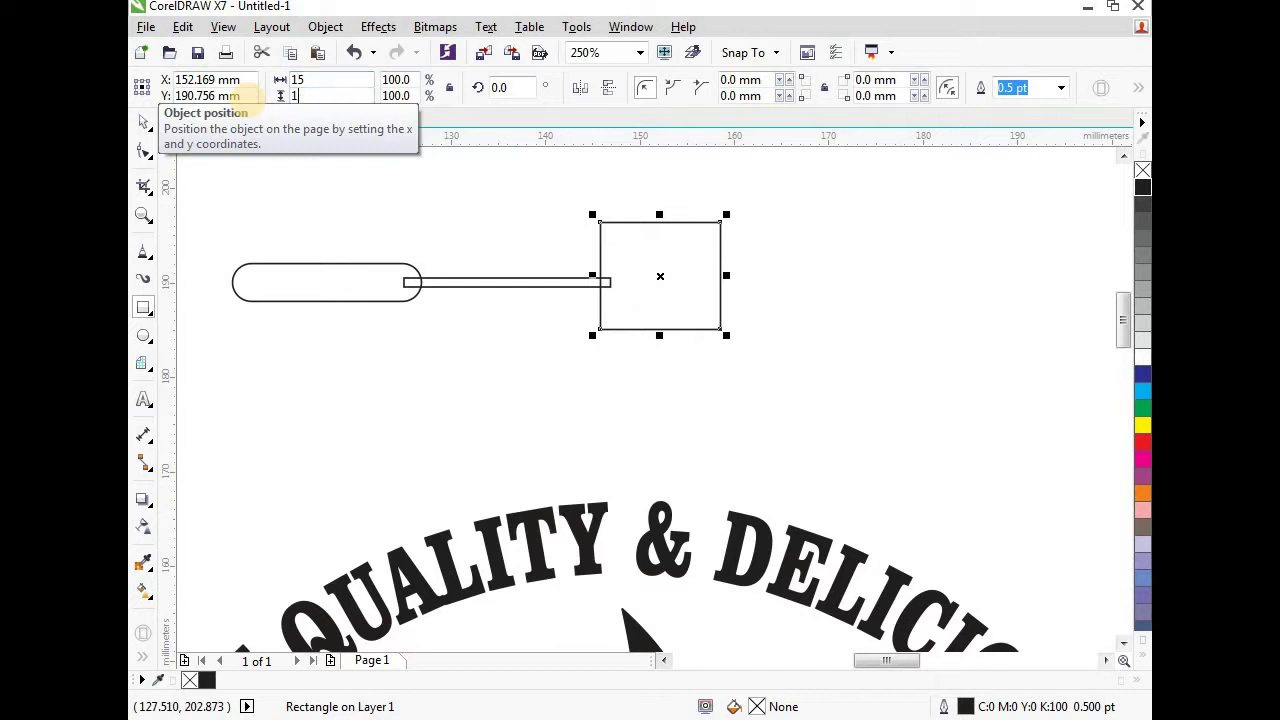
{"action": "type", "text": "515"}
{"action": "key", "text": "Return"}
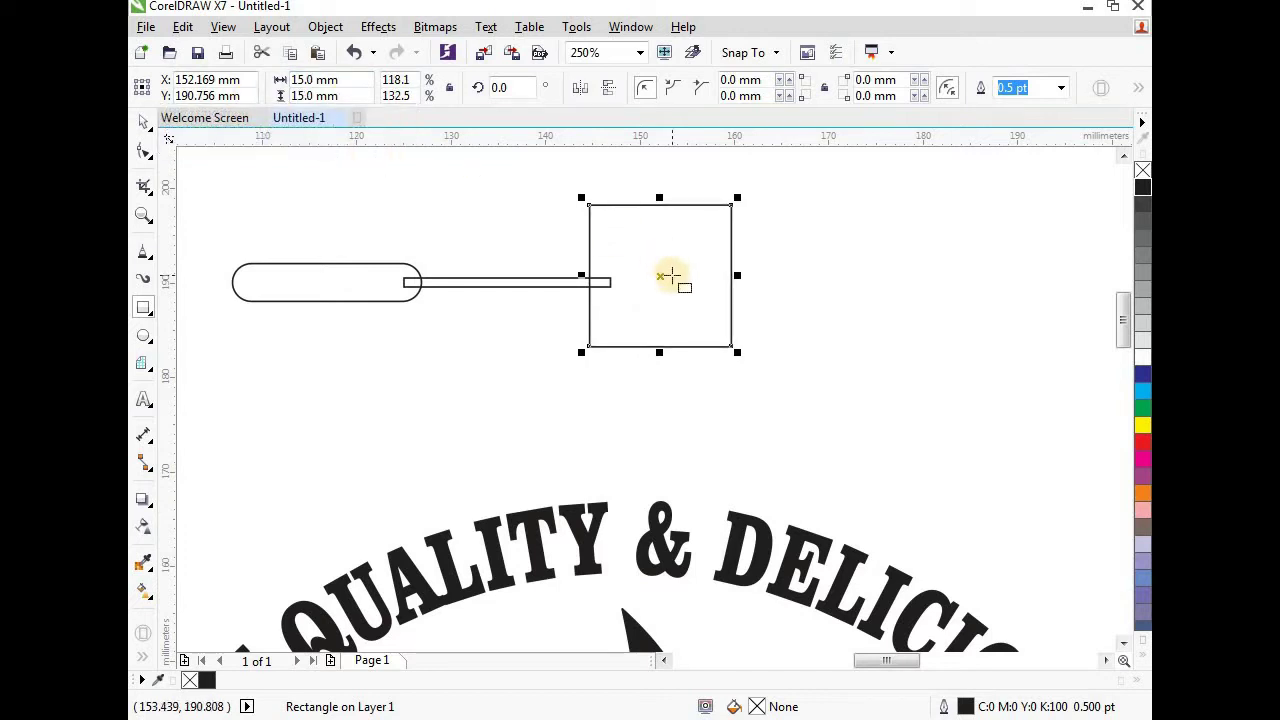
{"action": "left_click", "coordinate": [143, 123]}
{"action": "left_click_drag", "start_coordinate": [701, 283], "coordinate": [705, 283]}
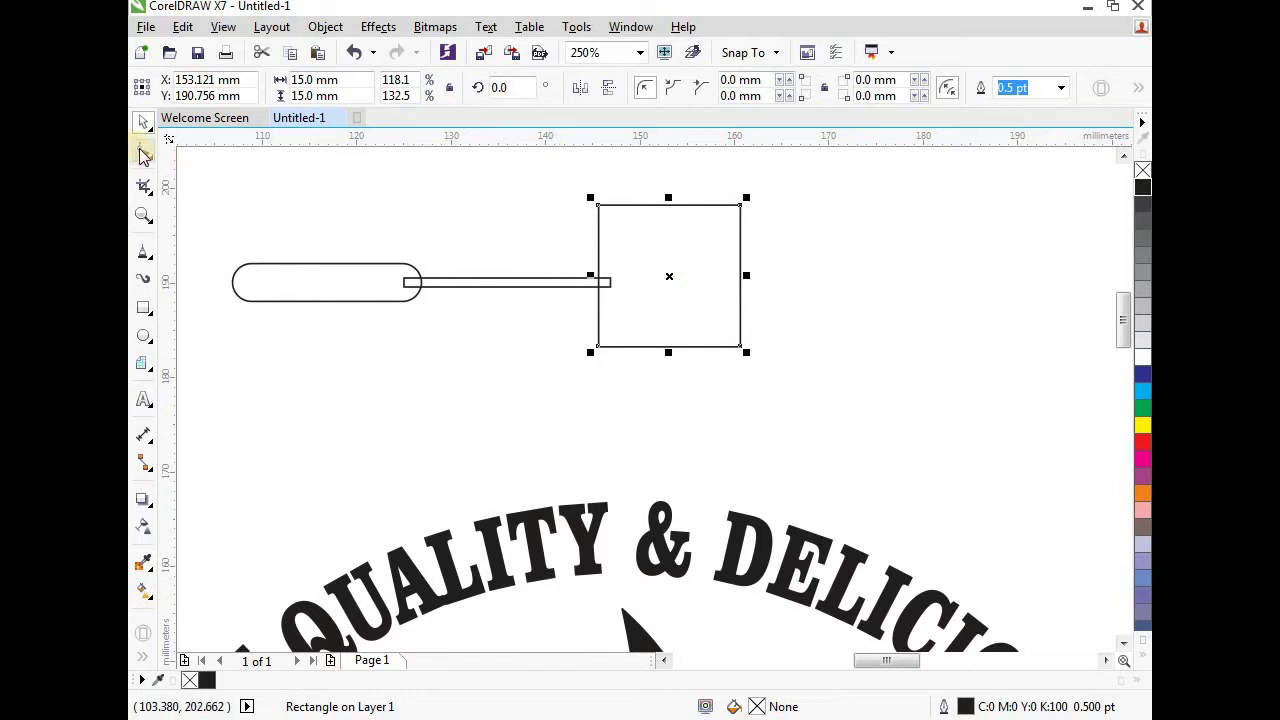
Step: Chamfer all four corners of the square by about 2.42 mm
{"action": "left_click", "coordinate": [143, 151]}
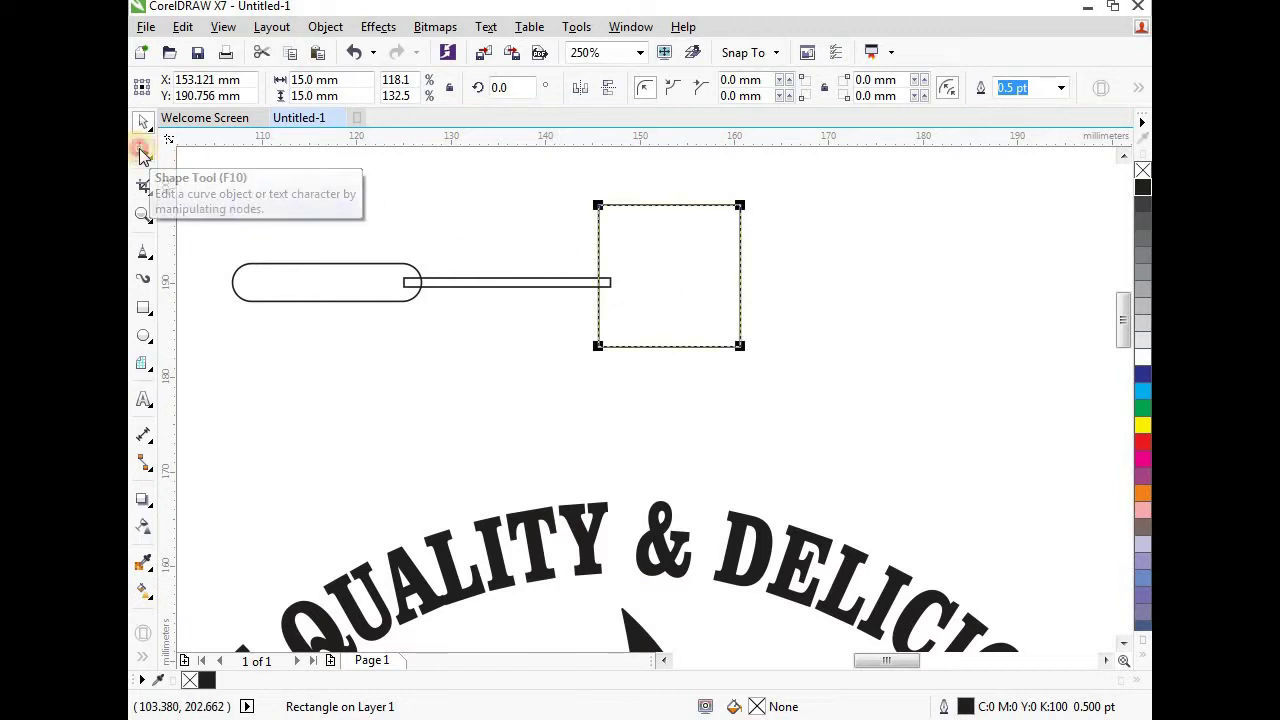
{"action": "left_click", "coordinate": [697, 89]}
{"action": "left_click_drag", "start_coordinate": [603, 207], "coordinate": [622, 206]}
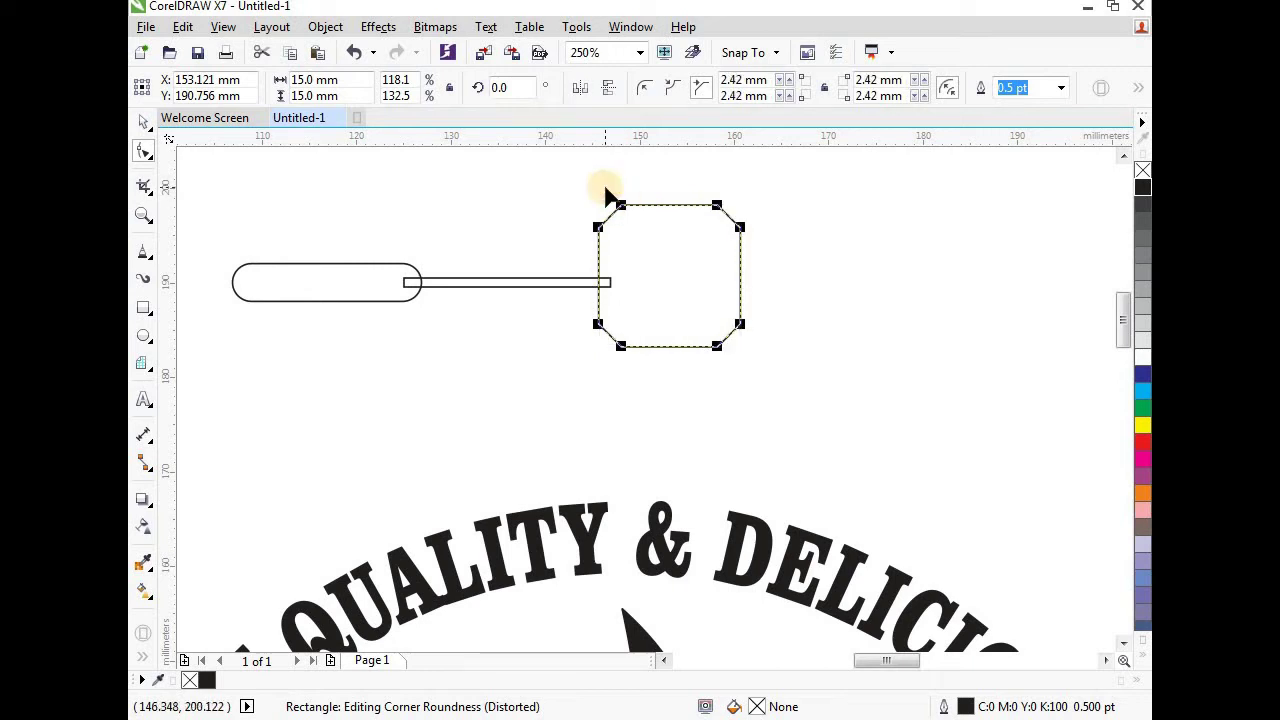
{"action": "left_click", "coordinate": [148, 123]}
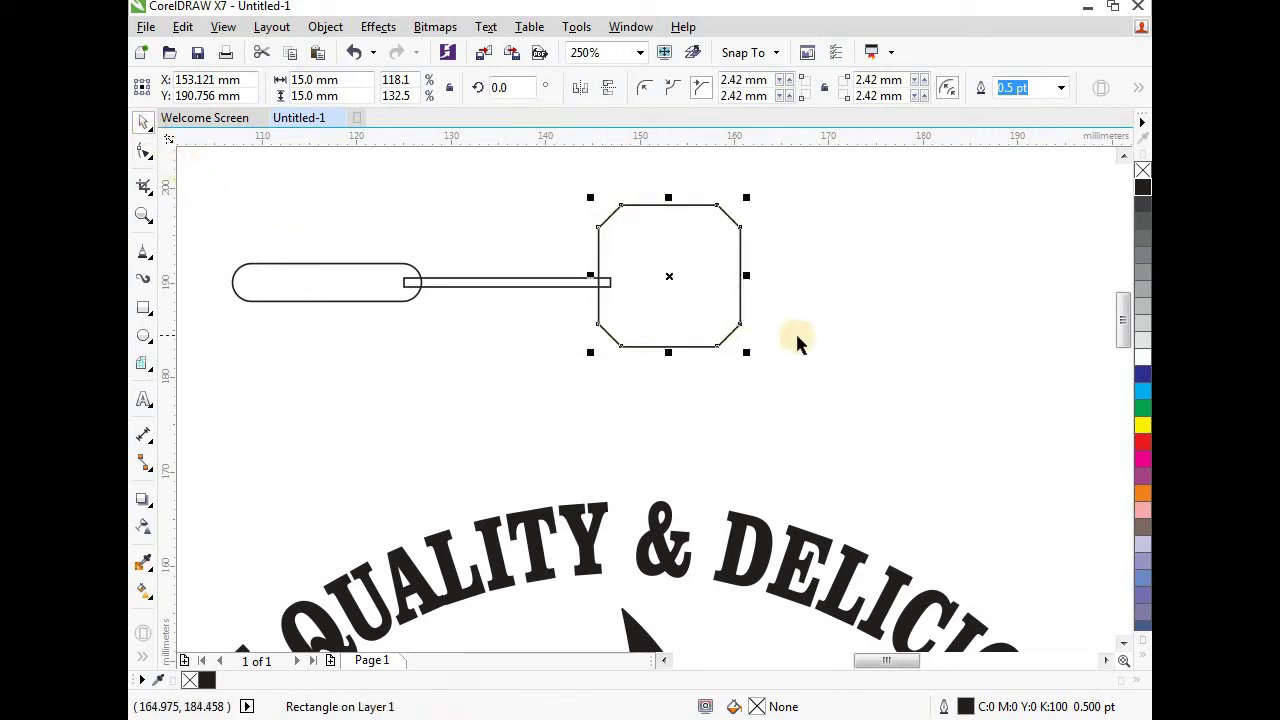
Step: Convert the chamfered square to curves and delete the outer chamfer node at both right-hand corners to square off that side
{"action": "left_click", "coordinate": [335, 30]}
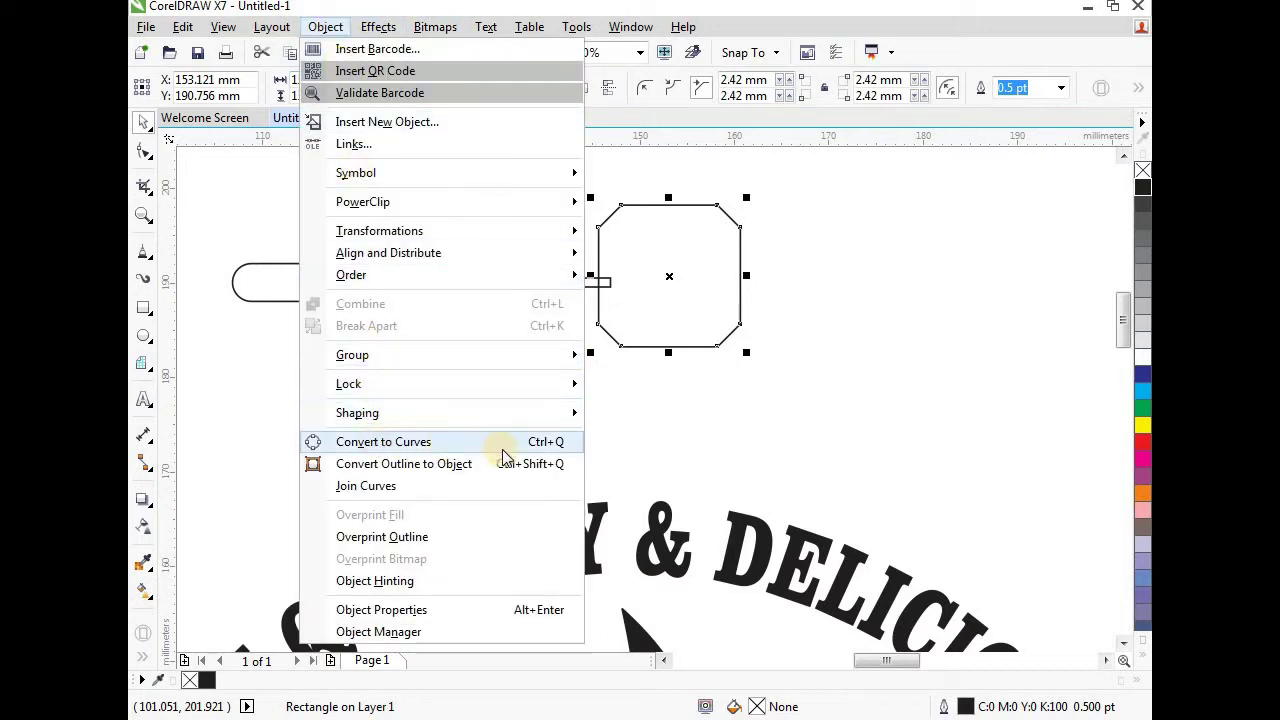
{"action": "left_click", "coordinate": [400, 441]}
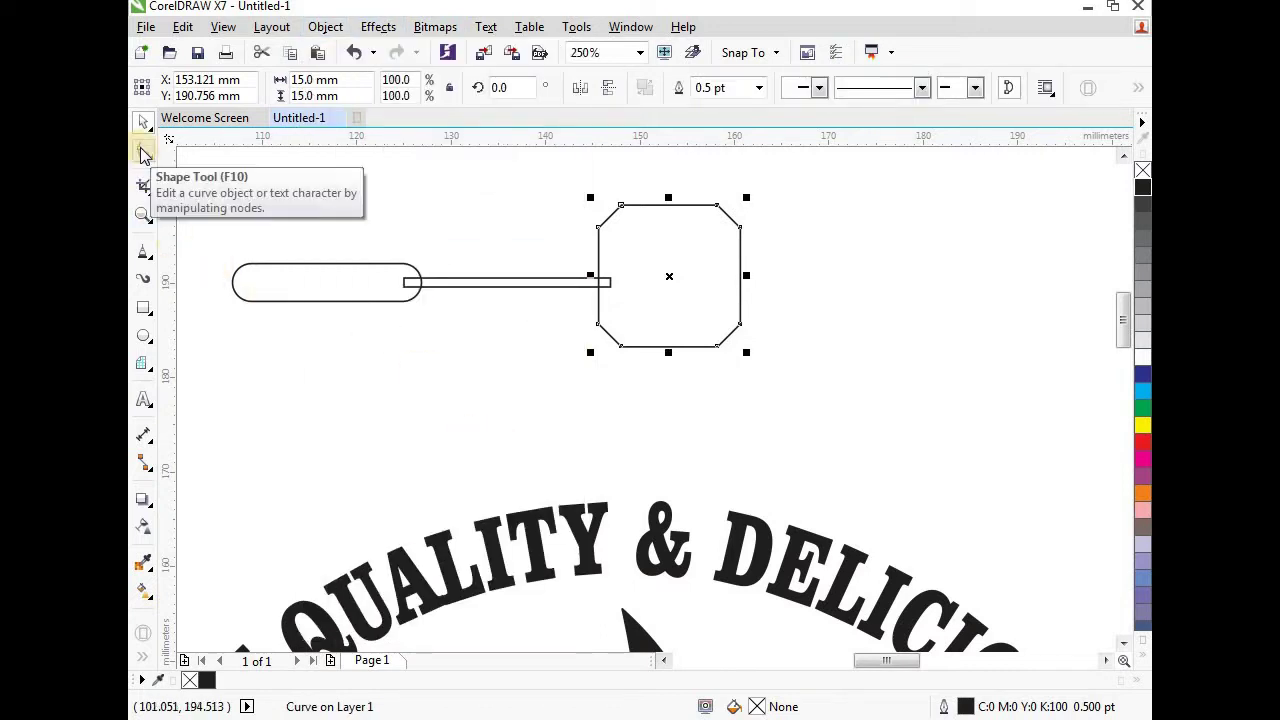
{"action": "left_click", "coordinate": [143, 151]}
{"action": "left_click_drag", "start_coordinate": [758, 240], "coordinate": [718, 238]}
{"action": "scroll", "coordinate": [758, 330], "scroll_direction": "up", "scroll_amount": 1}
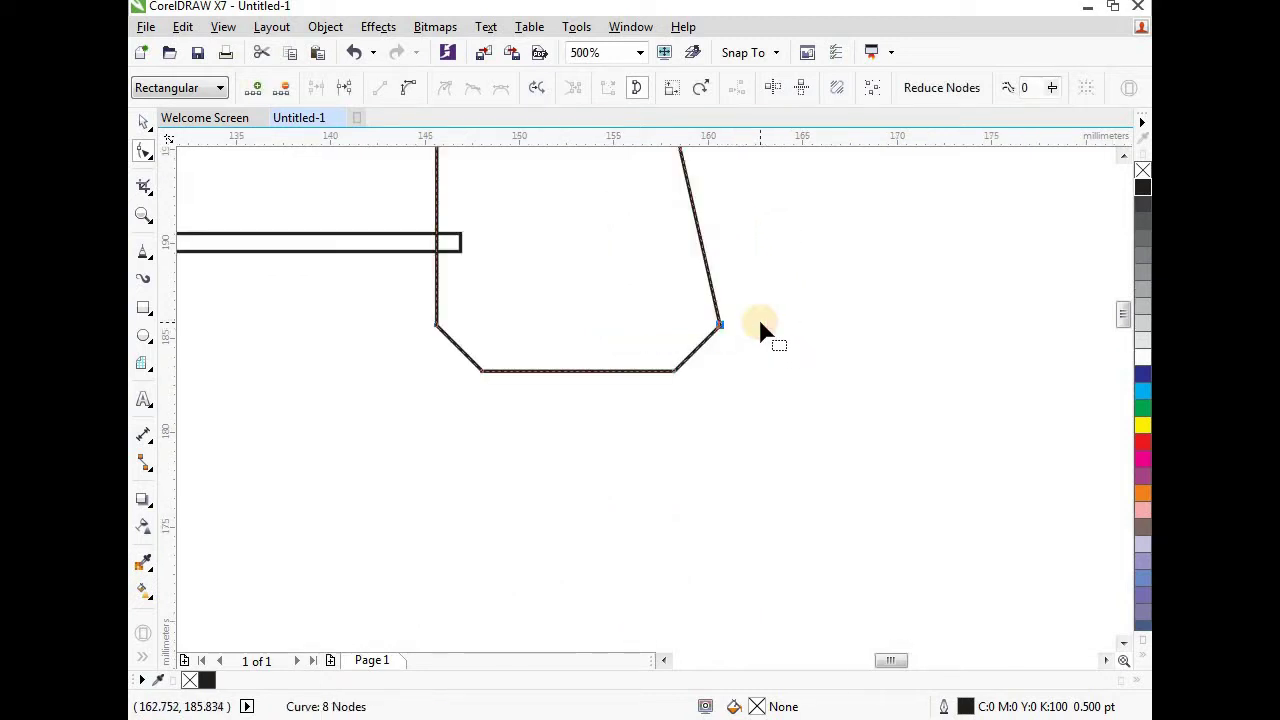
{"action": "right_click", "coordinate": [721, 327]}
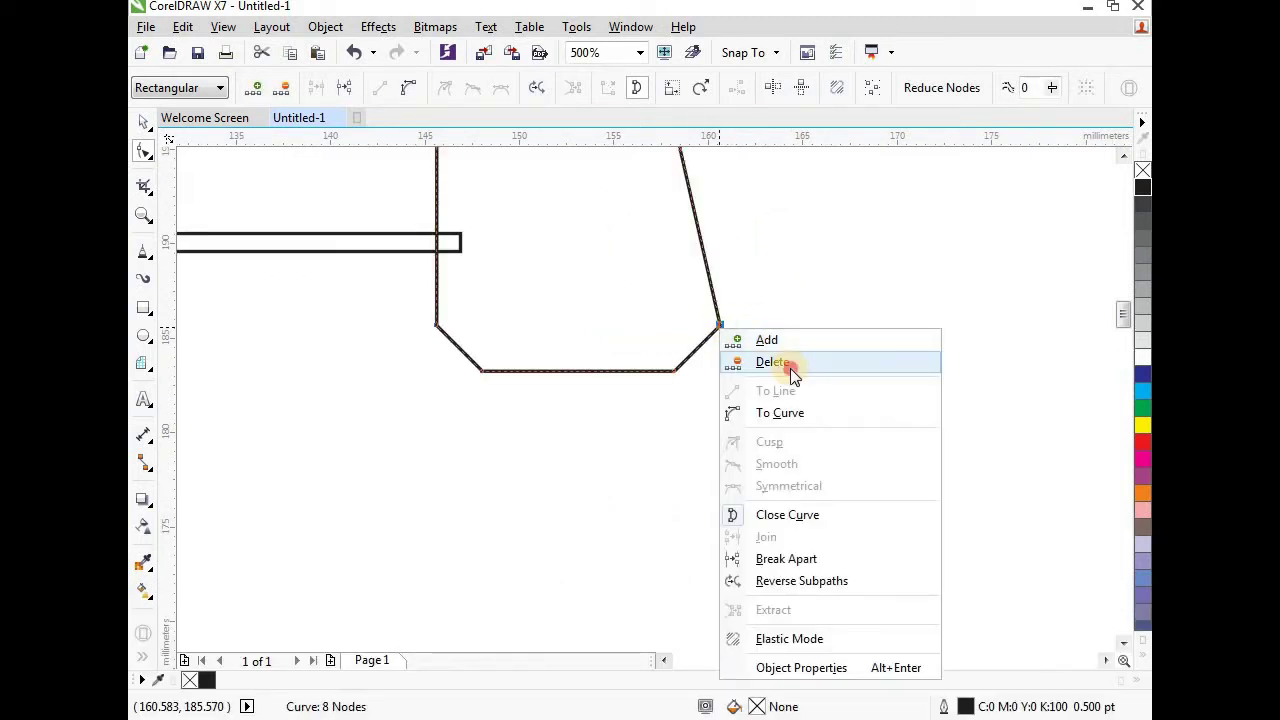
{"action": "left_click", "coordinate": [792, 372]}
{"action": "scroll", "coordinate": [694, 406], "scroll_direction": "down", "scroll_amount": 1}
{"action": "scroll", "coordinate": [694, 286], "scroll_direction": "up", "scroll_amount": 2}
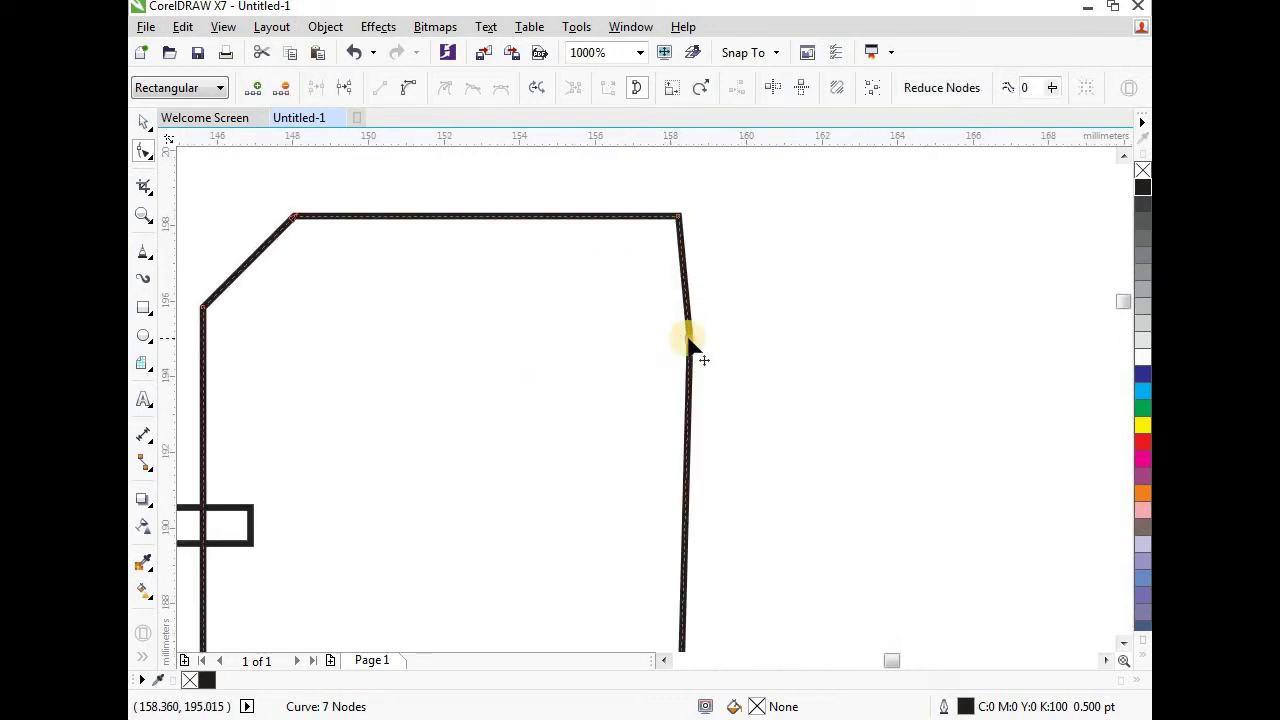
{"action": "right_click", "coordinate": [689, 343]}
{"action": "left_click", "coordinate": [757, 371]}
{"action": "scroll", "coordinate": [737, 286], "scroll_direction": "down", "scroll_amount": 1}
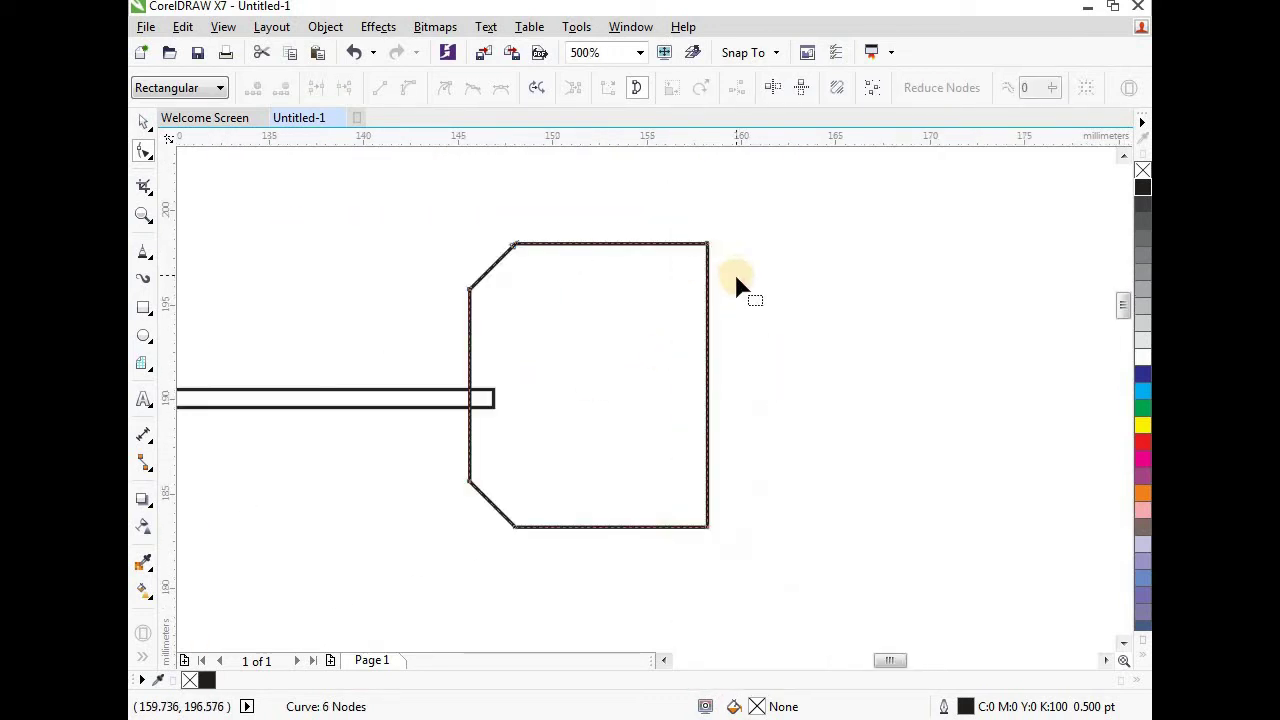
{"action": "key", "text": "space"}
Step: Group the rounded bar and the thin rectangle into one handle
{"action": "scroll", "coordinate": [734, 273], "scroll_direction": "down", "scroll_amount": 1}
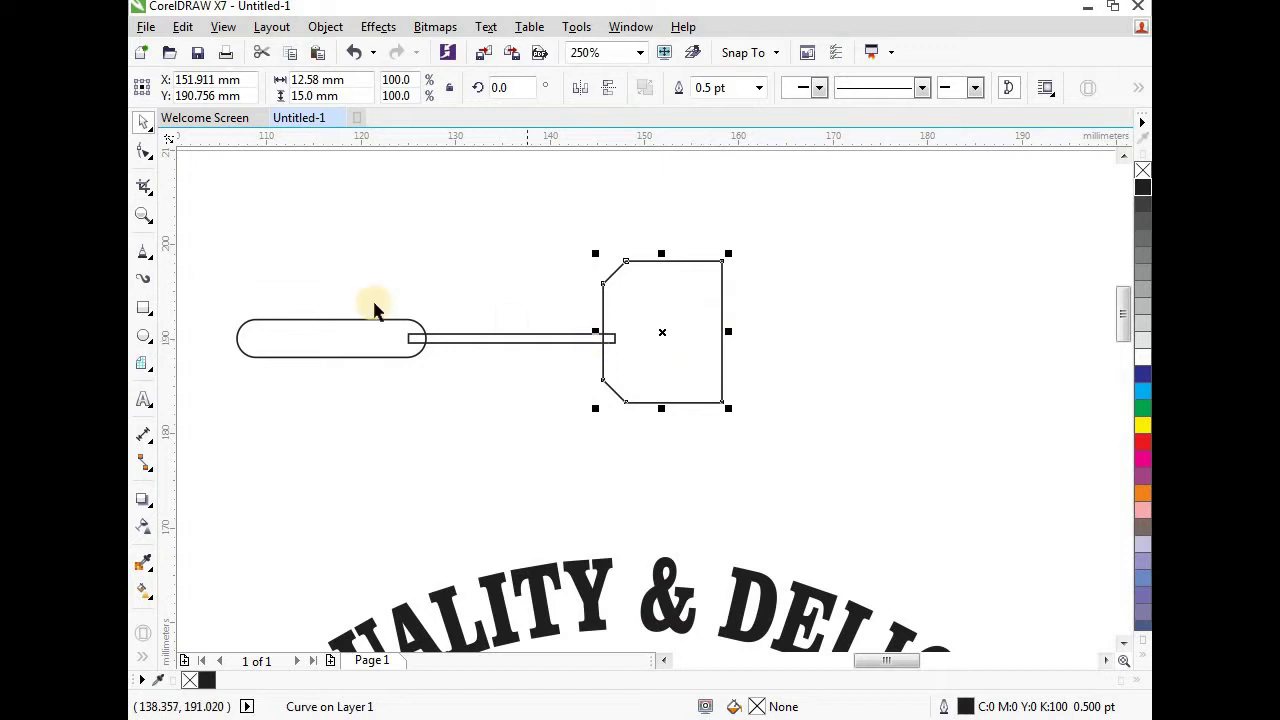
{"action": "left_click_drag", "start_coordinate": [202, 274], "coordinate": [495, 390]}
{"action": "left_click_drag", "start_coordinate": [628, 372], "coordinate": [625, 368]}
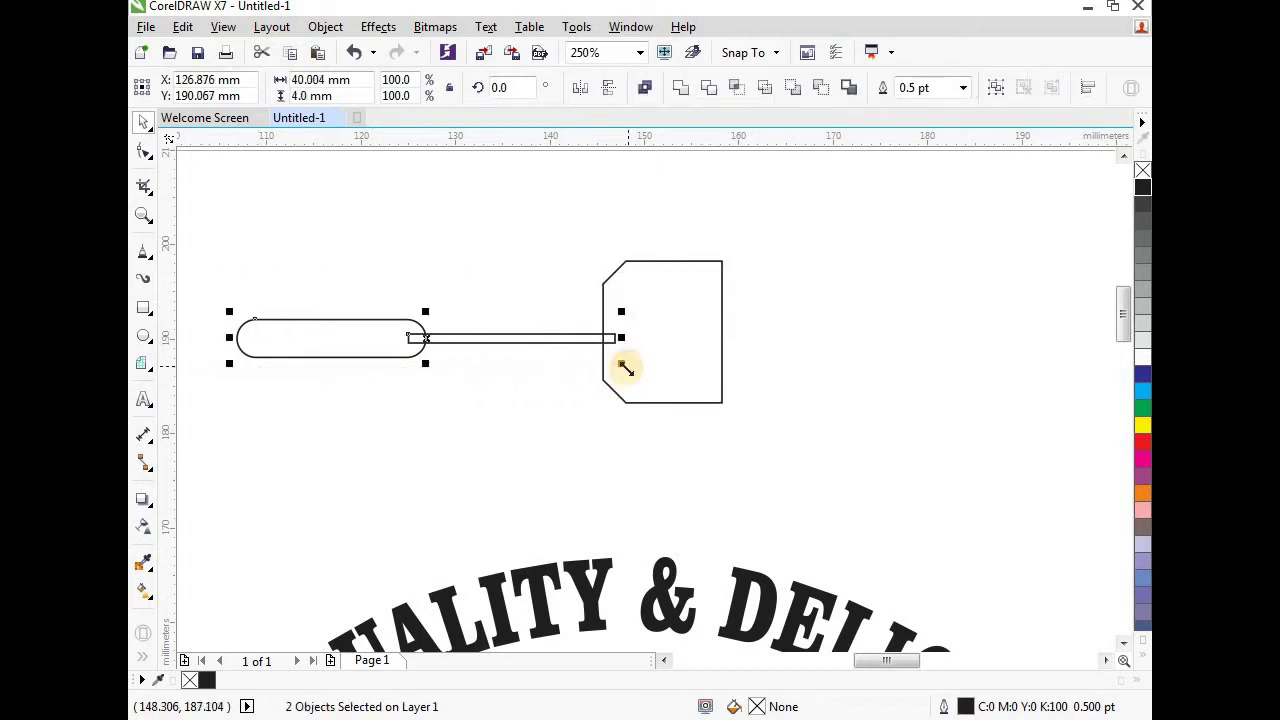
{"action": "left_click", "coordinate": [326, 28]}
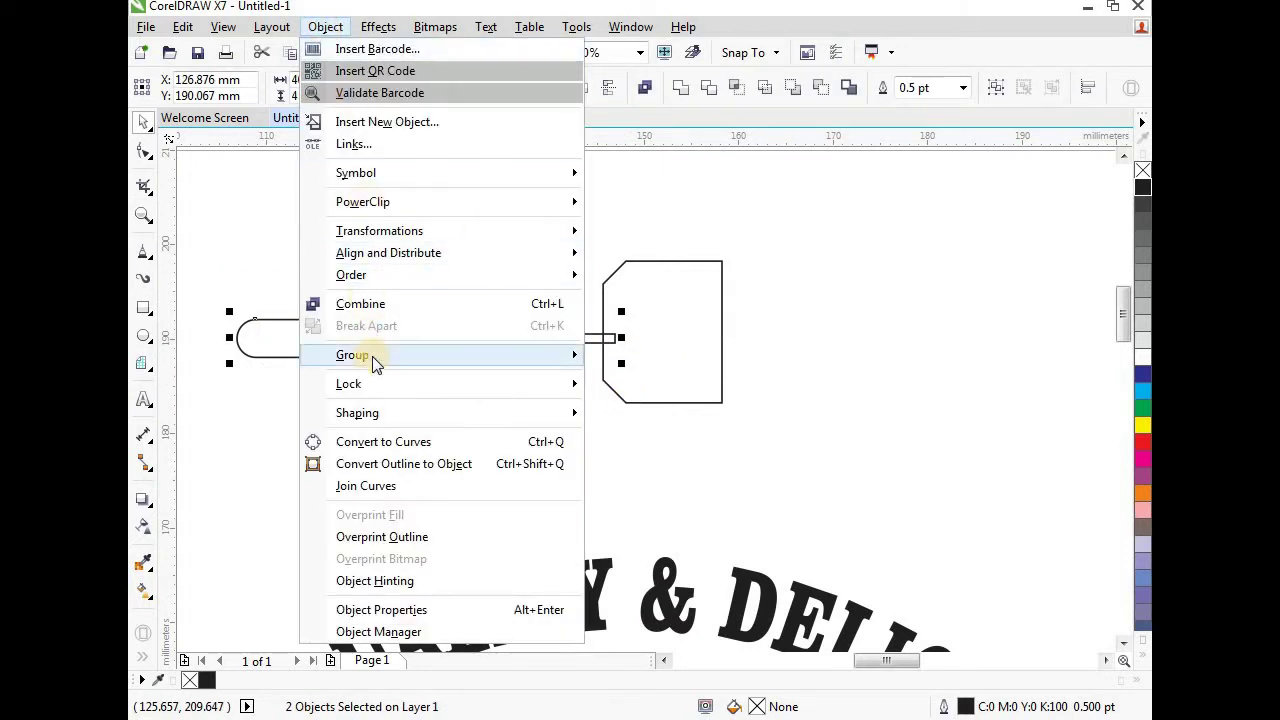
{"action": "mouse_move", "coordinate": [393, 356]}
{"action": "left_click", "coordinate": [675, 368]}
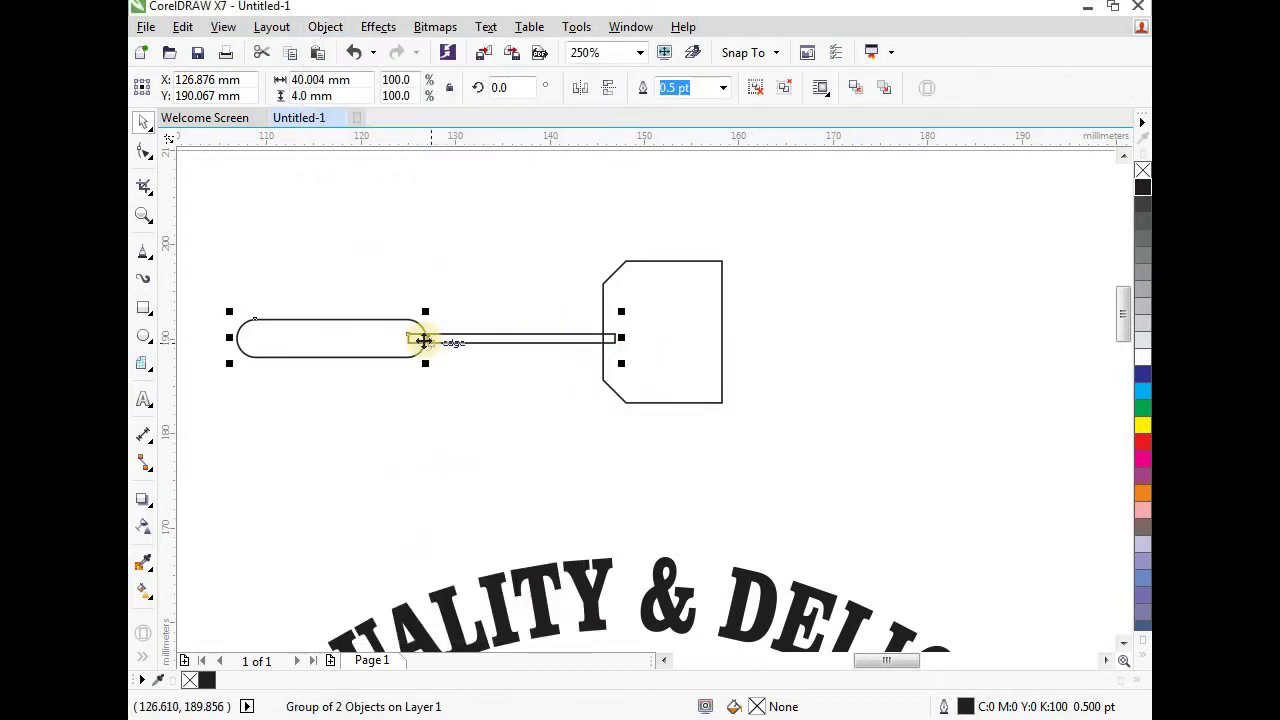
Step: Duplicate the grouped handle and place the copy above the original, clear of the utensil
{"action": "scroll", "coordinate": [562, 329], "scroll_direction": "down", "scroll_amount": 1}
{"action": "left_click", "coordinate": [182, 28]}
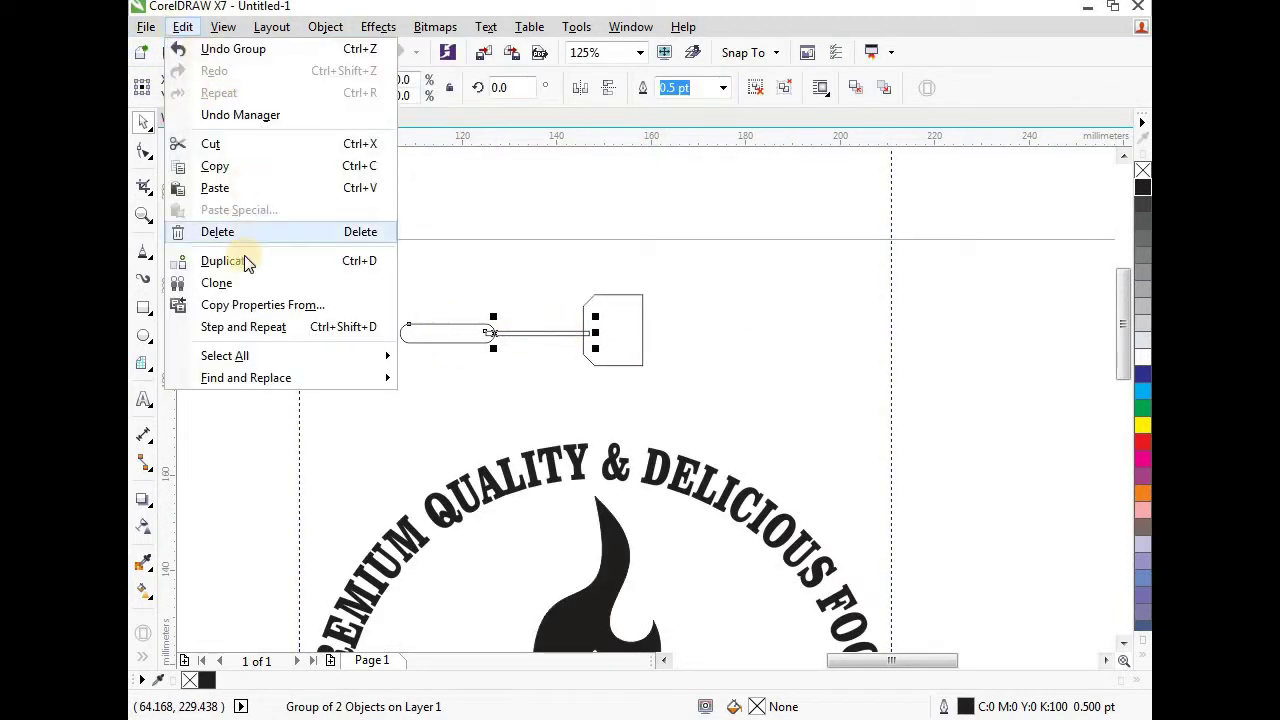
{"action": "left_click", "coordinate": [242, 262]}
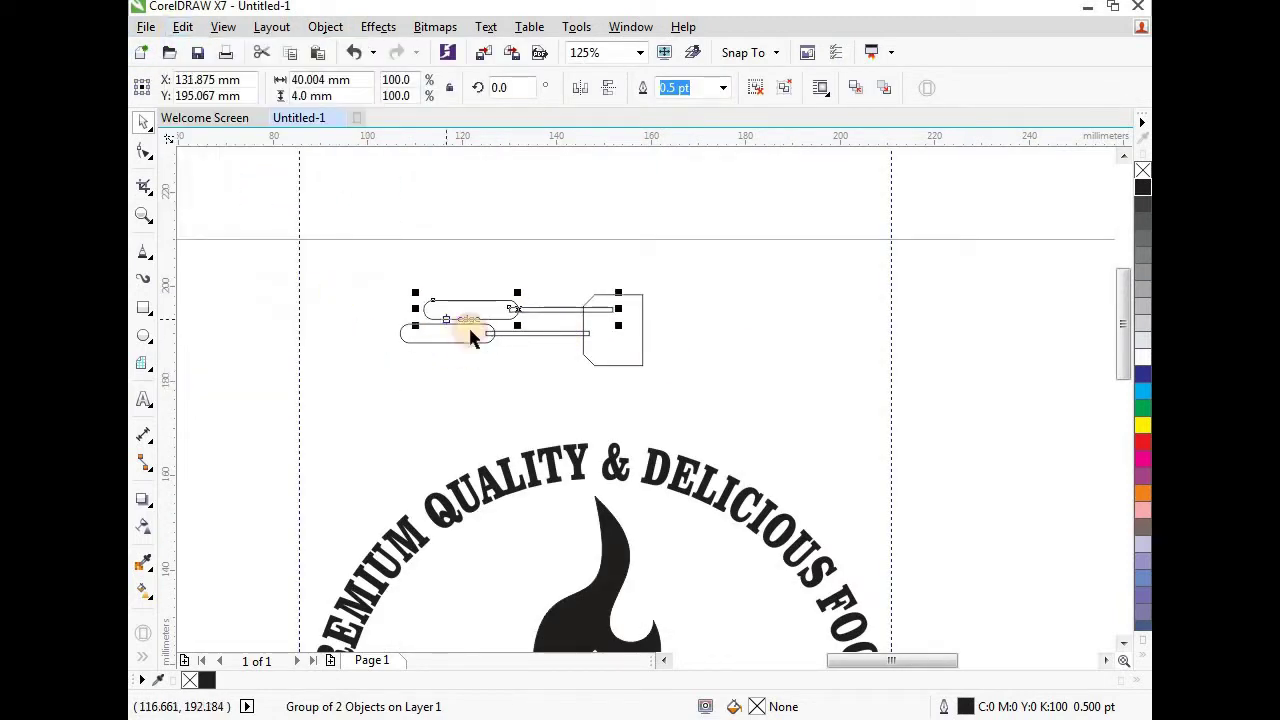
{"action": "left_click_drag", "start_coordinate": [517, 306], "coordinate": [471, 226]}
Step: Fill the chamfered head of the utensil with black
{"action": "scroll", "coordinate": [585, 328], "scroll_direction": "up", "scroll_amount": 1}
{"action": "left_click", "coordinate": [585, 328]}
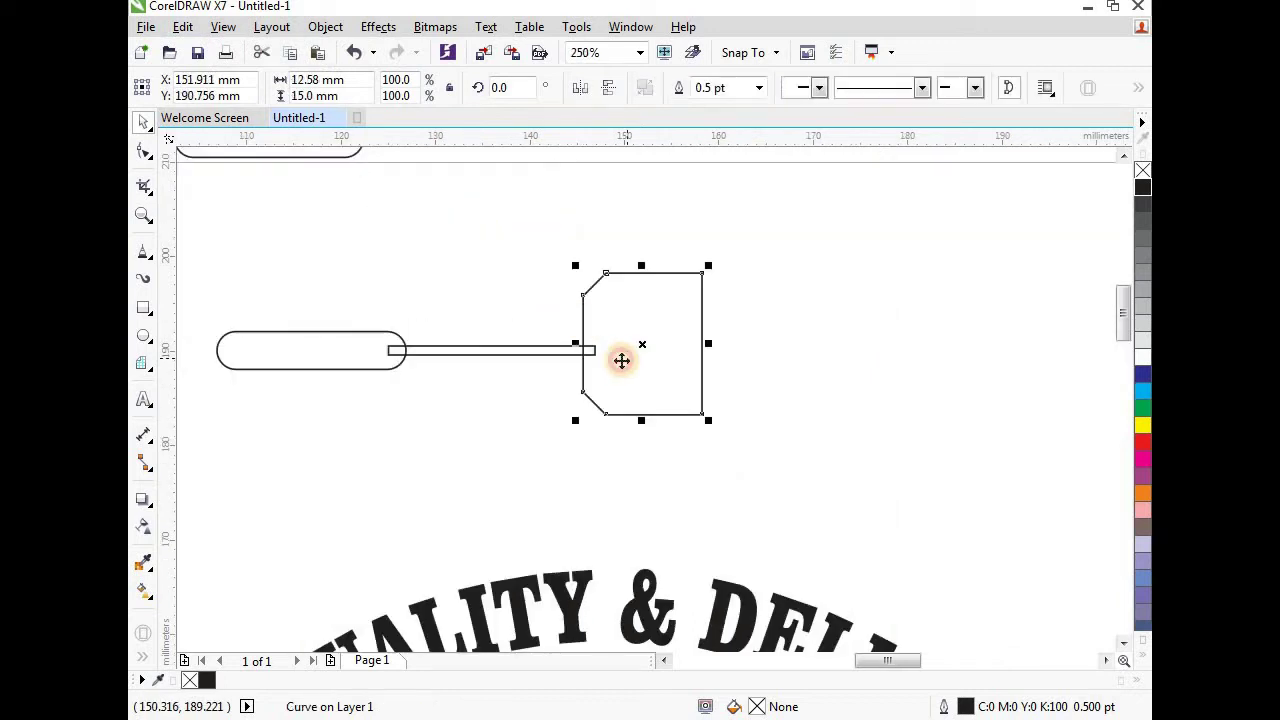
{"action": "left_click", "coordinate": [1142, 188]}
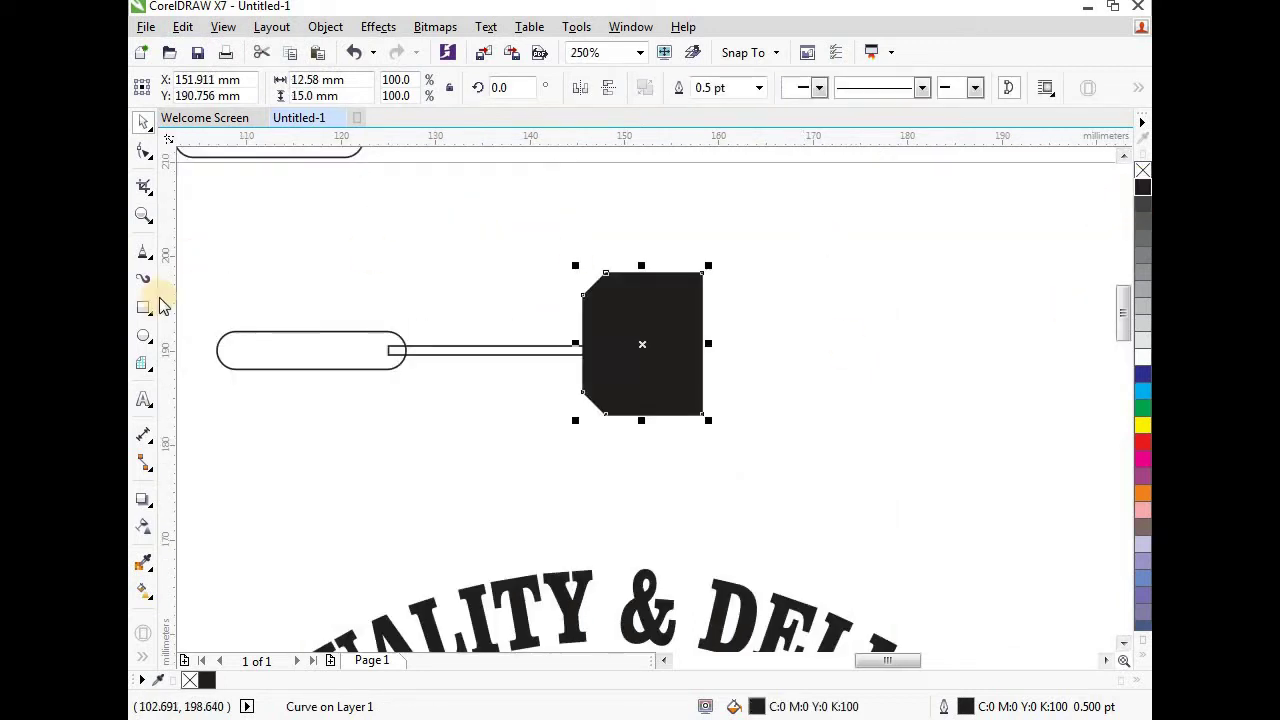
Step: Draw a rectangle about 12 × 1.27 mm above the handle and fully round its corners to a 0.635 mm radius
{"action": "left_click_drag", "start_coordinate": [420, 238], "coordinate": [534, 251]}
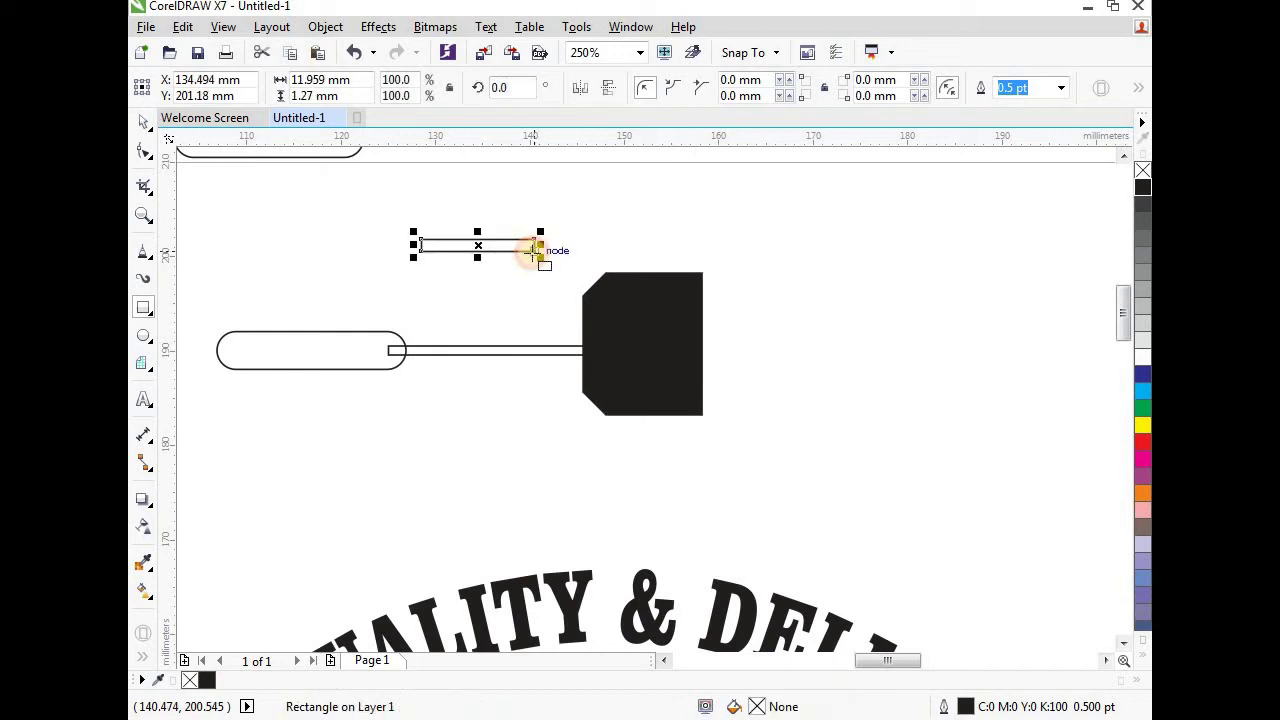
{"action": "left_click", "coordinate": [143, 152]}
{"action": "scroll", "coordinate": [437, 250], "scroll_direction": "up", "scroll_amount": 2}
{"action": "left_click_drag", "start_coordinate": [409, 245], "coordinate": [508, 240]}
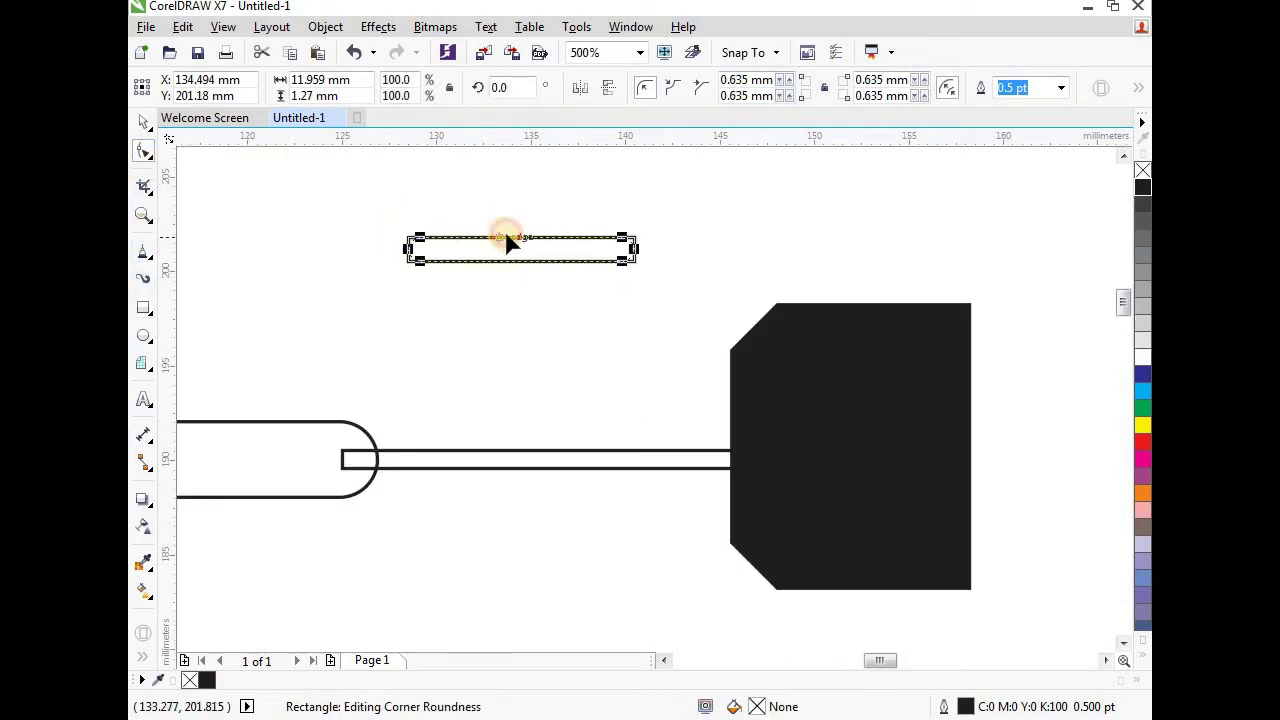
{"action": "left_click", "coordinate": [143, 121]}
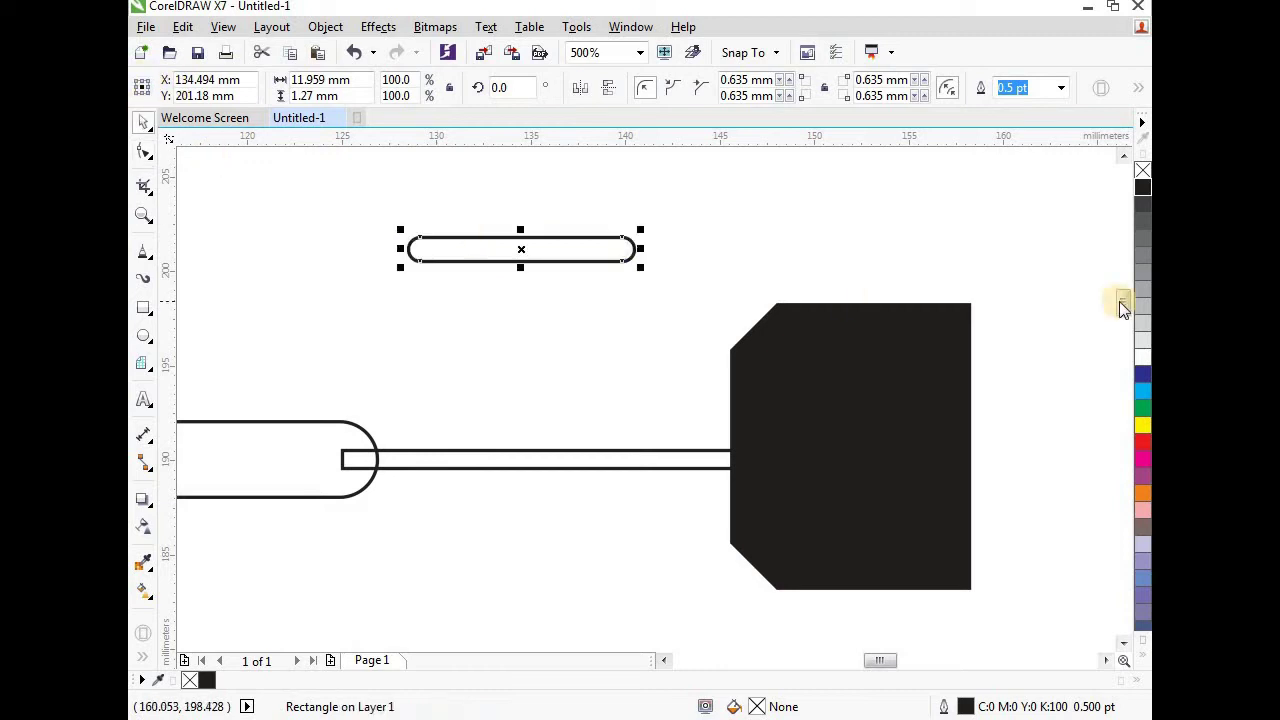
Step: Give the small rounded bar a white fill without outline and move it onto the upper part of the black head
{"action": "left_click", "coordinate": [1143, 357]}
{"action": "right_click", "coordinate": [1143, 170]}
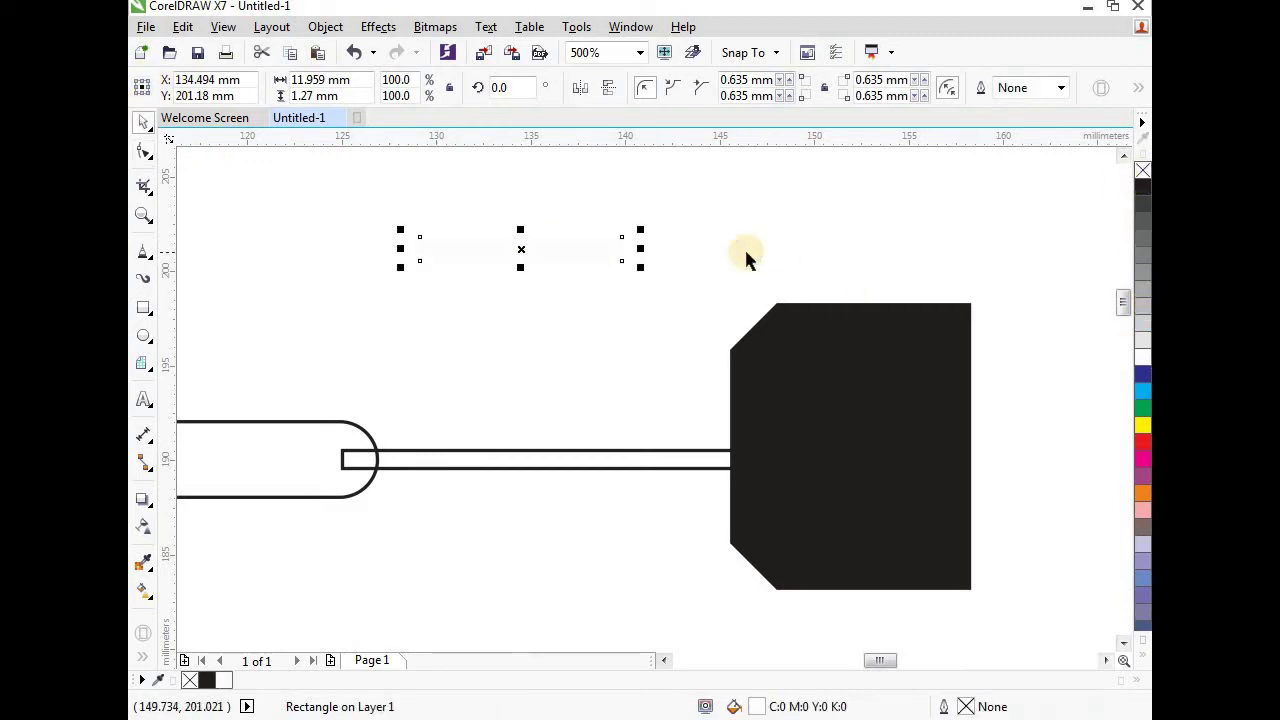
{"action": "left_click_drag", "start_coordinate": [532, 254], "coordinate": [862, 350]}
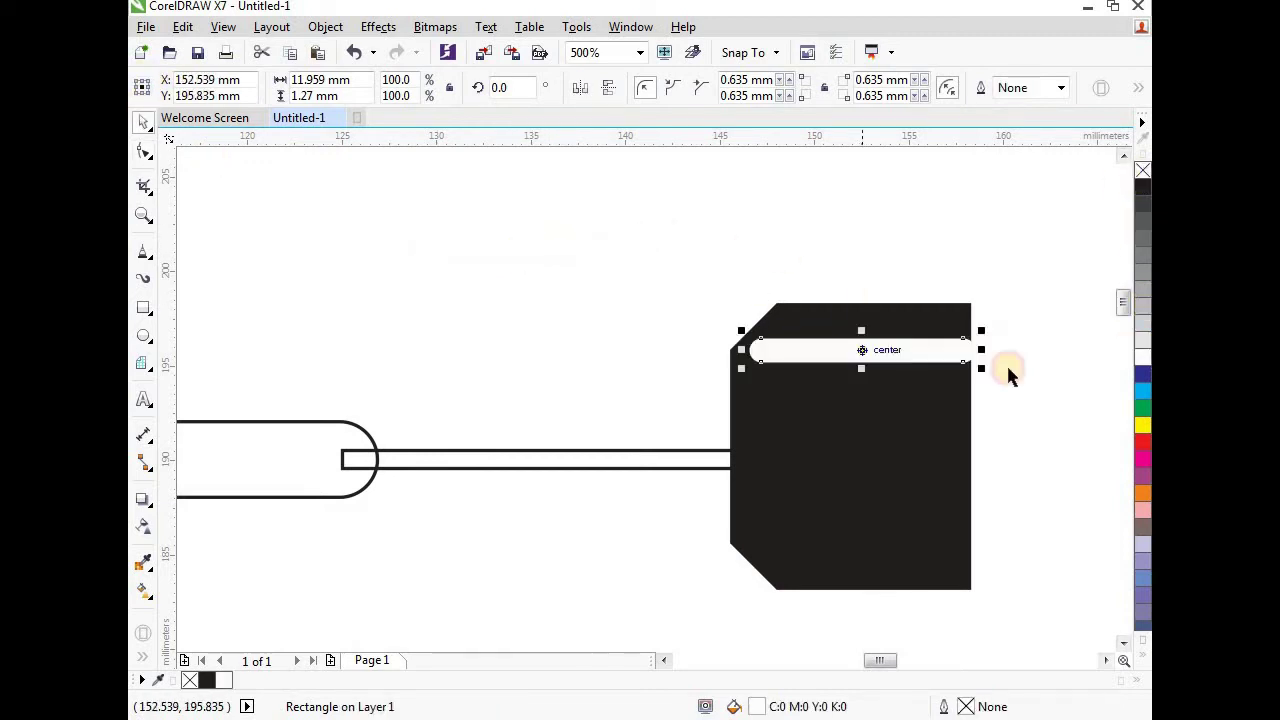
Step: Resize the white bar to about 8.7 × 0.78 mm and position it inside the black head near its upper edge
{"action": "left_click_drag", "start_coordinate": [985, 348], "coordinate": [917, 355]}
{"action": "scroll", "coordinate": [812, 393], "scroll_direction": "up", "scroll_amount": 2}
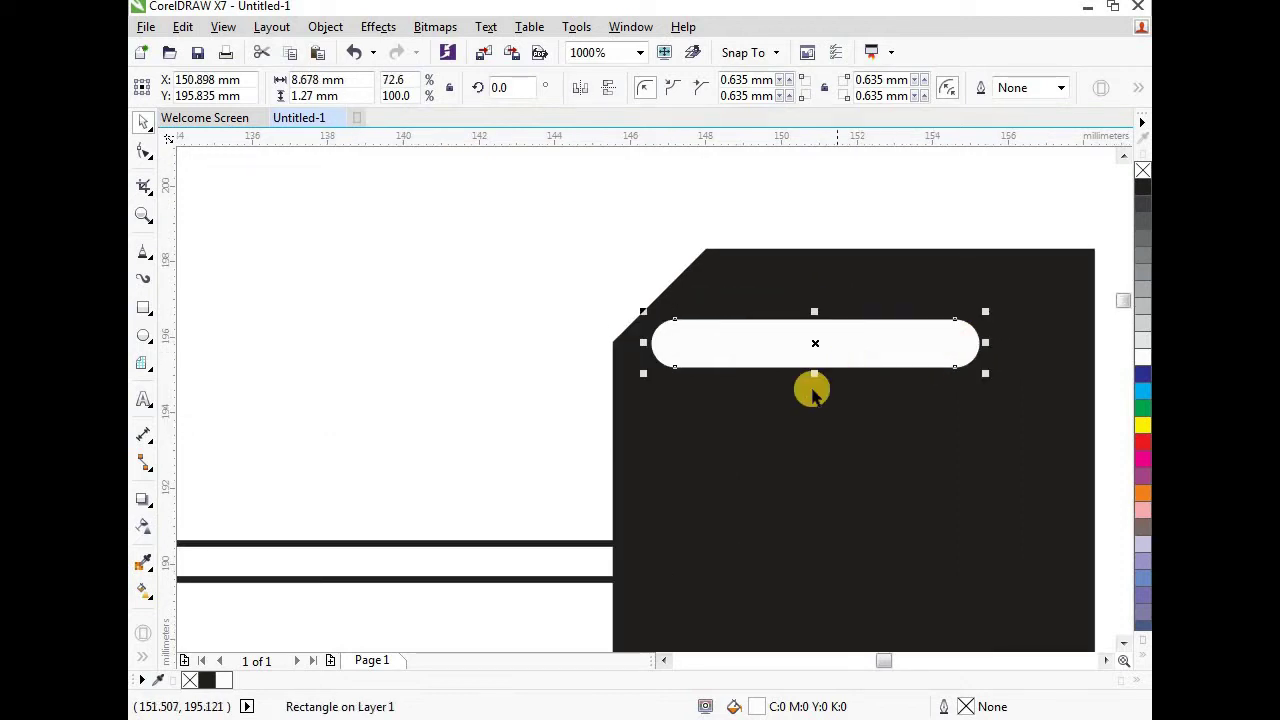
{"action": "left_click_drag", "start_coordinate": [814, 377], "coordinate": [814, 360]}
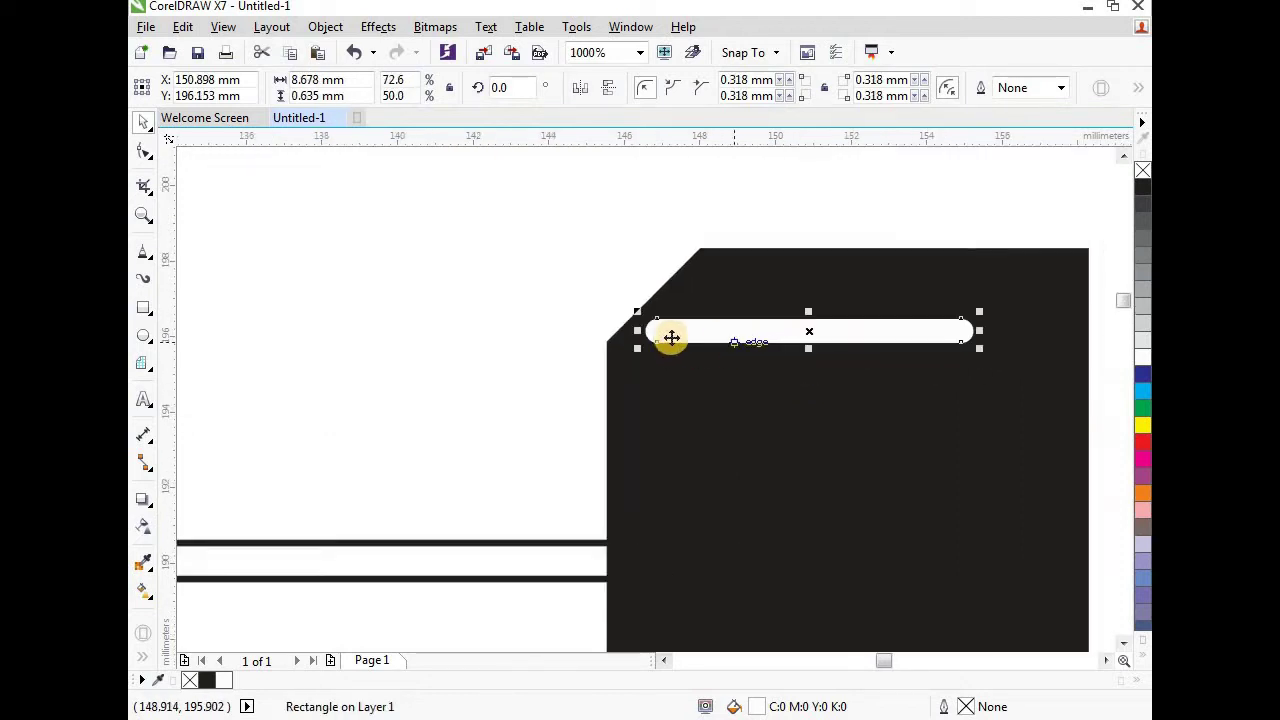
{"action": "scroll", "coordinate": [669, 337], "scroll_direction": "down", "scroll_amount": 2}
{"action": "left_click_drag", "start_coordinate": [736, 333], "coordinate": [725, 371]}
{"action": "scroll", "coordinate": [757, 346], "scroll_direction": "up", "scroll_amount": 4}
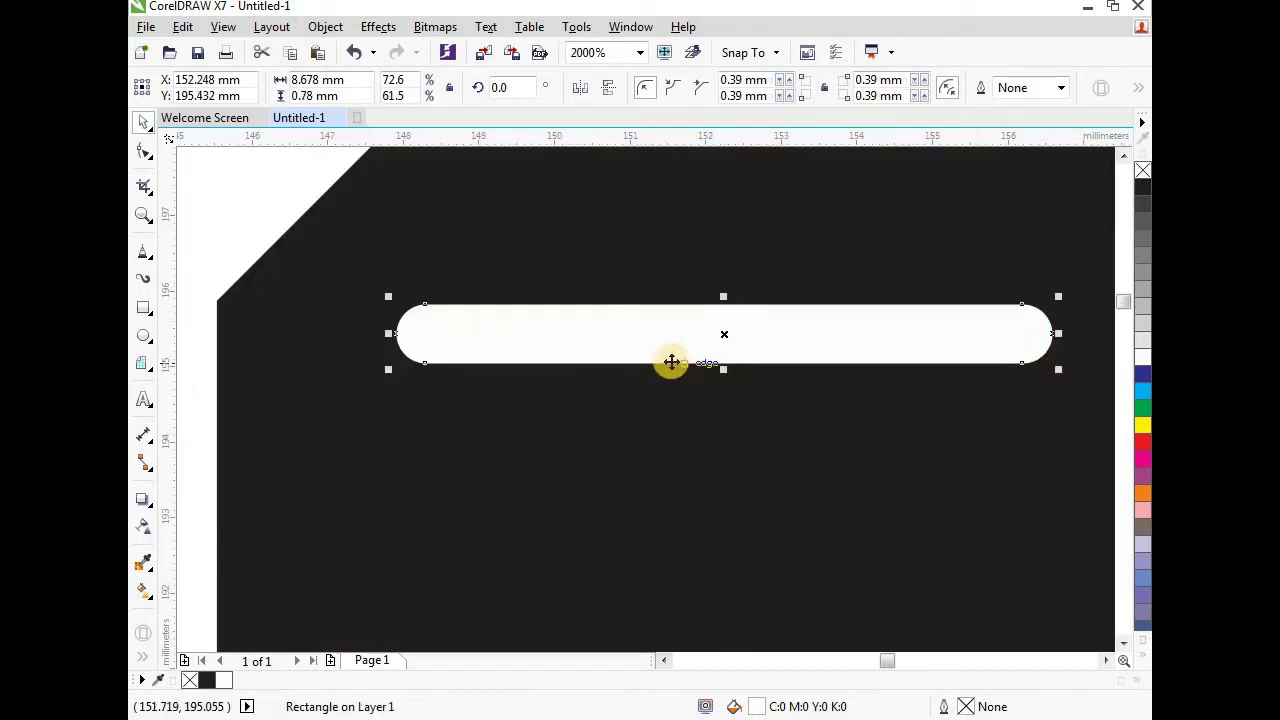
Step: Copy the white slot about 2.1 mm straight down and repeat the copy four more times to fill the black head
{"action": "scroll", "coordinate": [686, 330], "scroll_direction": "down", "scroll_amount": 4}
{"action": "scroll", "coordinate": [688, 345], "scroll_direction": "up", "scroll_amount": 2}
{"action": "scroll", "coordinate": [697, 286], "scroll_direction": "down", "scroll_amount": 2}
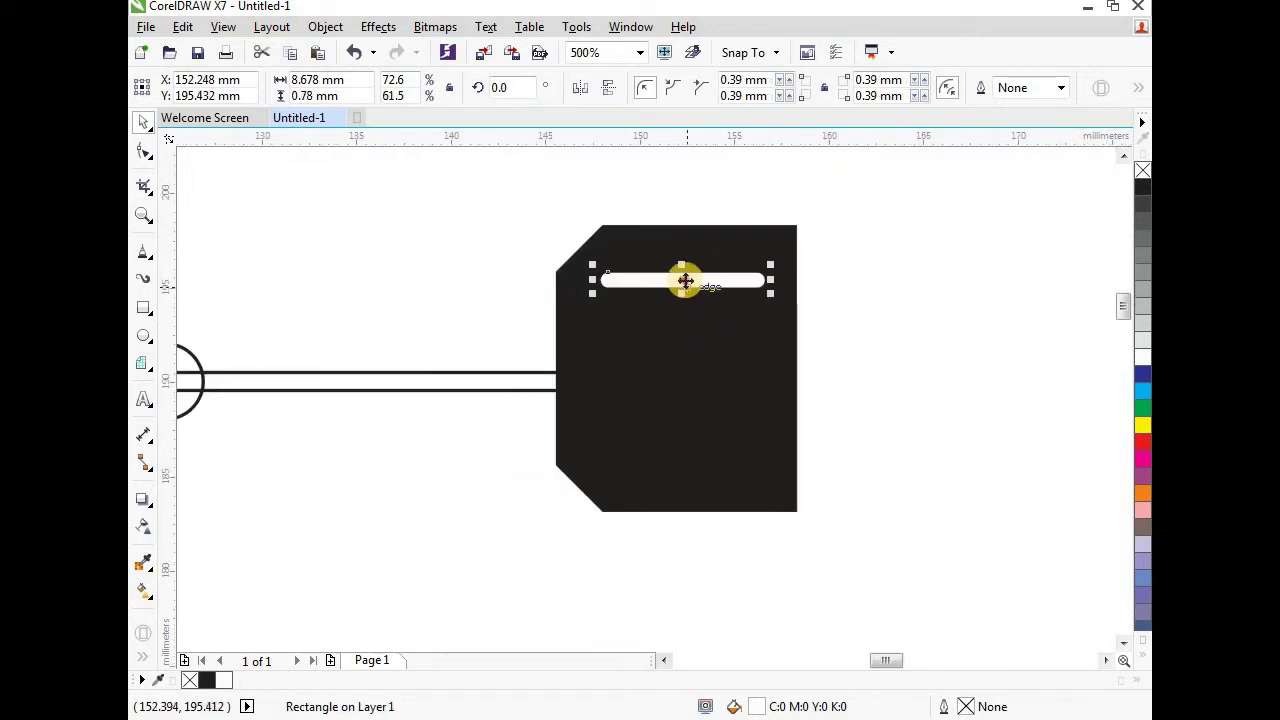
{"action": "left_click_drag", "start_coordinate": [685, 281], "coordinate": [686, 320]}
{"action": "right_click", "coordinate": [686, 320]}
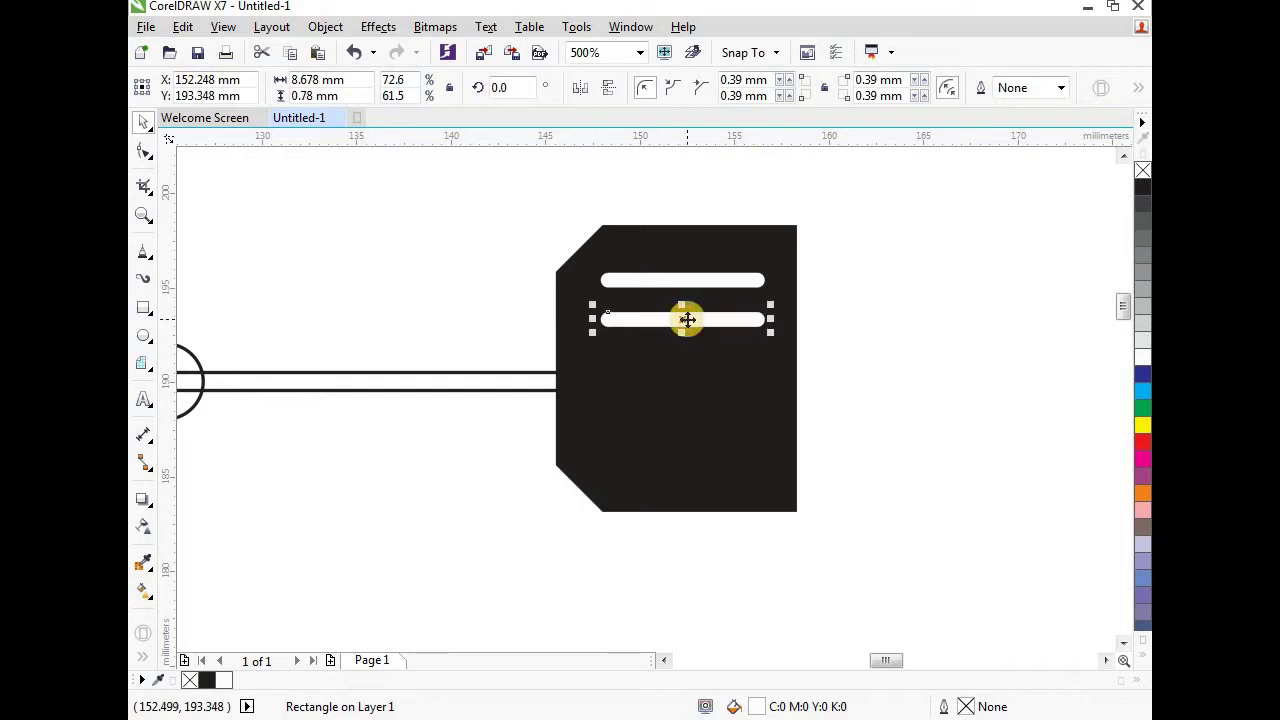
{"action": "key", "text": "ctrl+r"}
{"action": "key", "text": "ctrl+r"}
{"action": "key", "text": "ctrl+r"}
{"action": "key", "text": "ctrl+r"}
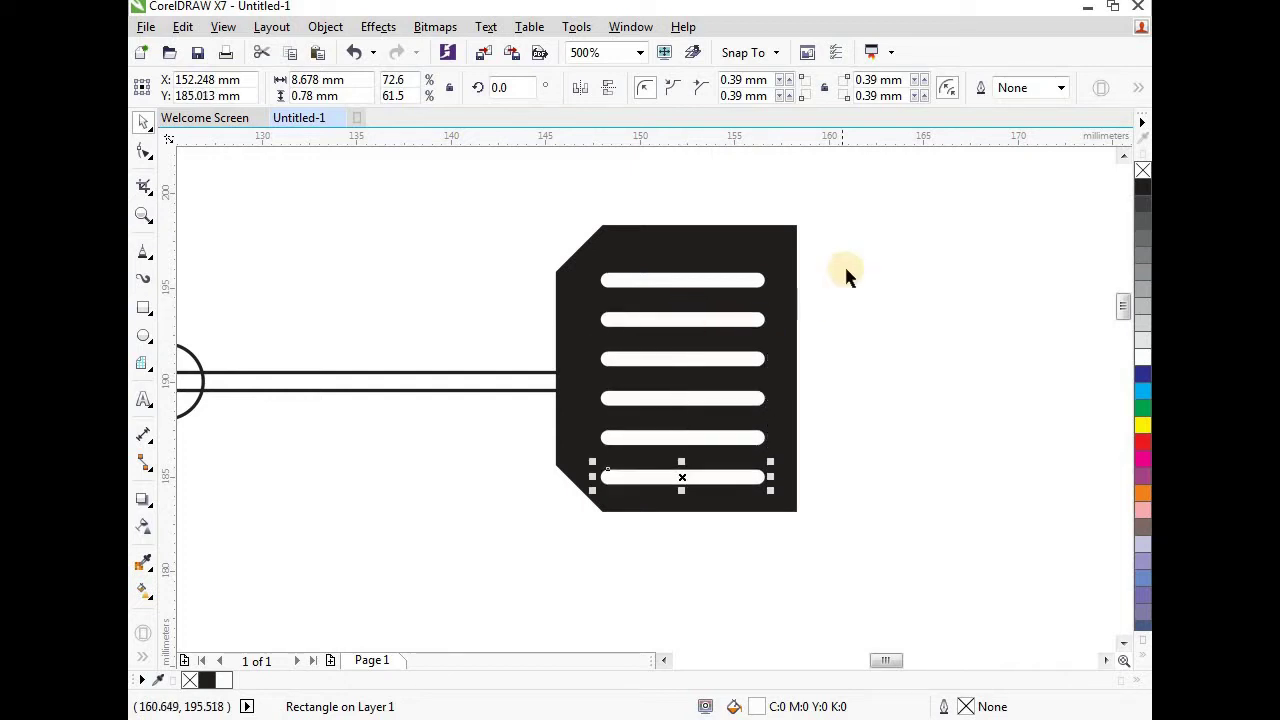
Step: Group the six white slots in the spatula head
{"action": "left_click_drag", "start_coordinate": [852, 252], "coordinate": [578, 491]}
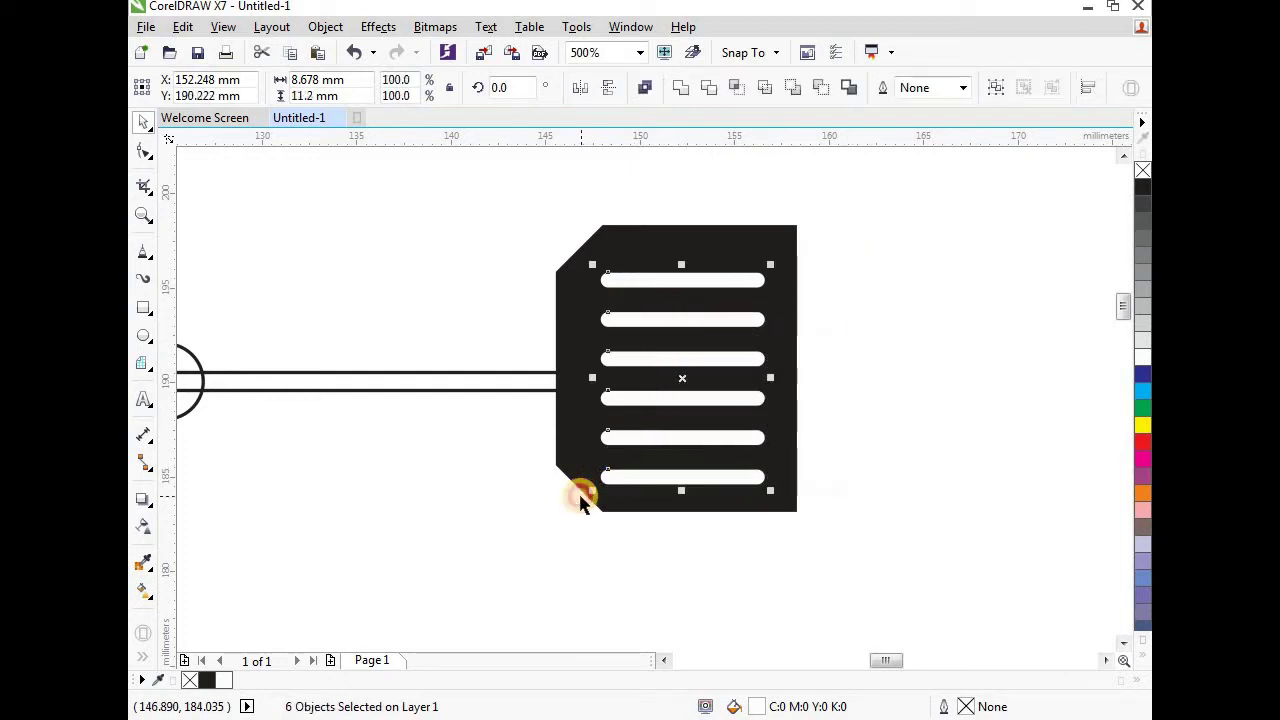
{"action": "left_click", "coordinate": [325, 26]}
{"action": "mouse_move", "coordinate": [351, 357]}
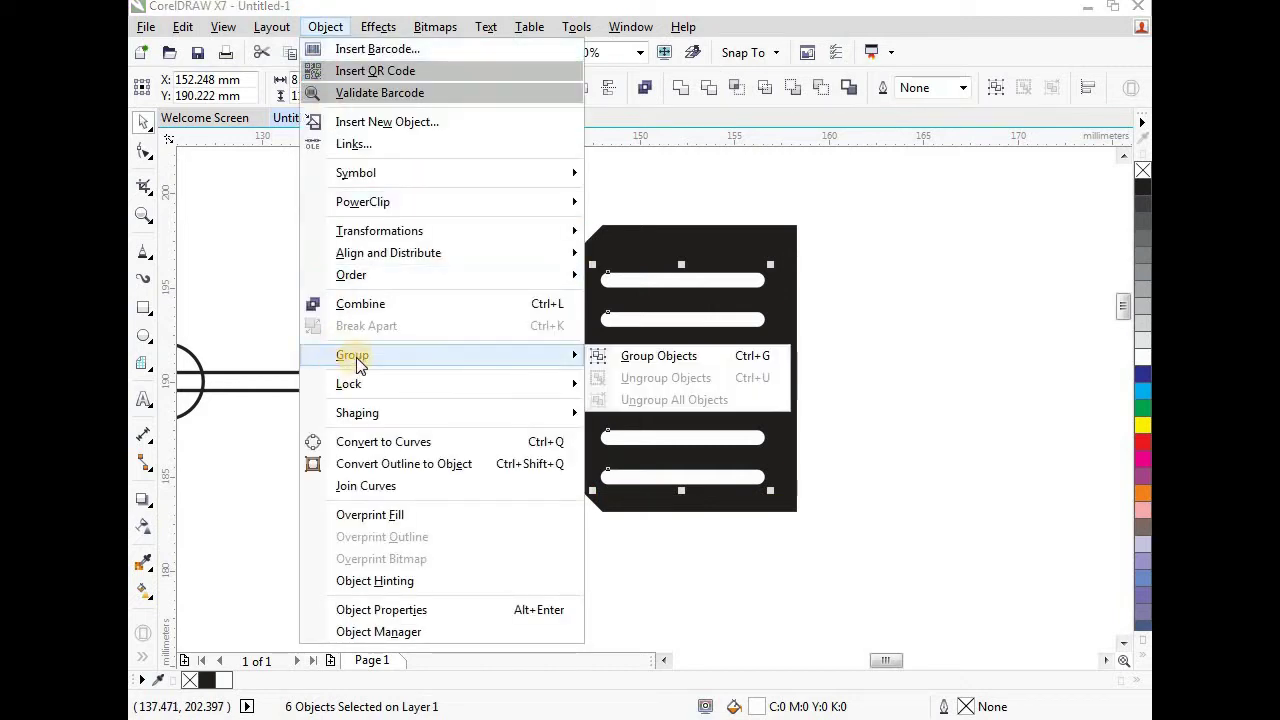
{"action": "left_click", "coordinate": [672, 358]}
Step: Shift the slot group slightly up and sideways to centre it within the black spatula head
{"action": "left_click_drag", "start_coordinate": [682, 379], "coordinate": [684, 366]}
{"action": "scroll", "coordinate": [695, 369], "scroll_direction": "down", "scroll_amount": 1}
{"action": "left_click", "coordinate": [803, 343]}
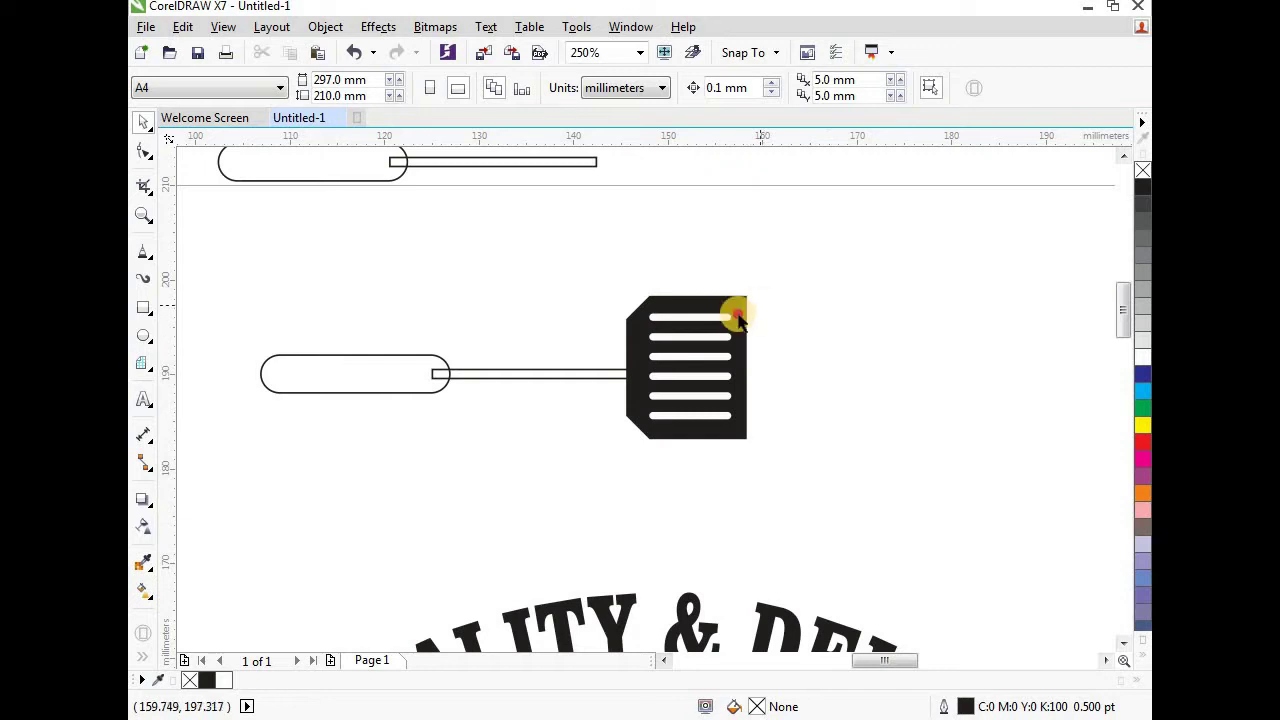
{"action": "left_click_drag", "start_coordinate": [759, 305], "coordinate": [641, 431]}
{"action": "scroll", "coordinate": [745, 362], "scroll_direction": "up", "scroll_amount": 2}
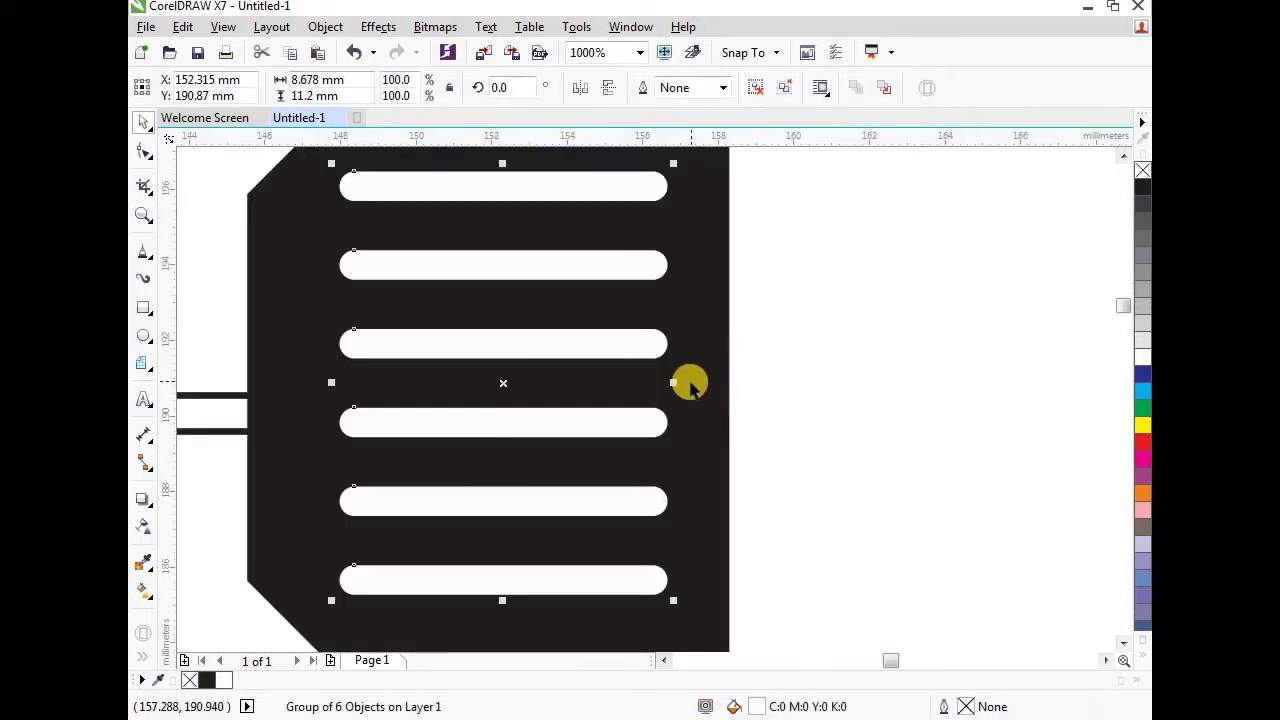
{"action": "left_click_drag", "start_coordinate": [677, 383], "coordinate": [685, 384]}
{"action": "left_click", "coordinate": [842, 317]}
{"action": "scroll", "coordinate": [842, 317], "scroll_direction": "down", "scroll_amount": 2}
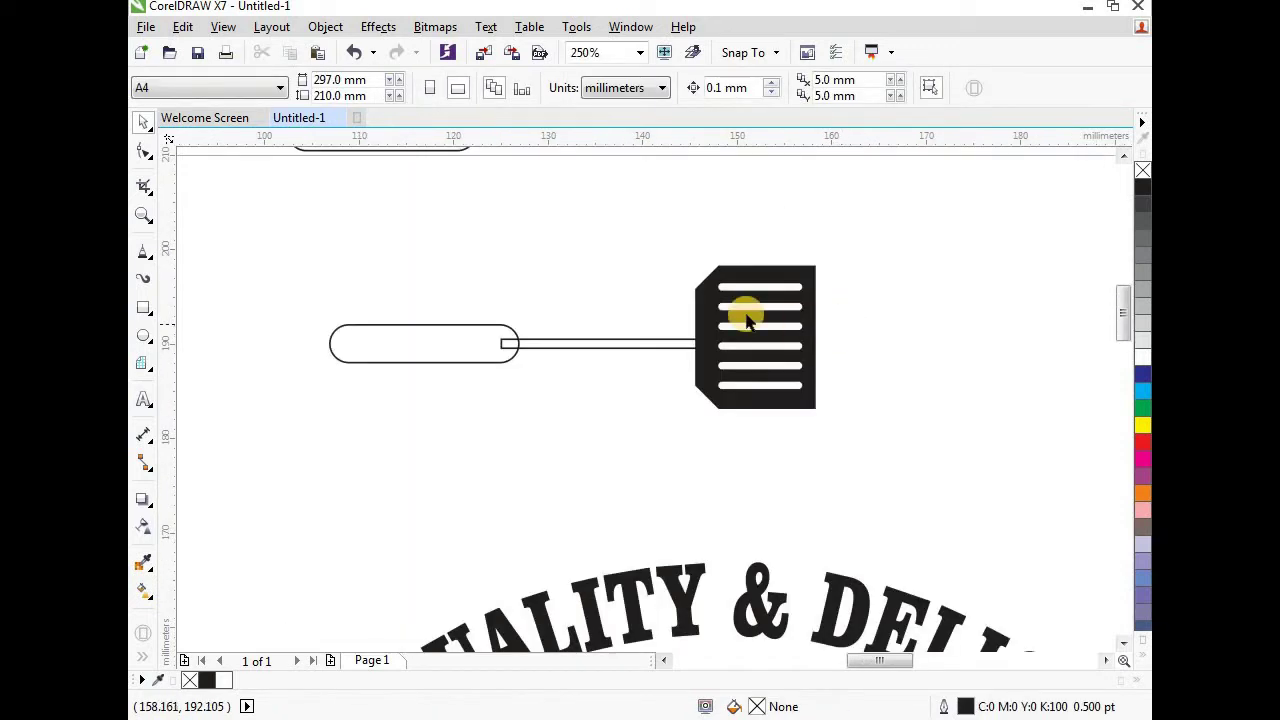
Step: Fill the grouped spatula handle and shaft with black
{"action": "left_click_drag", "start_coordinate": [785, 398], "coordinate": [785, 398]}
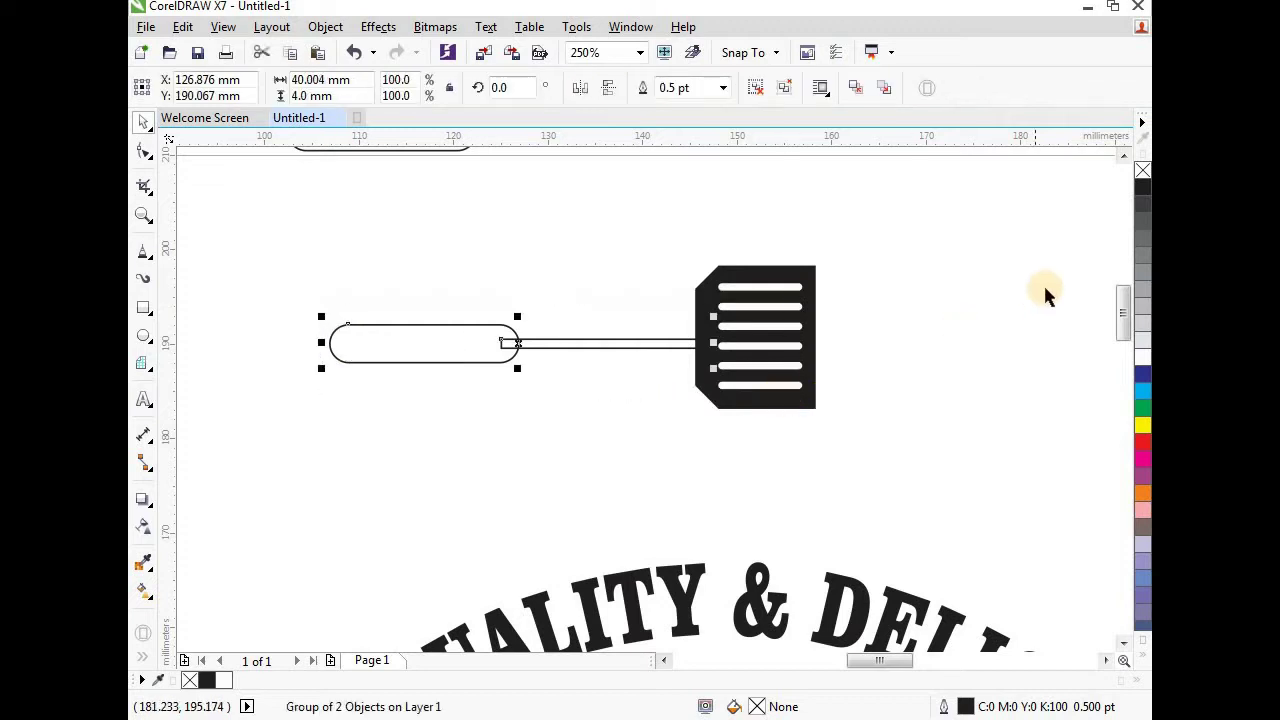
{"action": "left_click", "coordinate": [1131, 216]}
{"action": "left_click", "coordinate": [280, 265]}
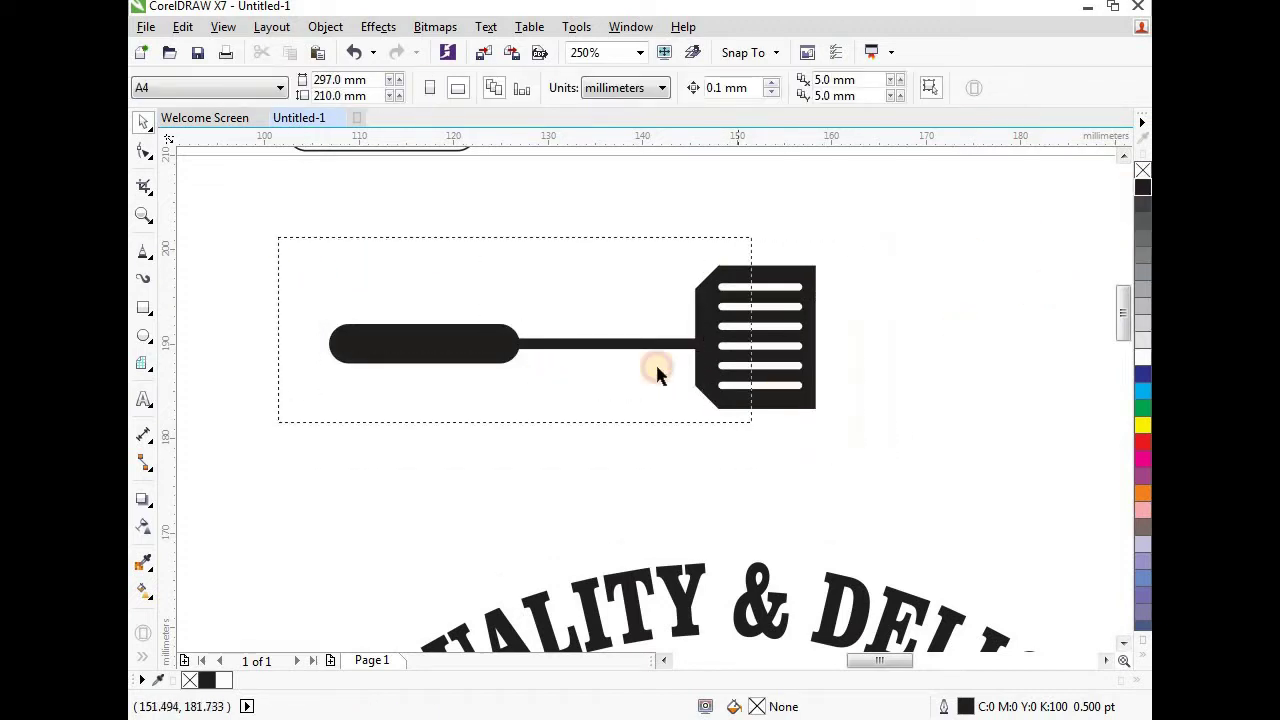
{"action": "left_click_drag", "start_coordinate": [656, 366], "coordinate": [656, 366]}
Step: Reduce the height of the spatula head together with its slots to about 13.5 mm, keeping its centre
{"action": "left_click_drag", "start_coordinate": [667, 232], "coordinate": [831, 427]}
{"action": "scroll", "coordinate": [807, 416], "scroll_direction": "up", "scroll_amount": 1}
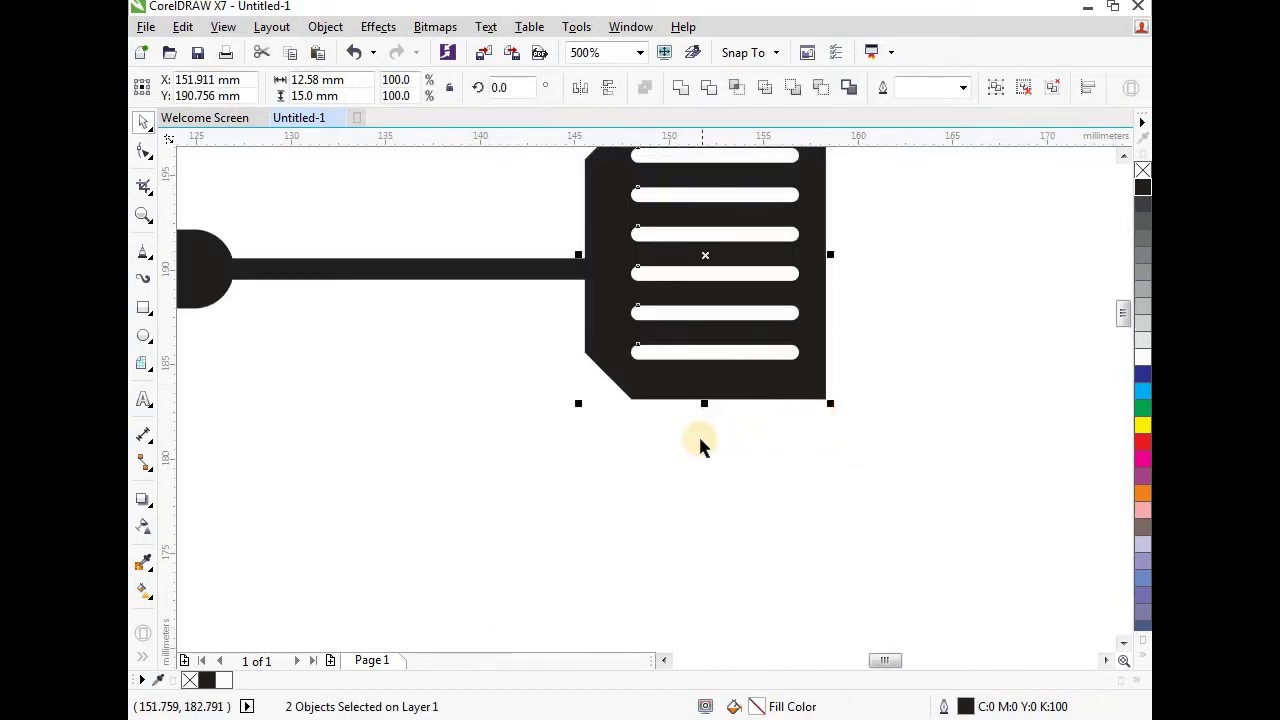
{"action": "scroll", "coordinate": [700, 443], "scroll_direction": "down", "scroll_amount": 1}
{"action": "left_click_drag", "start_coordinate": [703, 423], "coordinate": [703, 414]}
Step: Group the handle with shaft, head and slots into one spatula object
{"action": "left_click", "coordinate": [840, 300]}
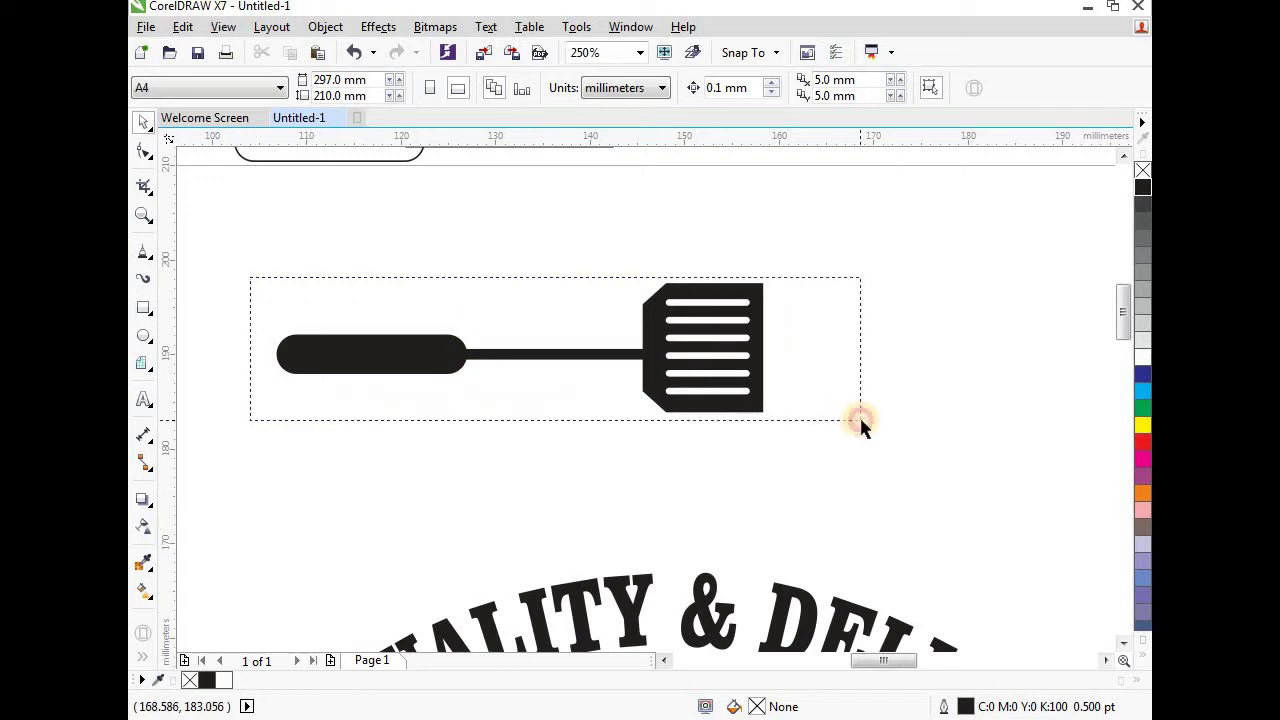
{"action": "left_click_drag", "start_coordinate": [860, 421], "coordinate": [862, 423]}
{"action": "left_click", "coordinate": [325, 26]}
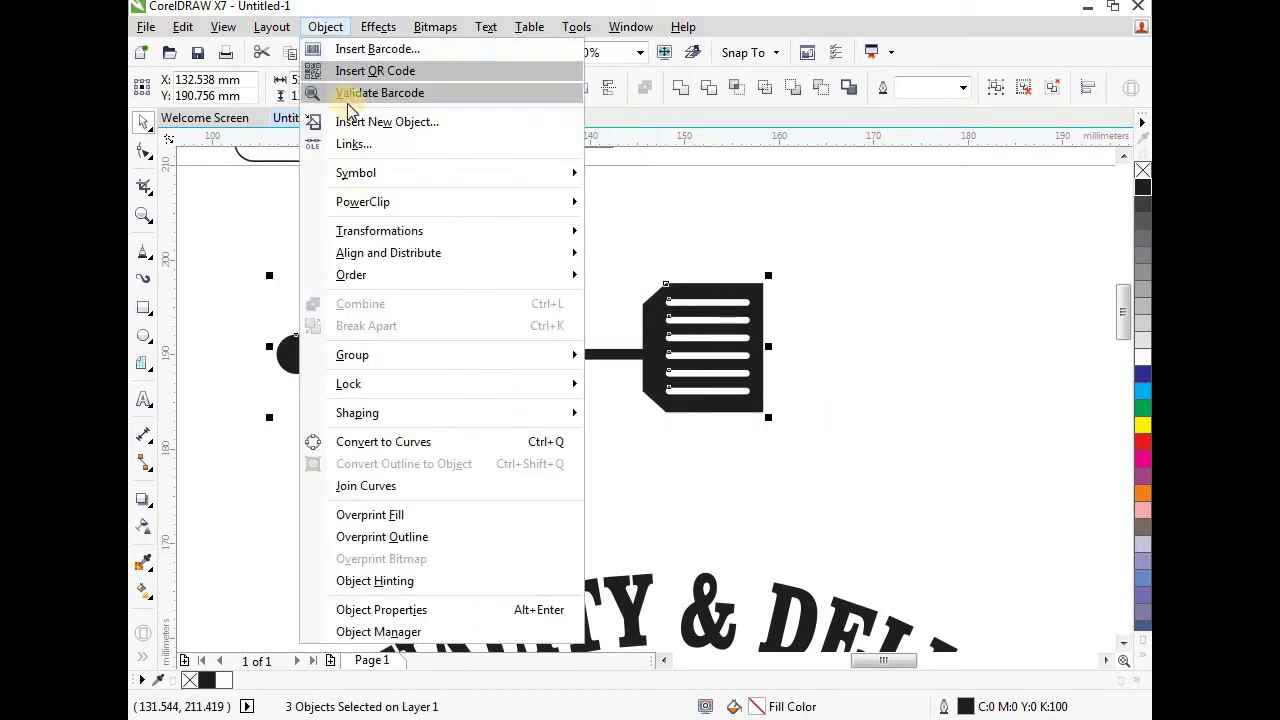
{"action": "mouse_move", "coordinate": [479, 372]}
{"action": "left_click", "coordinate": [638, 361]}
Step: Move the spatula group below the horizontal bar under the flame and rotate it to 50°
{"action": "scroll", "coordinate": [666, 188], "scroll_direction": "down", "scroll_amount": 1}
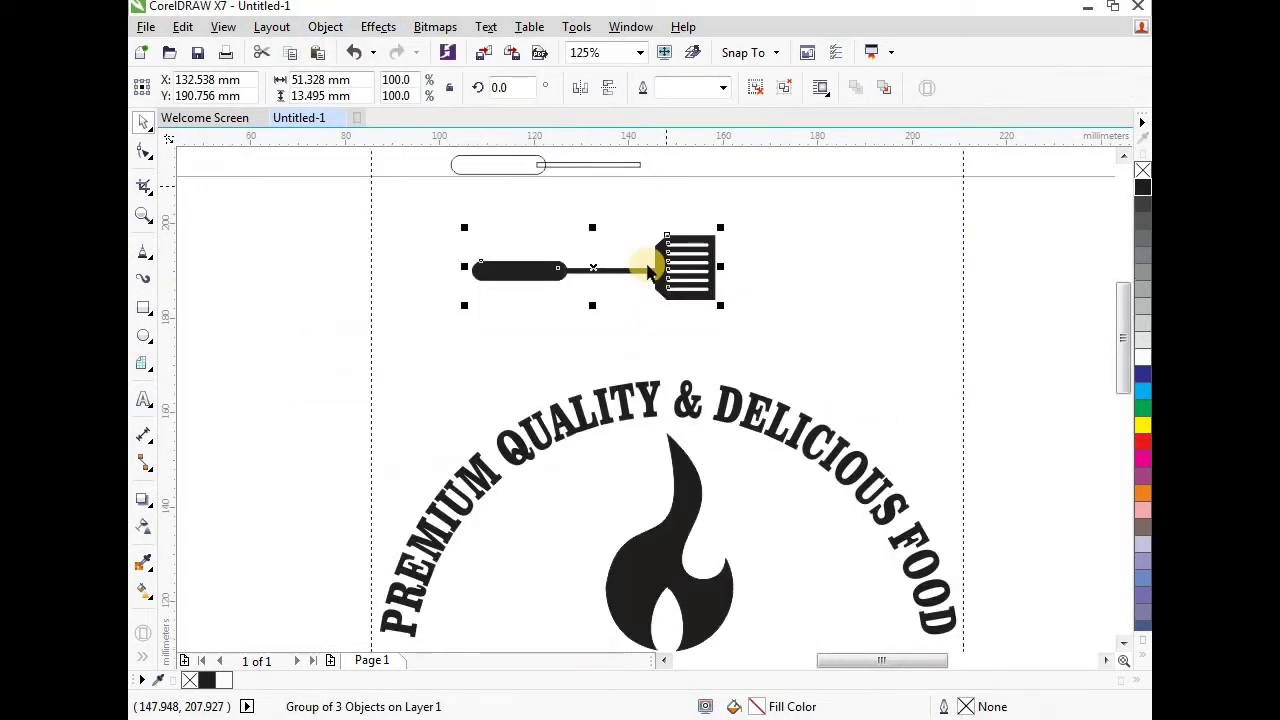
{"action": "left_click_drag", "start_coordinate": [589, 273], "coordinate": [820, 518]}
{"action": "scroll", "coordinate": [606, 202], "scroll_direction": "down", "scroll_amount": 1}
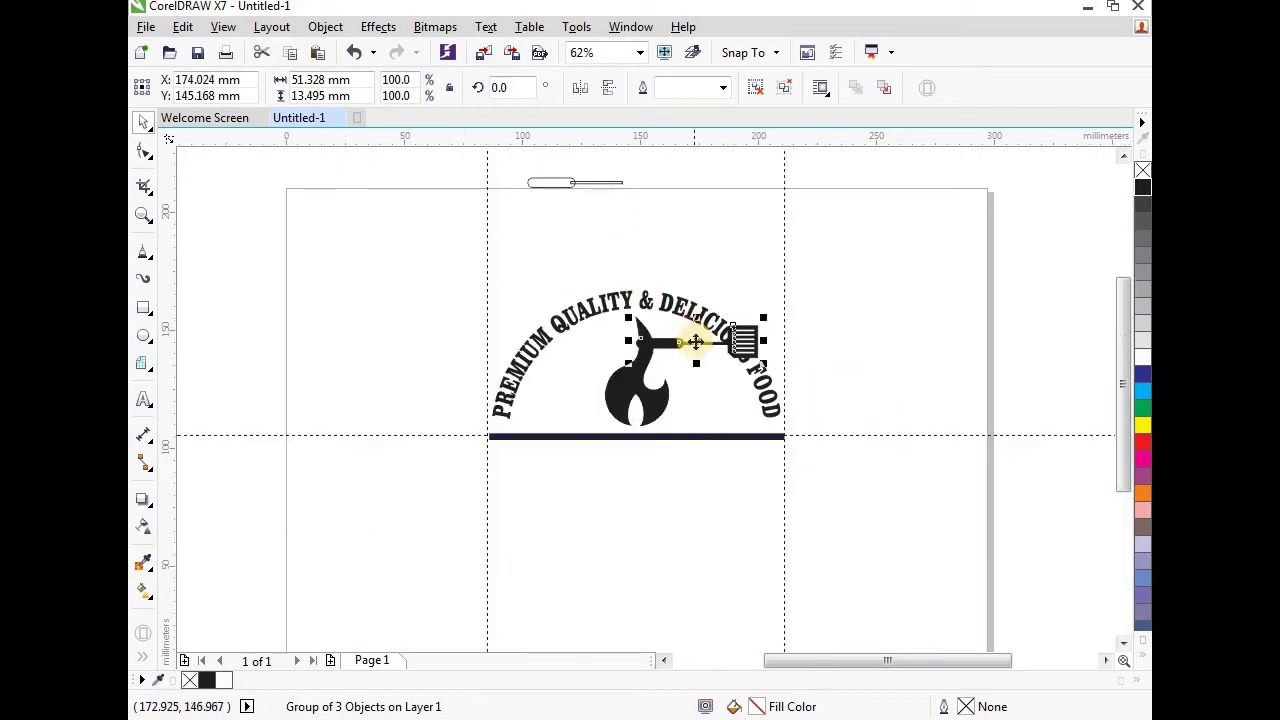
{"action": "left_click_drag", "start_coordinate": [704, 343], "coordinate": [657, 472]}
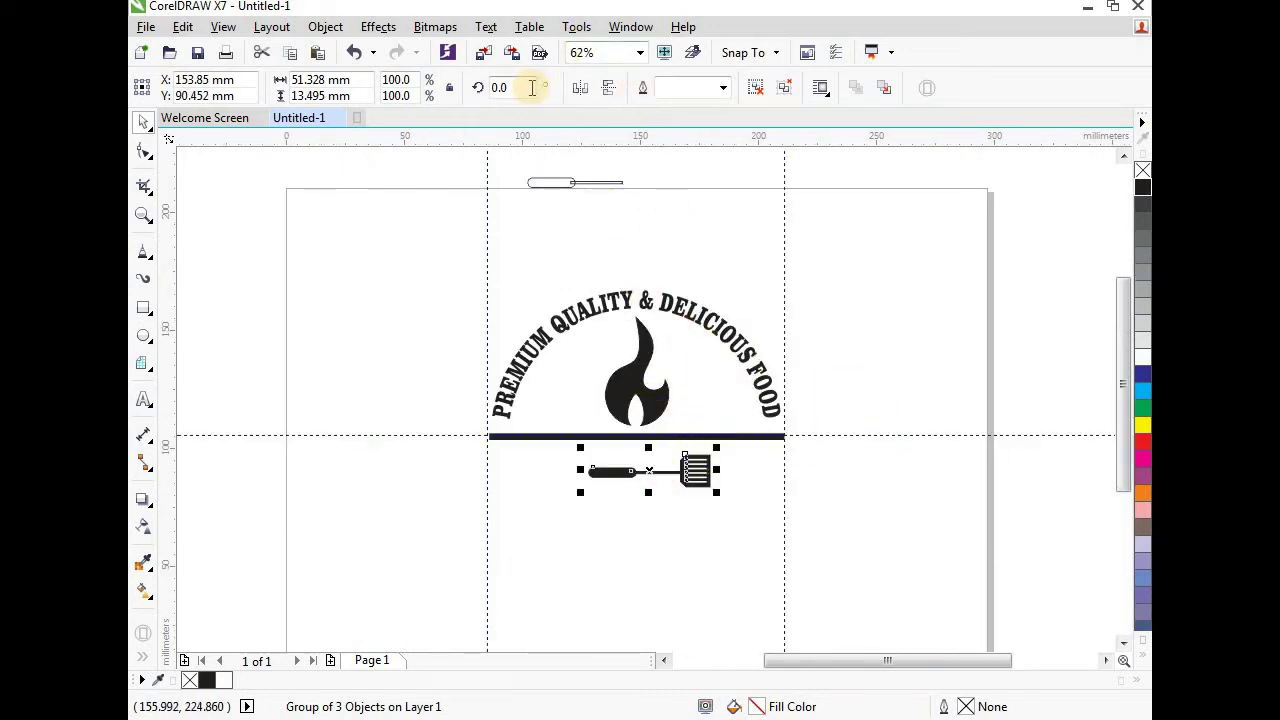
{"action": "left_click_drag", "start_coordinate": [532, 88], "coordinate": [477, 97]}
{"action": "type", "text": "50"}
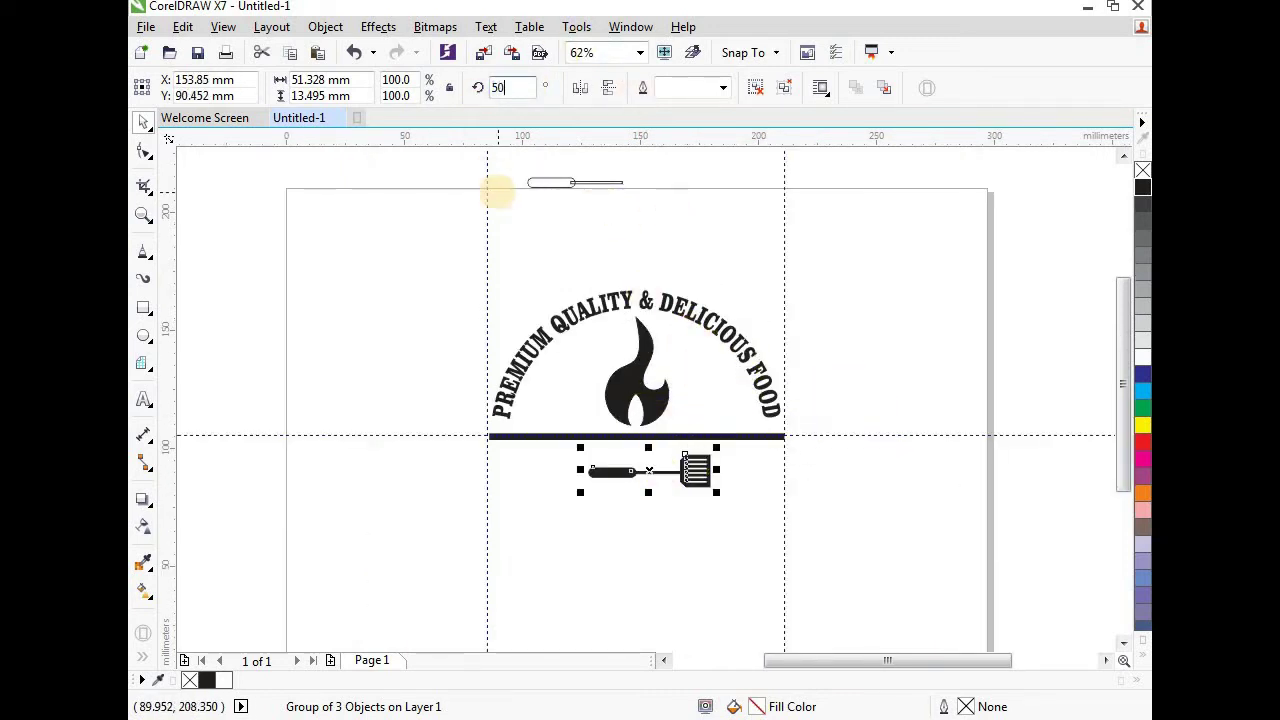
{"action": "key", "text": "Return"}
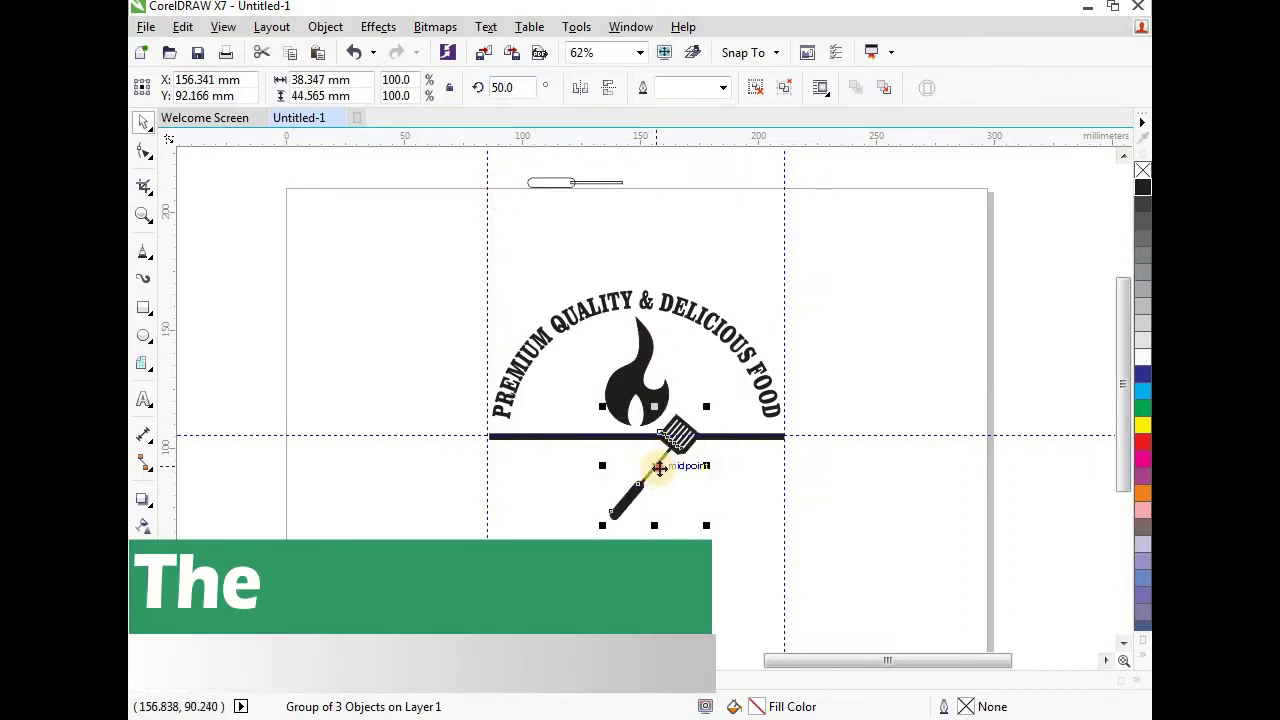
Step: Place the rotated spatula beside the flame under the word DELICIOUS and scale it proportionally to 83%, about 31.8 × 37 mm
{"action": "left_click_drag", "start_coordinate": [660, 469], "coordinate": [708, 382]}
{"action": "scroll", "coordinate": [704, 388], "scroll_direction": "up", "scroll_amount": 2}
{"action": "scroll", "coordinate": [704, 396], "scroll_direction": "up", "scroll_amount": 3}
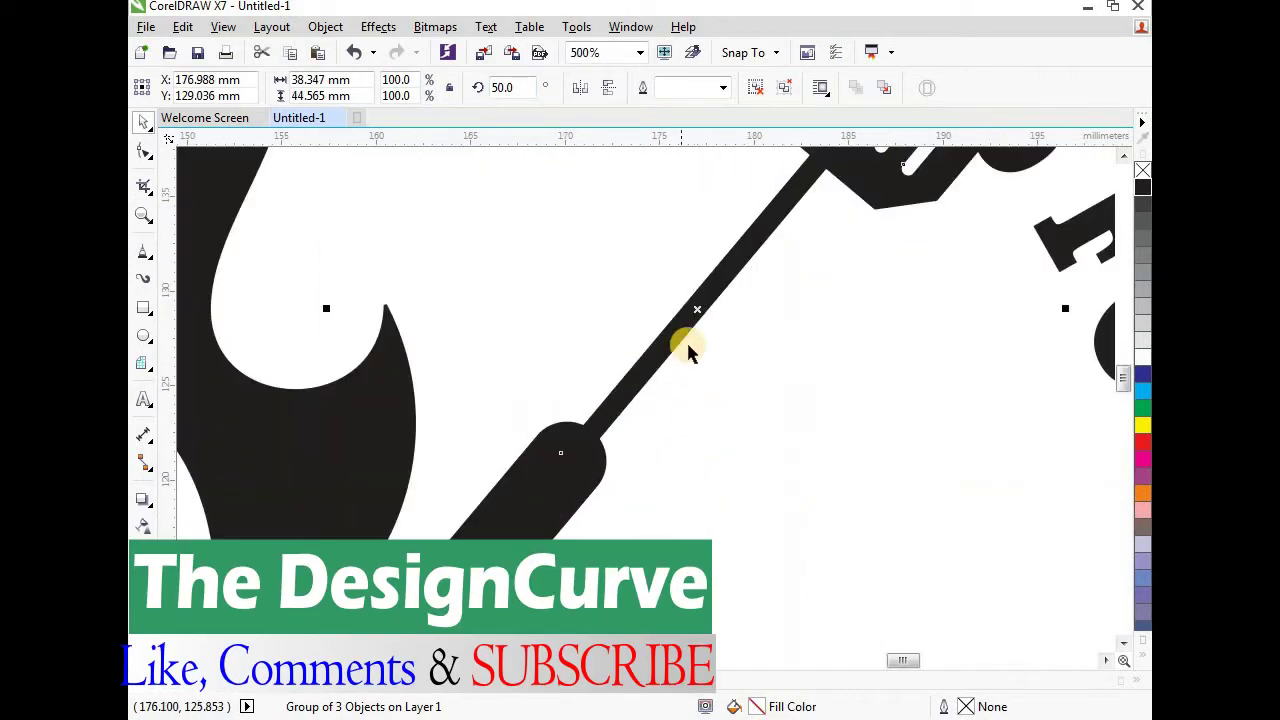
{"action": "mouse_move", "coordinate": [702, 311]}
{"action": "left_mouse_down"}
{"action": "mouse_move", "coordinate": [706, 274]}
{"action": "mouse_move", "coordinate": [701, 287]}
{"action": "left_mouse_up"}
{"action": "scroll", "coordinate": [704, 284], "scroll_direction": "down", "scroll_amount": 1}
{"action": "scroll", "coordinate": [700, 286], "scroll_direction": "down", "scroll_amount": 1}
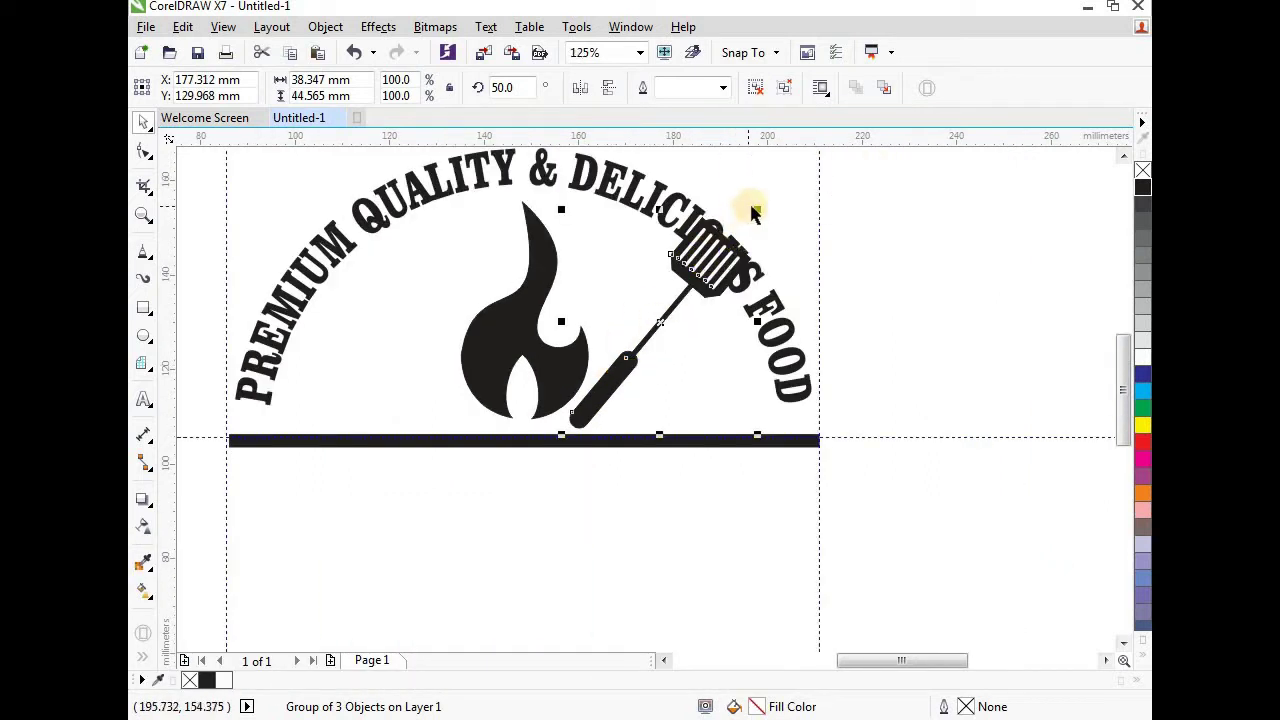
{"action": "left_click_drag", "start_coordinate": [752, 217], "coordinate": [736, 250]}
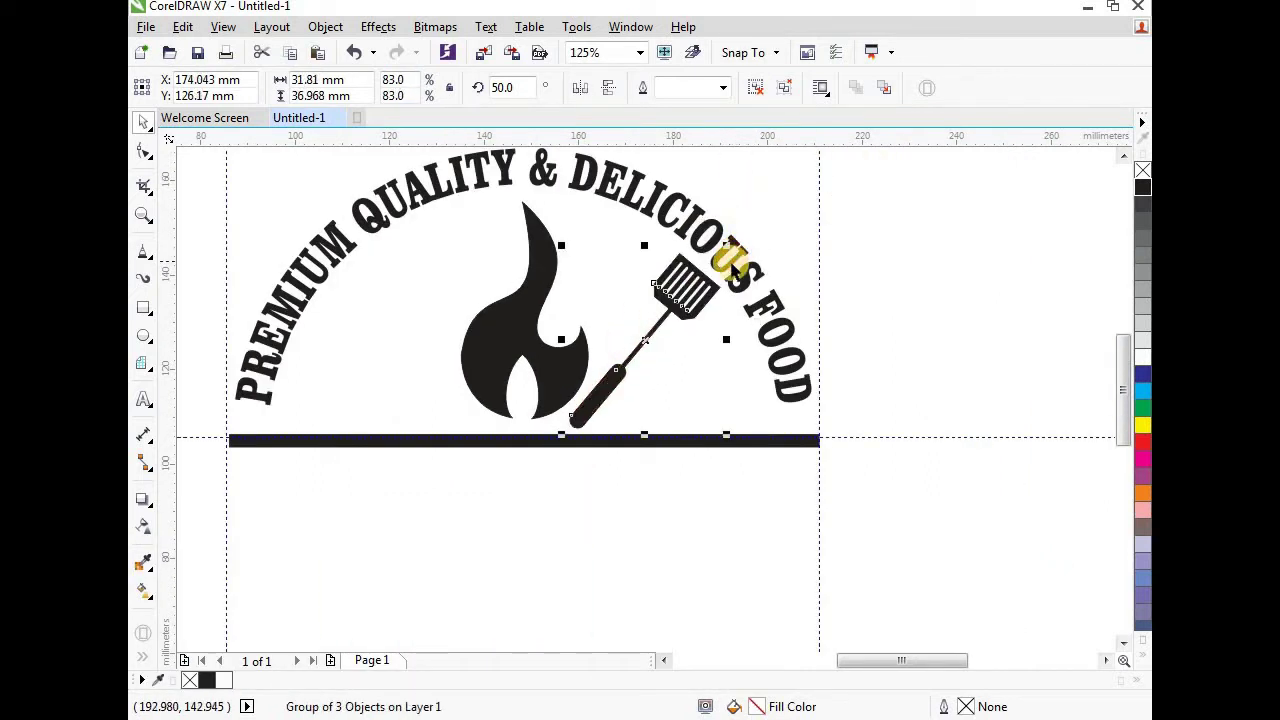
{"action": "left_click", "coordinate": [625, 503]}
Step: Ungroup the spare outlined handle and shaft at the page's upper edge
{"action": "scroll", "coordinate": [625, 503], "scroll_direction": "down", "scroll_amount": 2}
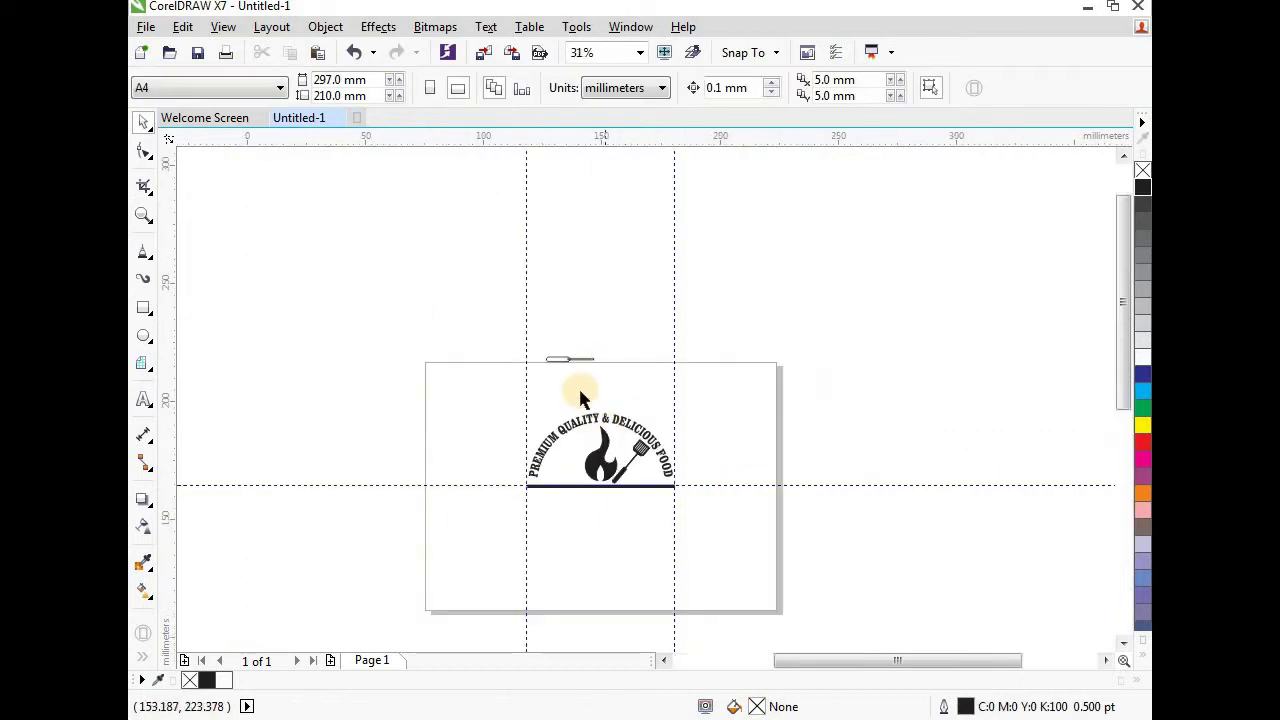
{"action": "scroll", "coordinate": [554, 360], "scroll_direction": "up", "scroll_amount": 2}
{"action": "left_click", "coordinate": [474, 351]}
{"action": "scroll", "coordinate": [476, 352], "scroll_direction": "up", "scroll_amount": 1}
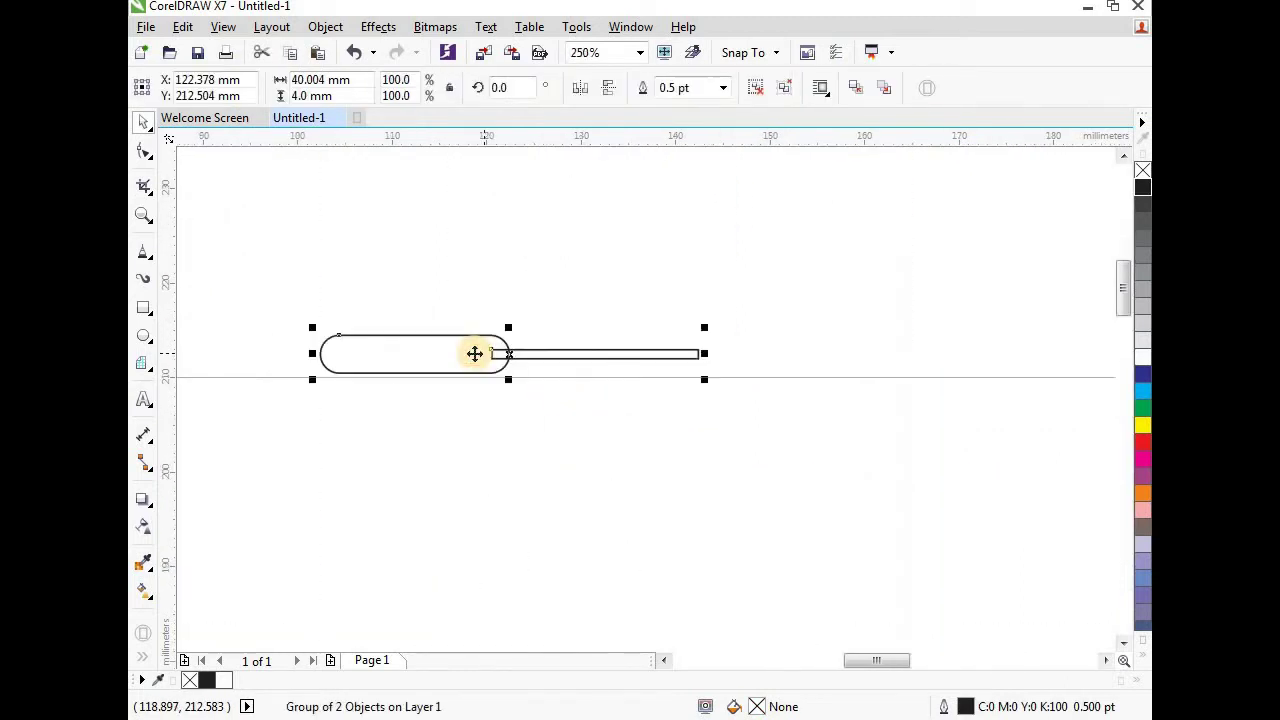
{"action": "left_click", "coordinate": [325, 26]}
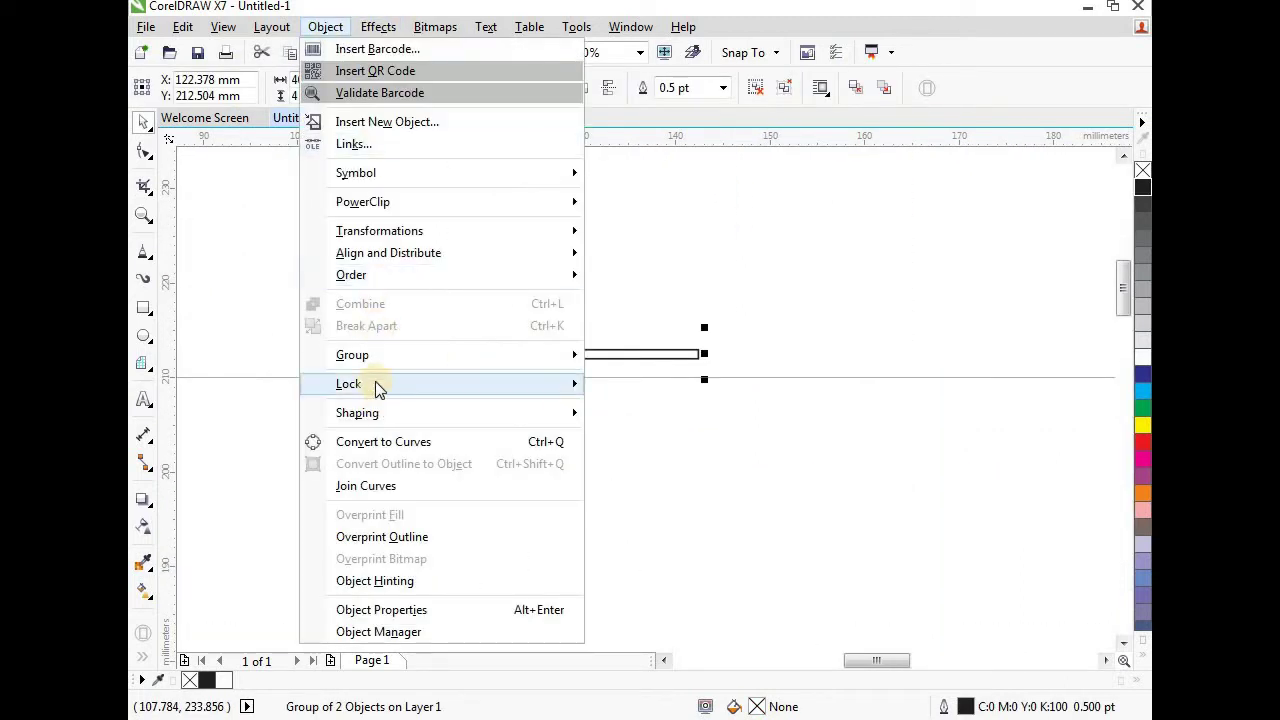
{"action": "mouse_move", "coordinate": [376, 360]}
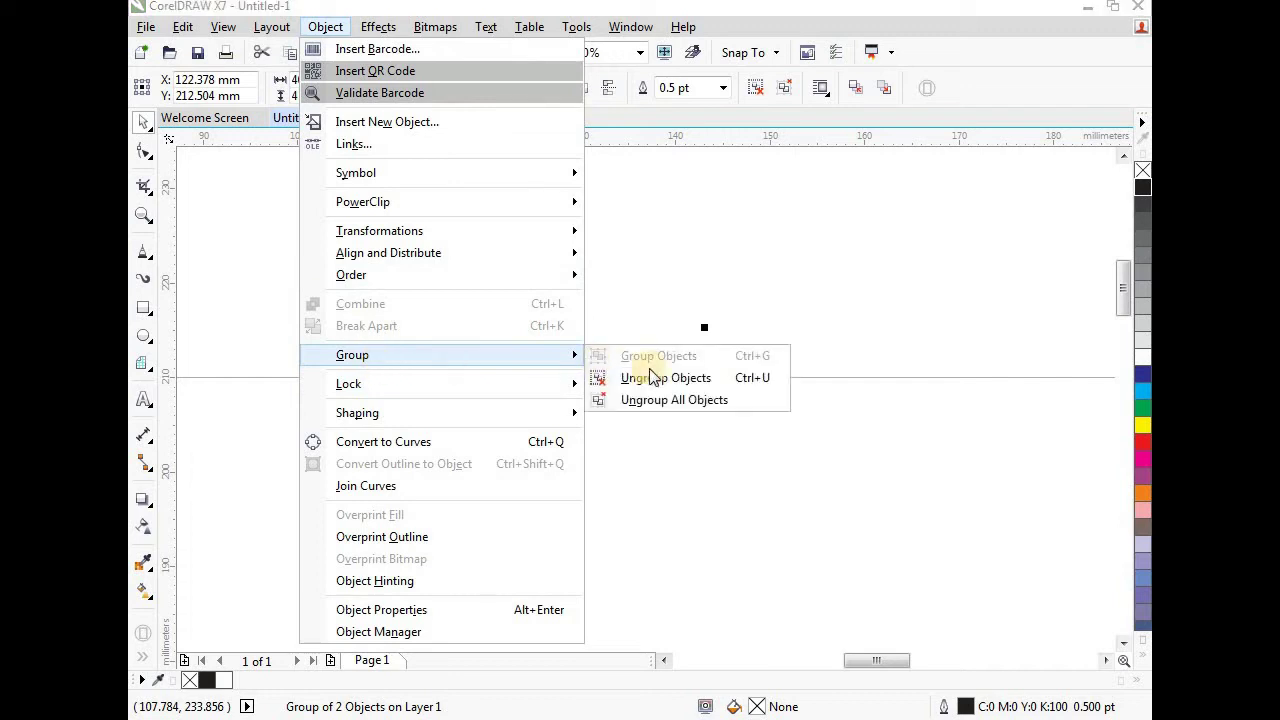
{"action": "left_click", "coordinate": [712, 388]}
{"action": "left_click", "coordinate": [600, 477]}
Step: Duplicate the rounded handle and move the copy to the far end of the shaft
{"action": "left_click", "coordinate": [434, 374]}
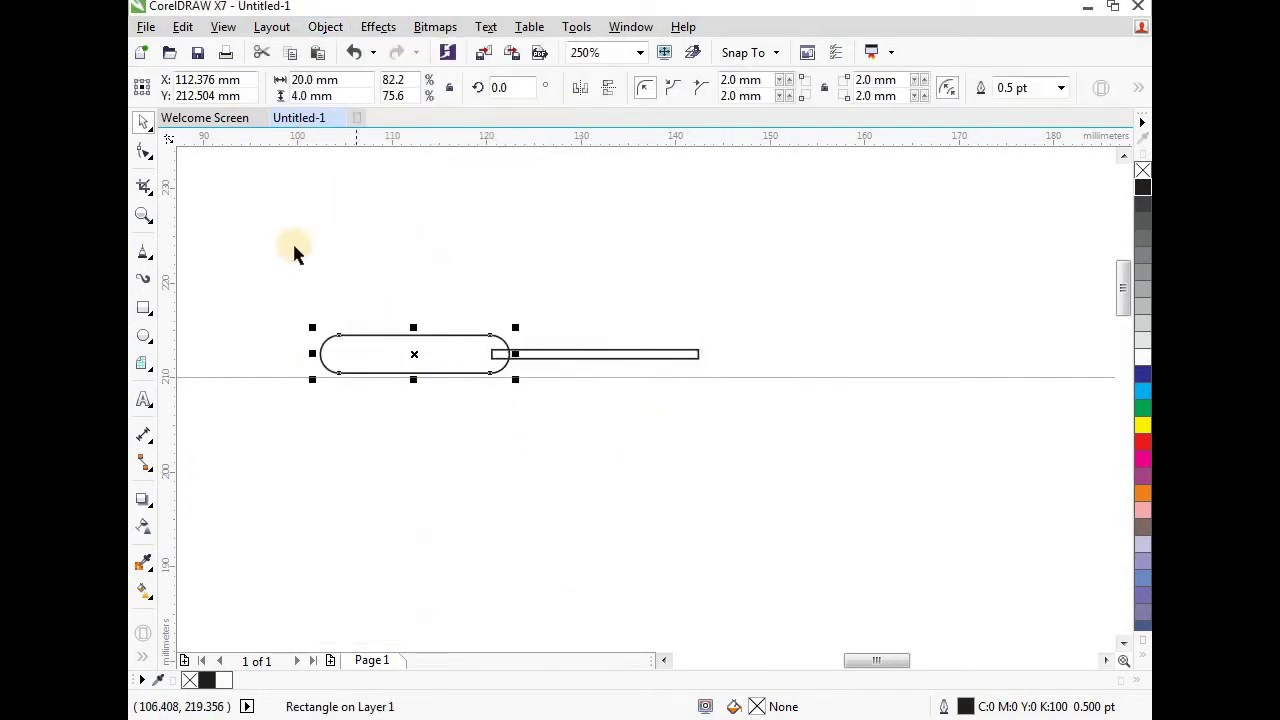
{"action": "left_click", "coordinate": [182, 27]}
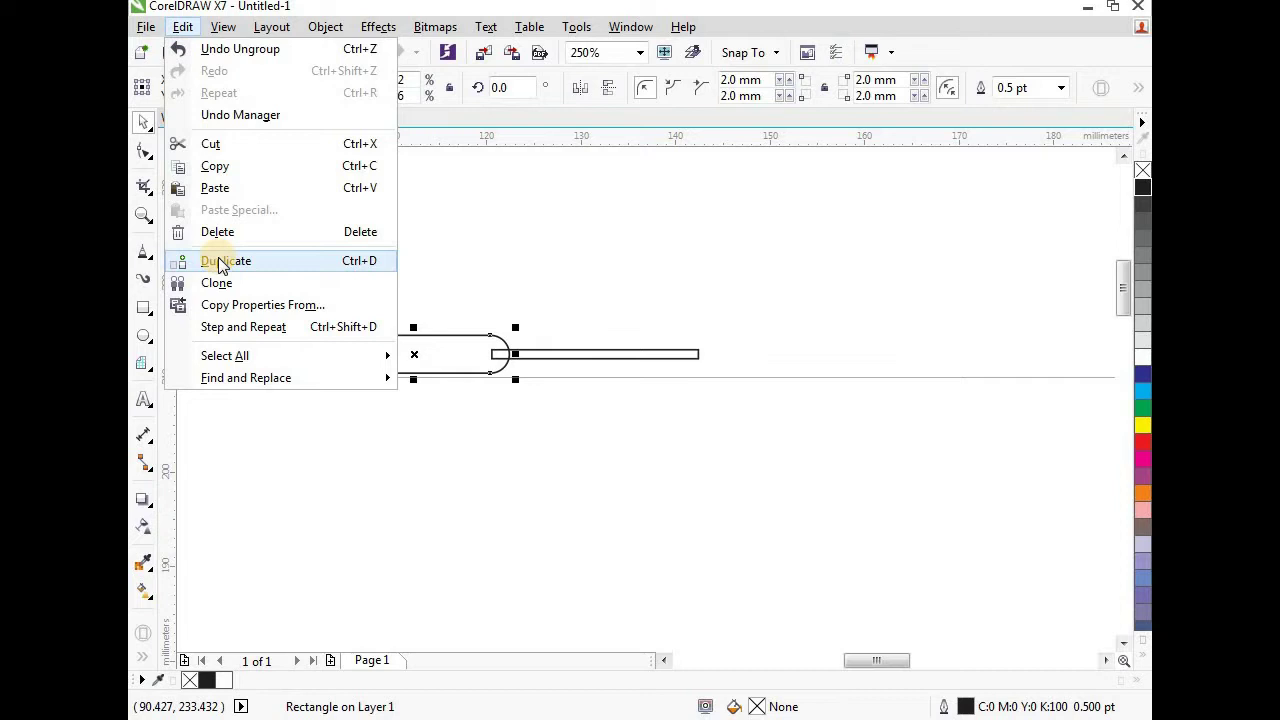
{"action": "left_click", "coordinate": [220, 261]}
{"action": "left_click_drag", "start_coordinate": [446, 309], "coordinate": [778, 353]}
Step: Align the copied rounded shape with the shaft's centre line and increase its height to about 5.3 mm
{"action": "scroll", "coordinate": [763, 349], "scroll_direction": "down", "scroll_amount": 1}
{"action": "scroll", "coordinate": [649, 374], "scroll_direction": "up", "scroll_amount": 2}
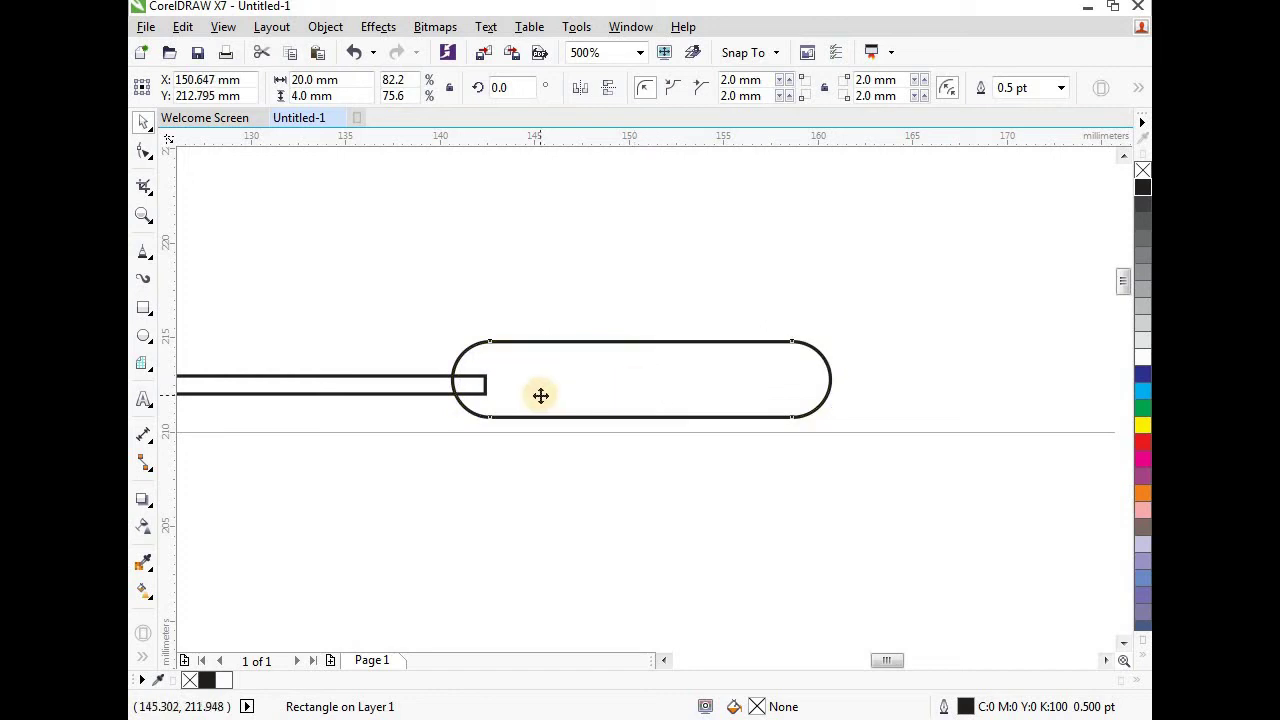
{"action": "scroll", "coordinate": [455, 396], "scroll_direction": "up", "scroll_amount": 1}
{"action": "mouse_move", "coordinate": [455, 396]}
{"action": "left_mouse_down"}
{"action": "mouse_move", "coordinate": [478, 407]}
{"action": "mouse_move", "coordinate": [460, 407]}
{"action": "left_mouse_up"}
{"action": "scroll", "coordinate": [380, 374], "scroll_direction": "down", "scroll_amount": 1}
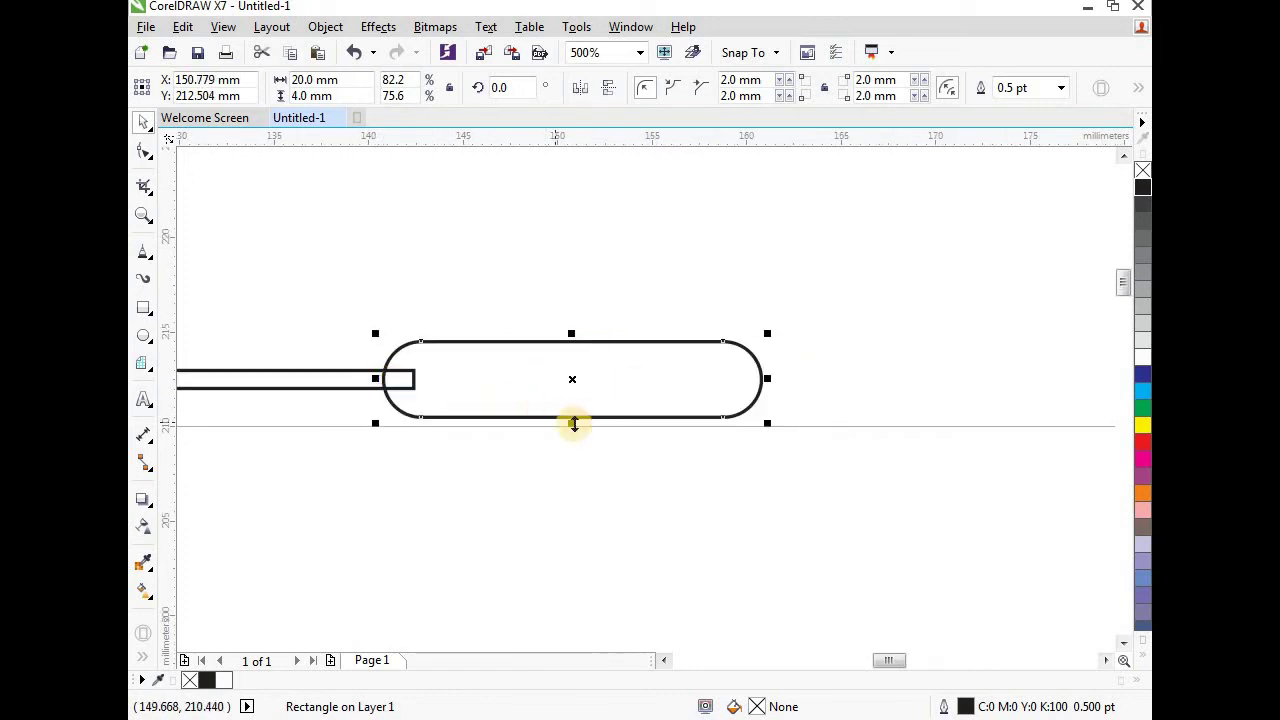
{"action": "left_click_drag", "start_coordinate": [567, 422], "coordinate": [569, 434]}
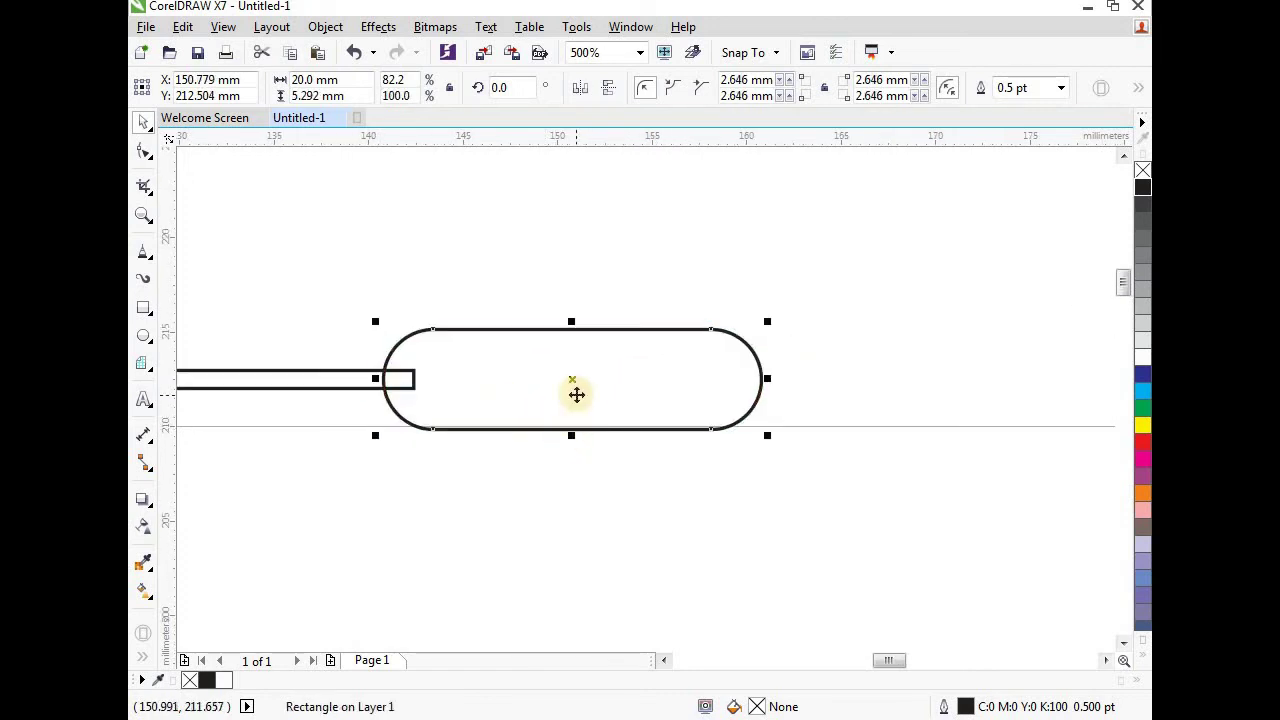
{"action": "scroll", "coordinate": [575, 390], "scroll_direction": "down", "scroll_amount": 1}
Step: Duplicate the 4 mm high handle again and place the copy over the taller rounded shape, offset beyond its outer end
{"action": "left_click", "coordinate": [277, 418]}
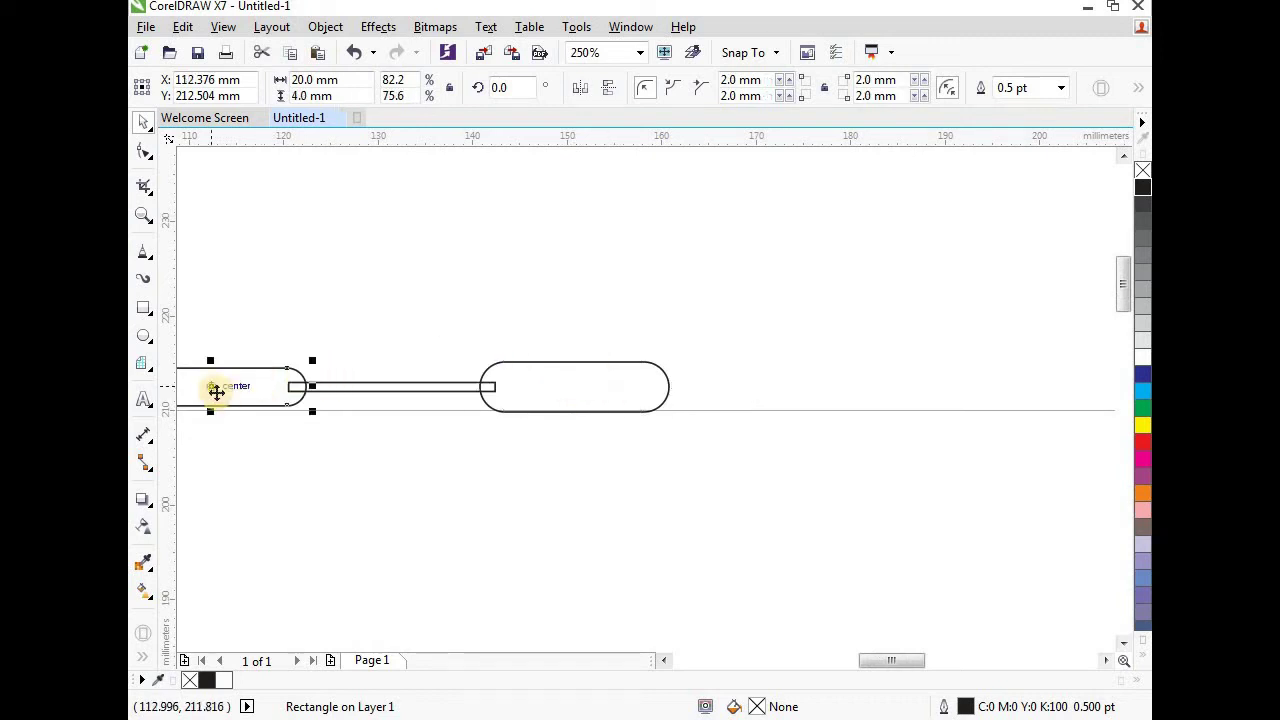
{"action": "left_click", "coordinate": [174, 31]}
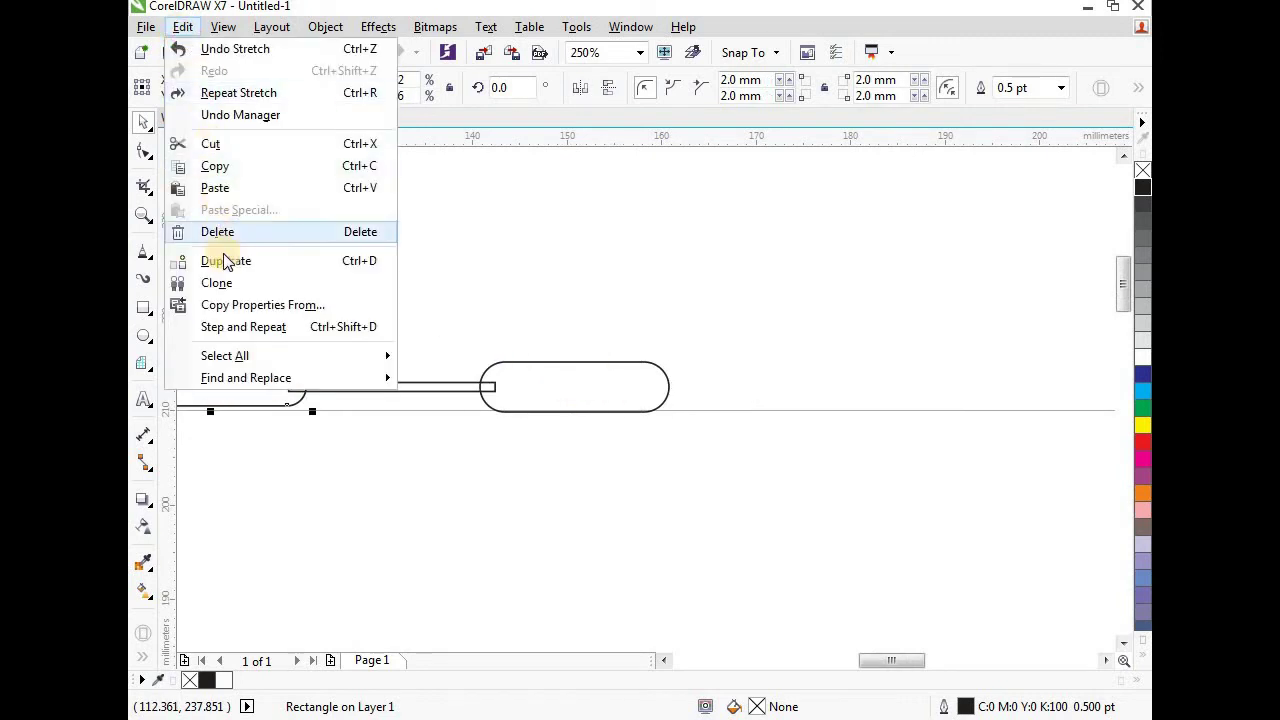
{"action": "left_click", "coordinate": [223, 260]}
{"action": "left_click_drag", "start_coordinate": [250, 335], "coordinate": [587, 387]}
{"action": "scroll", "coordinate": [676, 388], "scroll_direction": "up", "scroll_amount": 1}
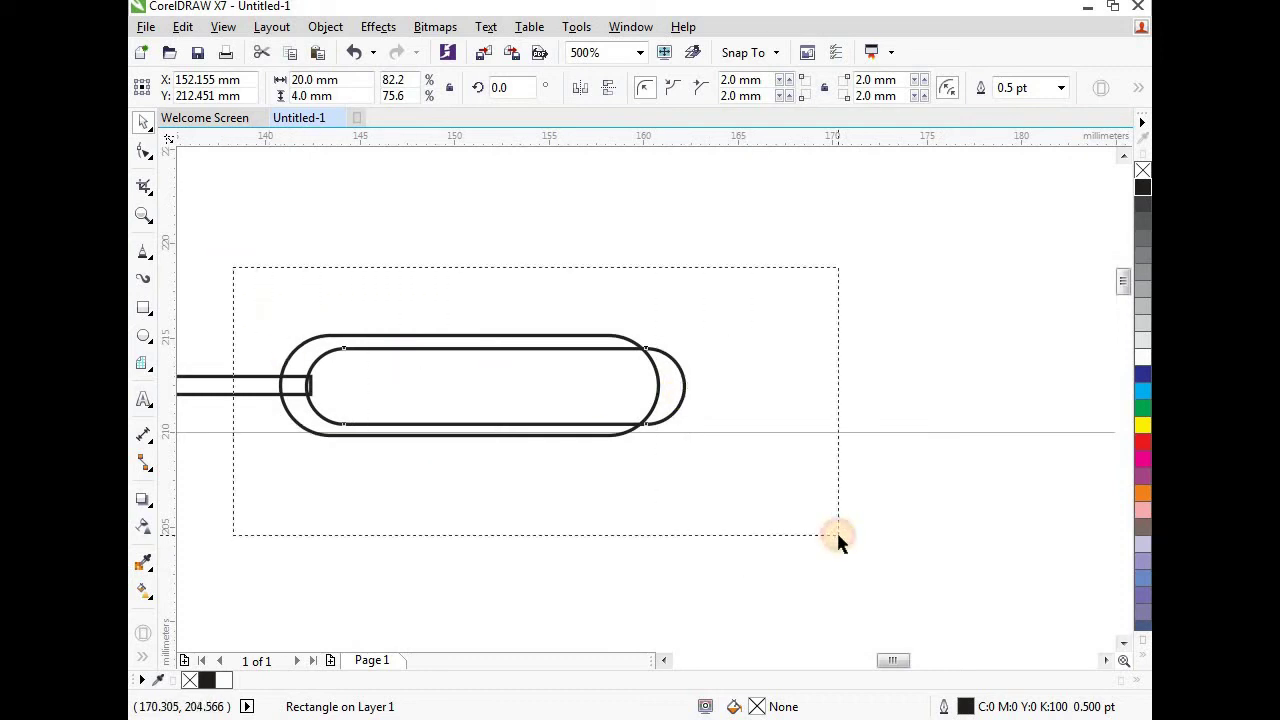
Step: Move the two overlapping rounded shapes together about 1.2 mm away from the handle, keeping them touching the shaft
{"action": "left_click_drag", "start_coordinate": [838, 537], "coordinate": [838, 537]}
{"action": "left_click_drag", "start_coordinate": [483, 389], "coordinate": [506, 389]}
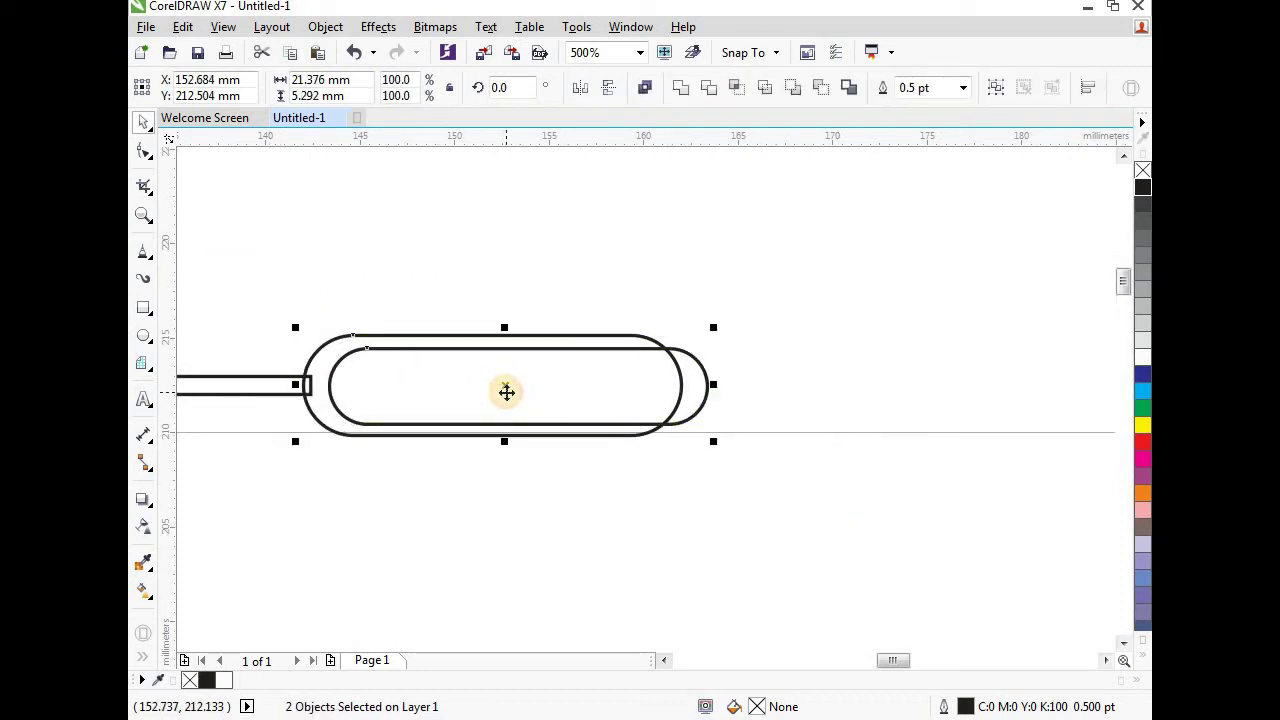
{"action": "left_click", "coordinate": [745, 385]}
Step: Reduce the height of the inner rounded shape to about 3.86 mm while keeping its centre
{"action": "left_click", "coordinate": [631, 404]}
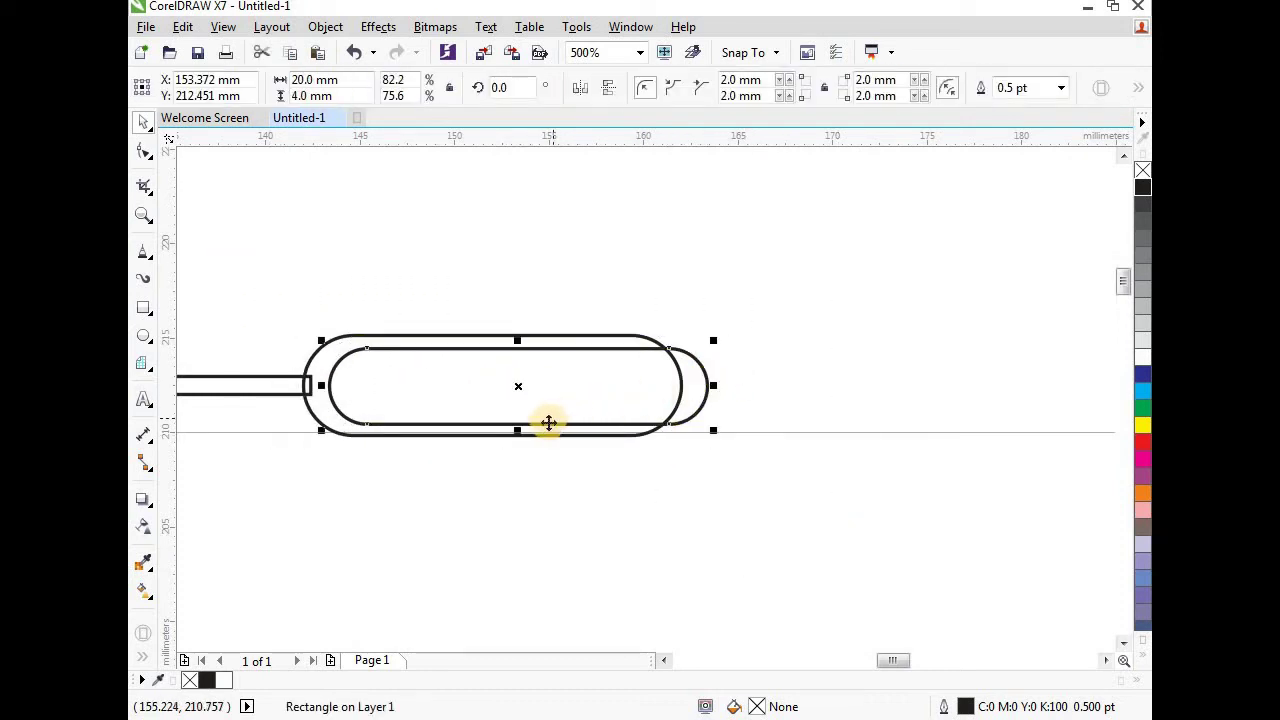
{"action": "scroll", "coordinate": [623, 417], "scroll_direction": "up", "scroll_amount": 1}
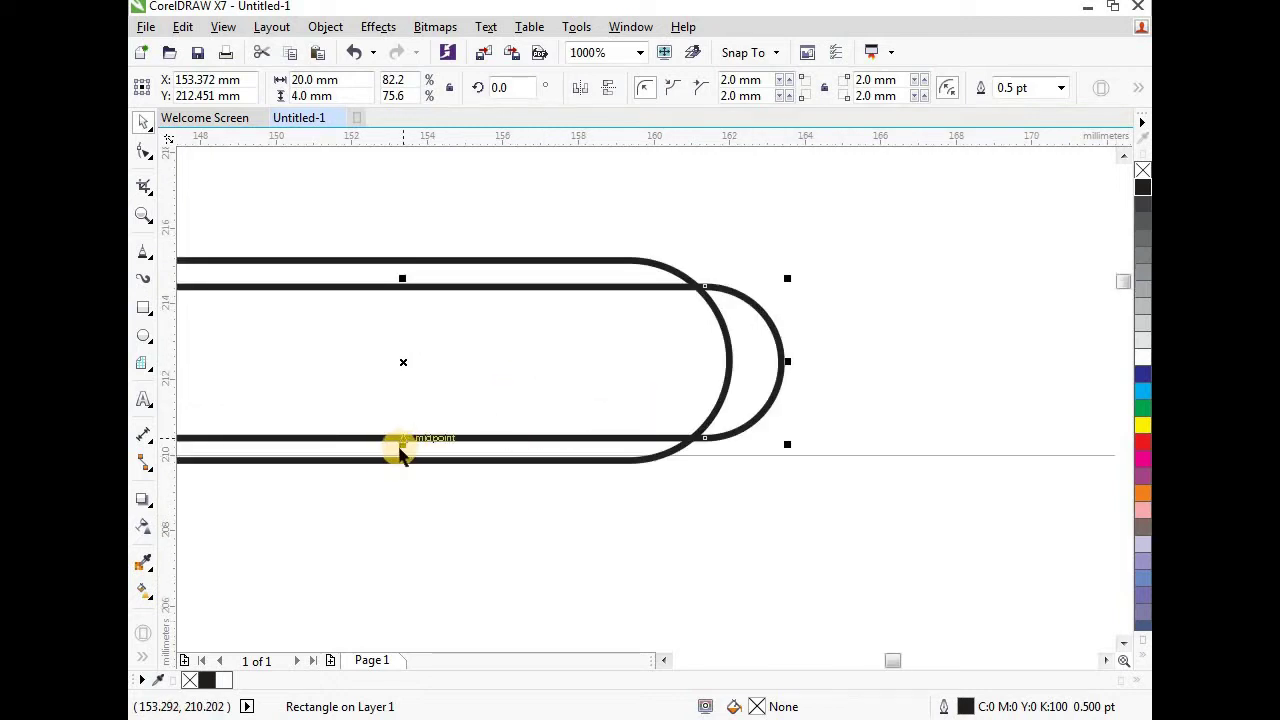
{"action": "scroll", "coordinate": [400, 452], "scroll_direction": "up", "scroll_amount": 3}
{"action": "left_click_drag", "start_coordinate": [432, 382], "coordinate": [440, 360]}
{"action": "scroll", "coordinate": [500, 395], "scroll_direction": "down", "scroll_amount": 5}
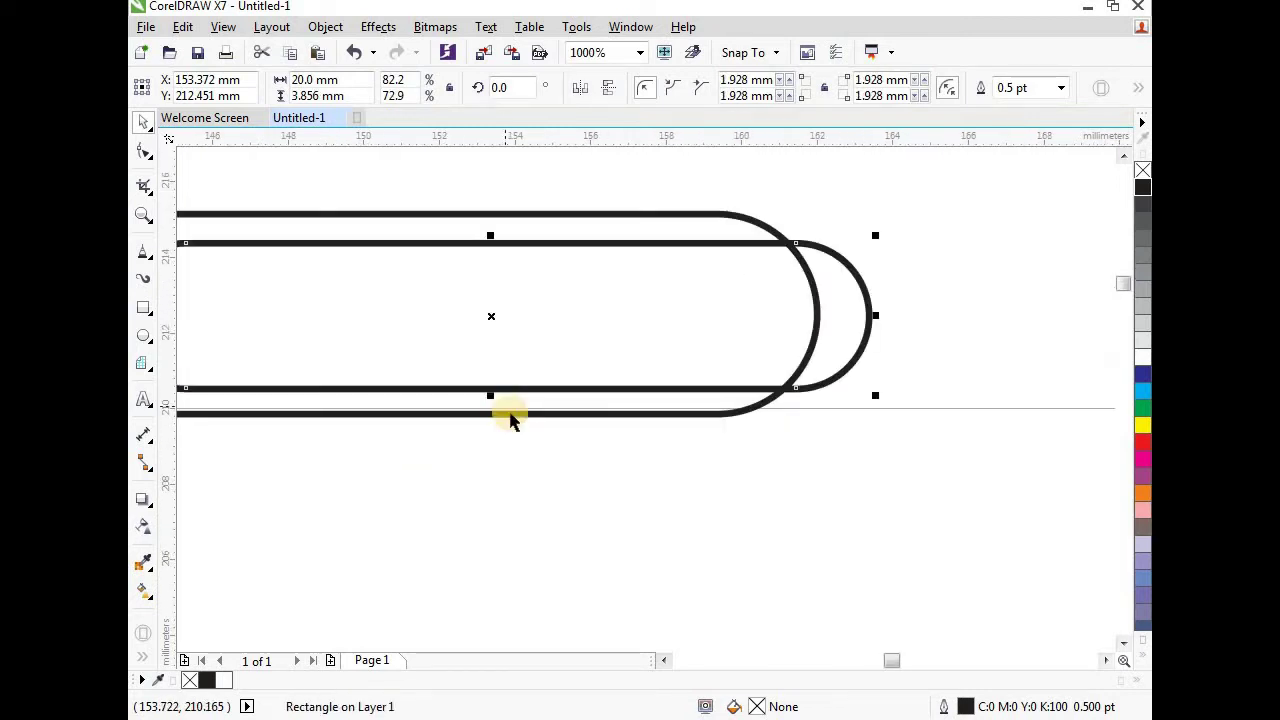
{"action": "left_click", "coordinate": [680, 346]}
{"action": "scroll", "coordinate": [564, 392], "scroll_direction": "up", "scroll_amount": 1}
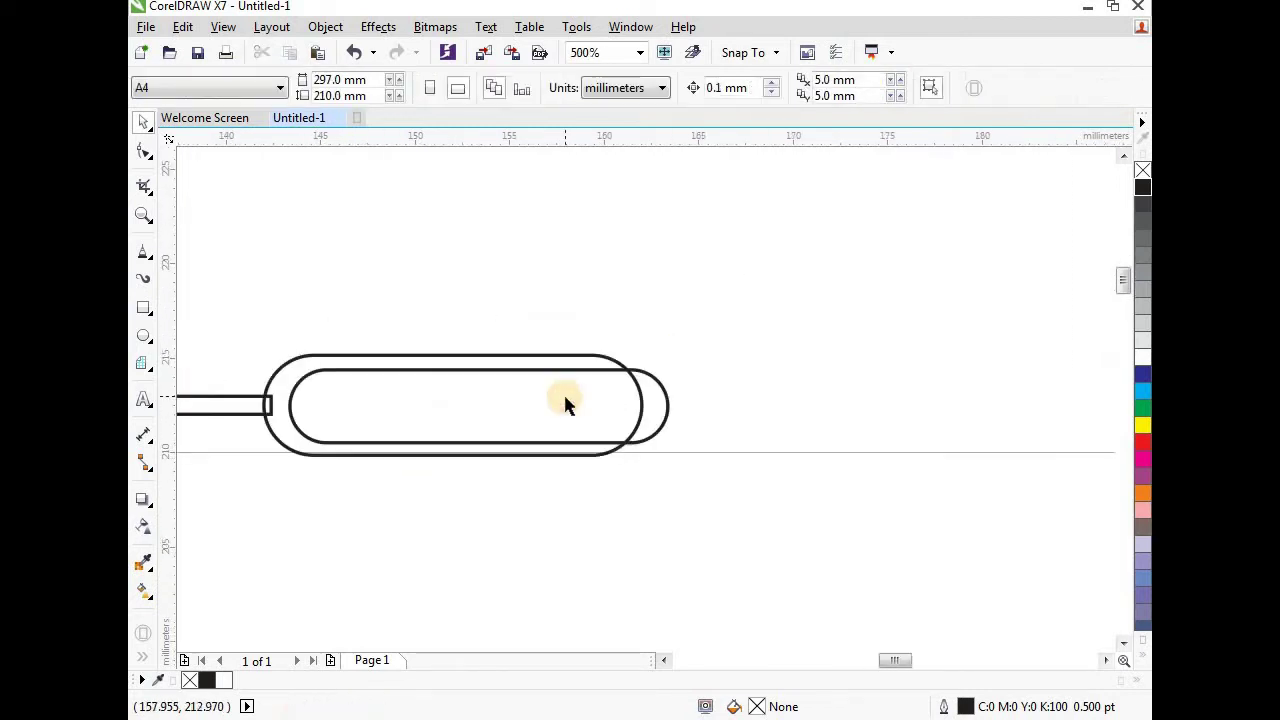
Step: Trim the taller rounded shape with the inner one to form a two-pronged fork head, and move the cutting shape clear of it
{"action": "left_click", "coordinate": [659, 423]}
{"action": "left_click", "coordinate": [480, 369], "text": "shift"}
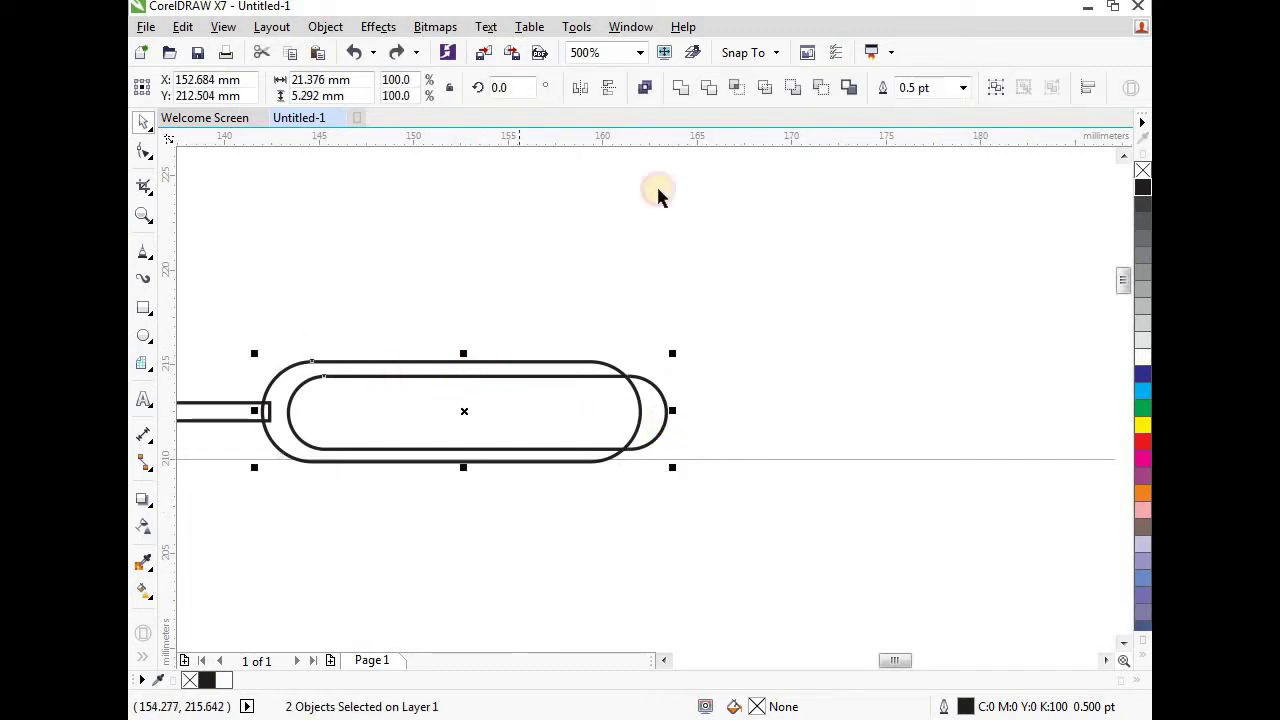
{"action": "left_click", "coordinate": [708, 89]}
{"action": "left_click", "coordinate": [735, 338]}
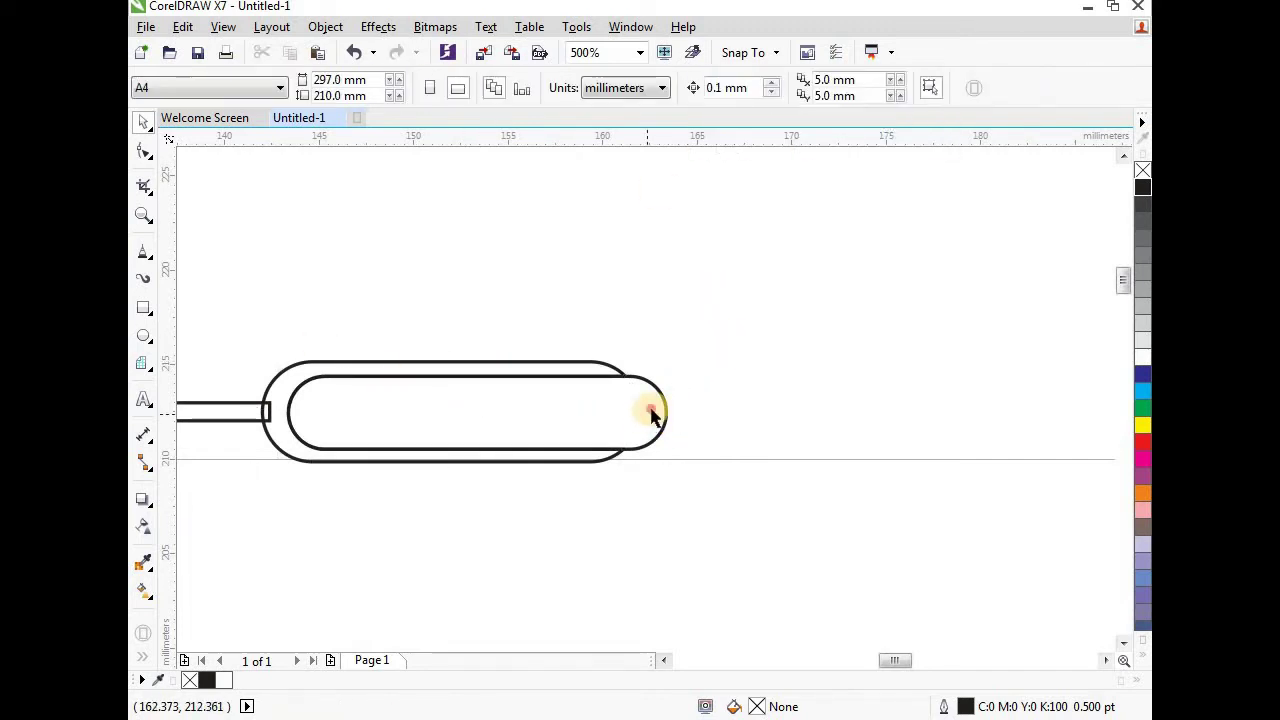
{"action": "left_click_drag", "start_coordinate": [650, 410], "coordinate": [858, 232]}
{"action": "scroll", "coordinate": [808, 408], "scroll_direction": "down", "scroll_amount": 1}
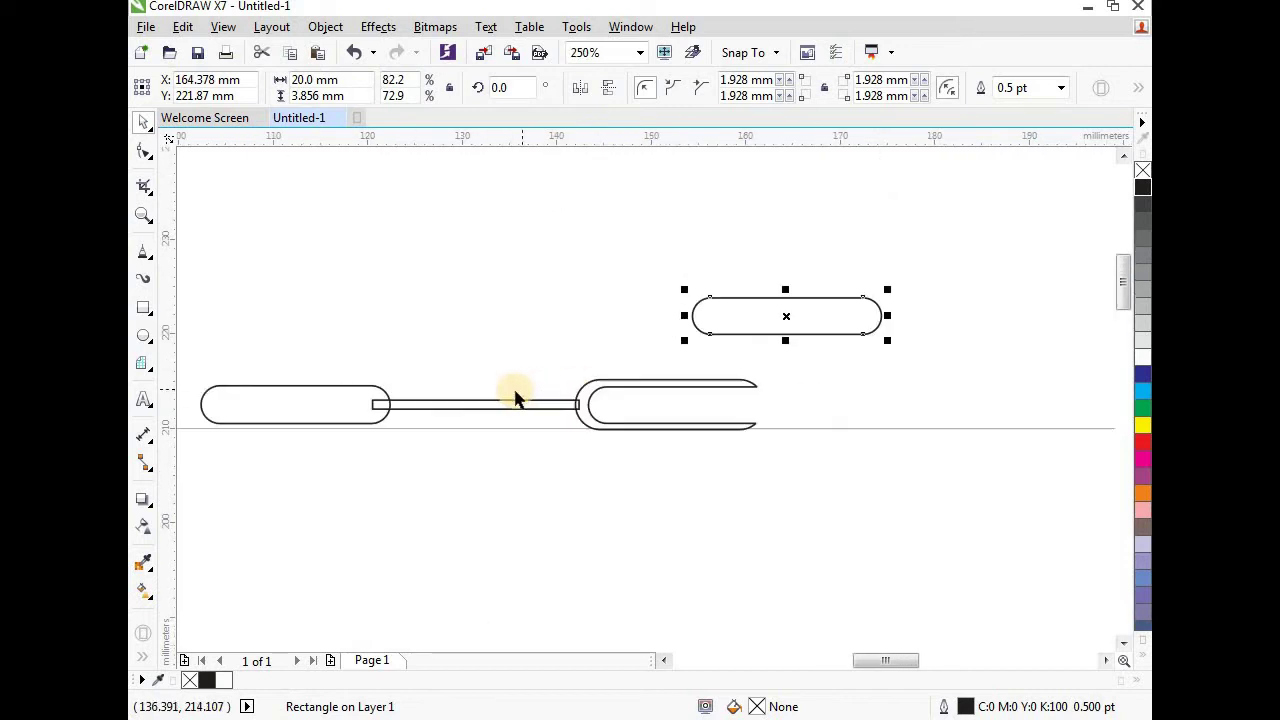
Step: Shorten the fork head horizontally from its open end to about 12 mm long
{"action": "scroll", "coordinate": [560, 405], "scroll_direction": "down", "scroll_amount": 1}
{"action": "scroll", "coordinate": [594, 417], "scroll_direction": "up", "scroll_amount": 1}
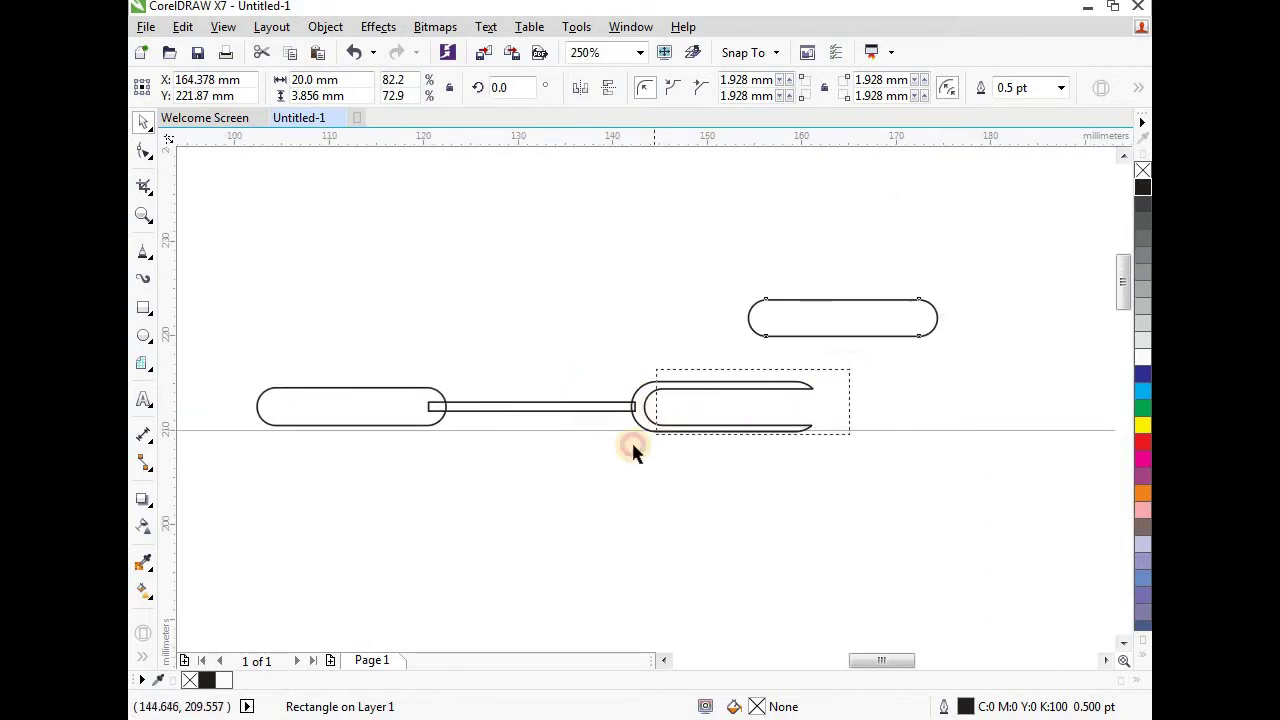
{"action": "left_click", "coordinate": [800, 405]}
{"action": "left_click_drag", "start_coordinate": [820, 405], "coordinate": [752, 410]}
{"action": "left_click", "coordinate": [772, 422]}
Step: Fill the fork's handle, shaft and head with black
{"action": "left_click", "coordinate": [608, 405]}
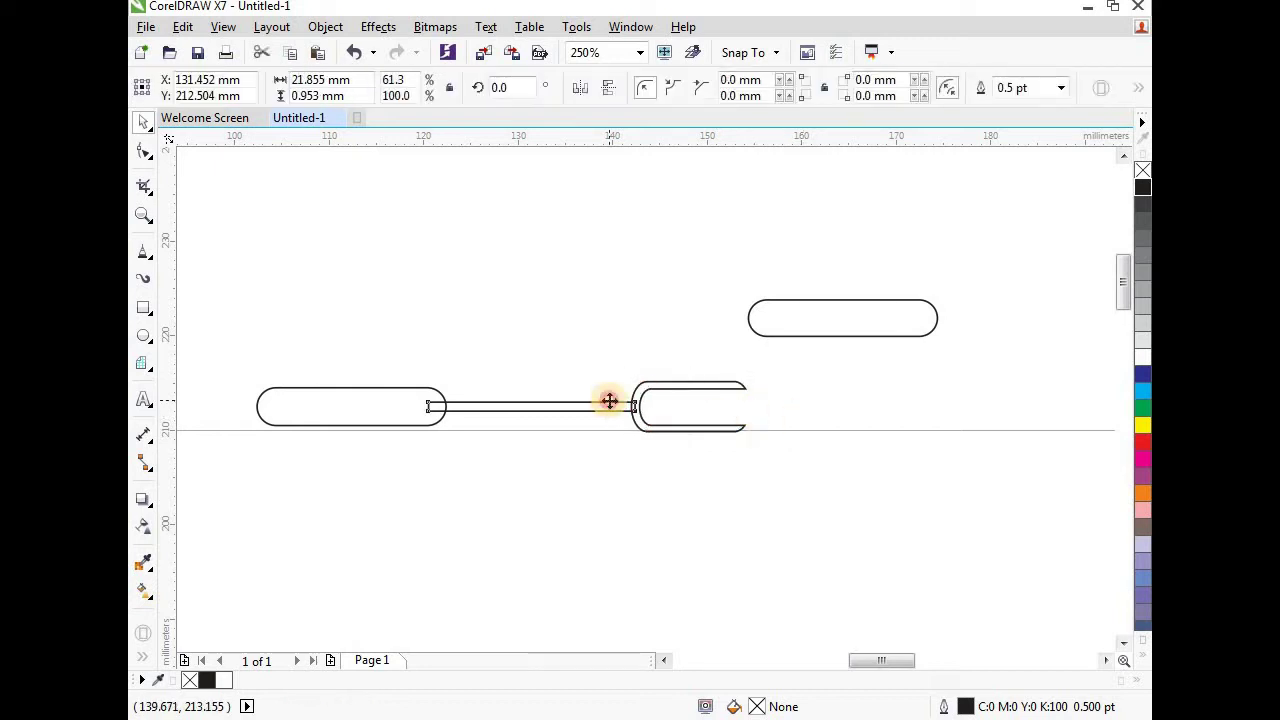
{"action": "left_click", "coordinate": [297, 387]}
{"action": "left_click_drag", "start_coordinate": [225, 314], "coordinate": [778, 494]}
{"action": "left_click", "coordinate": [1147, 187]}
Step: Delete the leftover rounded cutting shape above the fork
{"action": "scroll", "coordinate": [860, 223], "scroll_direction": "down", "scroll_amount": 1}
{"action": "left_click", "coordinate": [857, 270]}
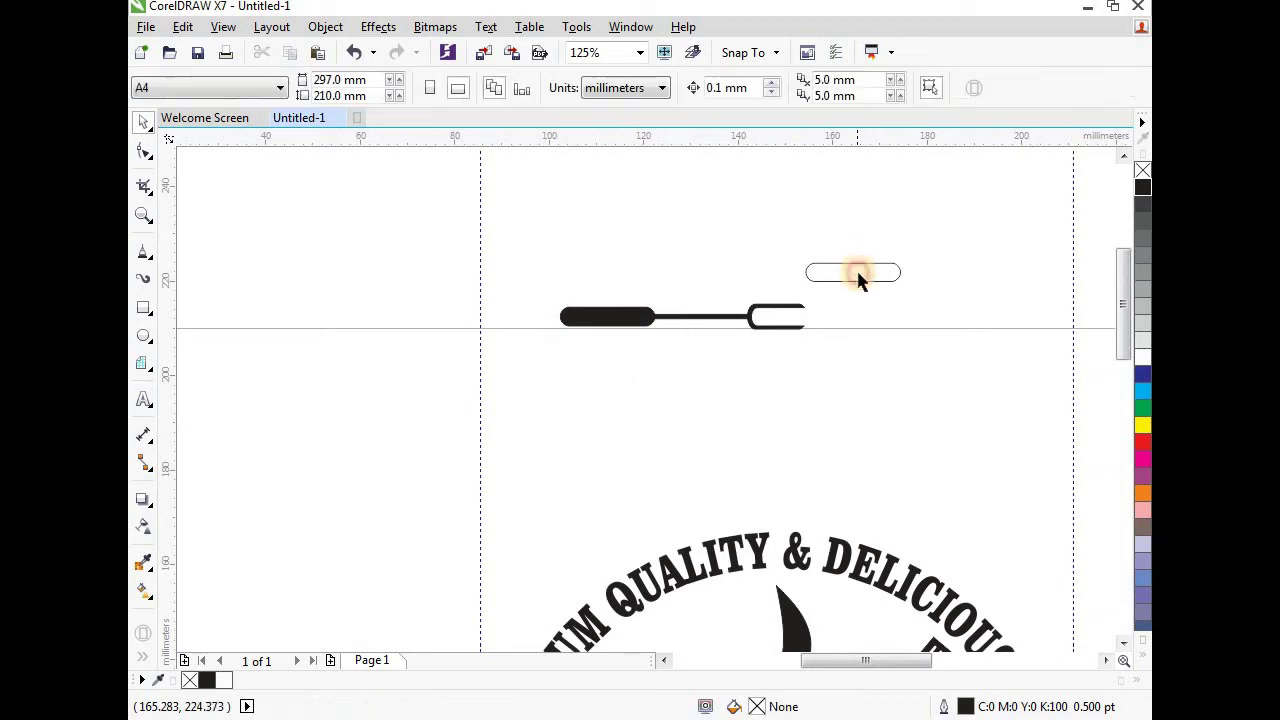
{"action": "right_click", "coordinate": [858, 273]}
{"action": "left_click", "coordinate": [930, 425]}
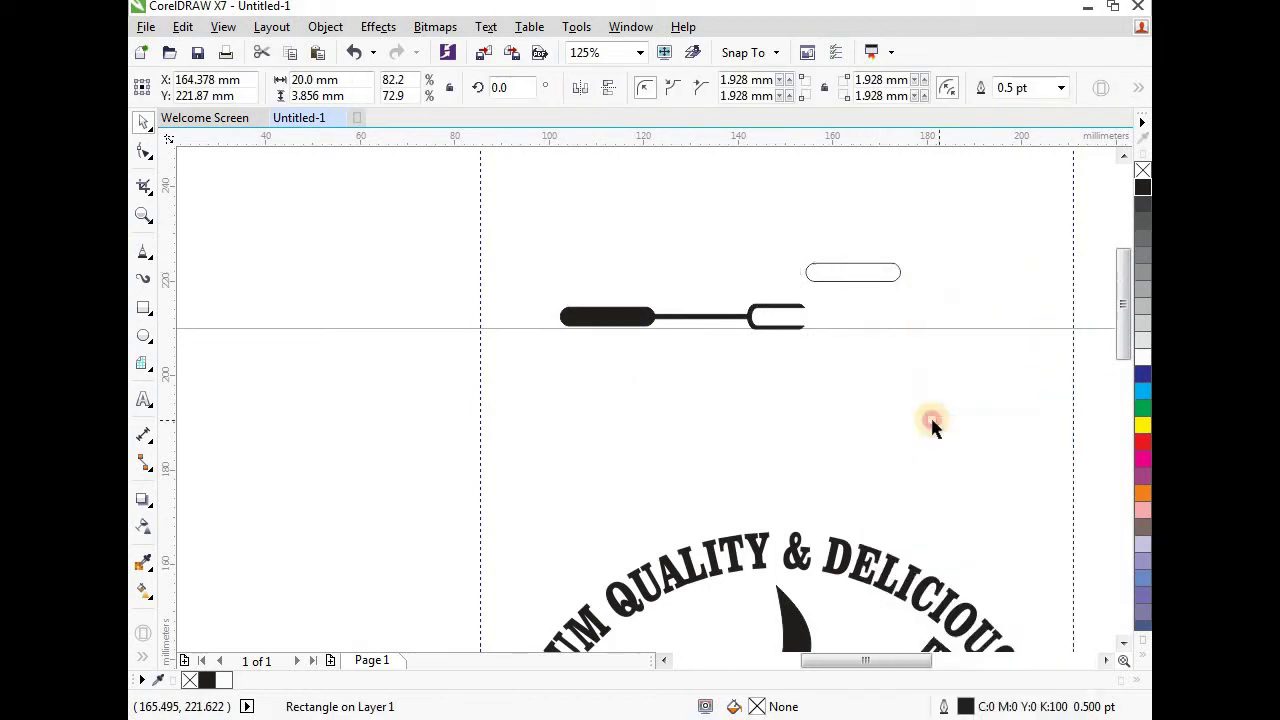
Step: Group the fork's handle, shaft and head into one object
{"action": "left_click_drag", "start_coordinate": [833, 392], "coordinate": [766, 369]}
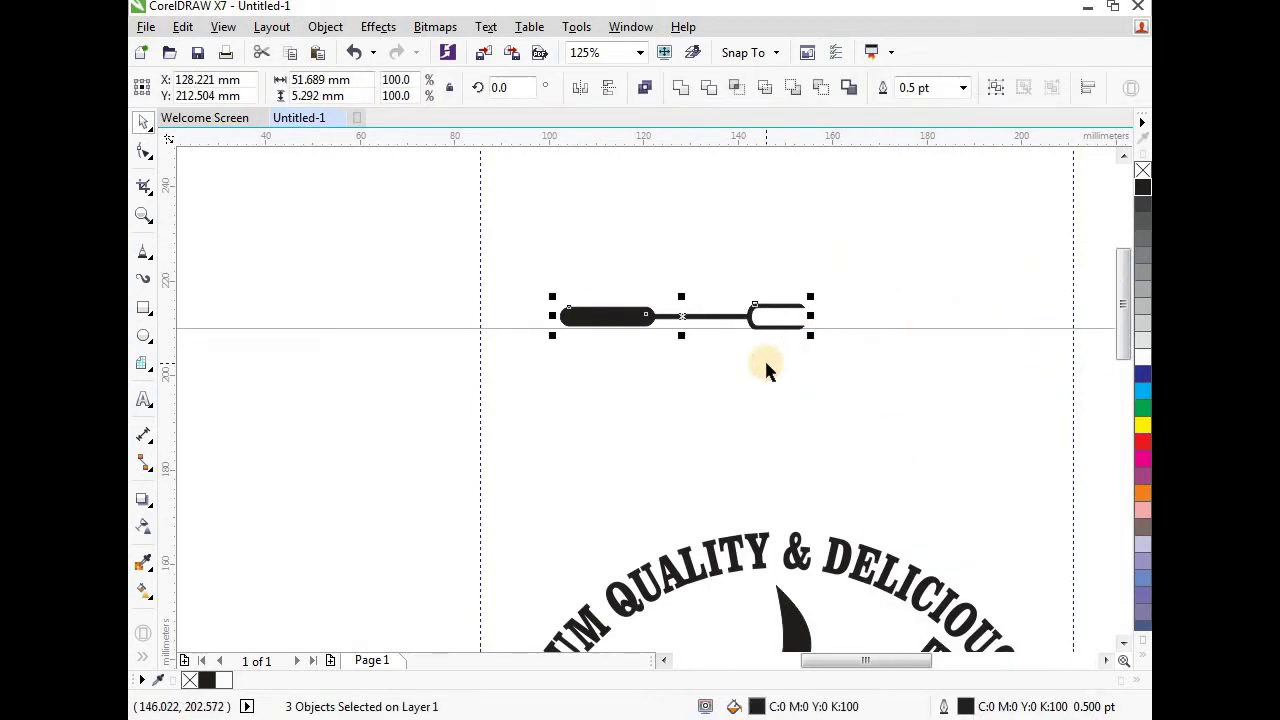
{"action": "left_click", "coordinate": [327, 26]}
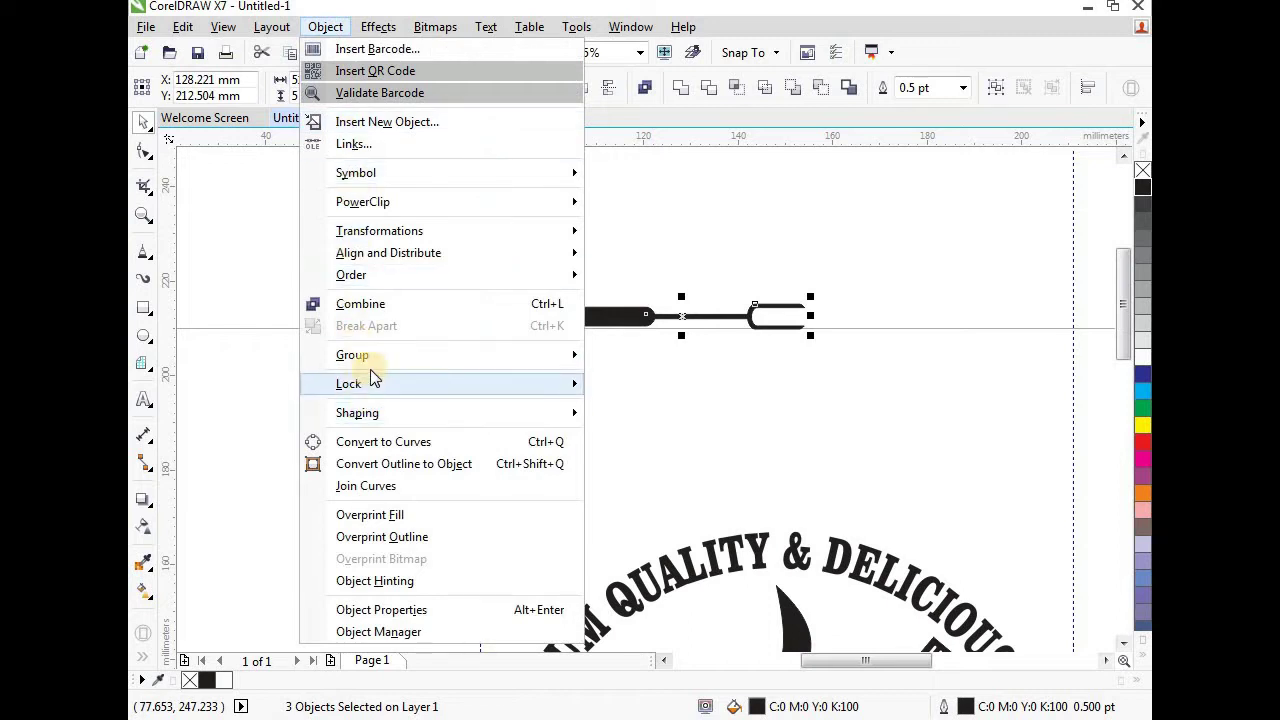
{"action": "left_click", "coordinate": [670, 356]}
Step: Move the fork group beside the logo's outer left edge, rotate it 50 degrees and mirror it horizontally
{"action": "scroll", "coordinate": [638, 262], "scroll_direction": "down", "scroll_amount": 2}
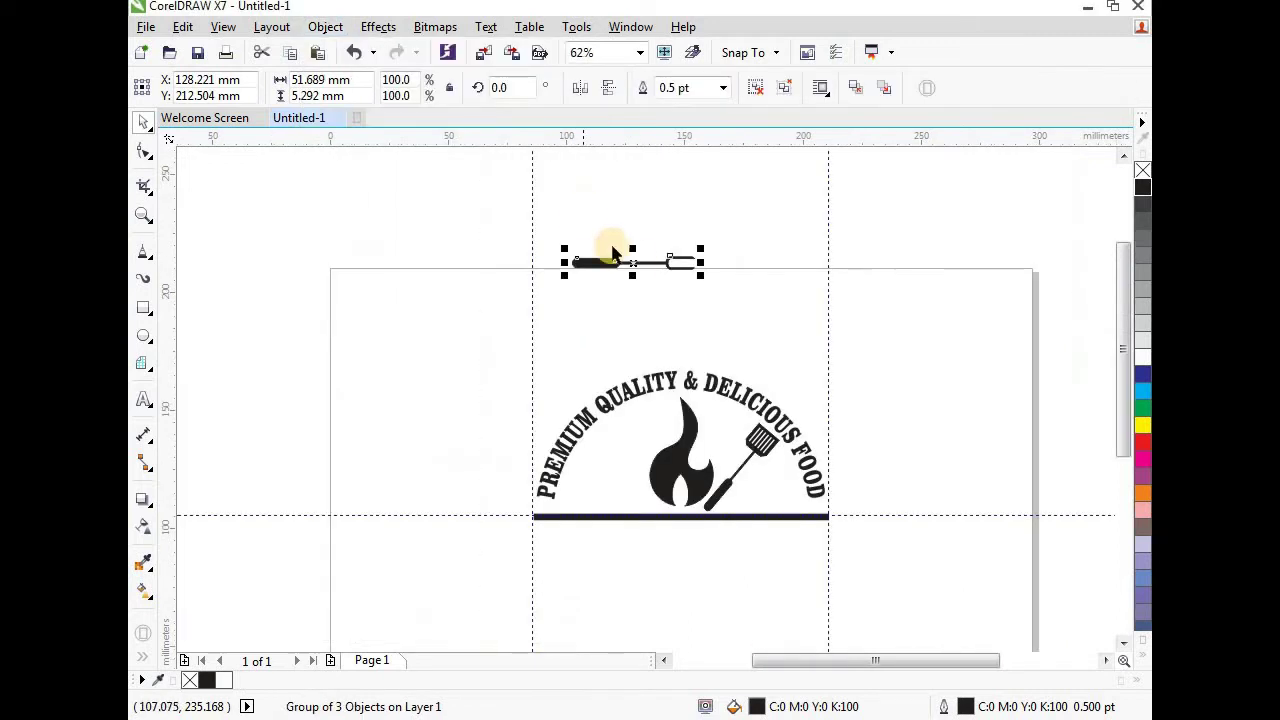
{"action": "left_click_drag", "start_coordinate": [638, 262], "coordinate": [494, 362]}
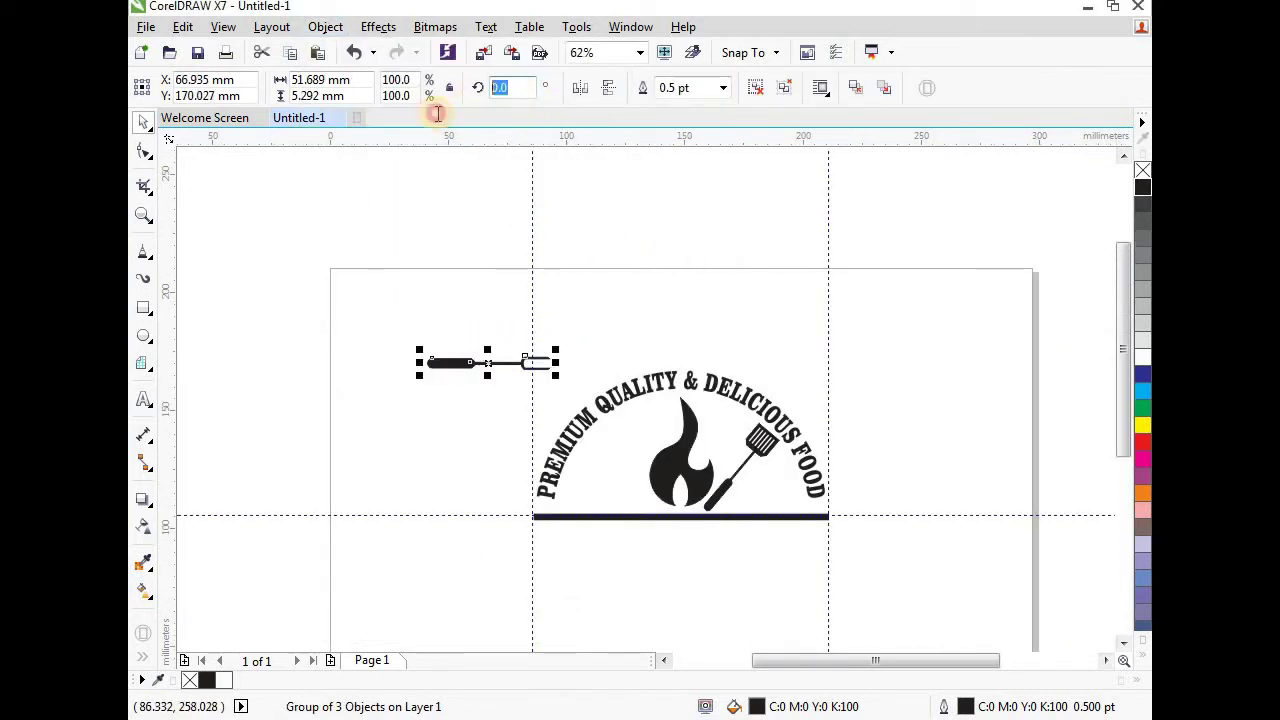
{"action": "type", "text": "50"}
{"action": "key", "text": "Return"}
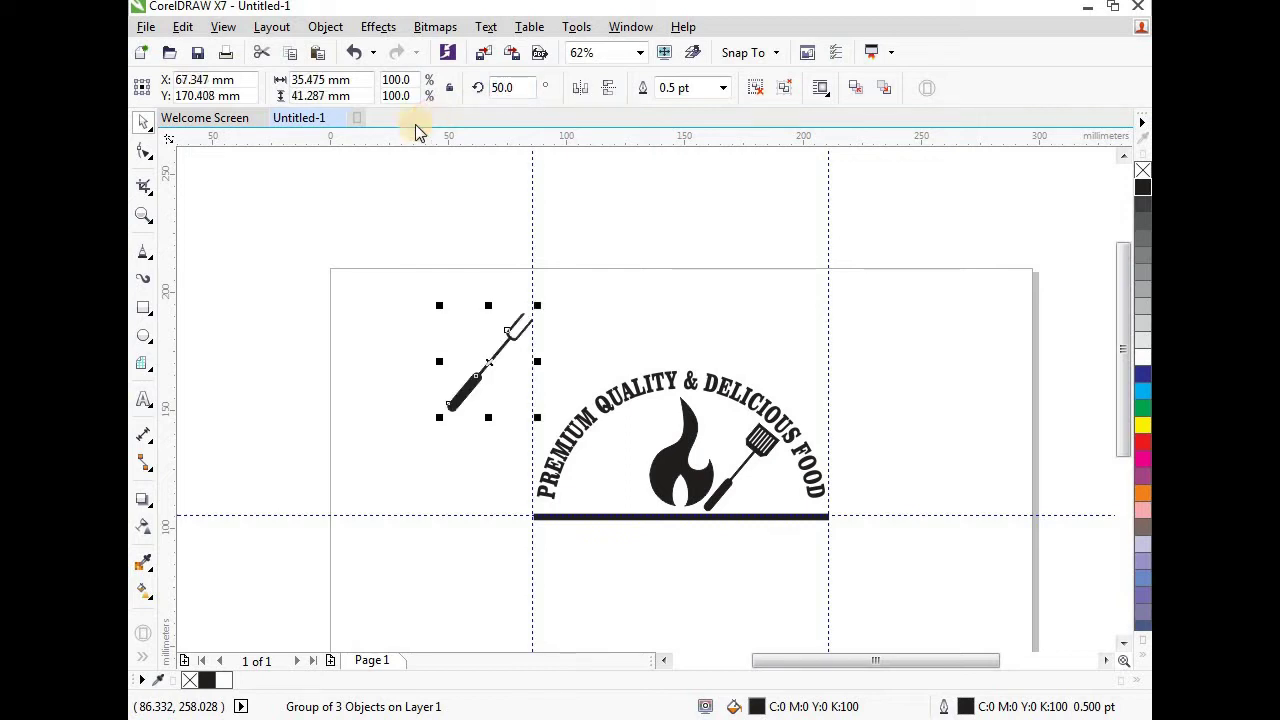
{"action": "left_click", "coordinate": [580, 90]}
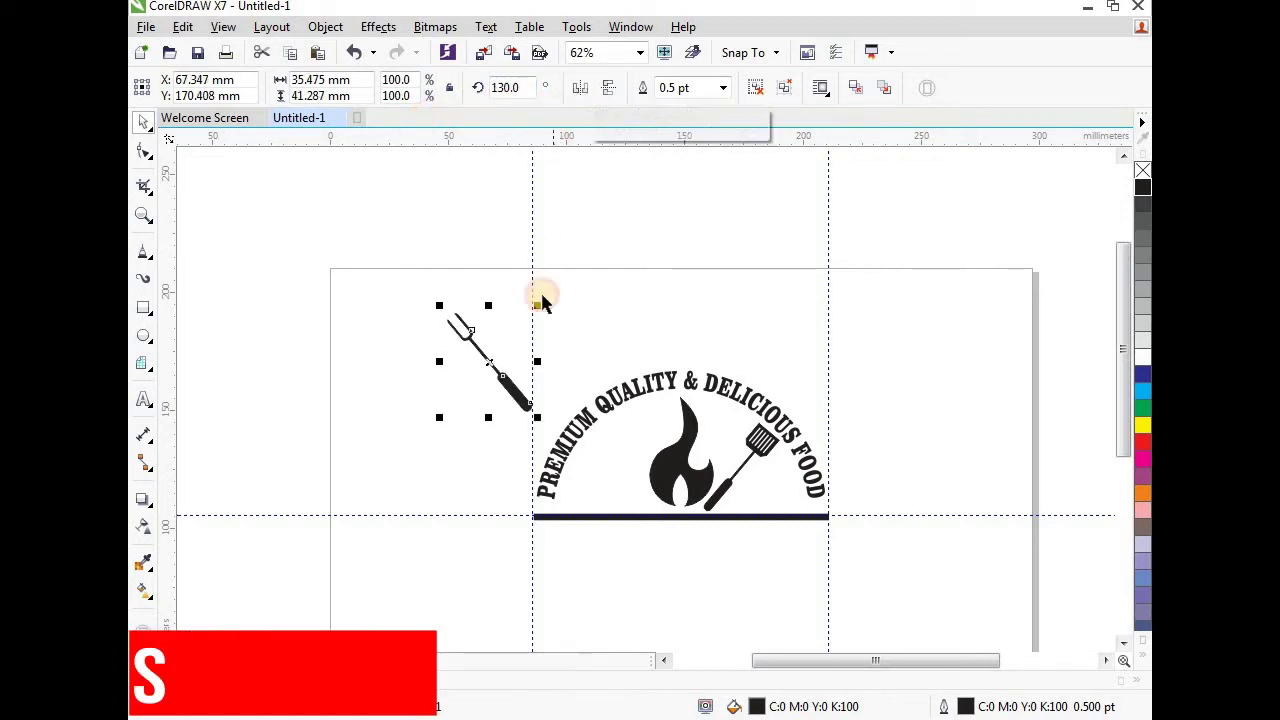
Step: Place the fork inside the arch on the flame's left side and scale it down proportionally to about 82.4%
{"action": "left_click_drag", "start_coordinate": [477, 371], "coordinate": [624, 466]}
{"action": "scroll", "coordinate": [660, 525], "scroll_direction": "up", "scroll_amount": 4}
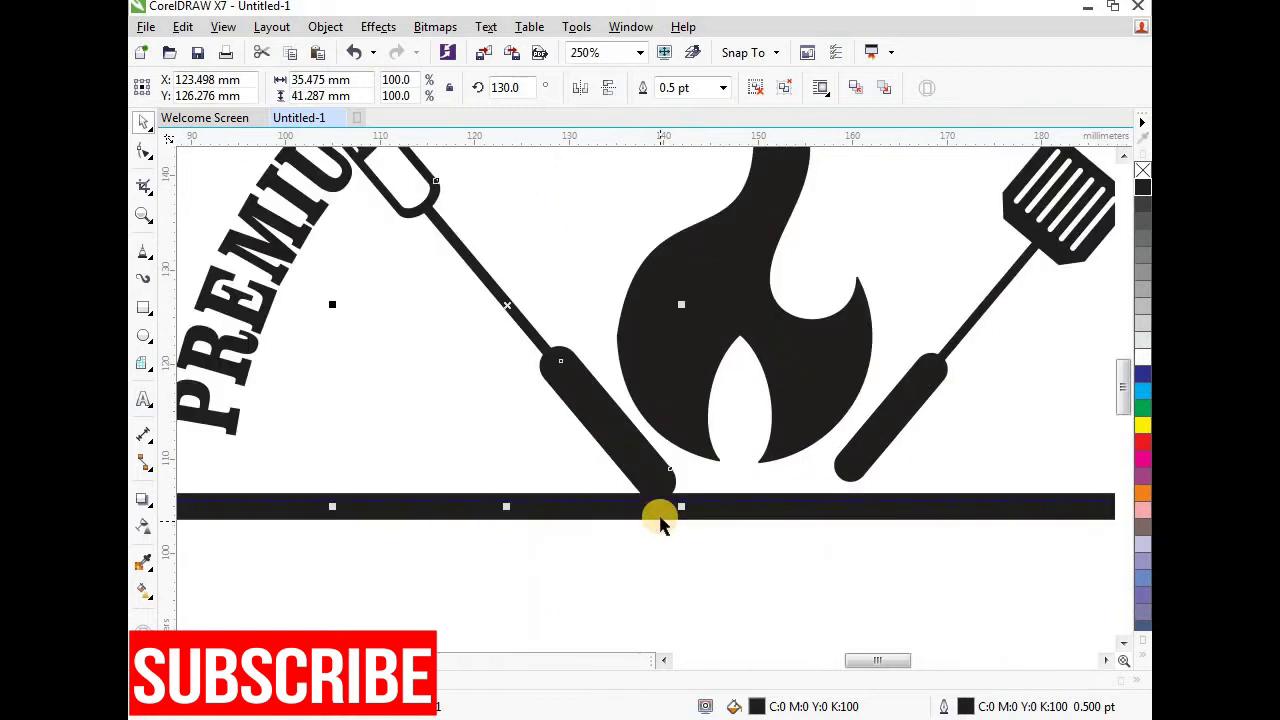
{"action": "left_click_drag", "start_coordinate": [681, 508], "coordinate": [500, 294]}
{"action": "scroll", "coordinate": [629, 457], "scroll_direction": "down", "scroll_amount": 2}
{"action": "scroll", "coordinate": [490, 298], "scroll_direction": "up", "scroll_amount": 2}
{"action": "scroll", "coordinate": [611, 449], "scroll_direction": "down", "scroll_amount": 3}
{"action": "scroll", "coordinate": [673, 457], "scroll_direction": "up", "scroll_amount": 2}
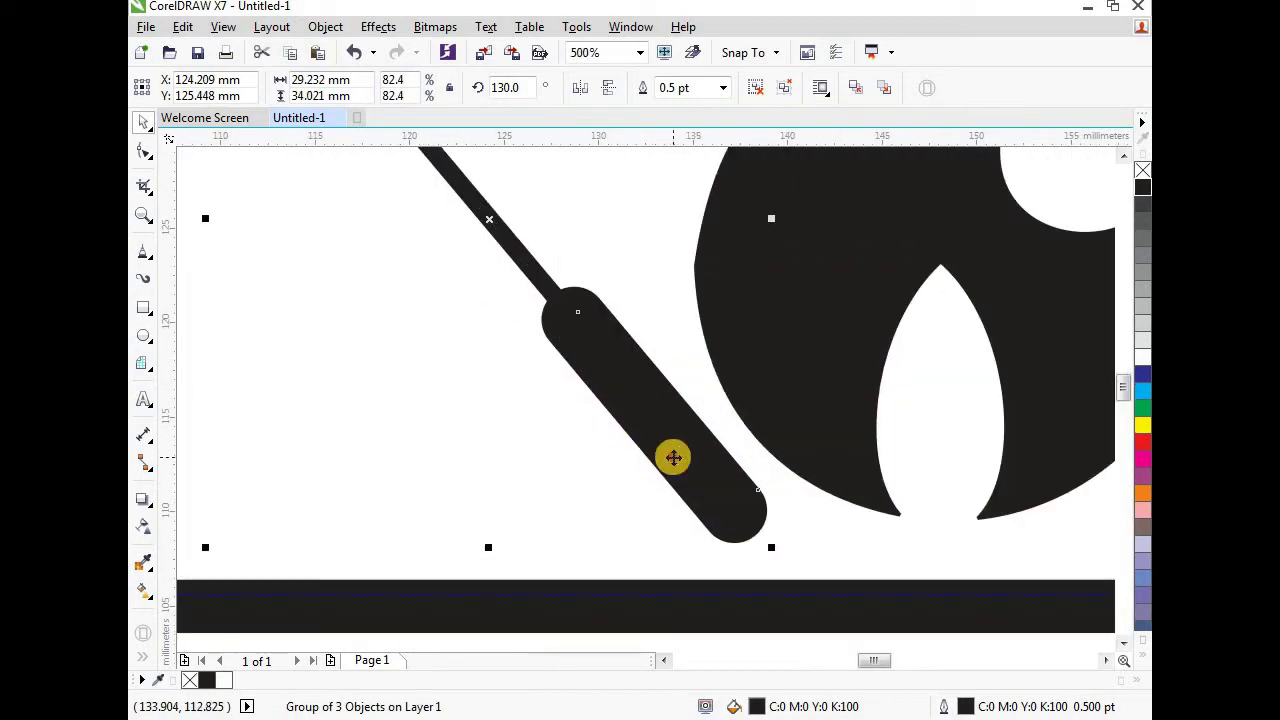
Step: Fine-tune the fork's position so its handle sits just above the bar and close to the flame, mirroring the spatula
{"action": "left_click_drag", "start_coordinate": [673, 457], "coordinate": [651, 486]}
{"action": "scroll", "coordinate": [651, 486], "scroll_direction": "down", "scroll_amount": 2}
{"action": "scroll", "coordinate": [514, 309], "scroll_direction": "down", "scroll_amount": 2}
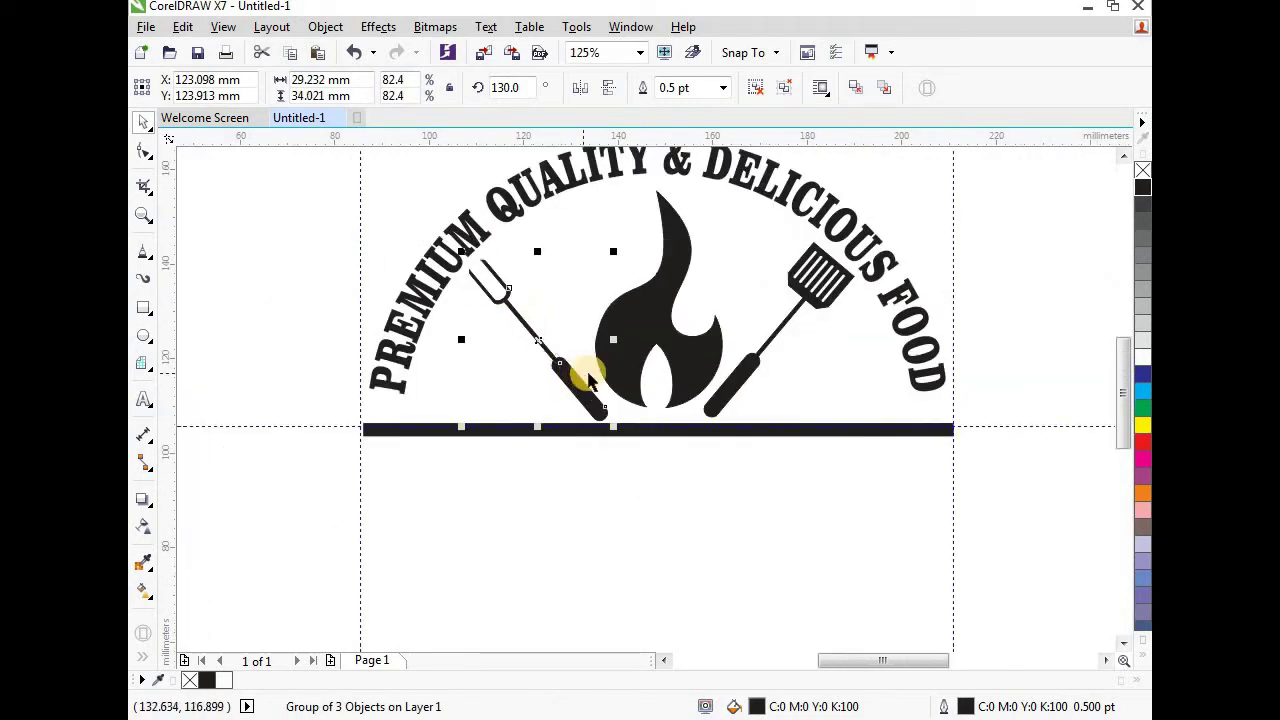
{"action": "scroll", "coordinate": [600, 415], "scroll_direction": "up", "scroll_amount": 4}
{"action": "left_click_drag", "start_coordinate": [580, 390], "coordinate": [586, 386]}
{"action": "scroll", "coordinate": [580, 420], "scroll_direction": "down", "scroll_amount": 2}
{"action": "scroll", "coordinate": [490, 313], "scroll_direction": "up", "scroll_amount": 1}
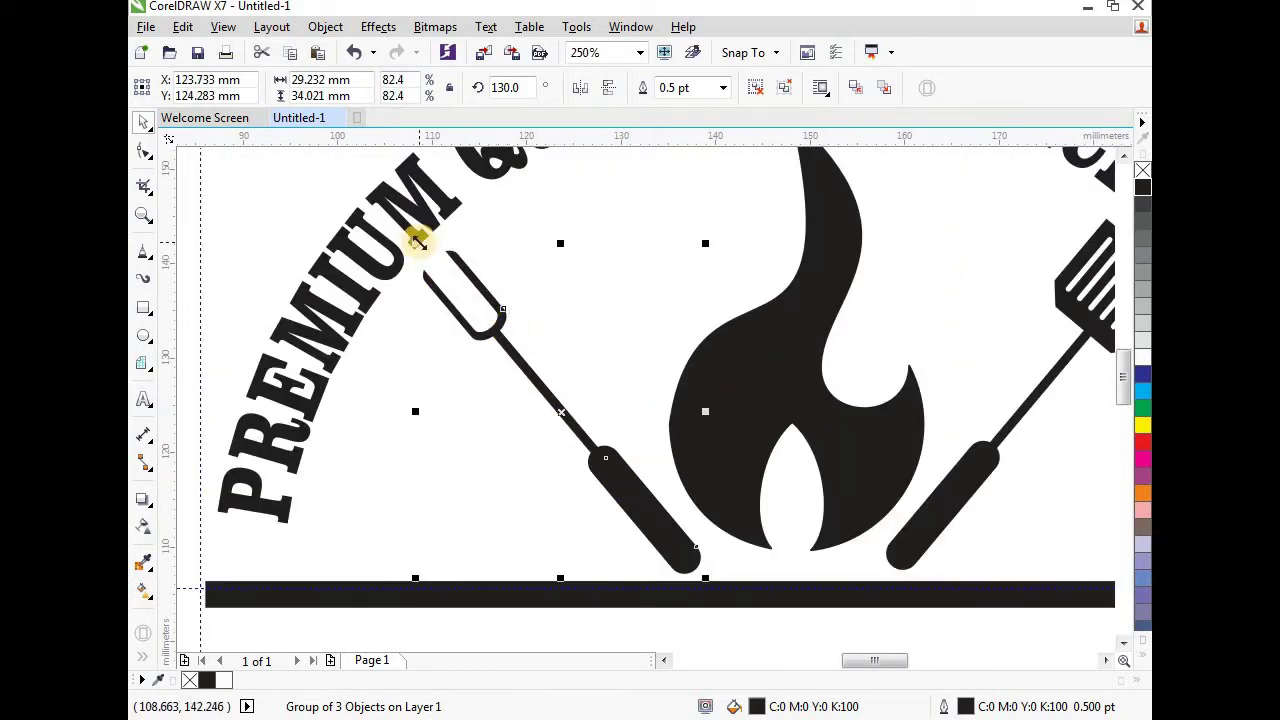
Step: Enlarge the fork slightly and proportionally by extending its prong end toward the arched slogan
{"action": "left_click_drag", "start_coordinate": [419, 243], "coordinate": [408, 235]}
{"action": "scroll", "coordinate": [412, 244], "scroll_direction": "down", "scroll_amount": 2}
{"action": "left_click", "coordinate": [514, 395]}
{"action": "scroll", "coordinate": [514, 395], "scroll_direction": "down", "scroll_amount": 1}
{"action": "scroll", "coordinate": [494, 309], "scroll_direction": "up", "scroll_amount": 1}
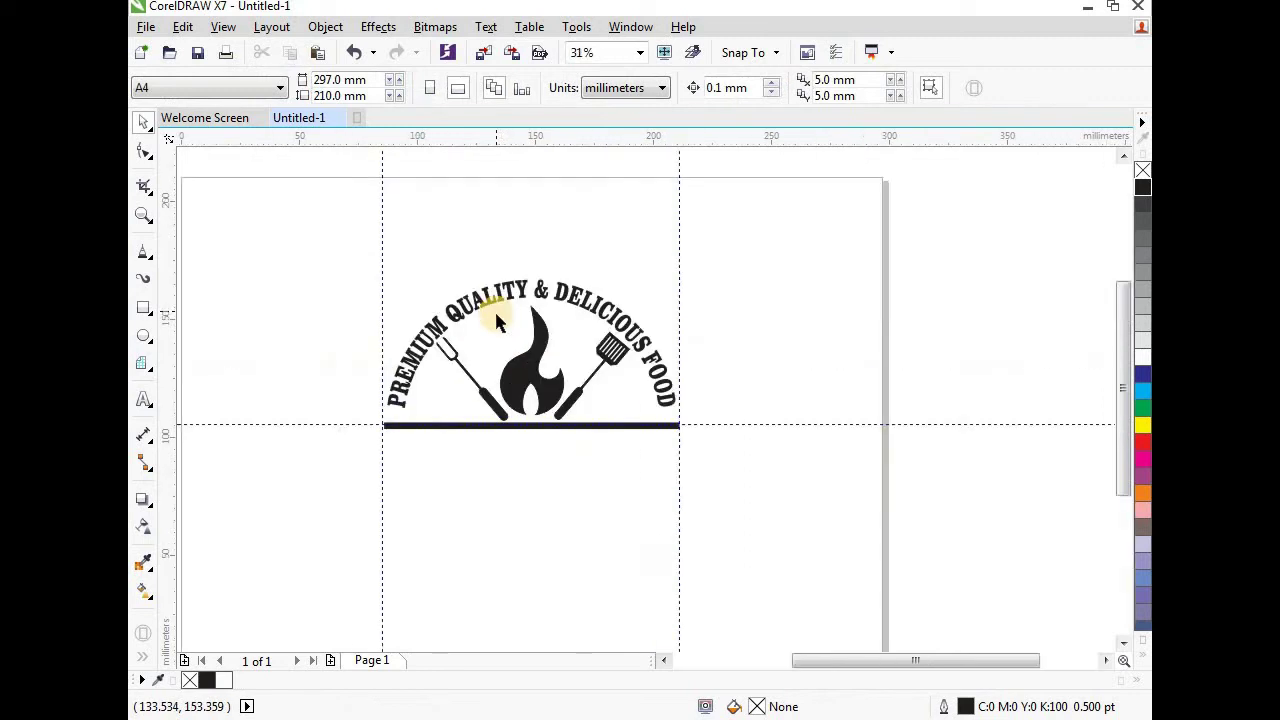
{"action": "scroll", "coordinate": [498, 320], "scroll_direction": "down", "scroll_amount": 1}
{"action": "scroll", "coordinate": [538, 368], "scroll_direction": "up", "scroll_amount": 2}
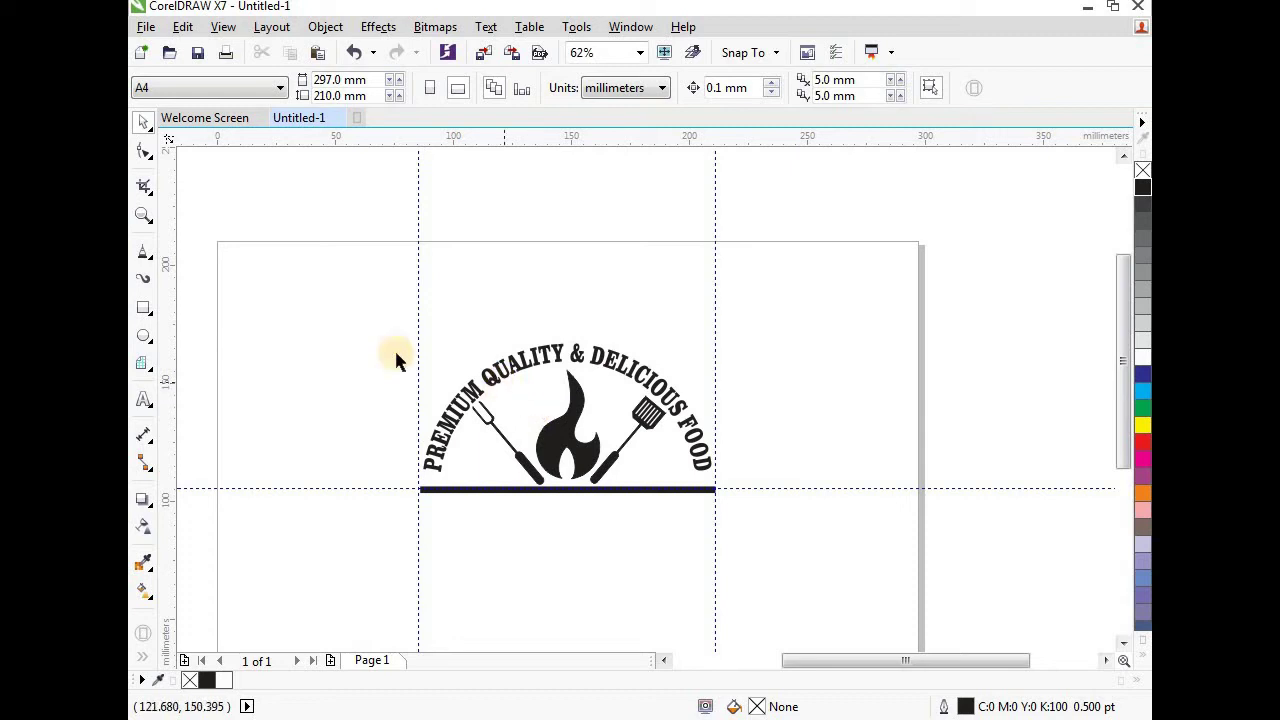
Step: Add the artistic text "19" above the arched slogan
{"action": "left_click", "coordinate": [143, 401]}
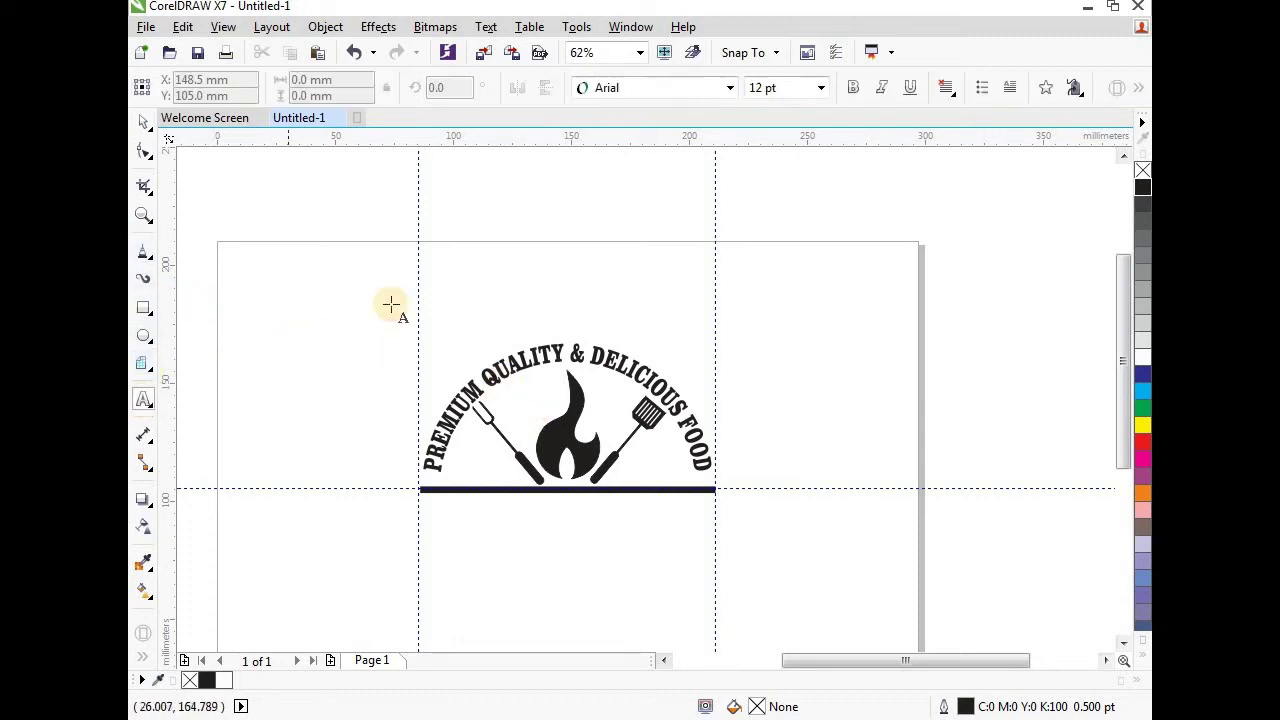
{"action": "left_click", "coordinate": [483, 282]}
{"action": "type", "text": "10"}
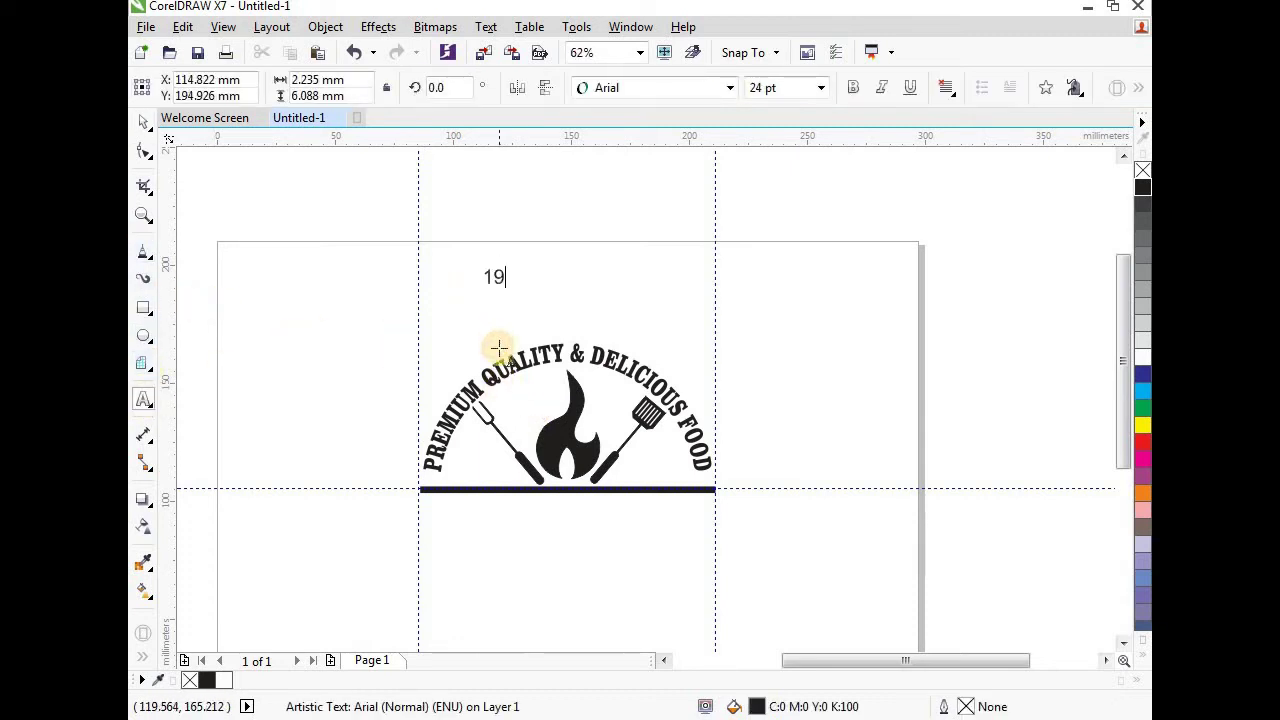
{"action": "left_click", "coordinate": [134, 118]}
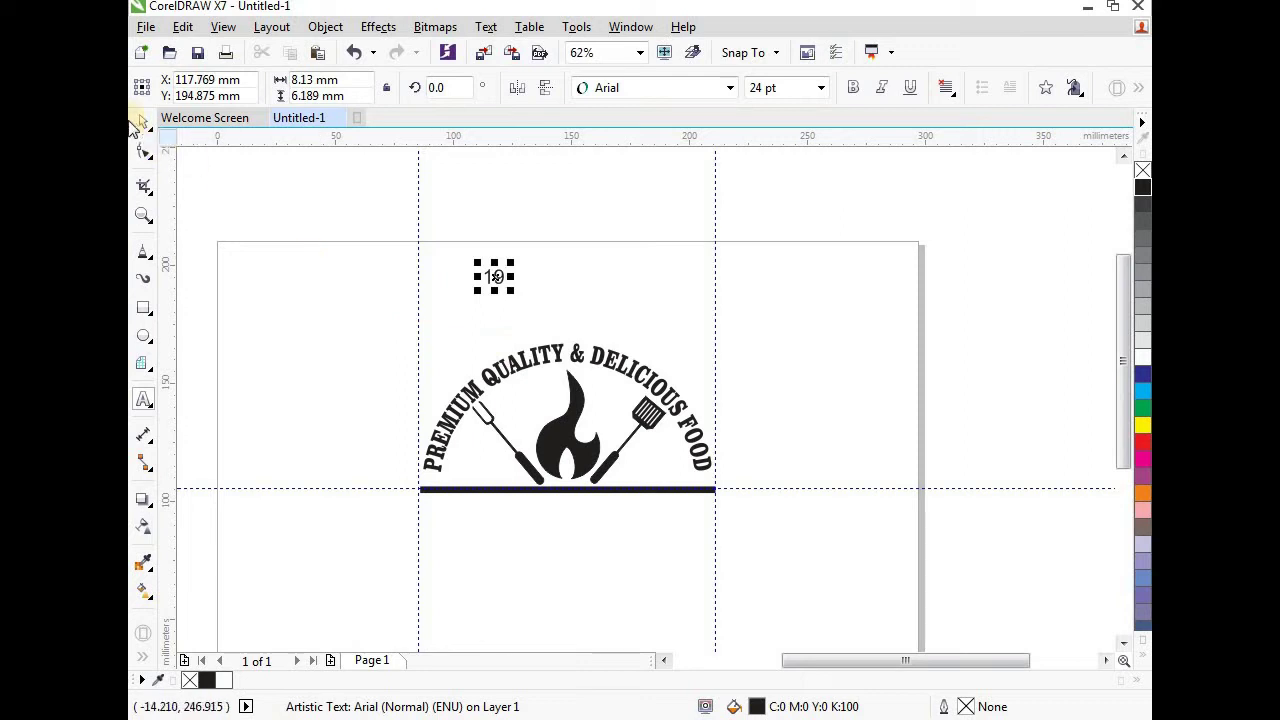
Step: Set the "19" in Clarendon Blk BT, enlarge it to about 63 pt, and place it above the bar beneath the fork
{"action": "left_click", "coordinate": [606, 88]}
{"action": "left_click", "coordinate": [614, 134]}
{"action": "left_click_drag", "start_coordinate": [530, 294], "coordinate": [552, 336]}
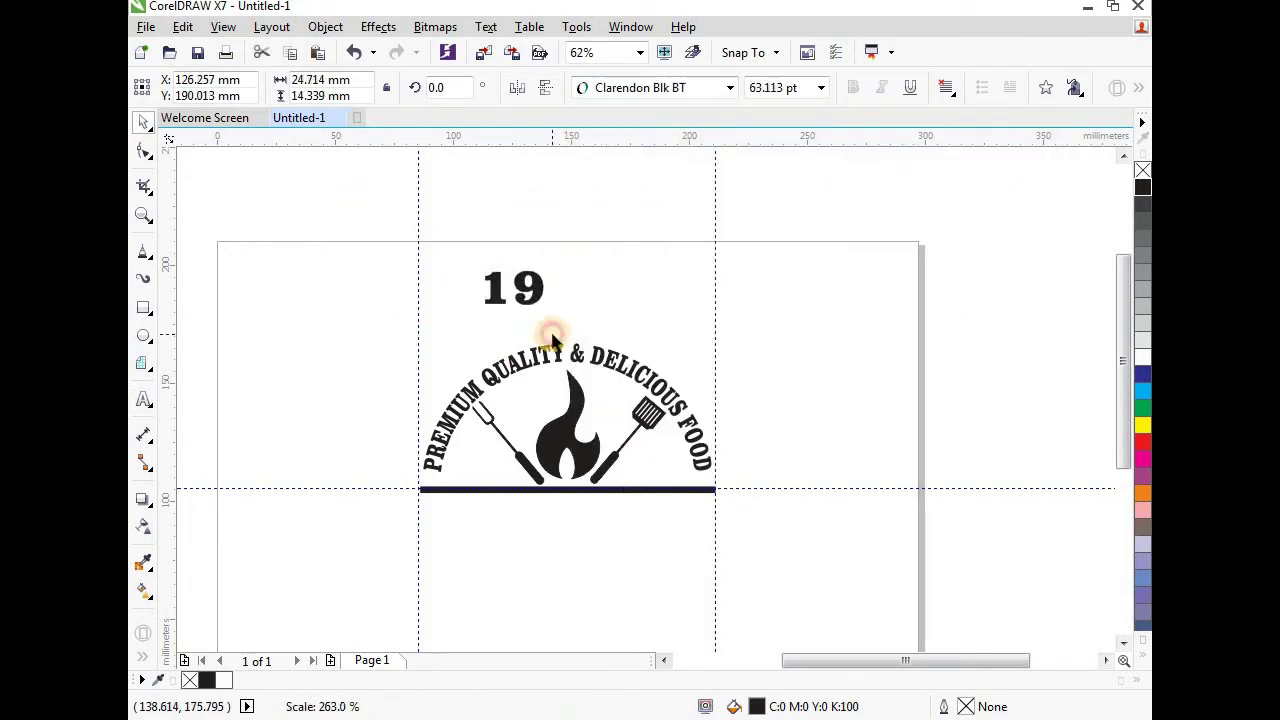
{"action": "left_click_drag", "start_coordinate": [520, 285], "coordinate": [487, 468]}
{"action": "scroll", "coordinate": [478, 462], "scroll_direction": "up", "scroll_amount": 2}
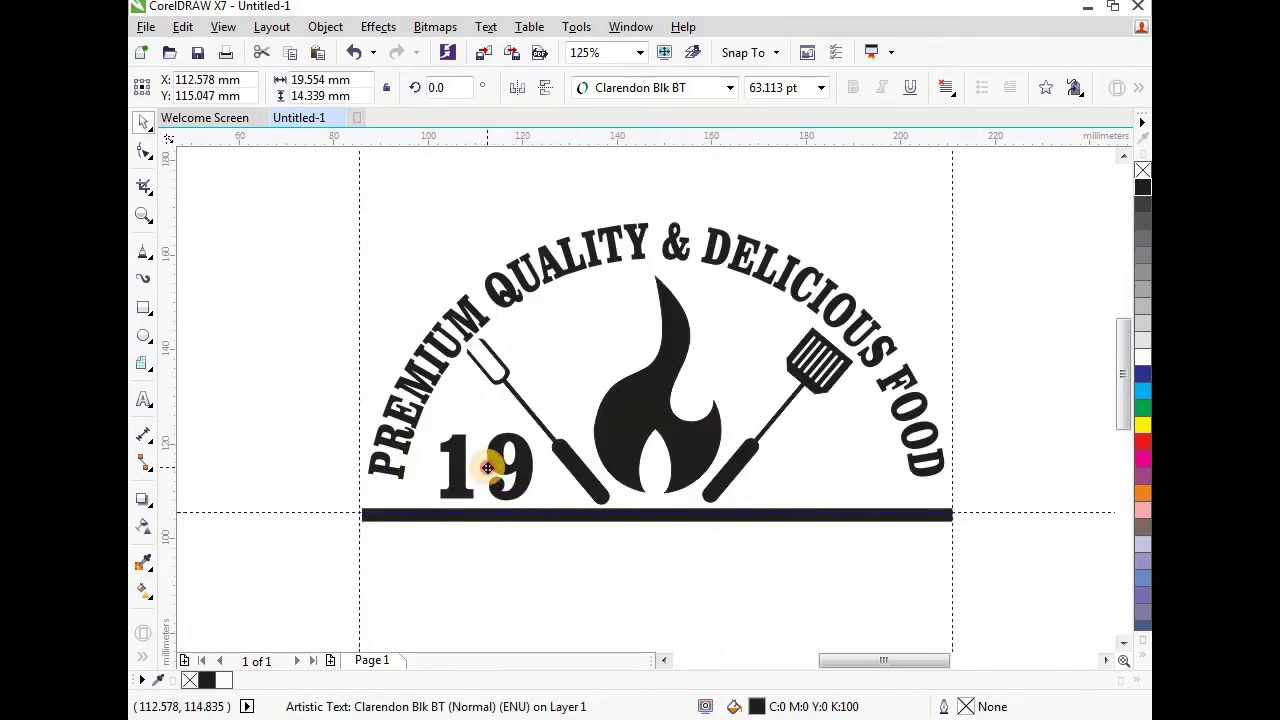
Step: Duplicate the "19" and place the copy at the same height beneath the spatula
{"action": "left_click", "coordinate": [183, 27]}
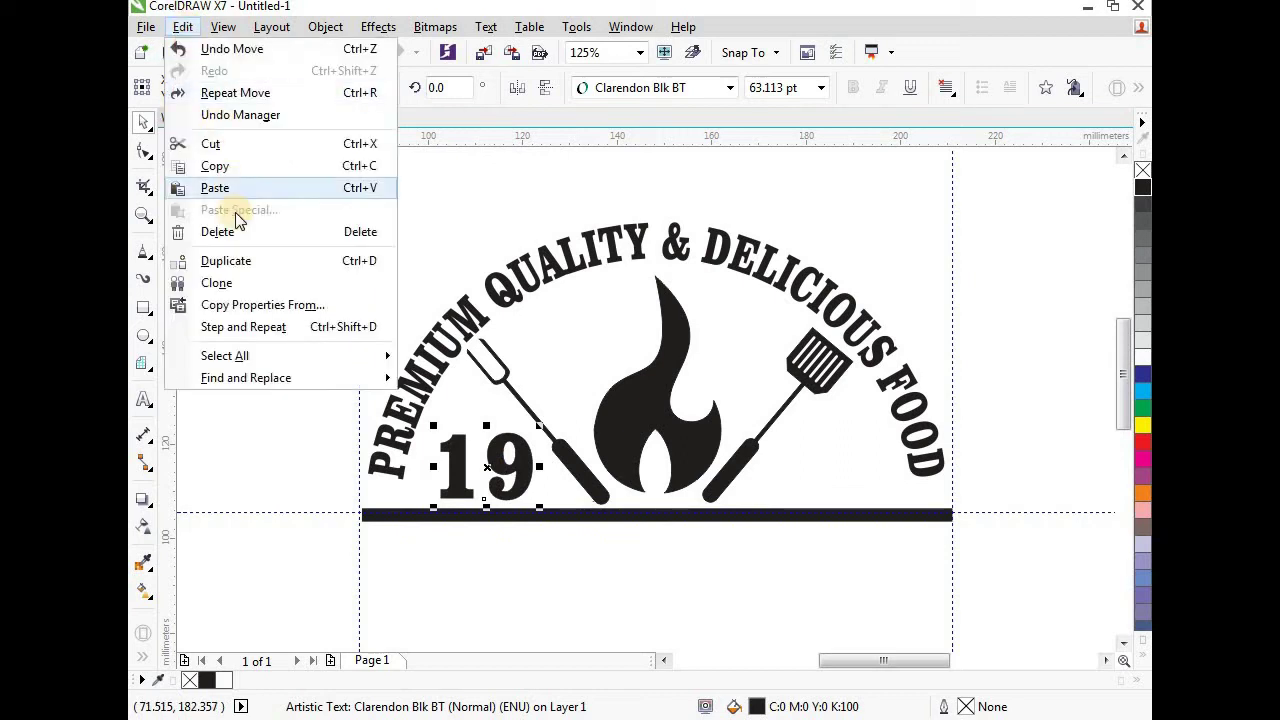
{"action": "left_click", "coordinate": [224, 261]}
{"action": "left_click_drag", "start_coordinate": [506, 449], "coordinate": [829, 469]}
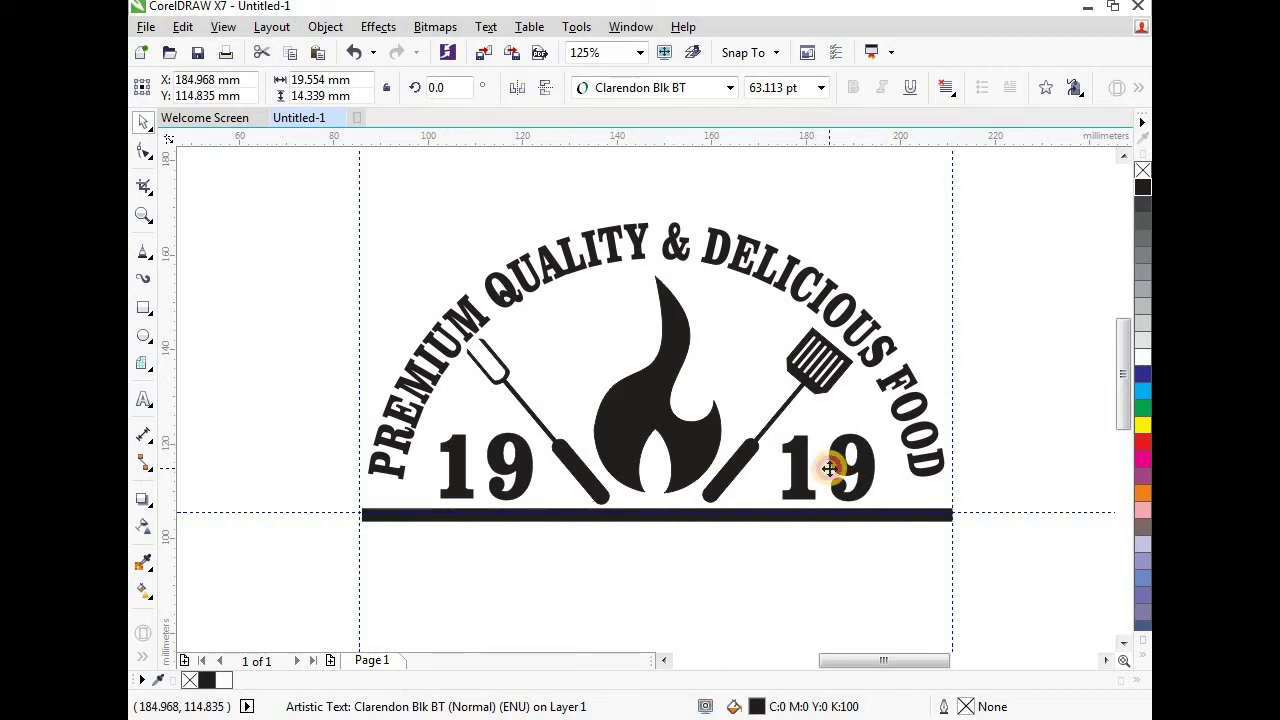
{"action": "scroll", "coordinate": [829, 469], "scroll_direction": "down", "scroll_amount": 1}
{"action": "scroll", "coordinate": [829, 469], "scroll_direction": "up", "scroll_amount": 1}
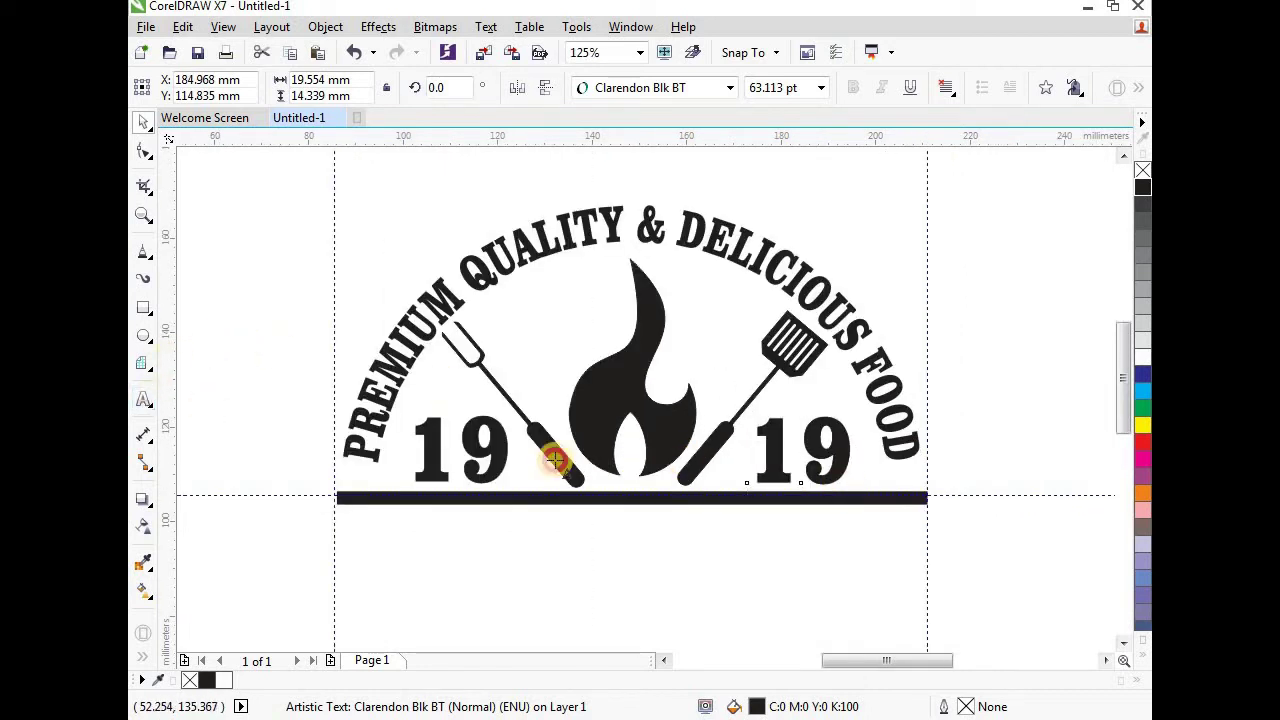
Step: Replace the copied number beneath the spatula with "75"
{"action": "key", "text": "F8"}
{"action": "left_click_drag", "start_coordinate": [850, 450], "coordinate": [719, 467]}
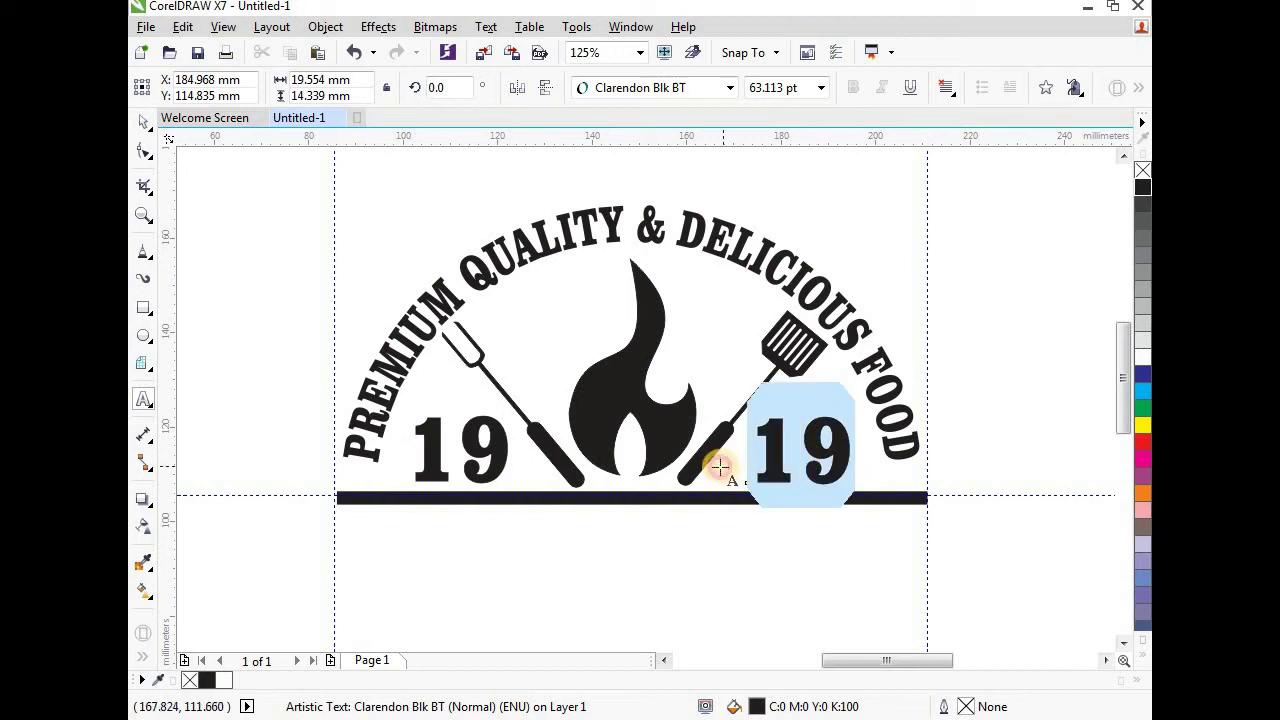
{"action": "type", "text": "75"}
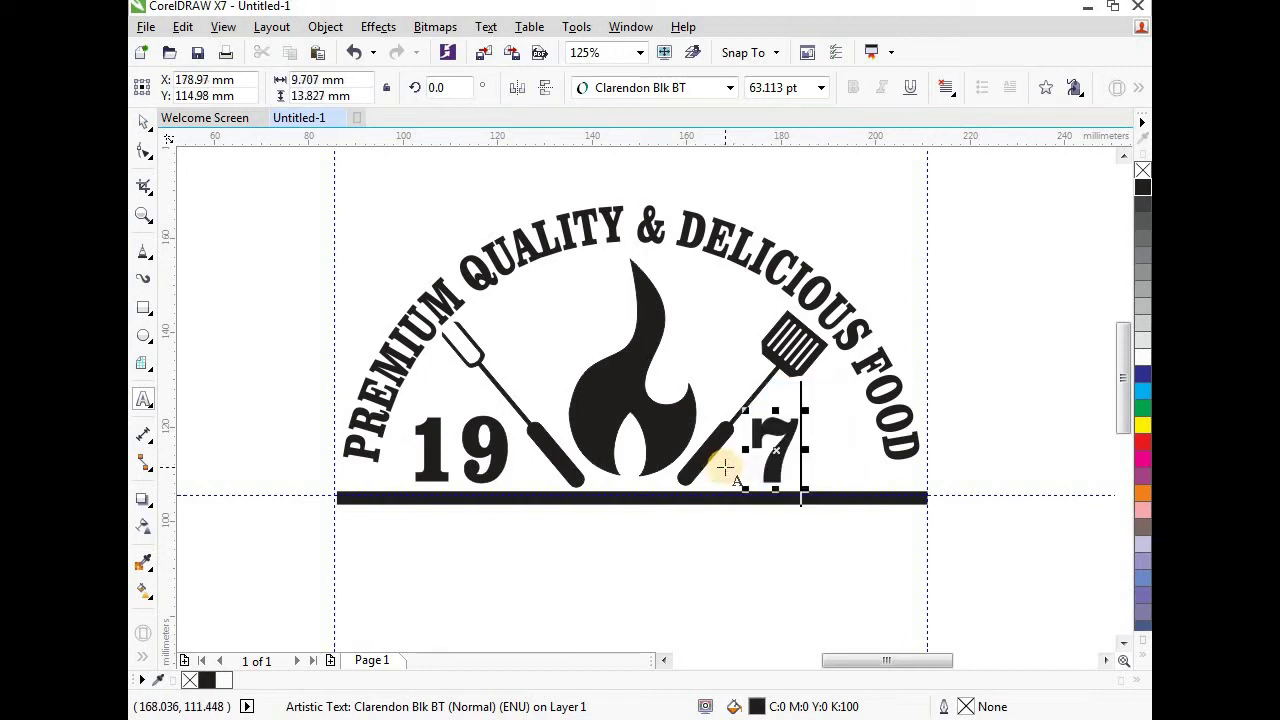
{"action": "left_click", "coordinate": [278, 234]}
{"action": "scroll", "coordinate": [666, 360], "scroll_direction": "down", "scroll_amount": 2}
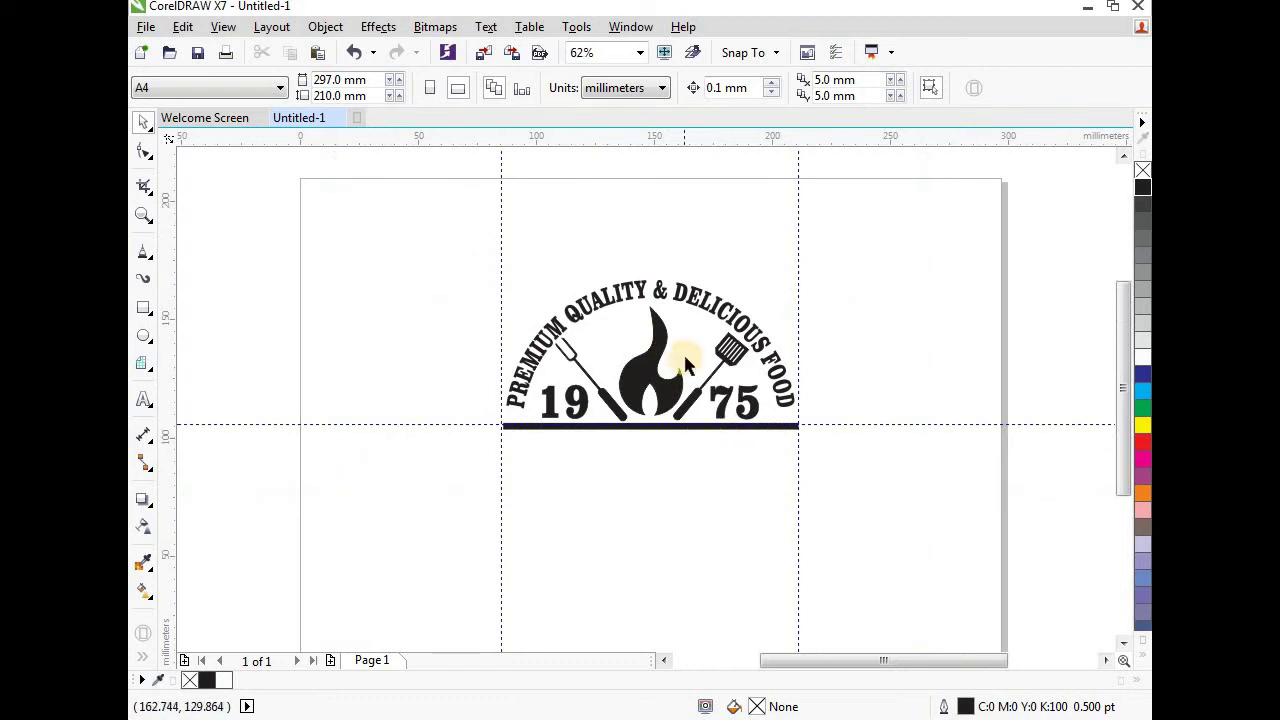
Step: Add the artistic text "BARBECUE" below the bar and enlarge it proportionally to about 43 pt
{"action": "scroll", "coordinate": [672, 380], "scroll_direction": "down", "scroll_amount": 1}
{"action": "left_click", "coordinate": [143, 400]}
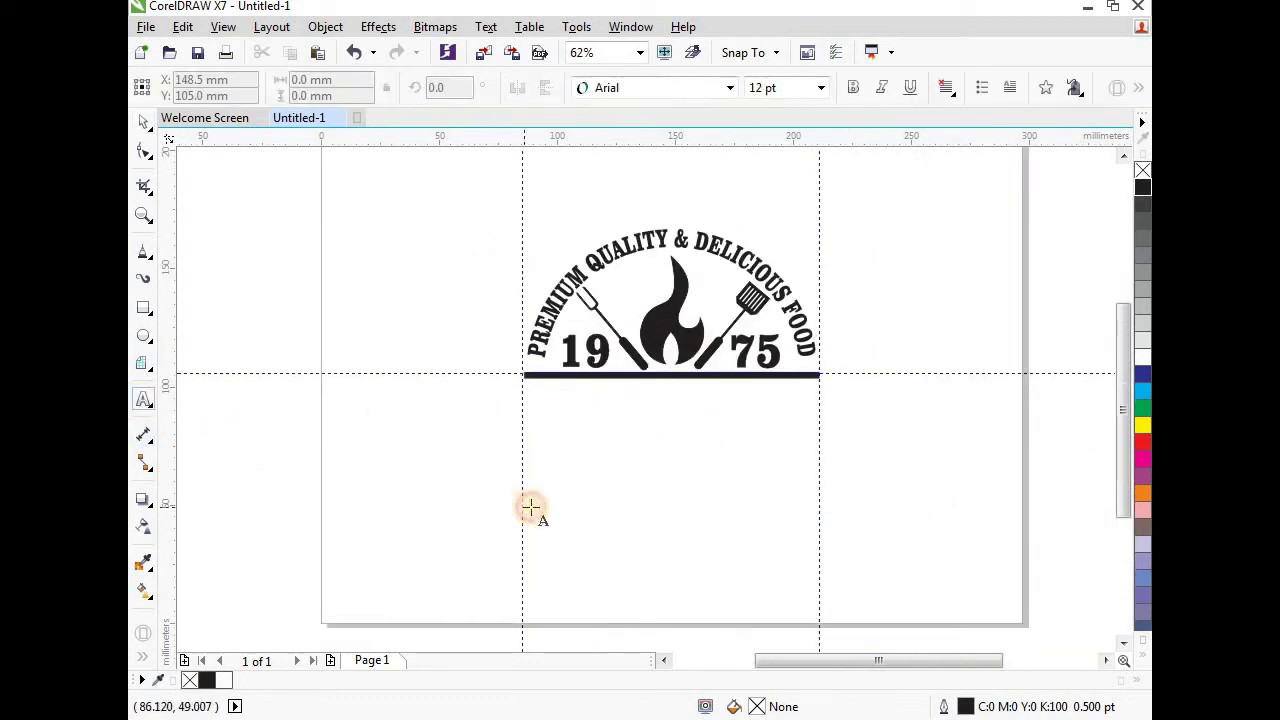
{"action": "left_click", "coordinate": [580, 457]}
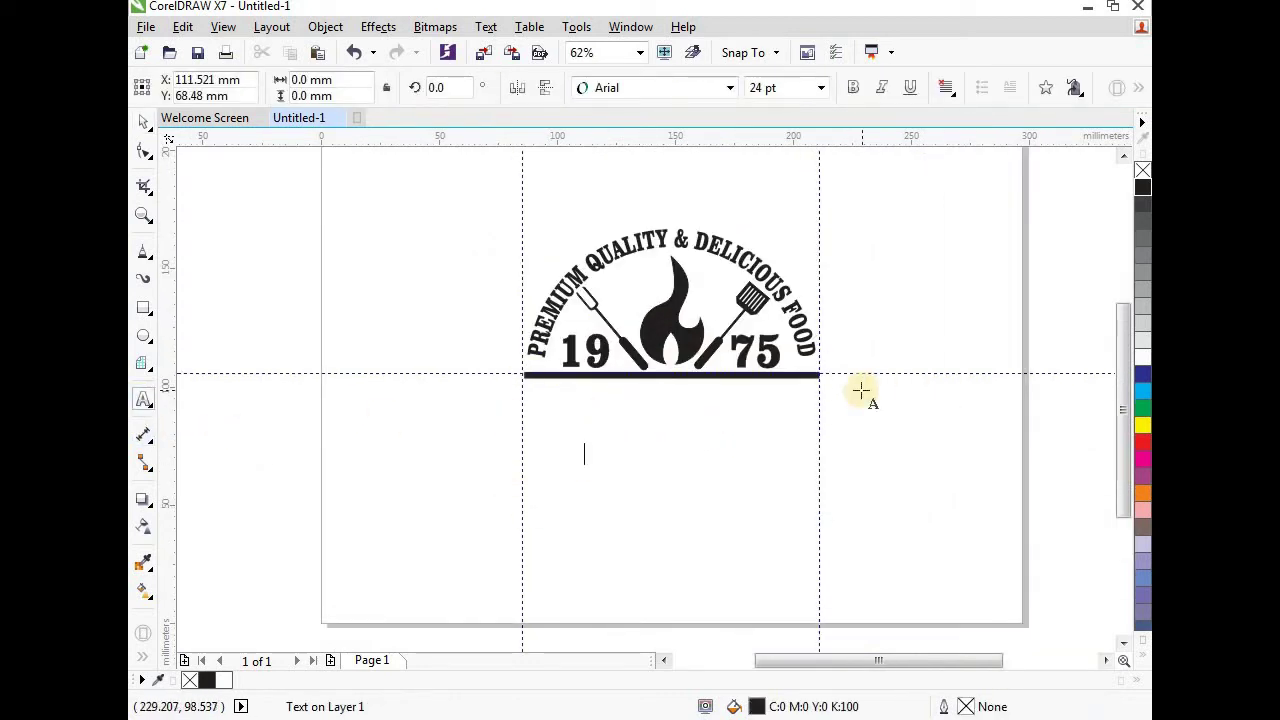
{"action": "type", "text": "BARBECUE"}
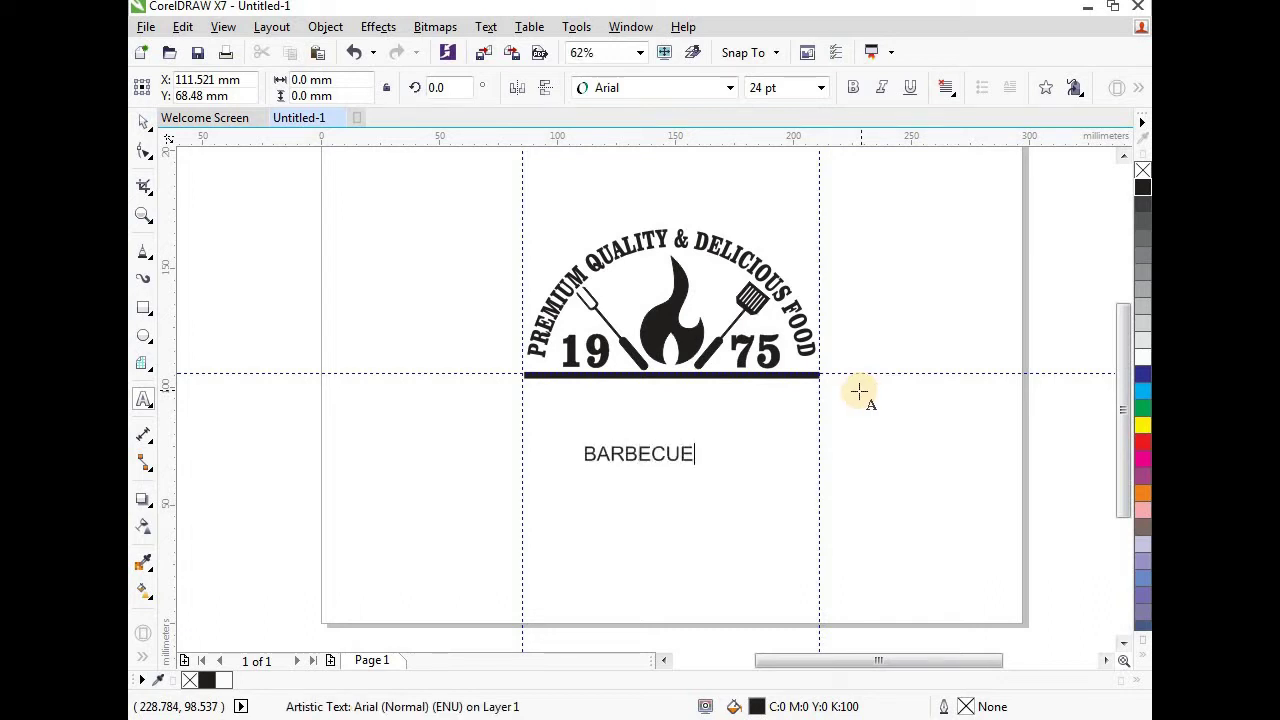
{"action": "left_click", "coordinate": [143, 121]}
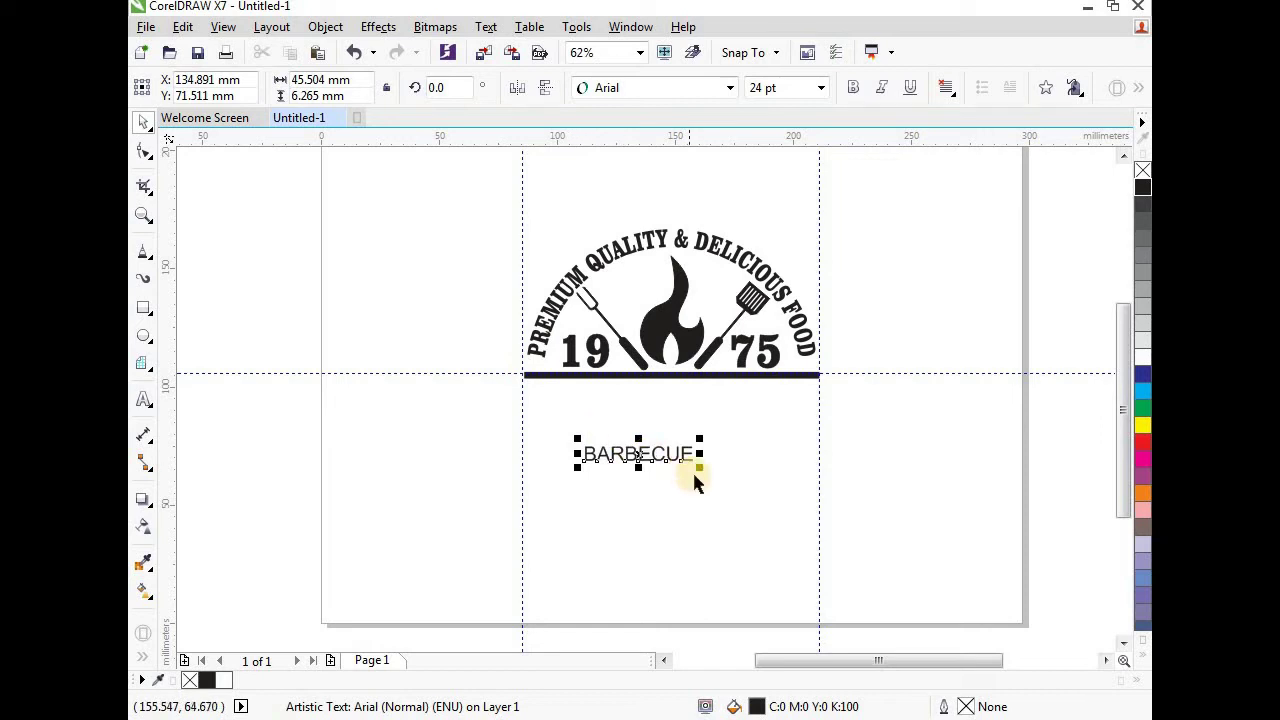
{"action": "left_click_drag", "start_coordinate": [699, 467], "coordinate": [780, 545]}
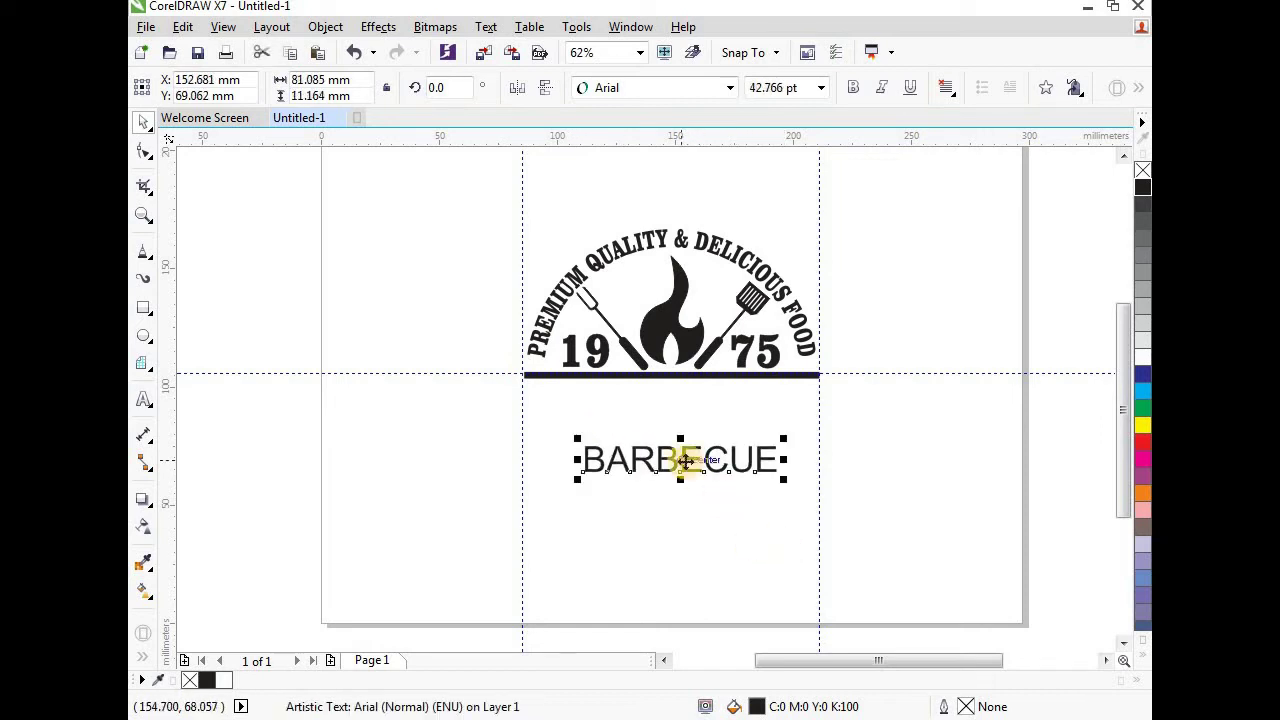
Step: Move "BARBECUE" below the bar, set it in News706 BT, and enlarge it proportionally to about 58 pt
{"action": "left_click_drag", "start_coordinate": [685, 460], "coordinate": [628, 407]}
{"action": "left_click", "coordinate": [647, 89]}
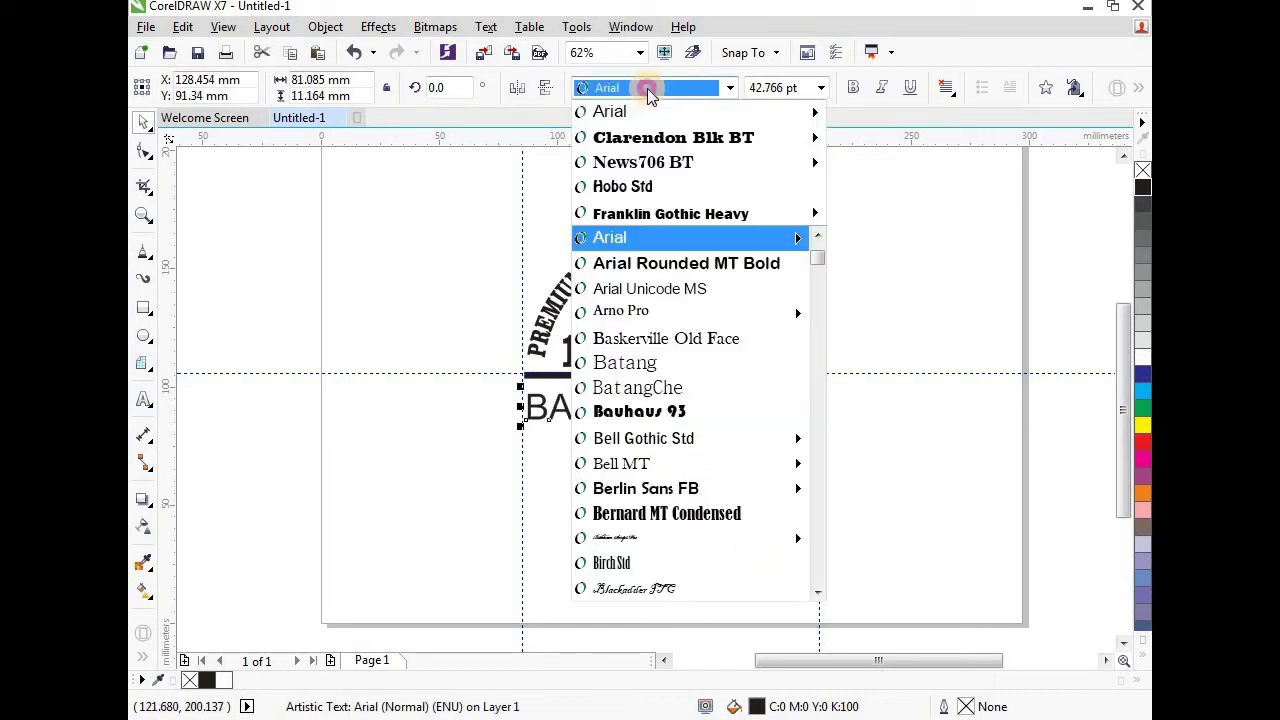
{"action": "left_click", "coordinate": [660, 163]}
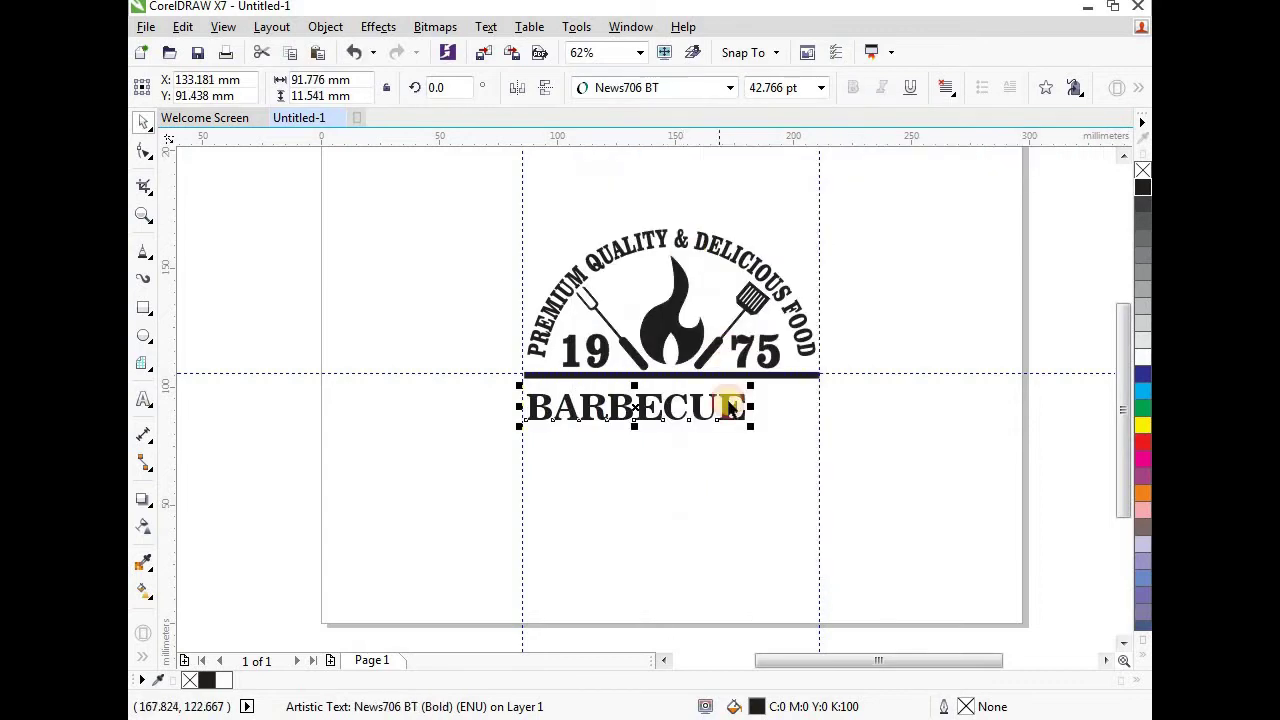
{"action": "left_click_drag", "start_coordinate": [751, 430], "coordinate": [826, 489]}
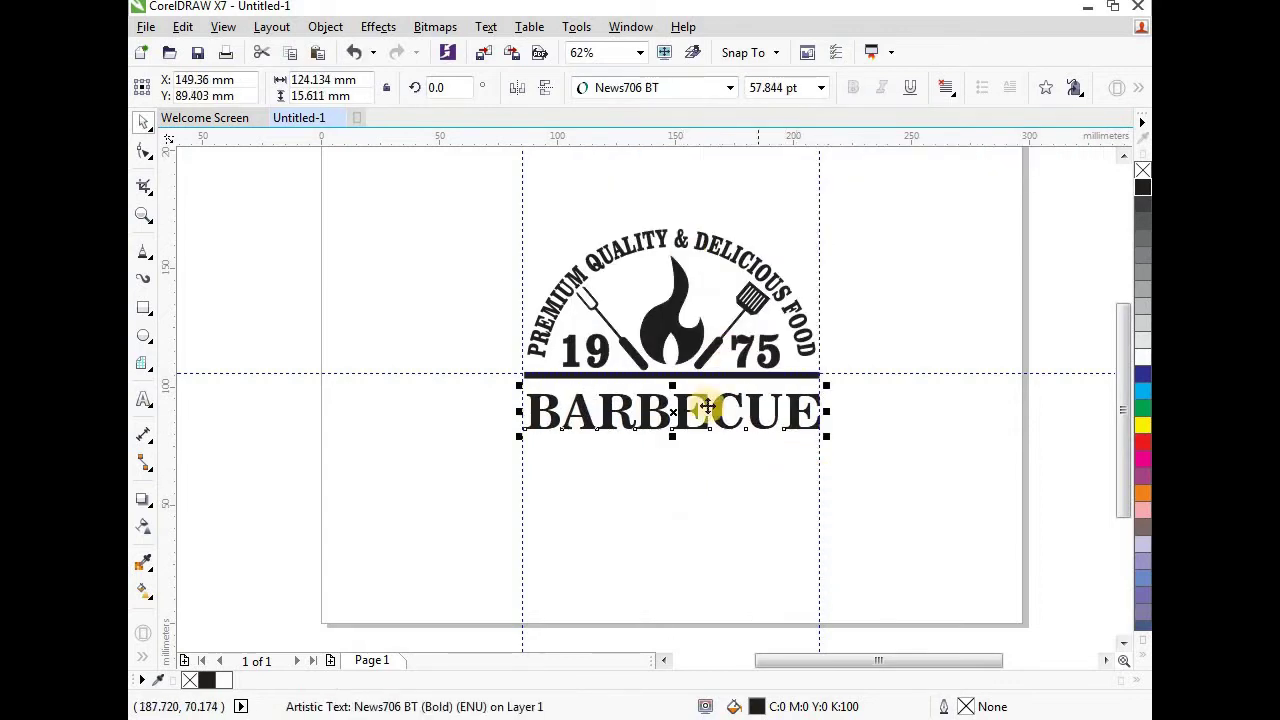
Step: Stretch "BARBECUE" to about 20.5 mm high and widen it to about 126 mm to span the vertical guidelines
{"action": "scroll", "coordinate": [652, 392], "scroll_direction": "up", "scroll_amount": 2}
{"action": "left_click_drag", "start_coordinate": [644, 383], "coordinate": [645, 357]}
{"action": "scroll", "coordinate": [345, 420], "scroll_direction": "up", "scroll_amount": 4}
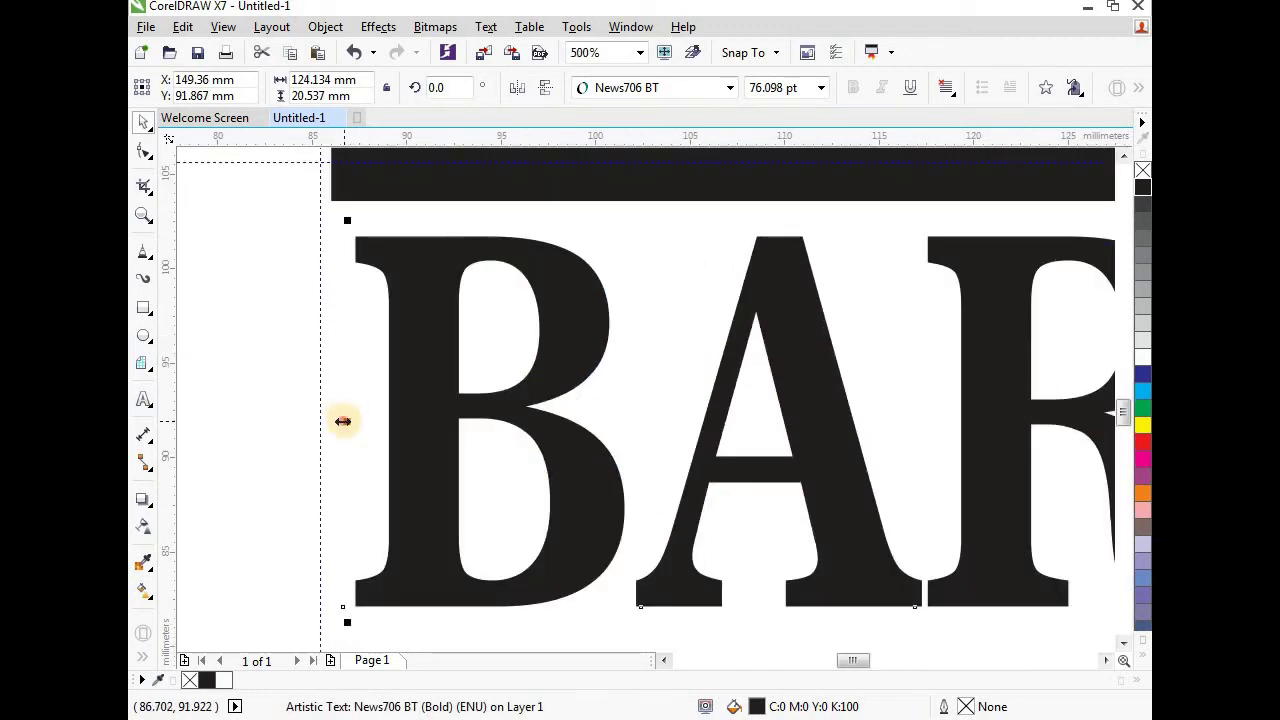
{"action": "left_click_drag", "start_coordinate": [343, 421], "coordinate": [313, 422]}
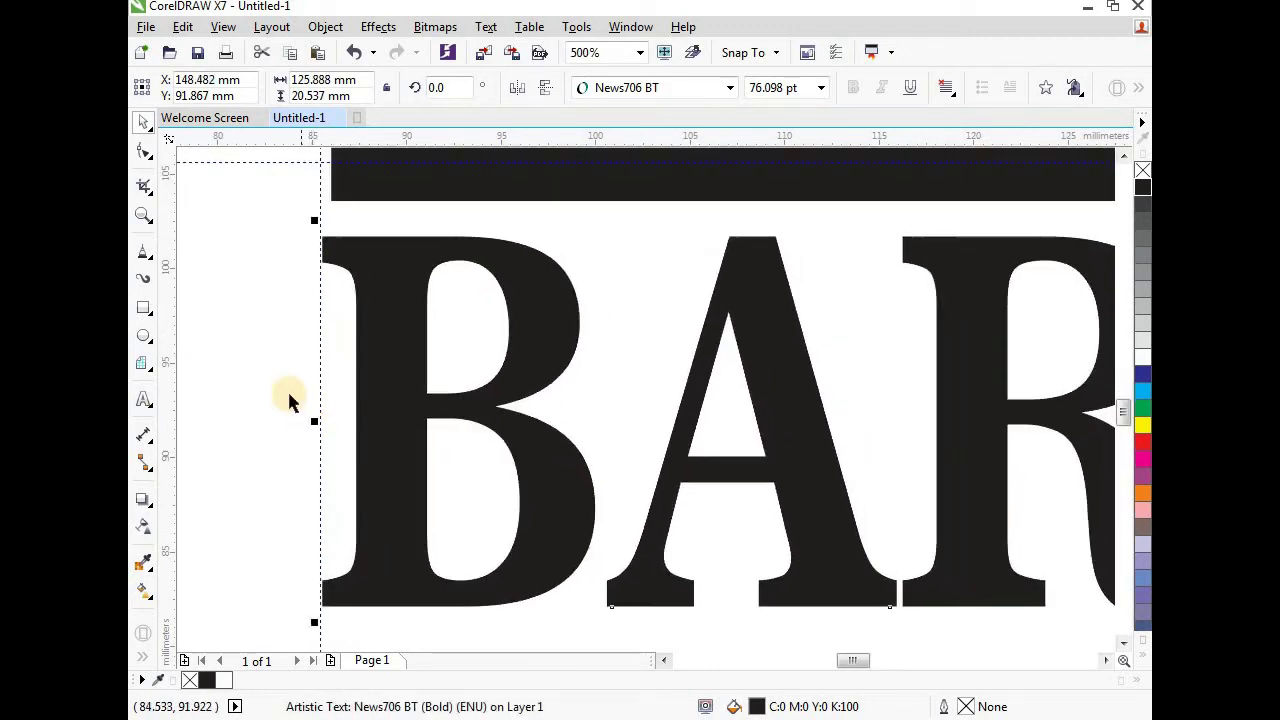
{"action": "scroll", "coordinate": [287, 400], "scroll_direction": "down", "scroll_amount": 4}
{"action": "scroll", "coordinate": [903, 400], "scroll_direction": "up", "scroll_amount": 6}
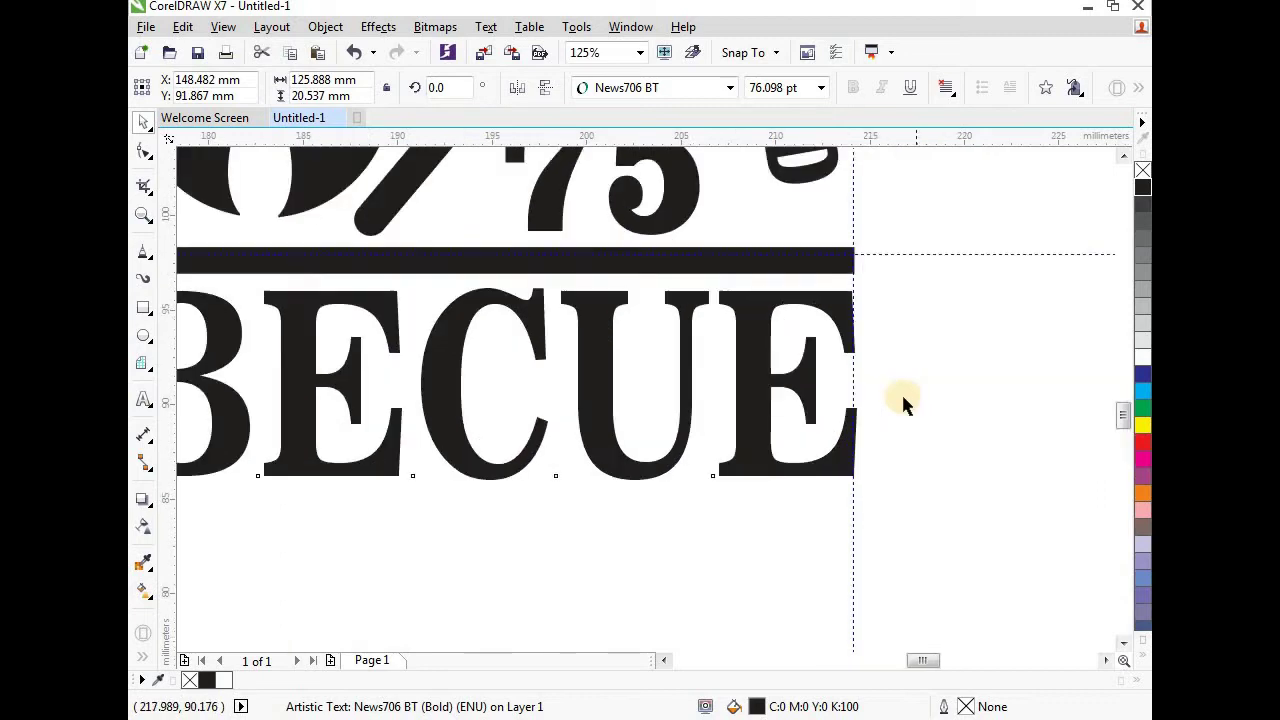
{"action": "left_click_drag", "start_coordinate": [707, 341], "coordinate": [681, 348]}
{"action": "left_click", "coordinate": [844, 344]}
Step: Examine the logo's overall composition and the fit of "BARBECUE" beneath the bar
{"action": "scroll", "coordinate": [844, 344], "scroll_direction": "down", "scroll_amount": 3}
{"action": "scroll", "coordinate": [663, 349], "scroll_direction": "down", "scroll_amount": 1}
{"action": "scroll", "coordinate": [609, 257], "scroll_direction": "up", "scroll_amount": 1}
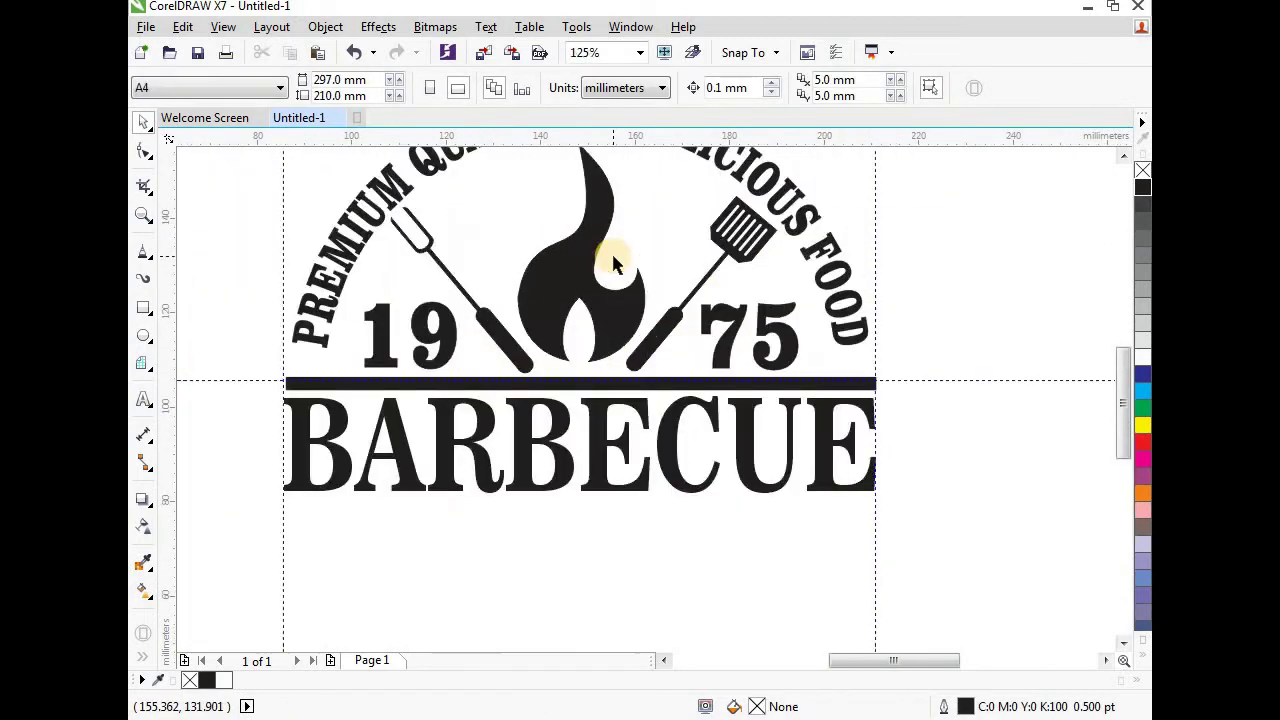
{"action": "scroll", "coordinate": [531, 251], "scroll_direction": "down", "scroll_amount": 1}
{"action": "scroll", "coordinate": [617, 290], "scroll_direction": "up", "scroll_amount": 1}
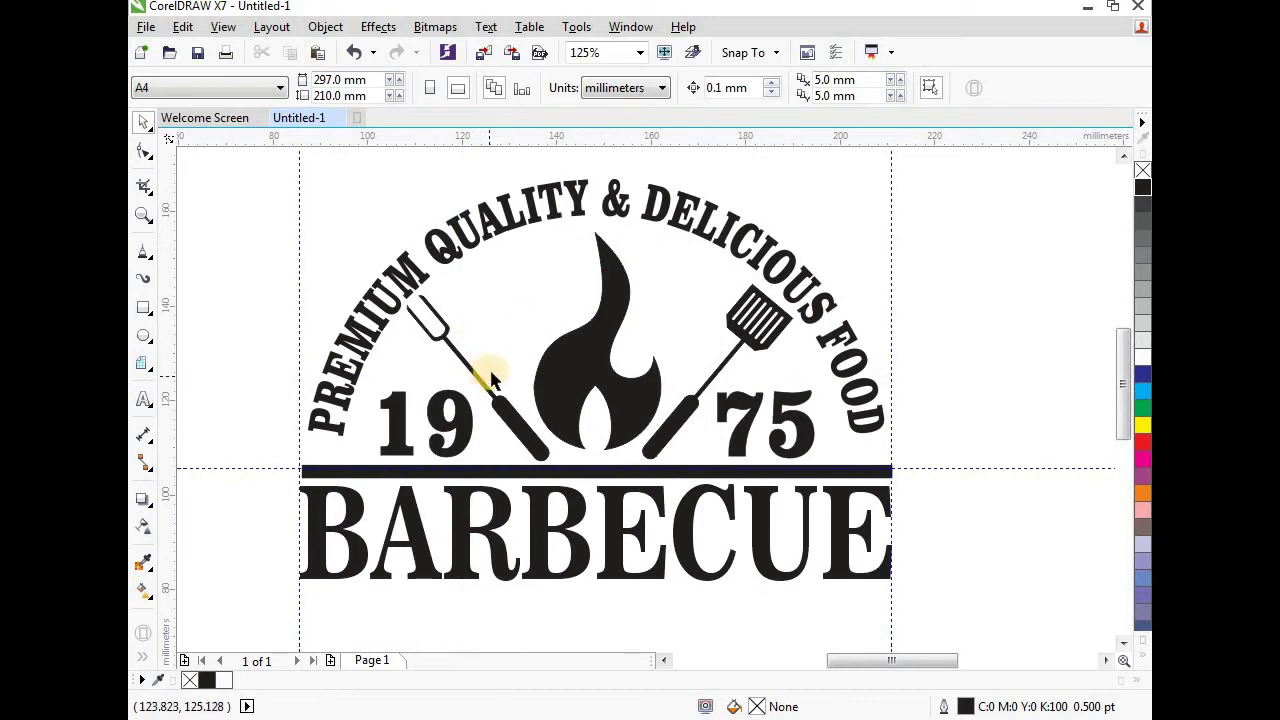
{"action": "scroll", "coordinate": [549, 486], "scroll_direction": "down", "scroll_amount": 1}
{"action": "scroll", "coordinate": [527, 511], "scroll_direction": "up", "scroll_amount": 1}
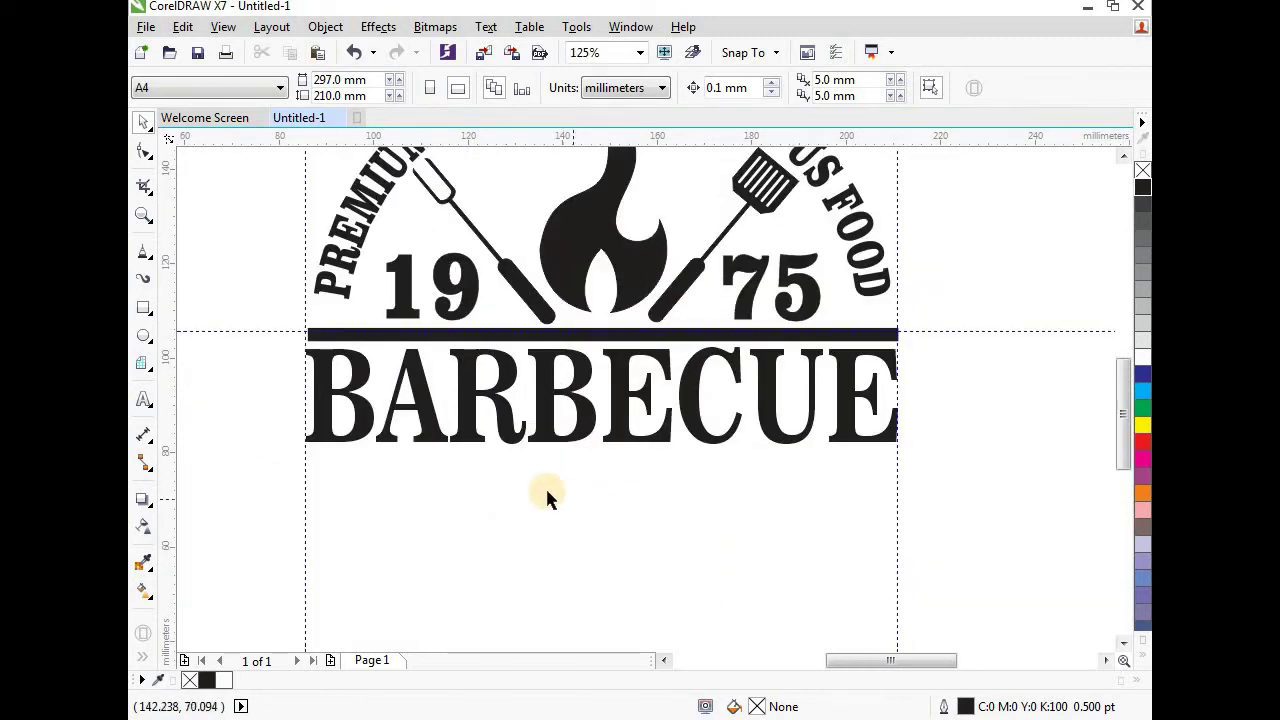
{"action": "scroll", "coordinate": [566, 450], "scroll_direction": "down", "scroll_amount": 1}
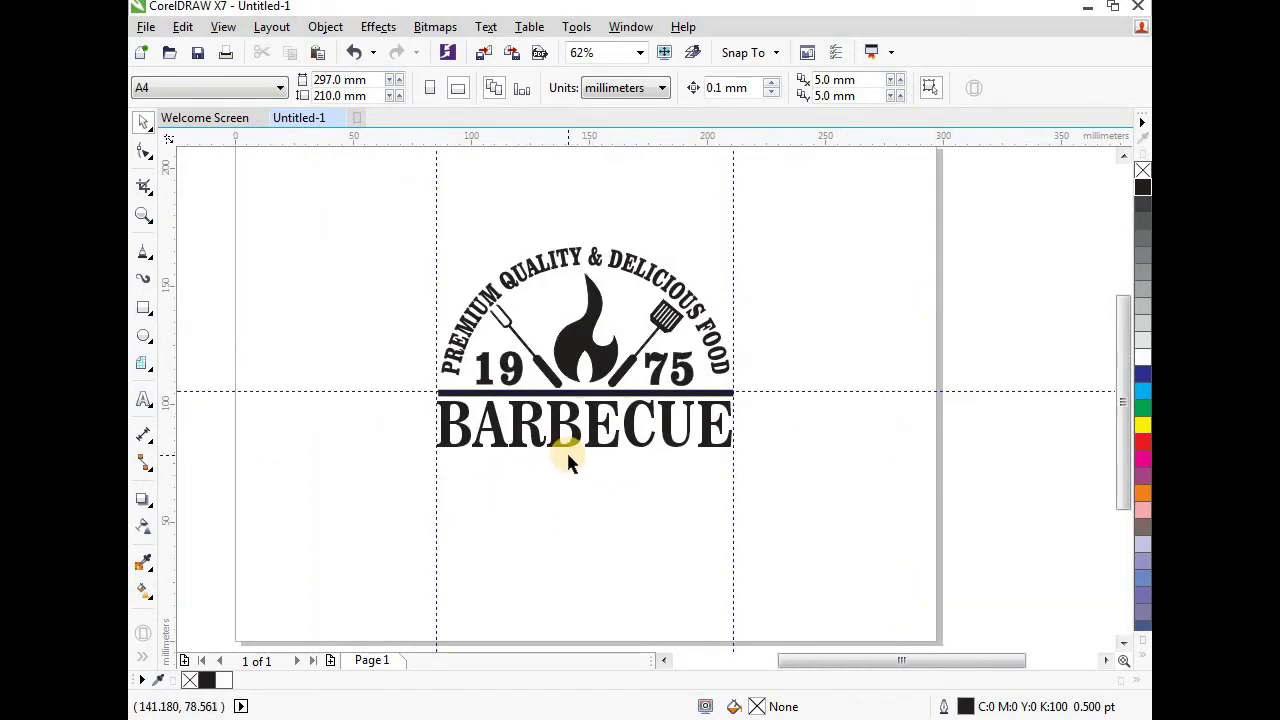
Step: Draw a rectangle on the empty page area left of the logo and size it to 20 × 20 mm
{"action": "left_click", "coordinate": [142, 309]}
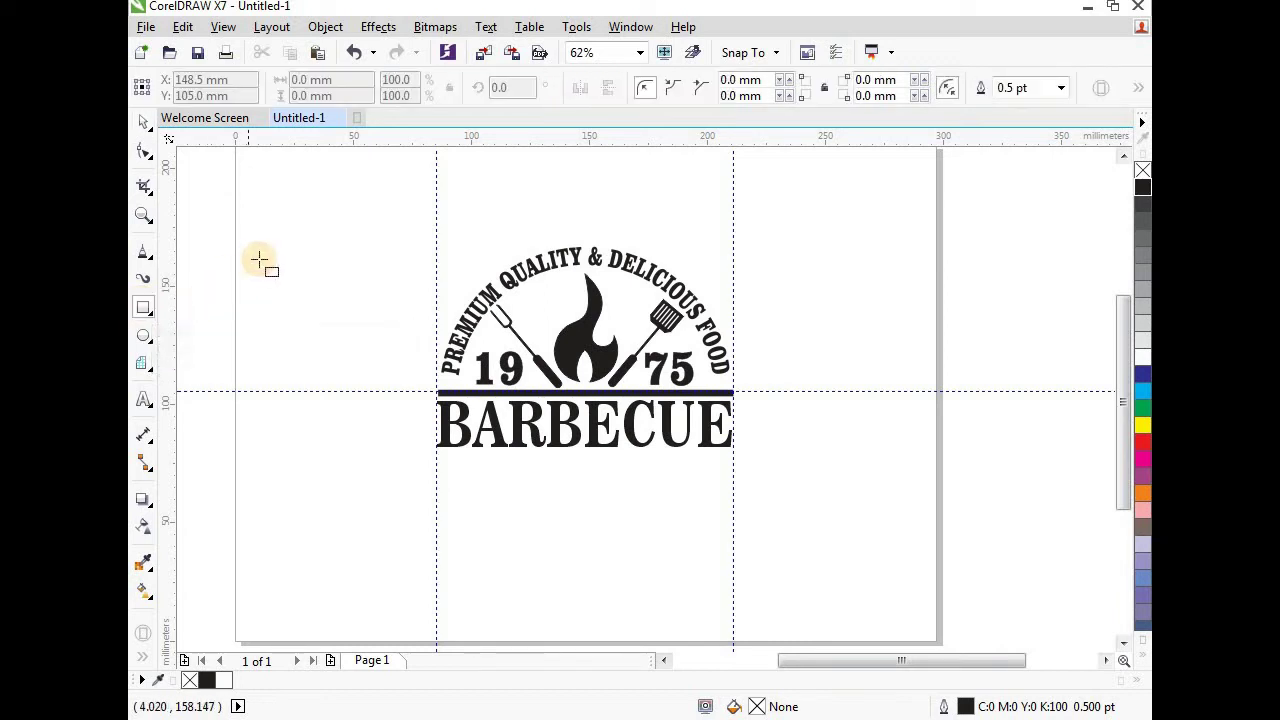
{"action": "left_click_drag", "start_coordinate": [259, 260], "coordinate": [336, 329]}
{"action": "double_click", "coordinate": [296, 87]}
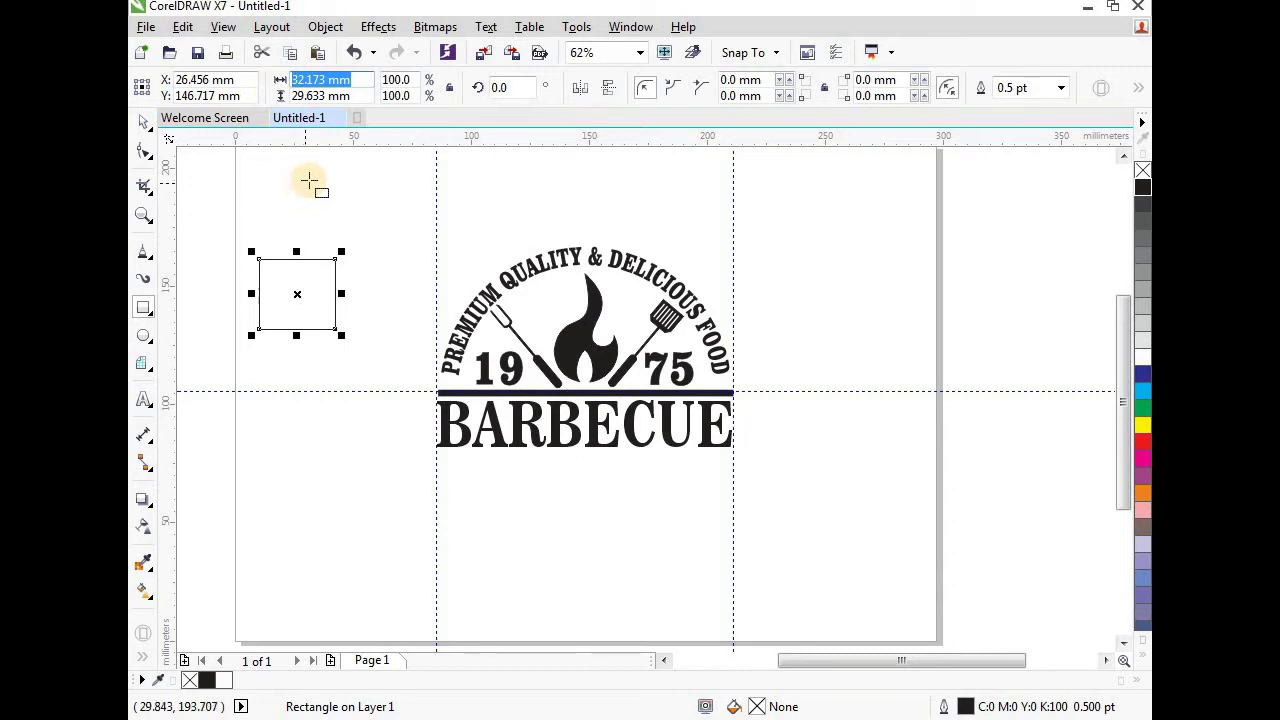
{"action": "type", "text": "20"}
{"action": "key", "text": "Tab"}
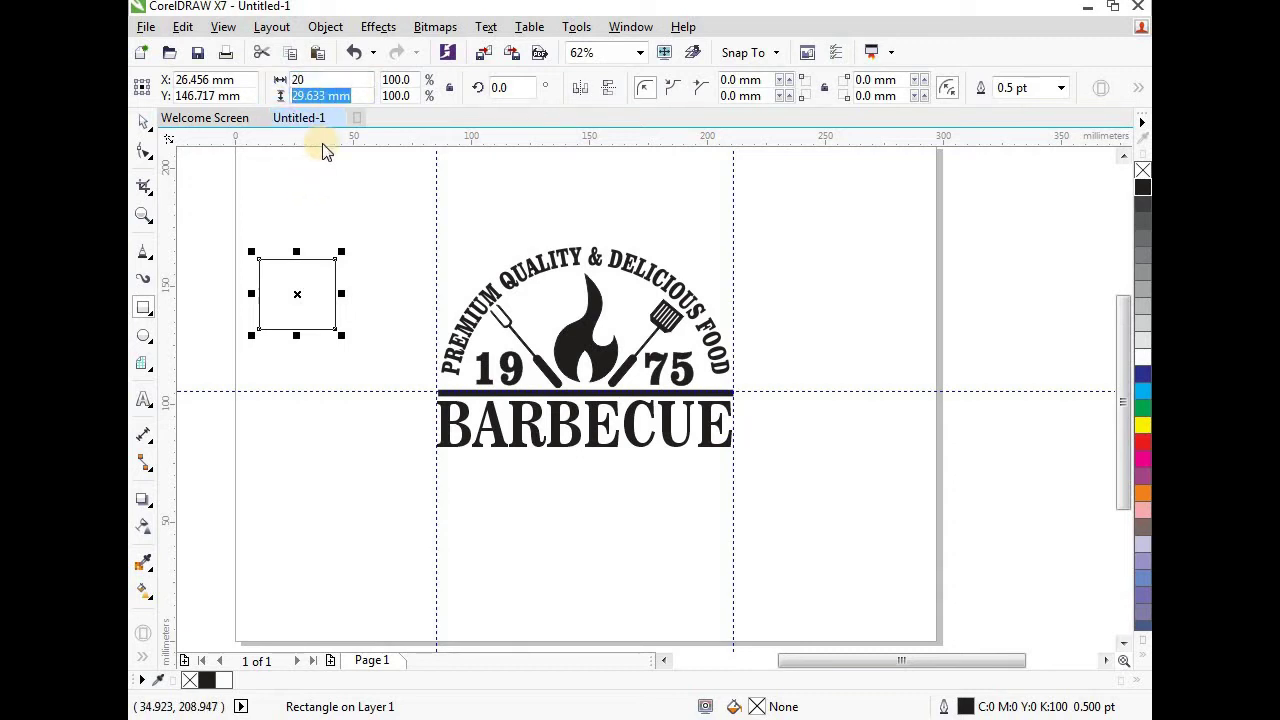
{"action": "type", "text": "20"}
{"action": "key", "text": "Return"}
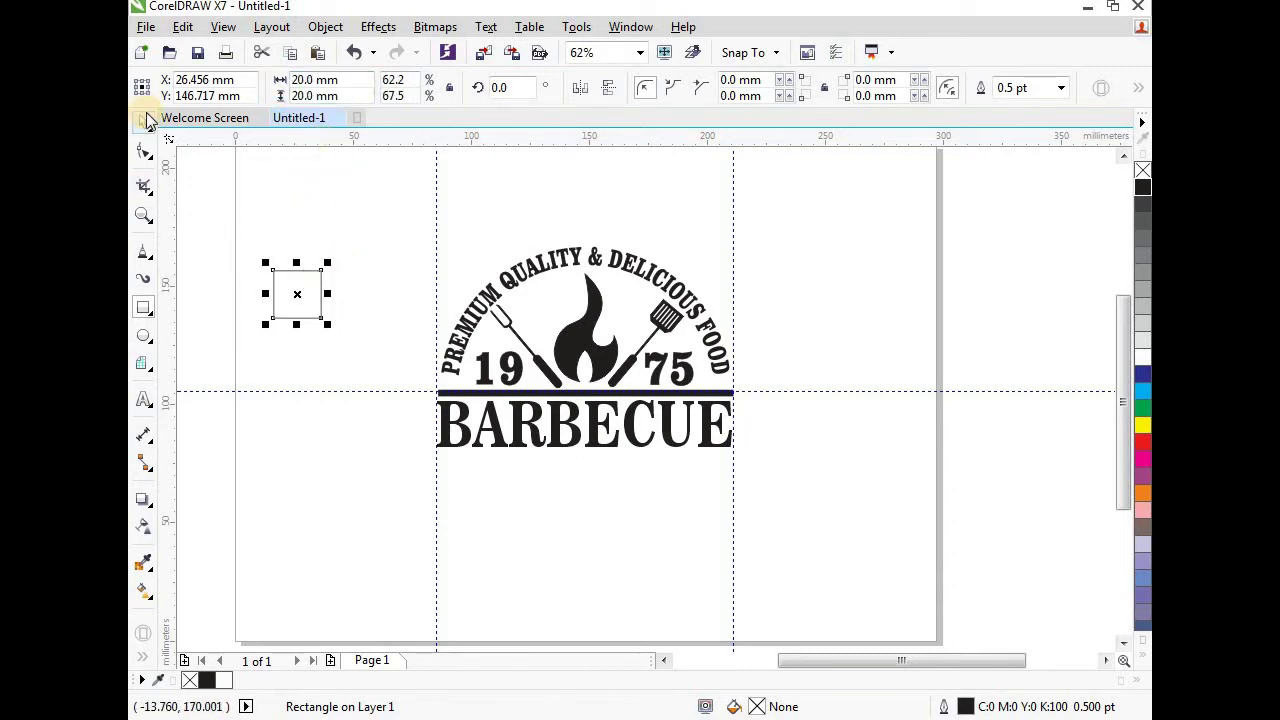
Step: Convert the square to curves, add a node midway on its right edge, and pull it to the centre as a V-notch
{"action": "left_click", "coordinate": [325, 27]}
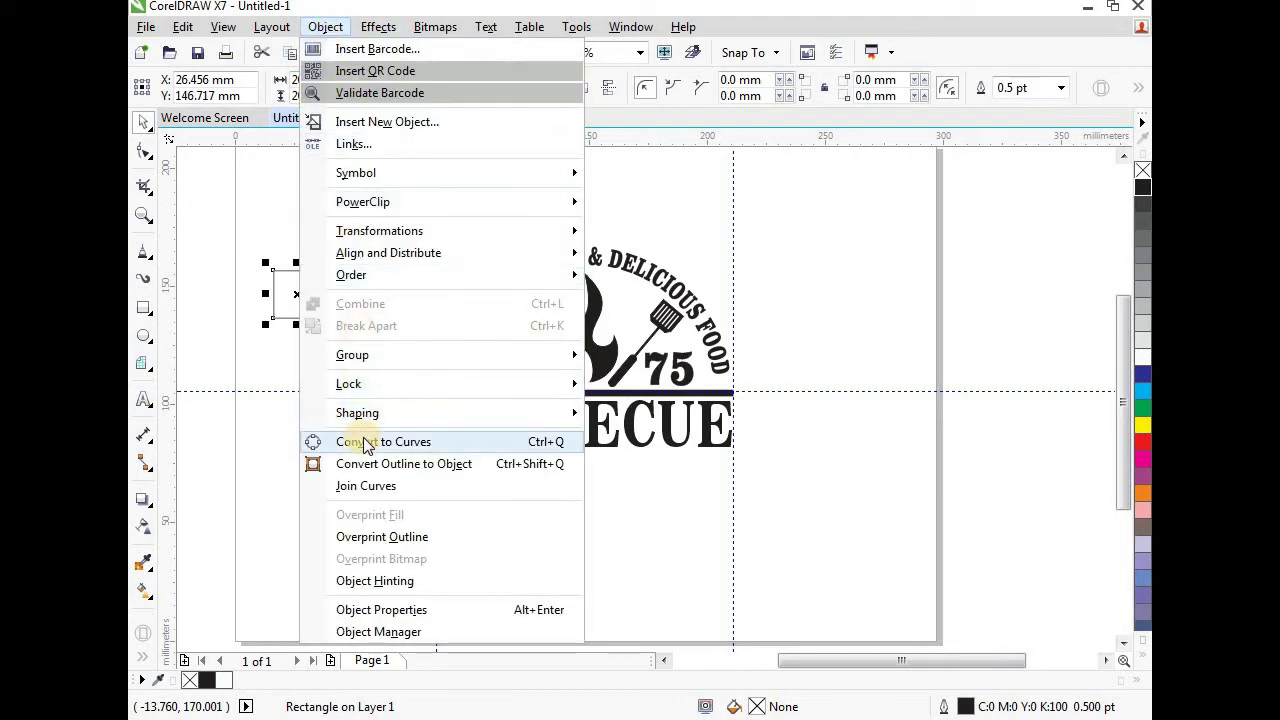
{"action": "left_click", "coordinate": [150, 148]}
{"action": "left_click_drag", "start_coordinate": [355, 230], "coordinate": [399, 369]}
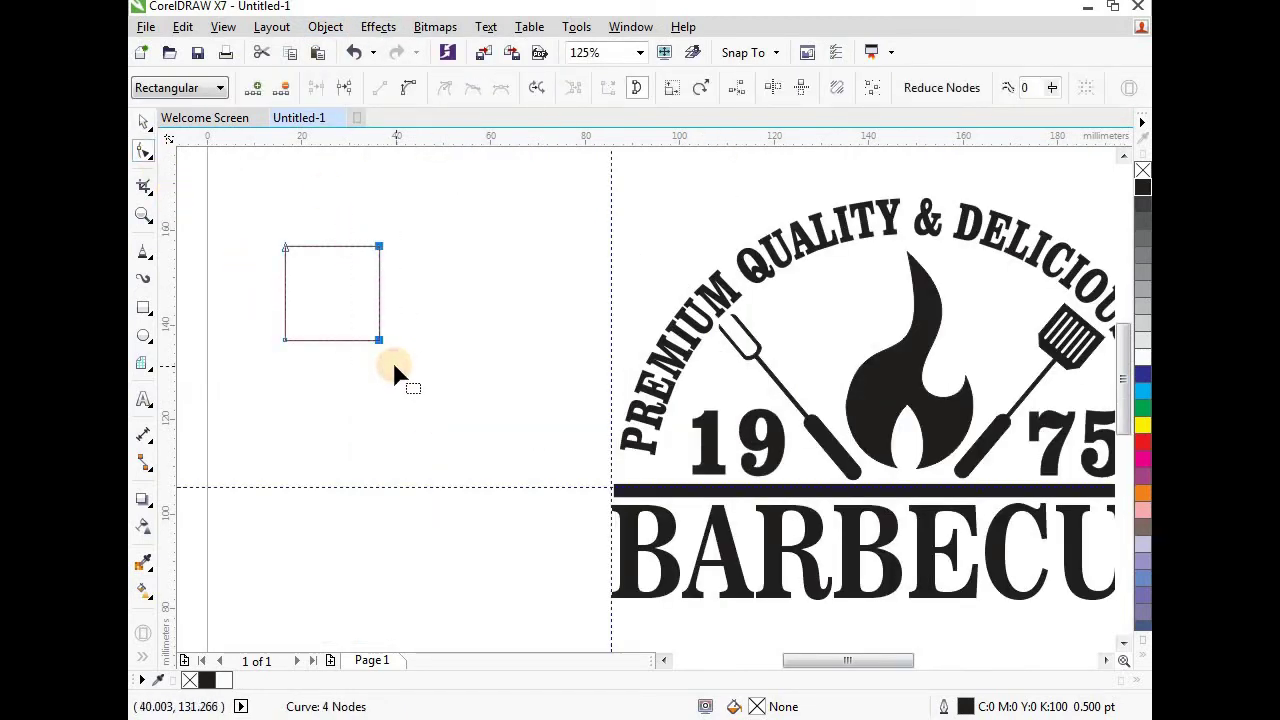
{"action": "left_click", "coordinate": [253, 90]}
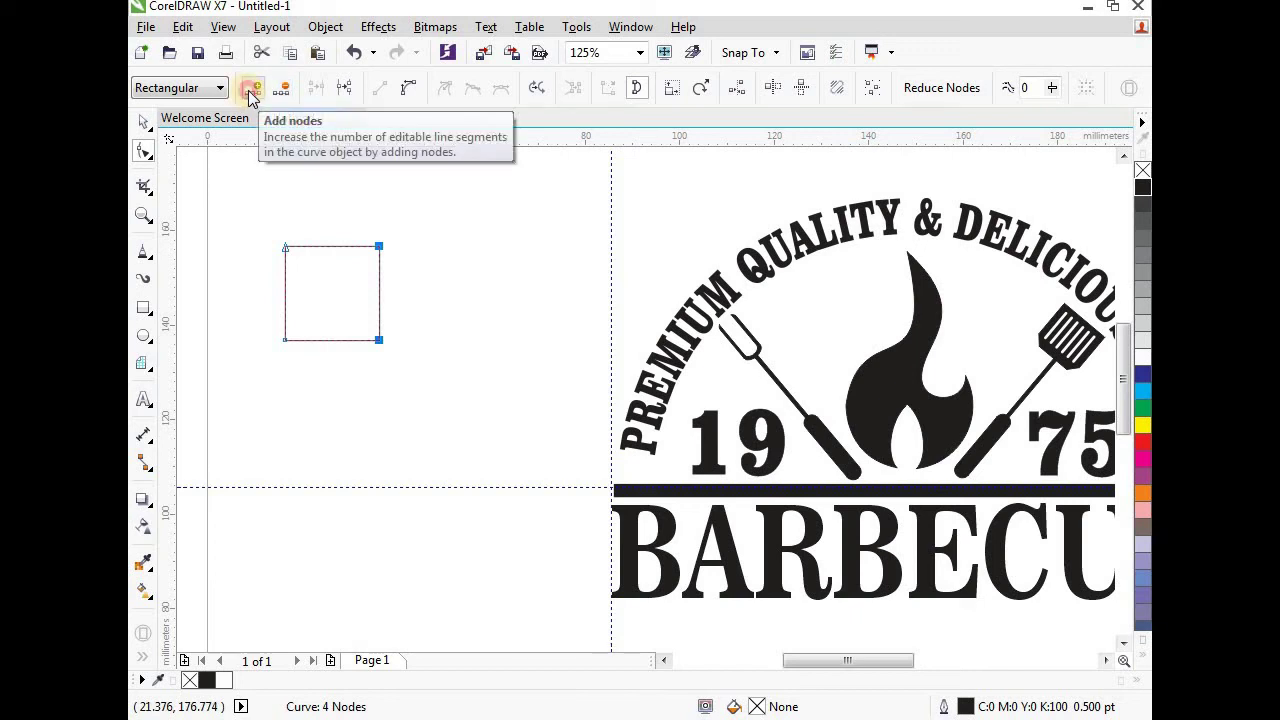
{"action": "left_click_drag", "start_coordinate": [406, 274], "coordinate": [803, 423]}
Step: Position the notched ribbon tail to the right of "BARBECUE" and resize it to about 17.3 × 16.7 mm
{"action": "scroll", "coordinate": [344, 288], "scroll_direction": "down", "scroll_amount": 1}
{"action": "key", "text": "space"}
{"action": "scroll", "coordinate": [798, 443], "scroll_direction": "up", "scroll_amount": 1}
{"action": "scroll", "coordinate": [514, 373], "scroll_direction": "down", "scroll_amount": 1}
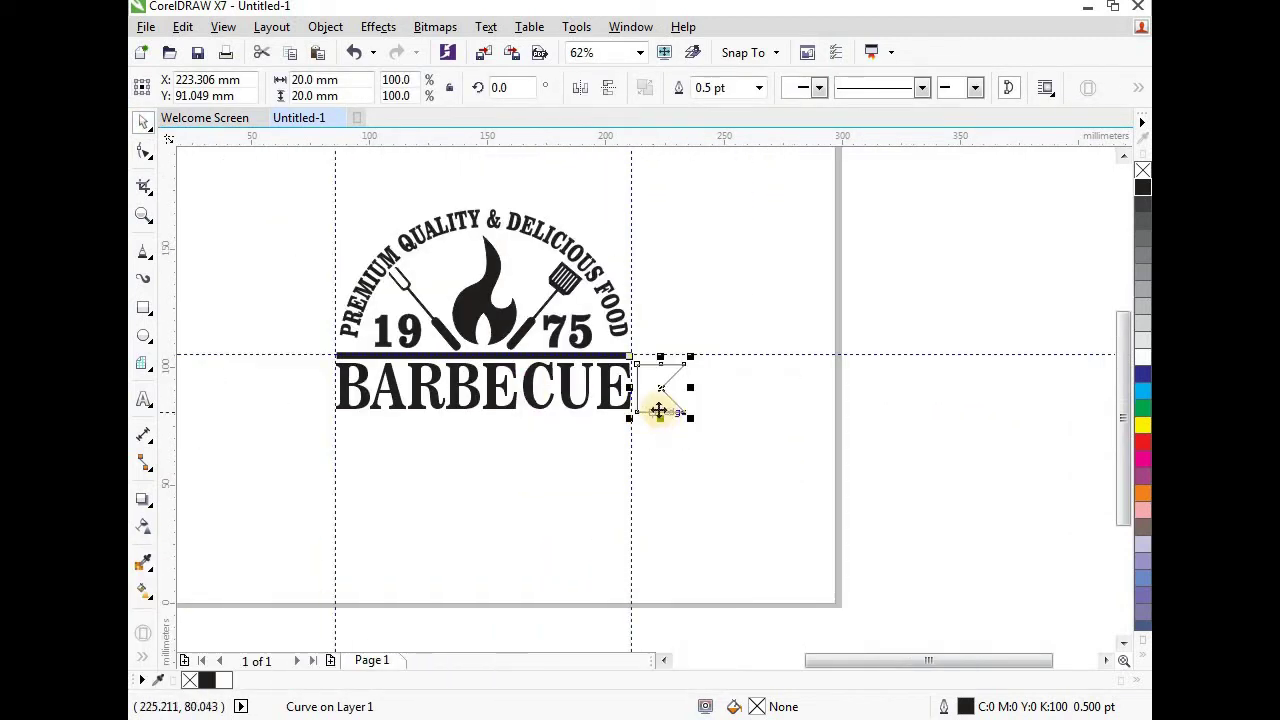
{"action": "scroll", "coordinate": [660, 411], "scroll_direction": "up", "scroll_amount": 1}
{"action": "scroll", "coordinate": [659, 410], "scroll_direction": "up", "scroll_amount": 1}
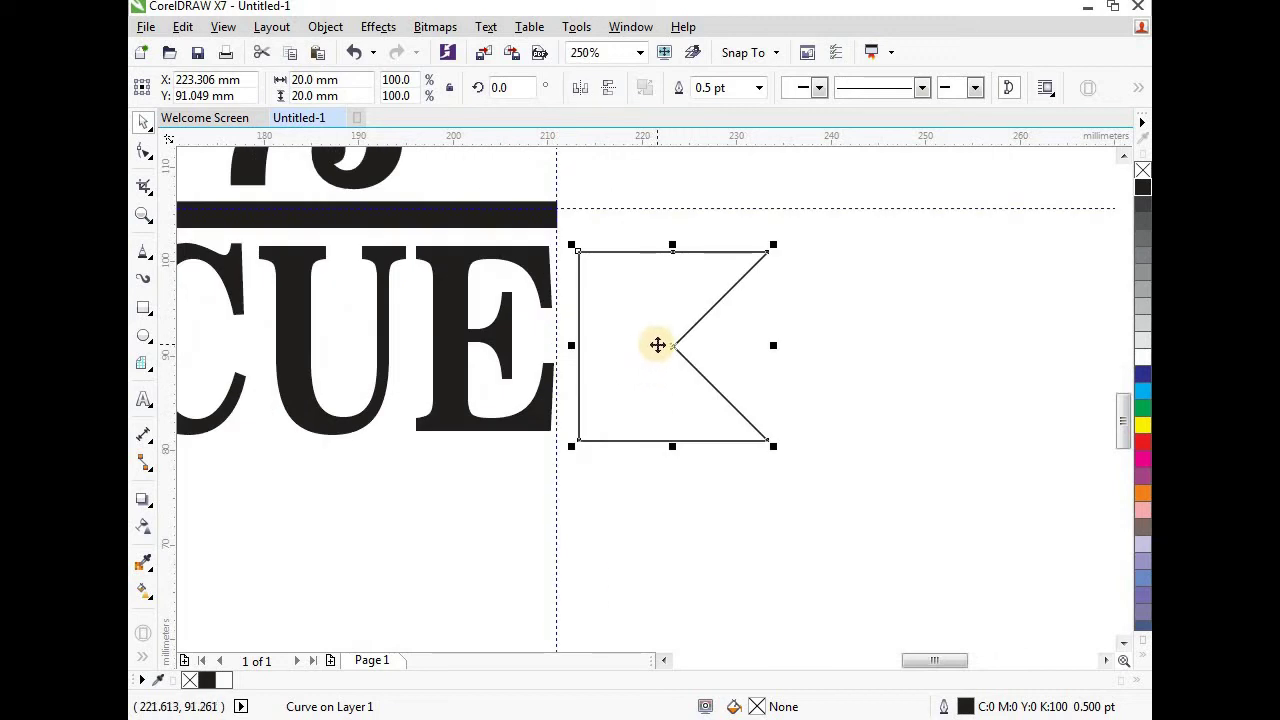
{"action": "left_click_drag", "start_coordinate": [657, 345], "coordinate": [691, 345]}
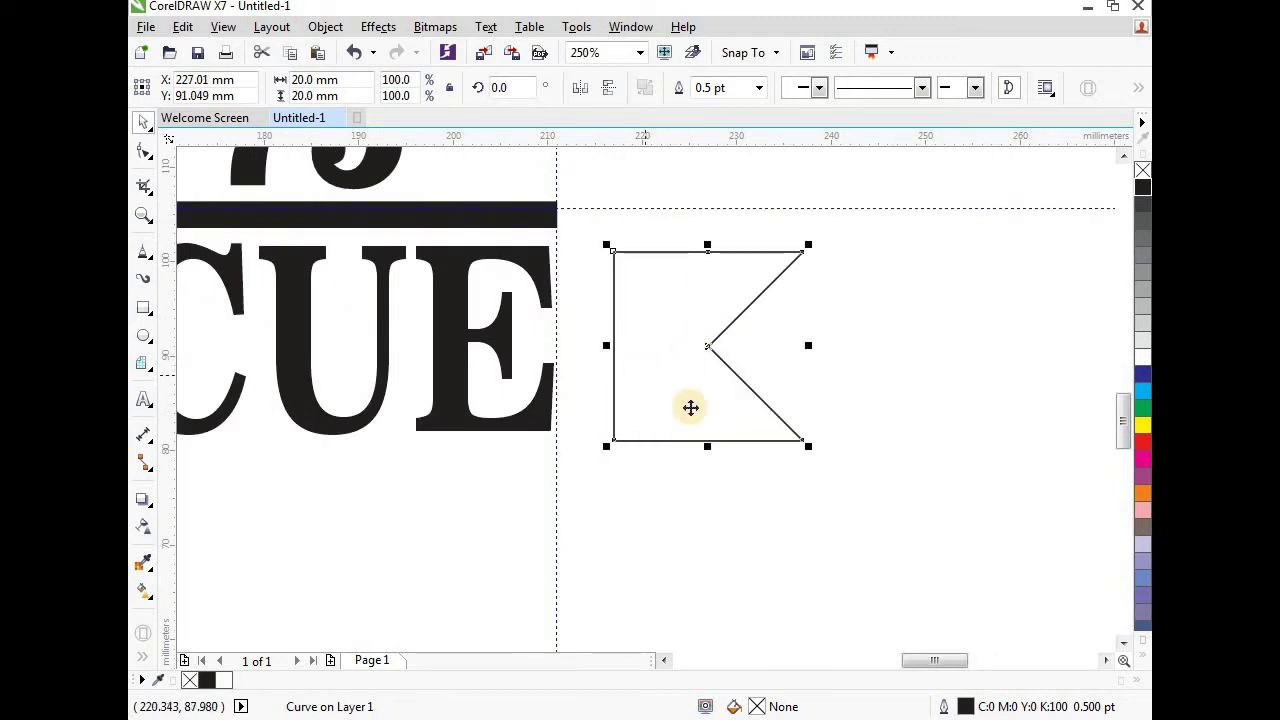
{"action": "left_click_drag", "start_coordinate": [708, 448], "coordinate": [704, 433]}
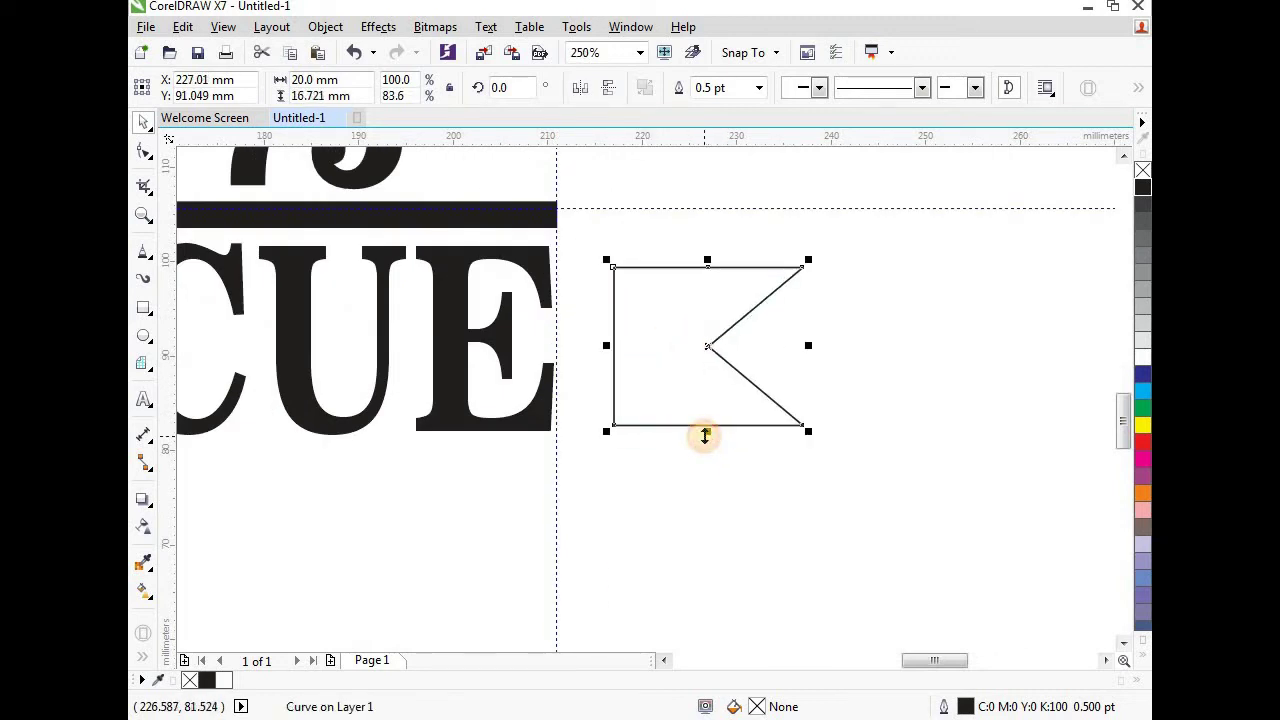
{"action": "left_click_drag", "start_coordinate": [810, 347], "coordinate": [784, 346]}
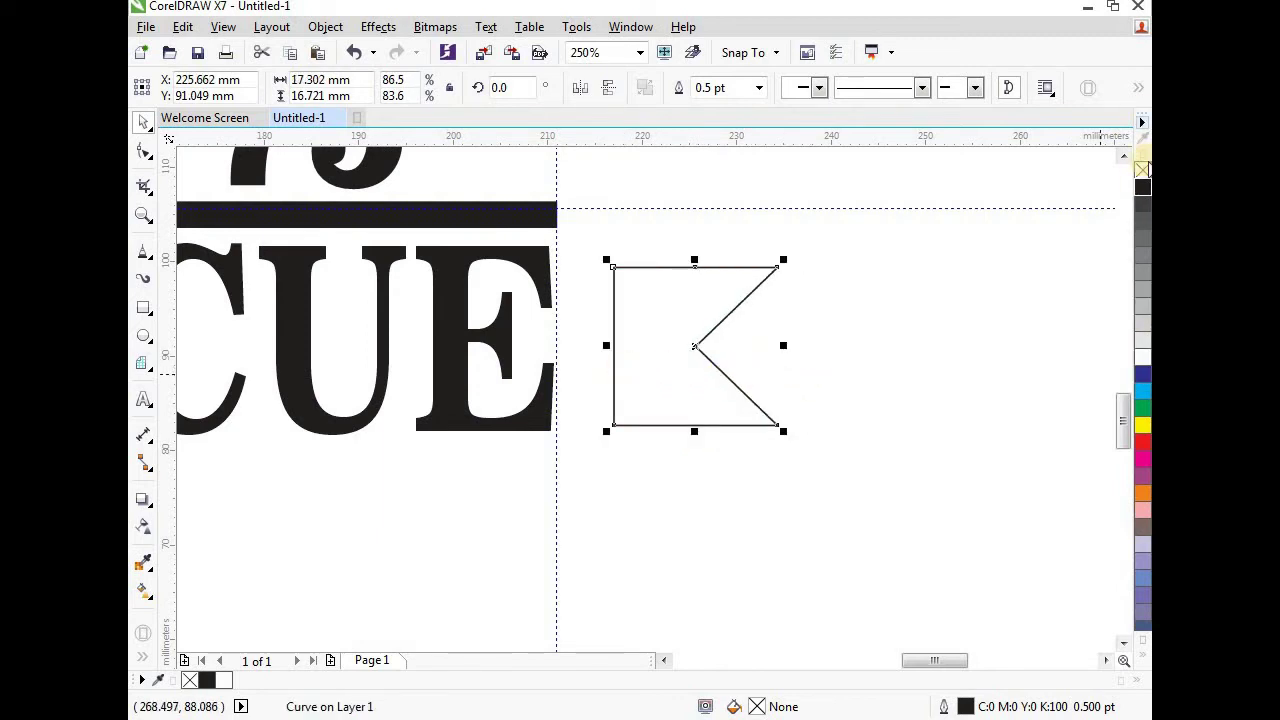
Step: Fill the ribbon tail with black and move it closer to the final E of "BARBECUE"
{"action": "left_click", "coordinate": [1143, 188]}
{"action": "scroll", "coordinate": [829, 251], "scroll_direction": "down", "scroll_amount": 1}
{"action": "scroll", "coordinate": [786, 289], "scroll_direction": "up", "scroll_amount": 1}
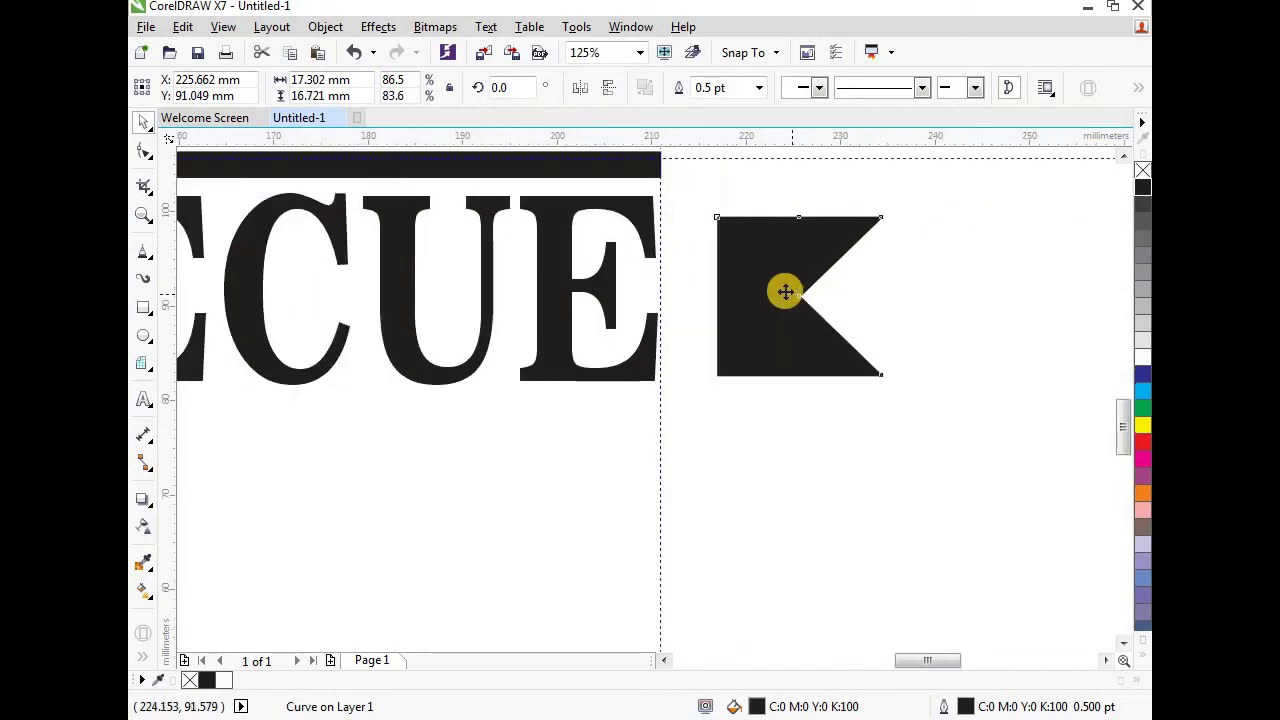
{"action": "left_click_drag", "start_coordinate": [786, 289], "coordinate": [749, 289]}
{"action": "scroll", "coordinate": [818, 312], "scroll_direction": "down", "scroll_amount": 1}
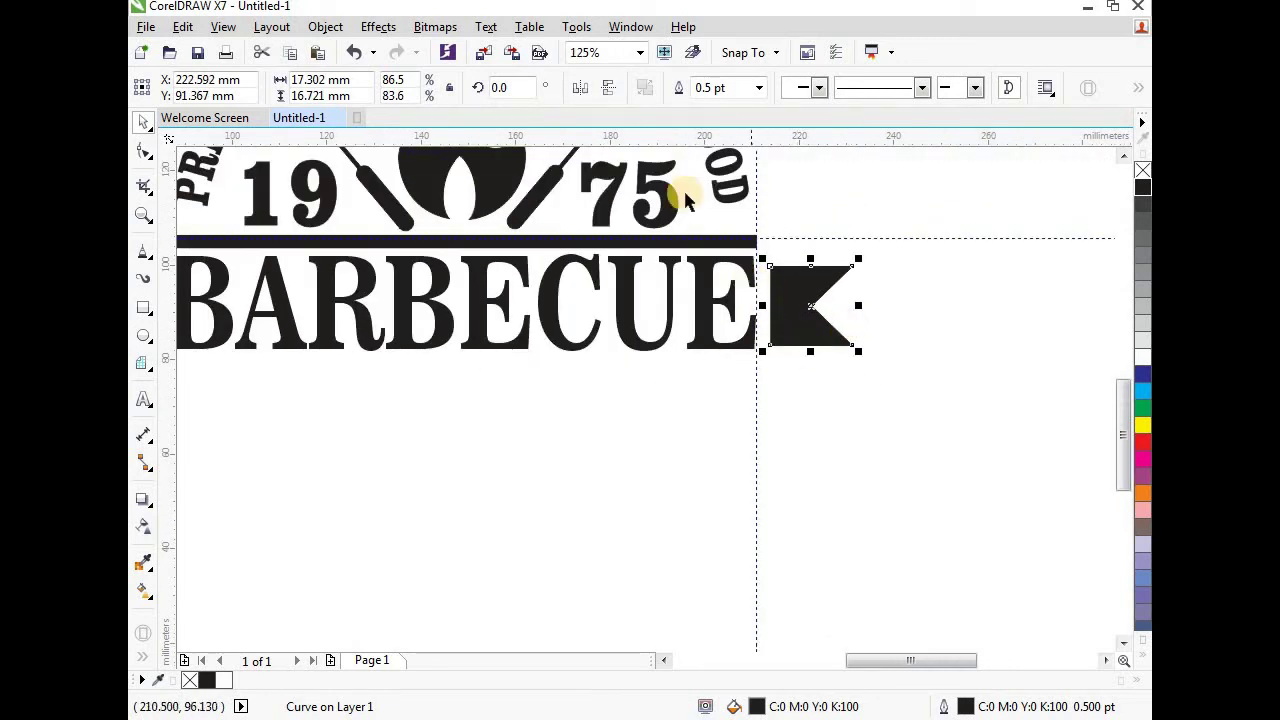
Step: Duplicate the ribbon tail, move the copy below "BARBECUE", and mirror it horizontally
{"action": "scroll", "coordinate": [650, 165], "scroll_direction": "down", "scroll_amount": 1}
{"action": "left_click", "coordinate": [192, 28]}
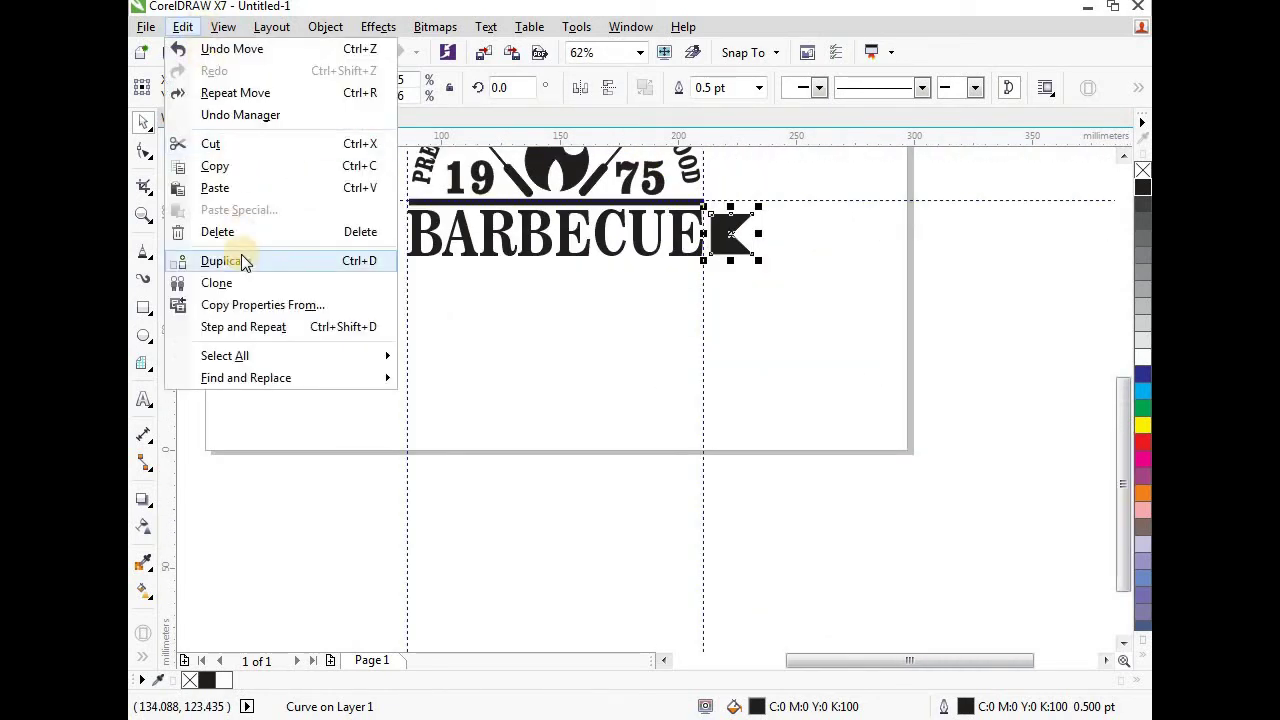
{"action": "left_click", "coordinate": [243, 260]}
{"action": "left_click_drag", "start_coordinate": [735, 222], "coordinate": [637, 306]}
{"action": "scroll", "coordinate": [637, 306], "scroll_direction": "up", "scroll_amount": 1}
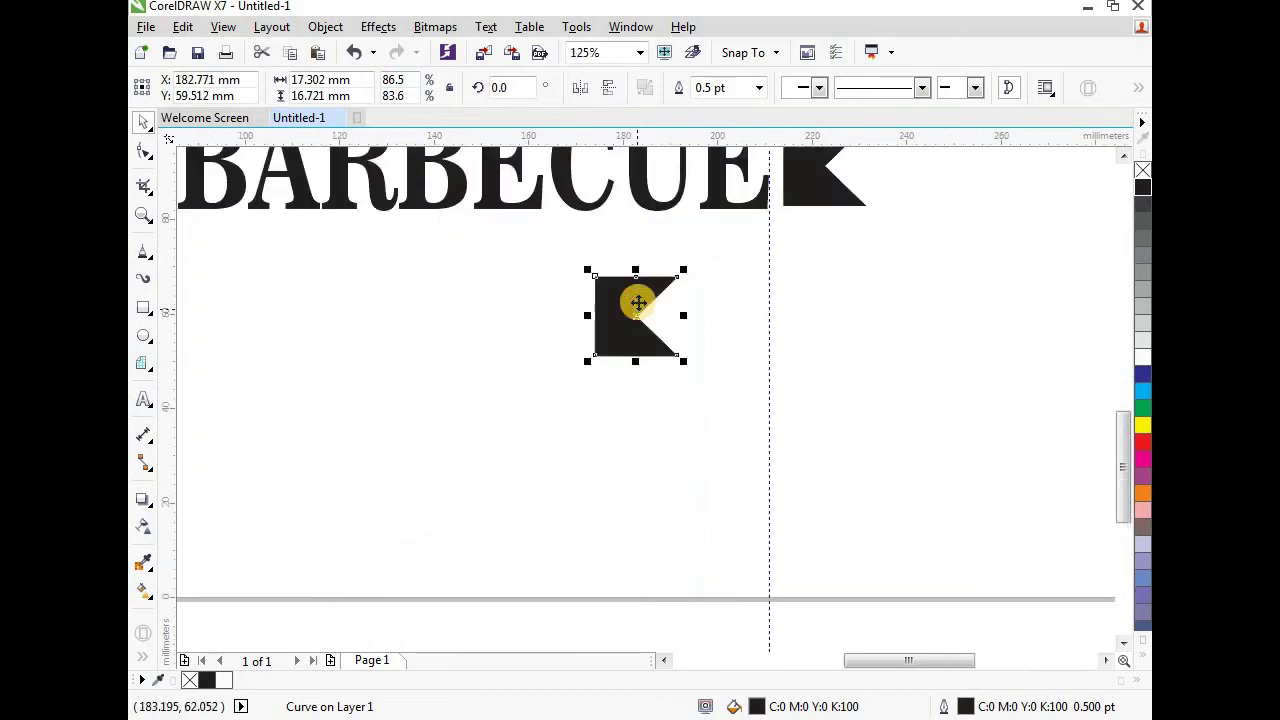
{"action": "left_click", "coordinate": [580, 88]}
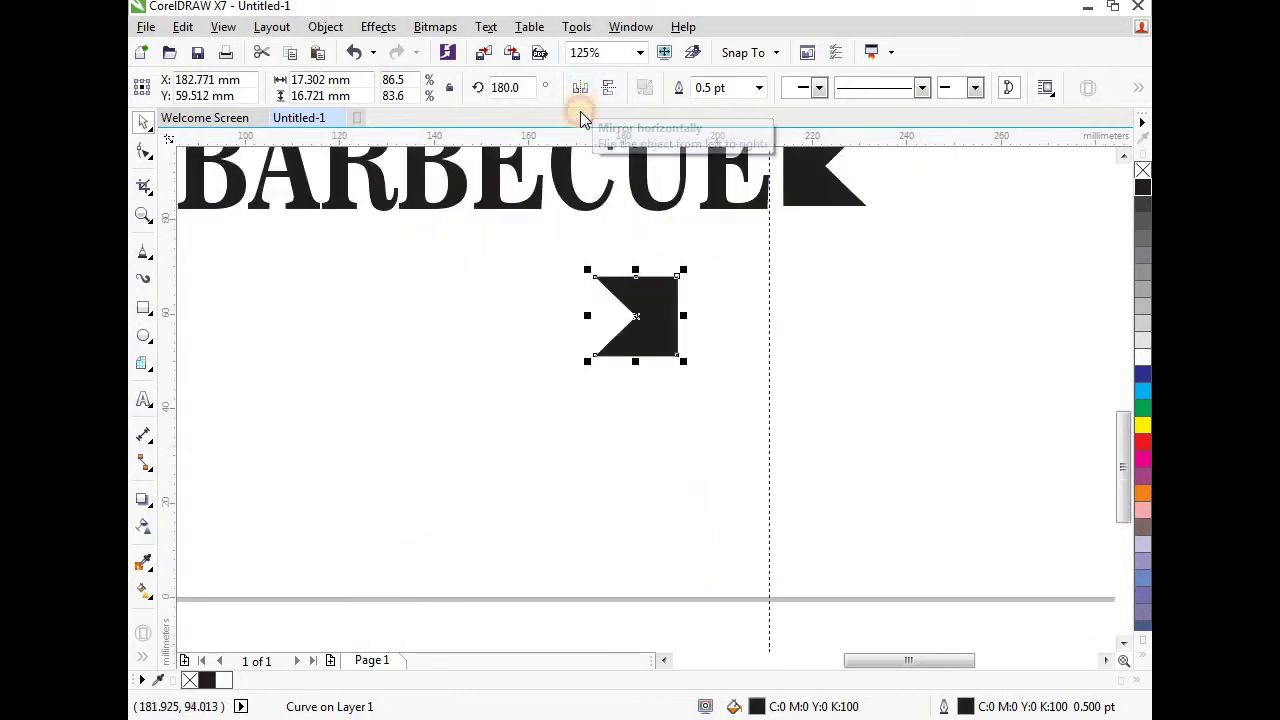
Step: Place the mirrored ribbon tail just left of the B of "BARBECUE", level with the tail on the other side
{"action": "scroll", "coordinate": [666, 320], "scroll_direction": "down", "scroll_amount": 1}
{"action": "left_click_drag", "start_coordinate": [679, 330], "coordinate": [422, 256]}
{"action": "scroll", "coordinate": [523, 320], "scroll_direction": "up", "scroll_amount": 3}
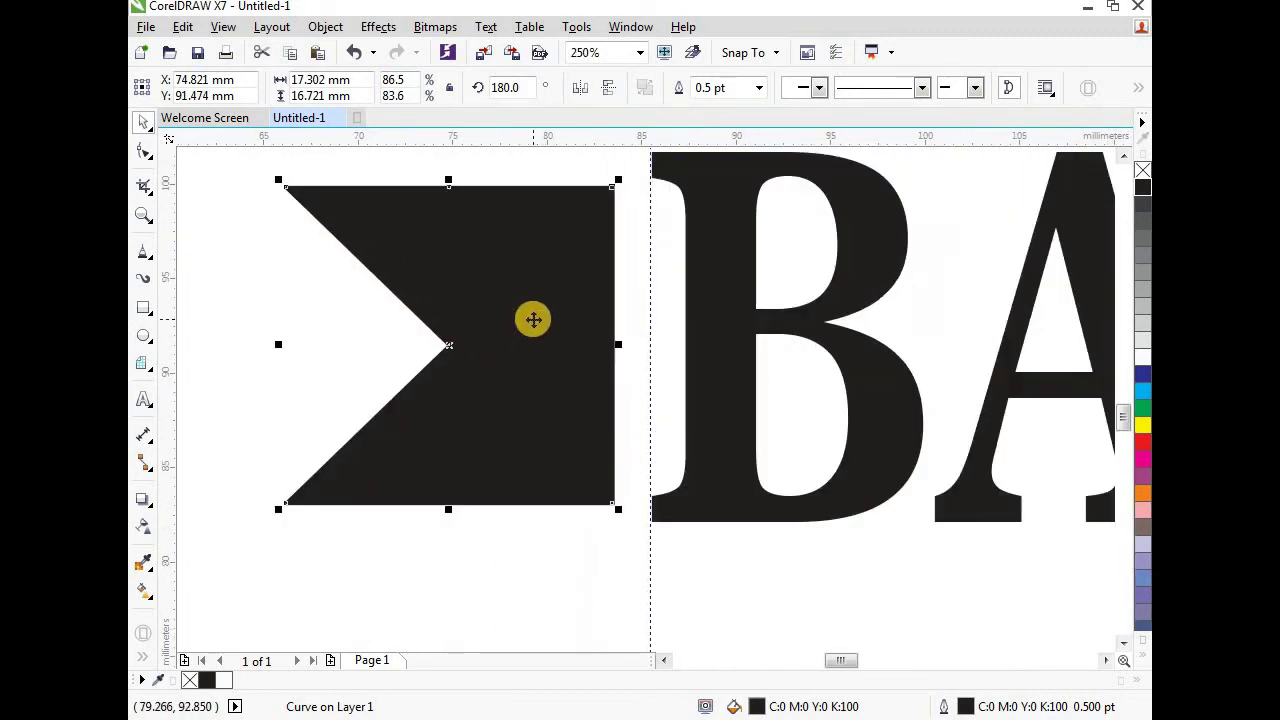
{"action": "scroll", "coordinate": [526, 332], "scroll_direction": "down", "scroll_amount": 1}
{"action": "left_click_drag", "start_coordinate": [523, 343], "coordinate": [526, 352]}
{"action": "scroll", "coordinate": [531, 349], "scroll_direction": "up", "scroll_amount": 1}
{"action": "scroll", "coordinate": [531, 352], "scroll_direction": "down", "scroll_amount": 1}
{"action": "scroll", "coordinate": [525, 424], "scroll_direction": "down", "scroll_amount": 2}
{"action": "left_click", "coordinate": [416, 447]}
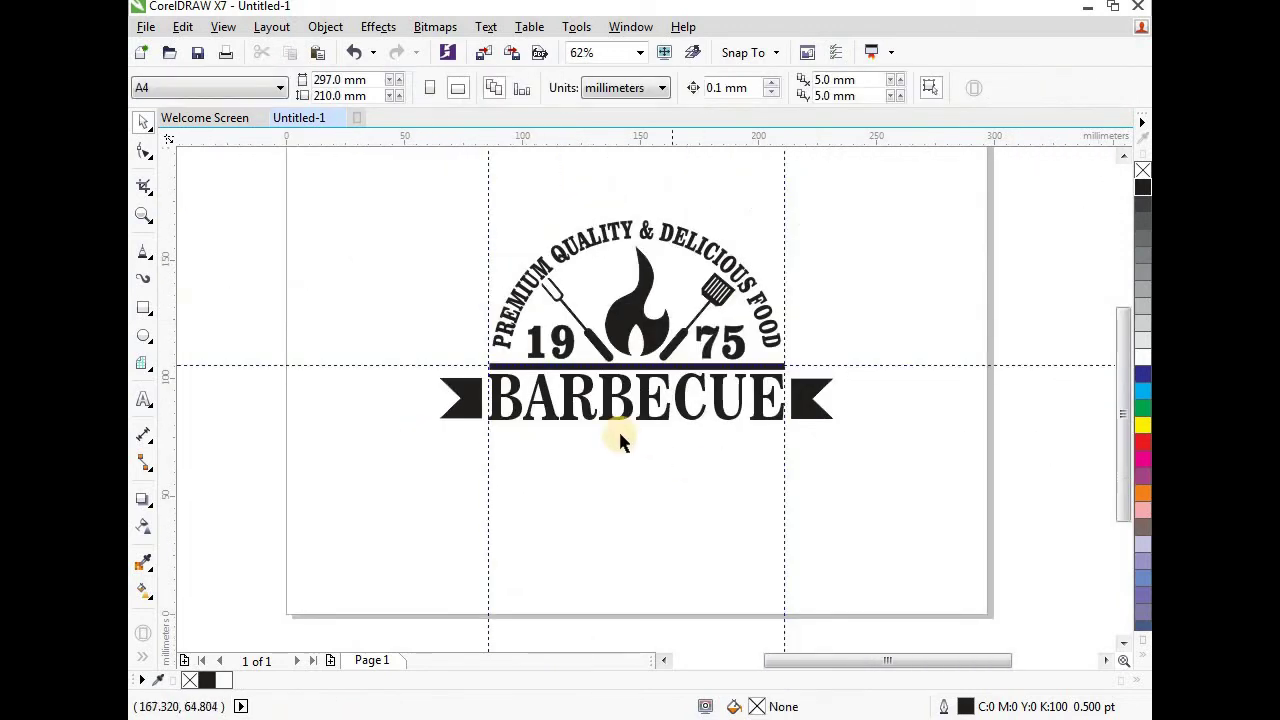
Step: Add the artistic text "HOT & TASTY GRILL" below "BARBECUE"
{"action": "scroll", "coordinate": [620, 440], "scroll_direction": "down", "scroll_amount": 1}
{"action": "scroll", "coordinate": [600, 386], "scroll_direction": "up", "scroll_amount": 1}
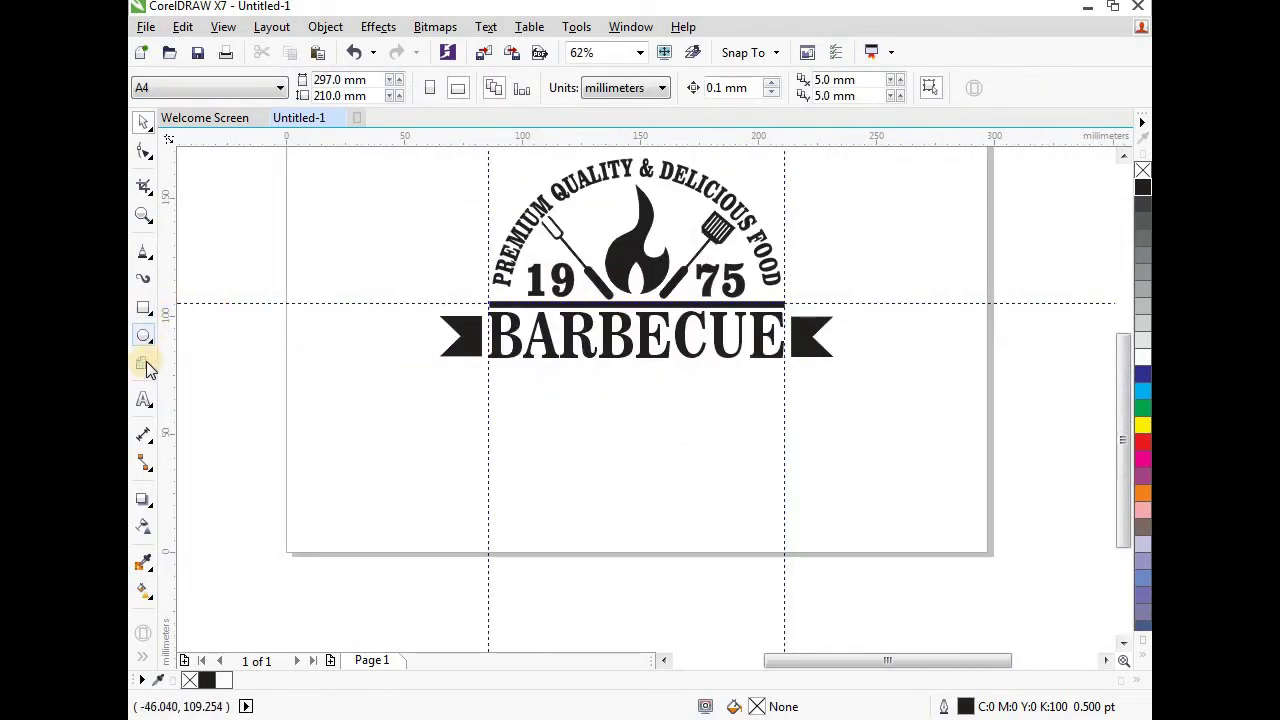
{"action": "left_click", "coordinate": [143, 399]}
{"action": "left_click", "coordinate": [536, 429]}
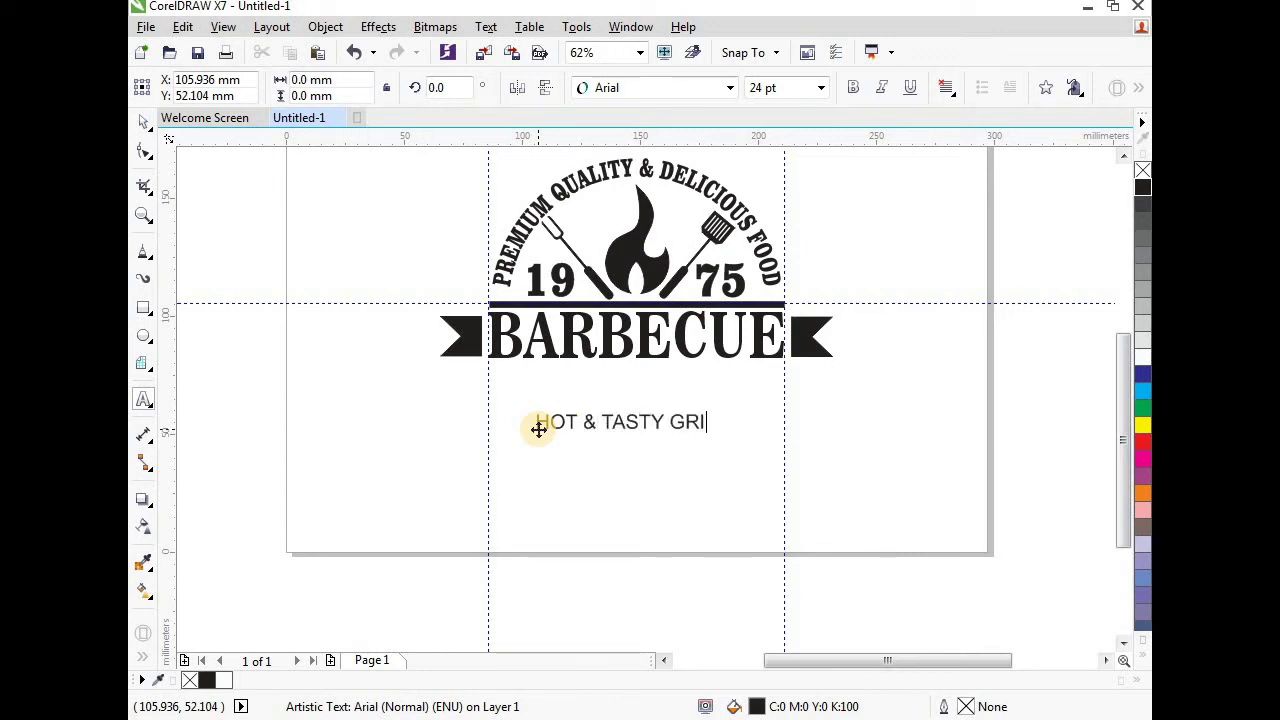
{"action": "left_click", "coordinate": [143, 121]}
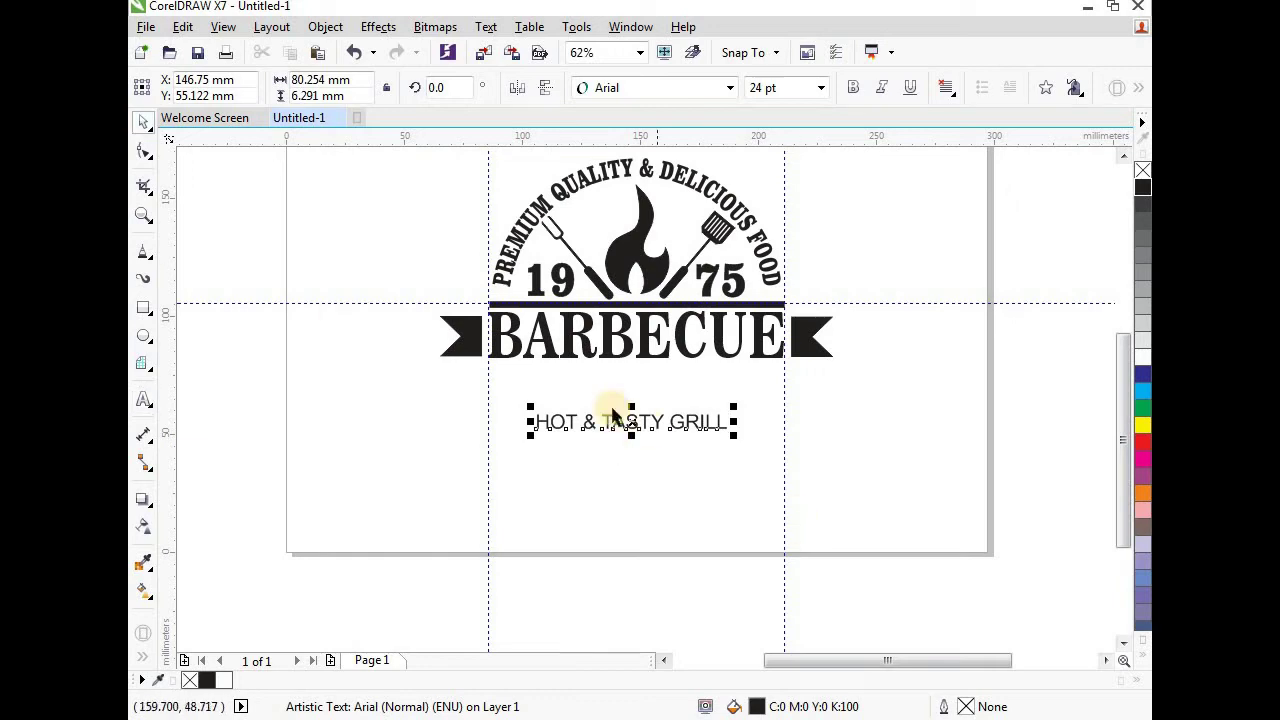
Step: Set "HOT & TASTY GRILL" in Clarendon Blk BT and position it directly beneath "BARBECUE" between the guidelines
{"action": "left_click_drag", "start_coordinate": [630, 424], "coordinate": [612, 392]}
{"action": "left_click", "coordinate": [676, 88]}
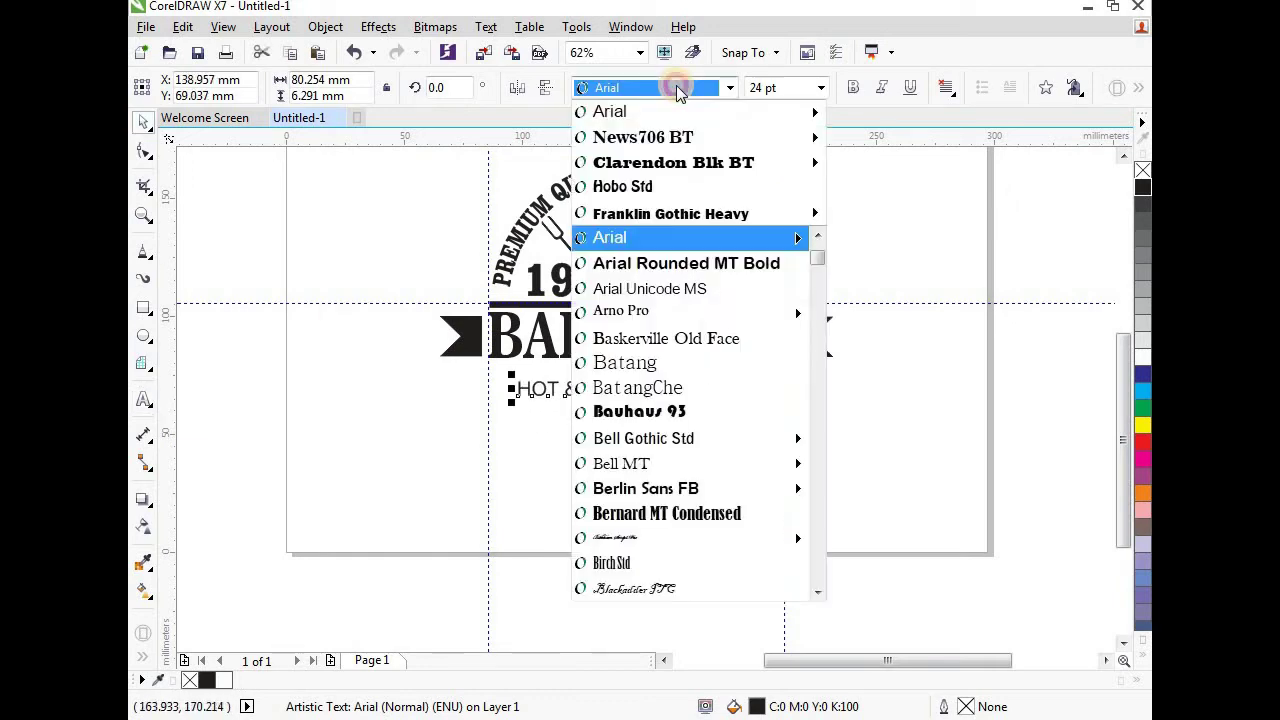
{"action": "left_click", "coordinate": [665, 162]}
{"action": "scroll", "coordinate": [647, 415], "scroll_direction": "up", "scroll_amount": 2}
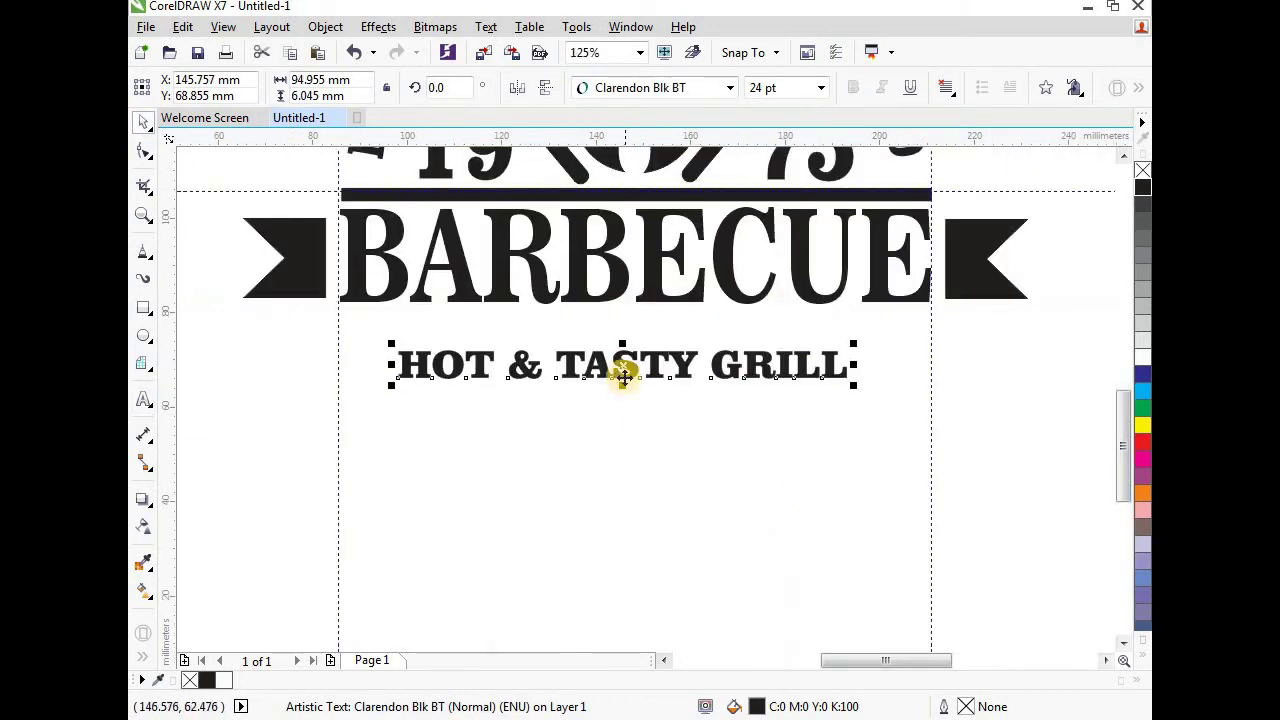
{"action": "left_click_drag", "start_coordinate": [623, 361], "coordinate": [623, 334]}
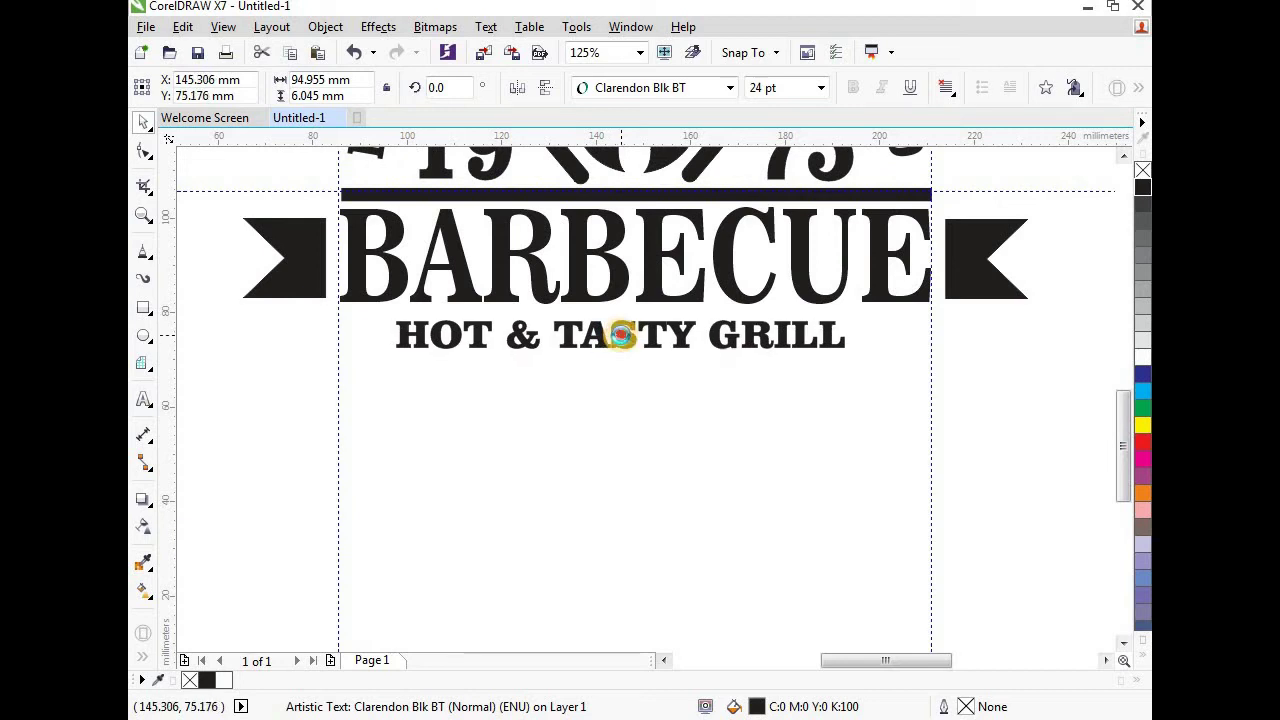
Step: Centre "HOT & TASTY GRILL" horizontally beneath "BARBECUE"
{"action": "left_click", "coordinate": [663, 298], "text": "shift"}
{"action": "key", "text": "c"}
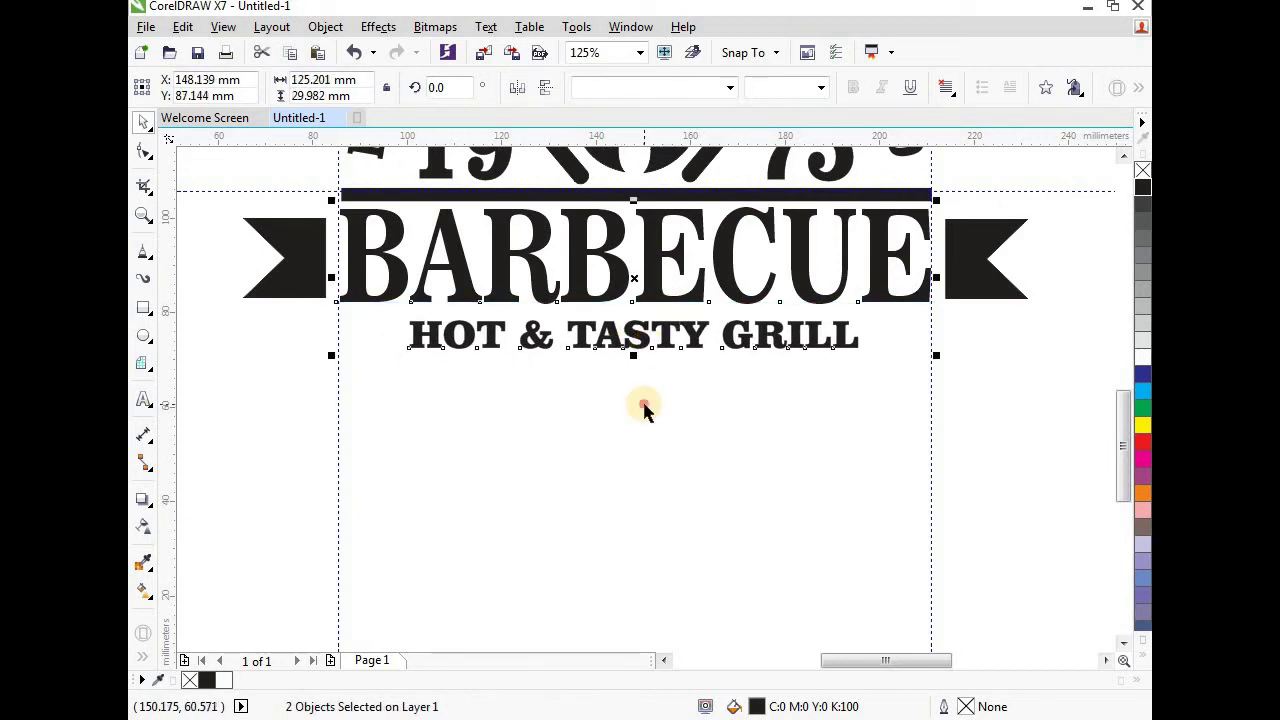
{"action": "left_click", "coordinate": [640, 409]}
{"action": "left_click", "coordinate": [643, 343]}
{"action": "scroll", "coordinate": [645, 315], "scroll_direction": "up", "scroll_amount": 2}
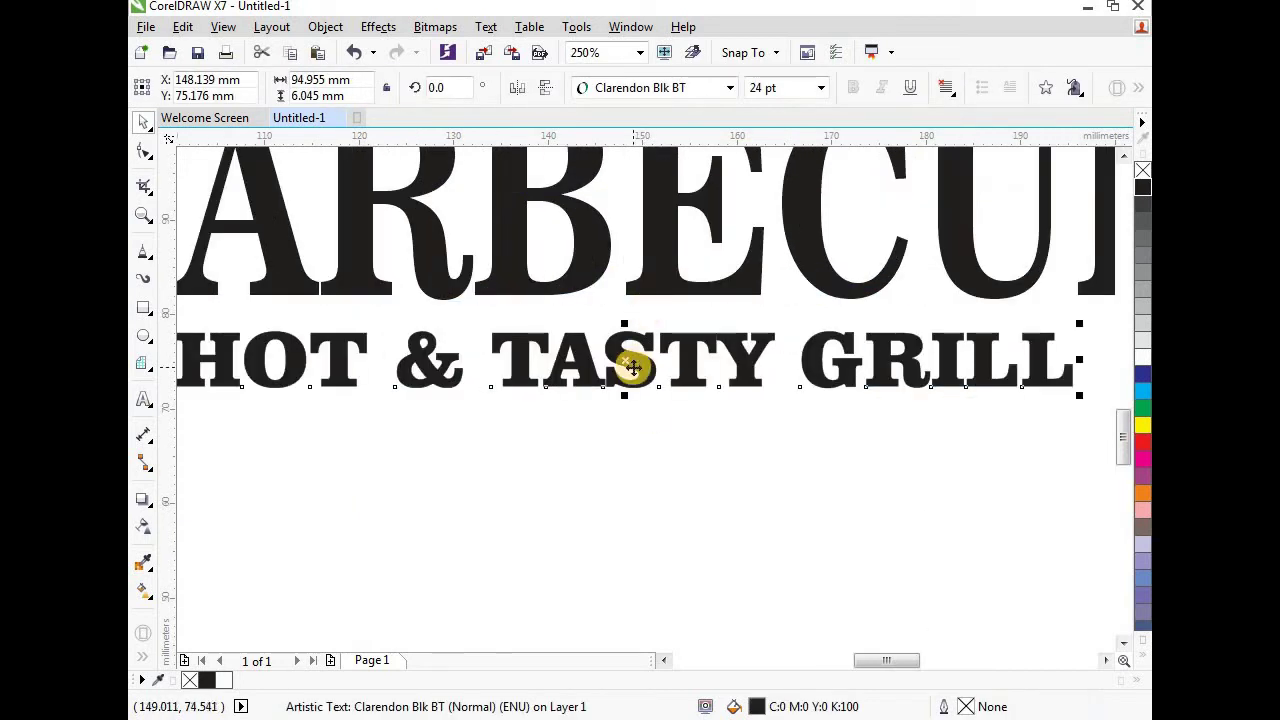
{"action": "scroll", "coordinate": [640, 410], "scroll_direction": "down", "scroll_amount": 2}
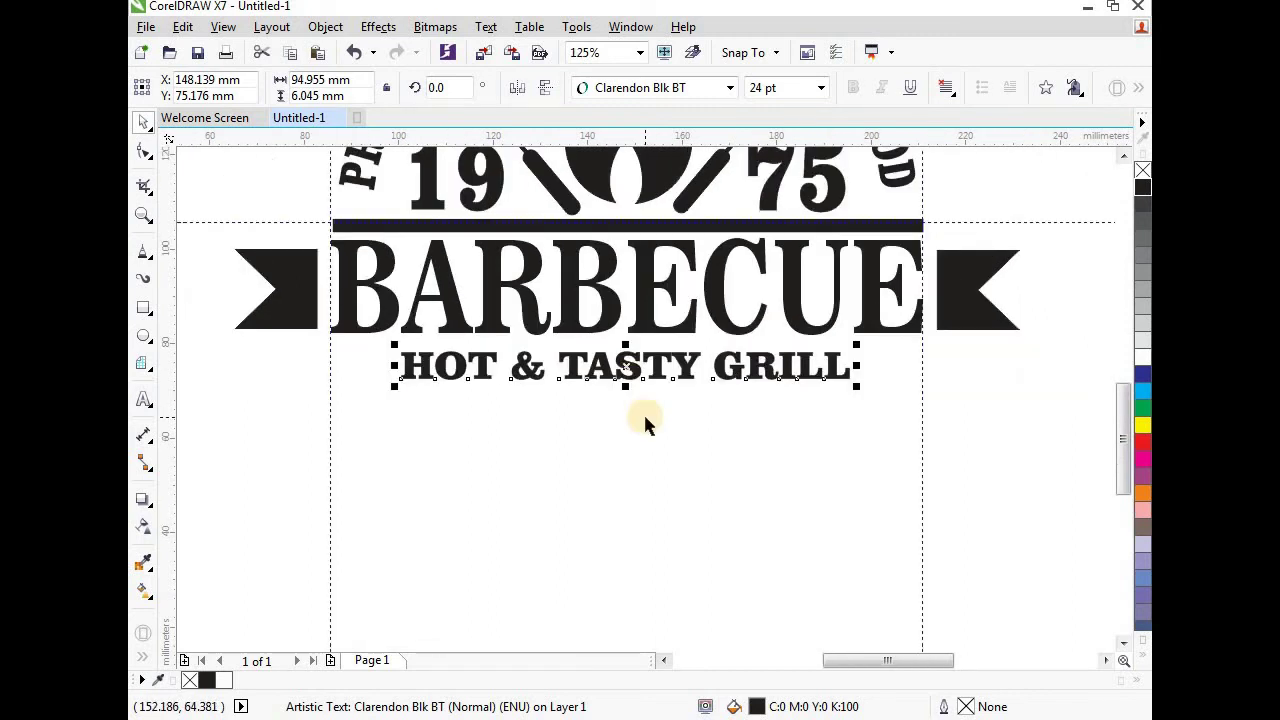
{"action": "left_click", "coordinate": [645, 420]}
{"action": "left_click", "coordinate": [775, 373]}
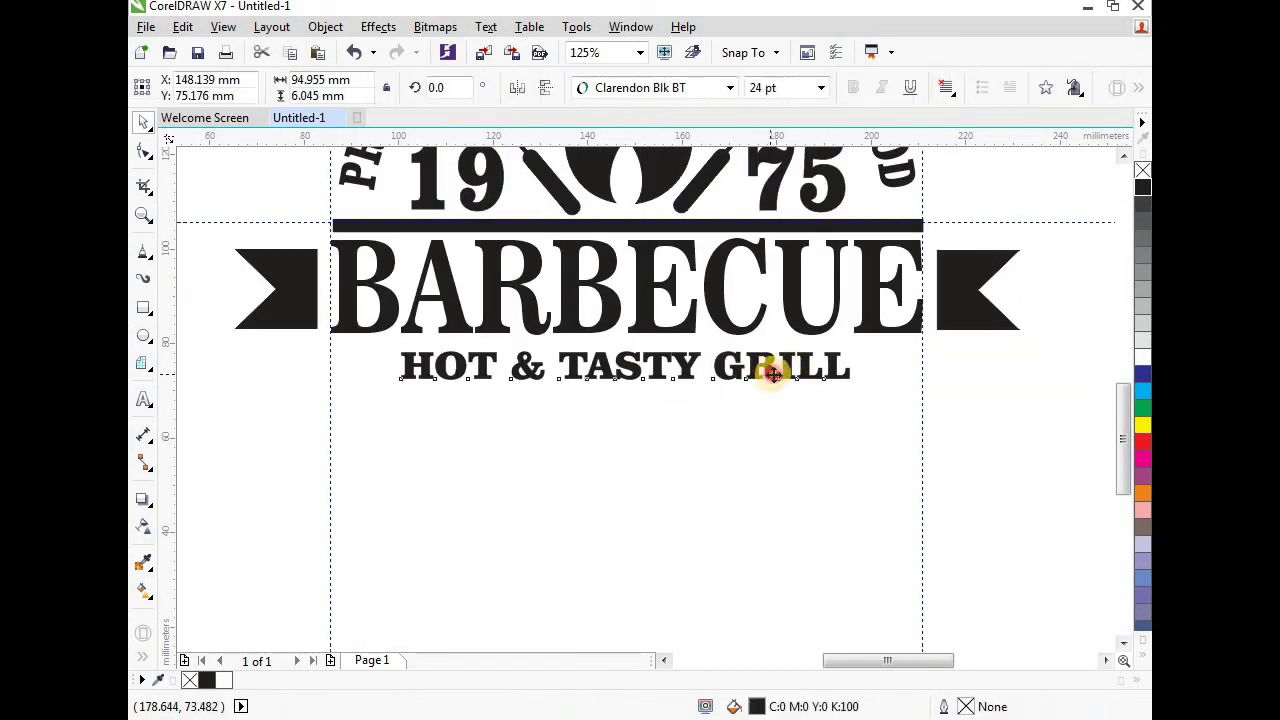
Step: Draw a thin horizontal bar about 25.2 by 1.7 mm to the right of "GRILL" and fill it black
{"action": "left_click_drag", "start_coordinate": [851, 366], "coordinate": [881, 372]}
{"action": "scroll", "coordinate": [777, 420], "scroll_direction": "down", "scroll_amount": 2}
{"action": "left_click", "coordinate": [877, 396]}
{"action": "scroll", "coordinate": [866, 396], "scroll_direction": "up", "scroll_amount": 4}
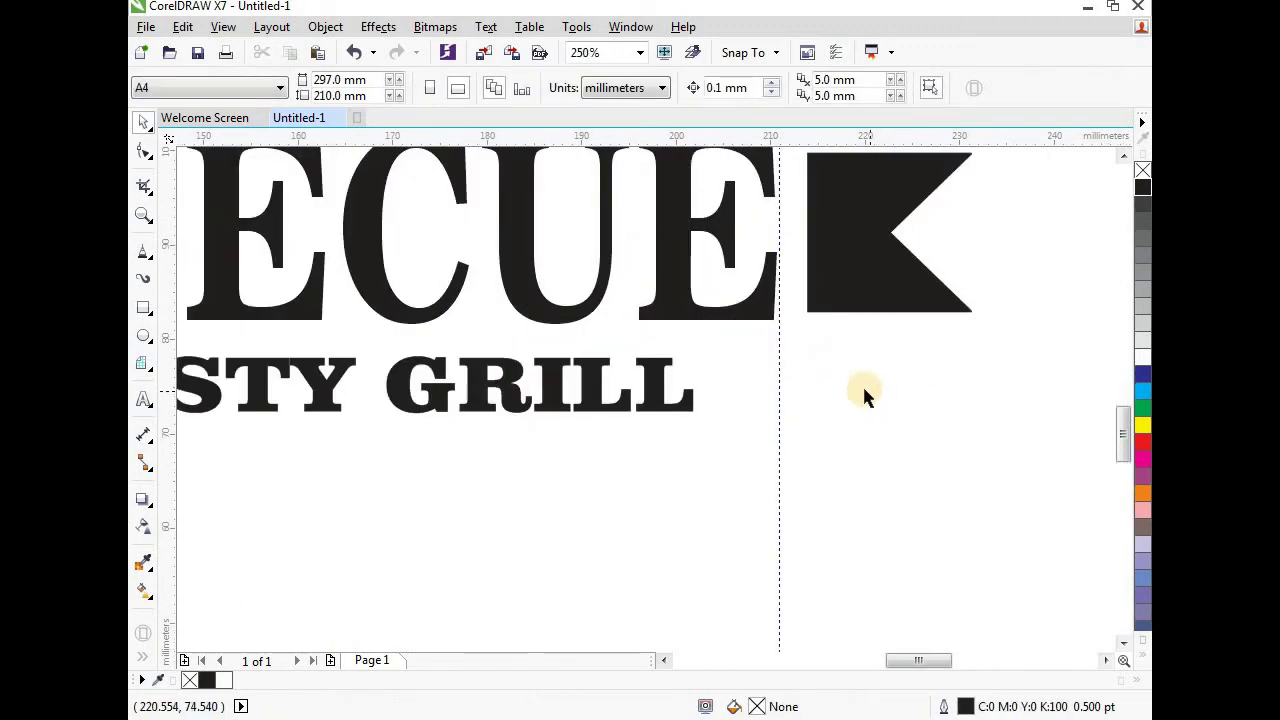
{"action": "left_click", "coordinate": [143, 308]}
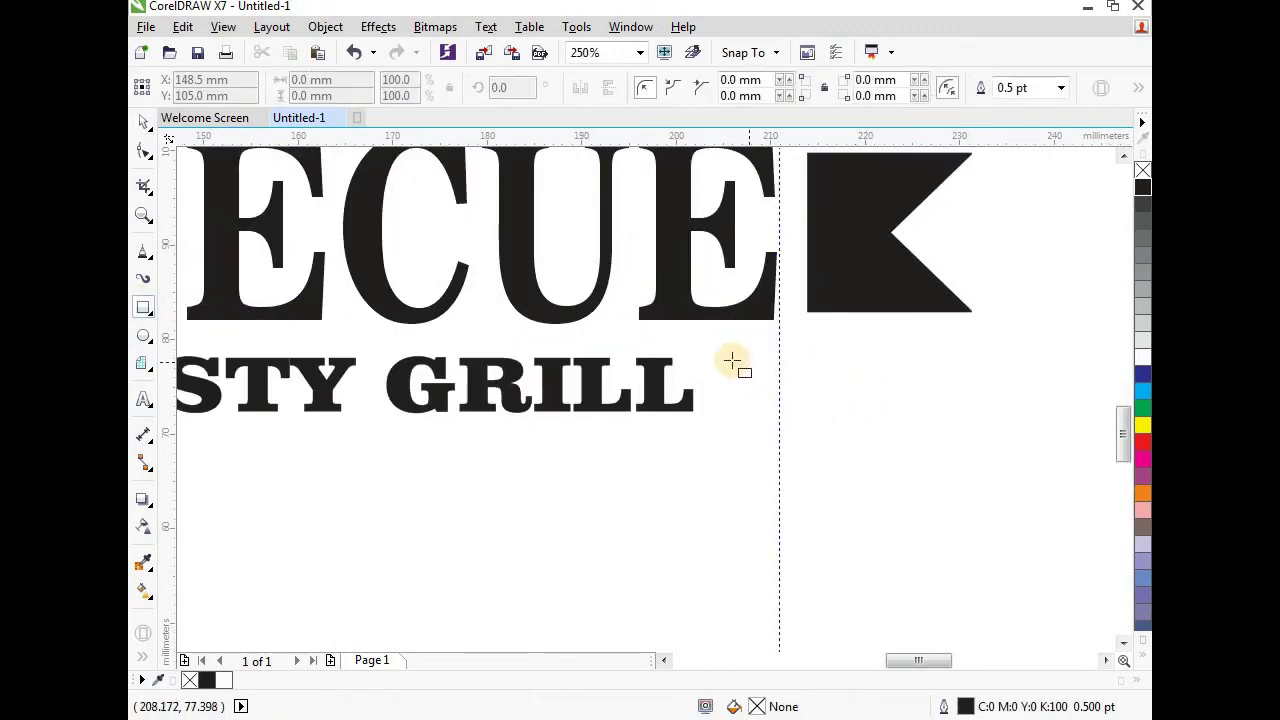
{"action": "left_click_drag", "start_coordinate": [734, 356], "coordinate": [967, 371]}
{"action": "left_click", "coordinate": [1143, 188]}
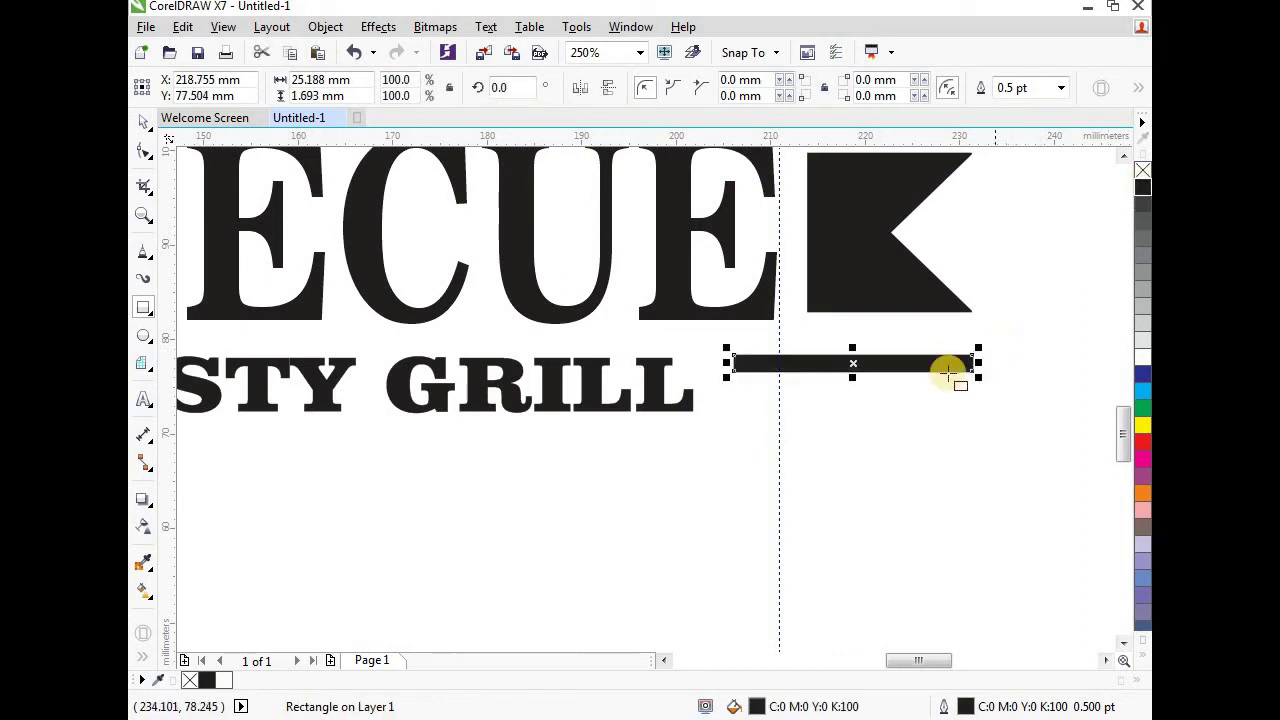
Step: Reduce the bar's height to about 1.44 mm, keeping its upper edge in place
{"action": "key", "text": "space"}
{"action": "scroll", "coordinate": [862, 380], "scroll_direction": "up", "scroll_amount": 1}
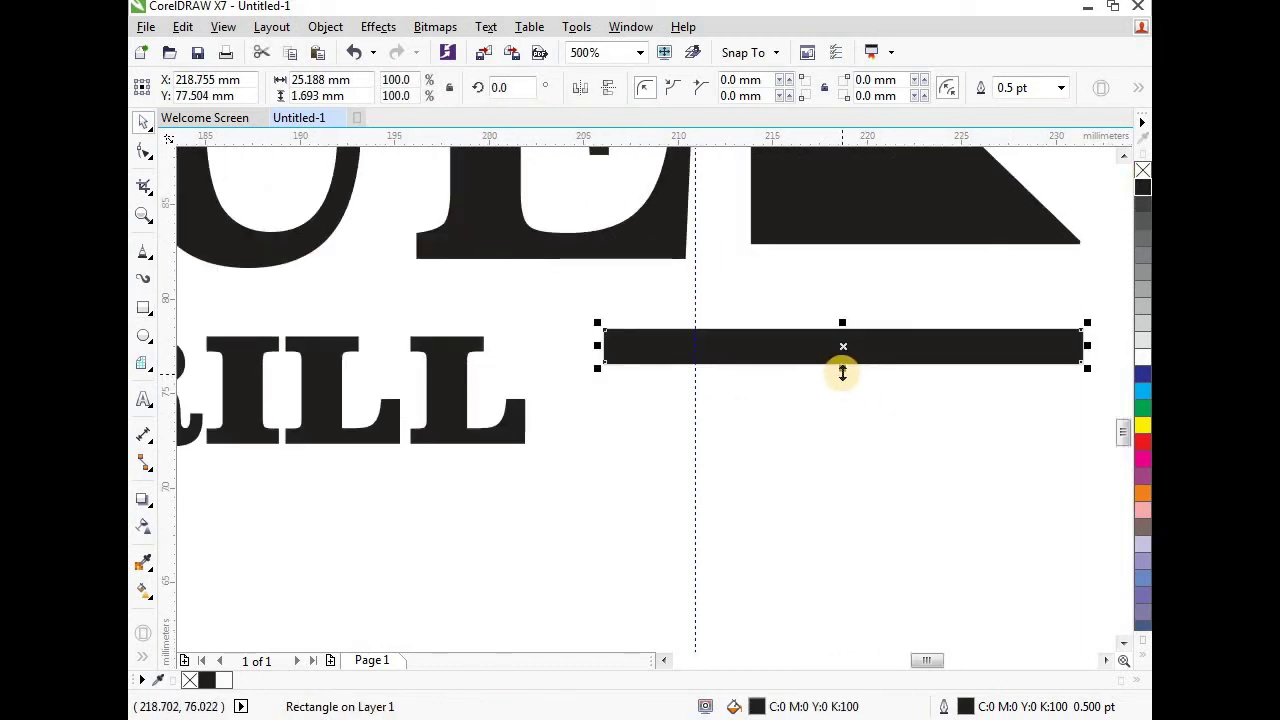
{"action": "left_click_drag", "start_coordinate": [843, 372], "coordinate": [843, 338]}
{"action": "scroll", "coordinate": [843, 364], "scroll_direction": "up", "scroll_amount": 2}
{"action": "scroll", "coordinate": [671, 271], "scroll_direction": "down", "scroll_amount": 3}
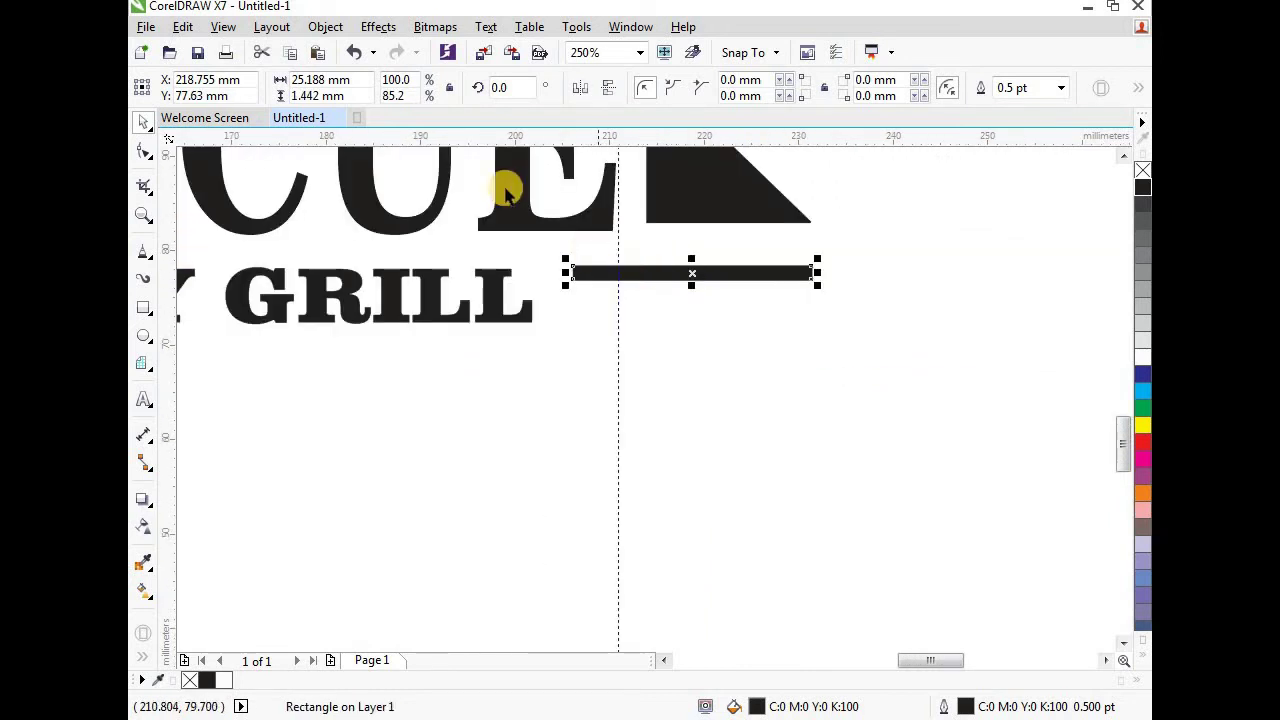
Step: Duplicate the bar and place the copy directly below it, leaving a narrow gap between the two
{"action": "left_click", "coordinate": [184, 27]}
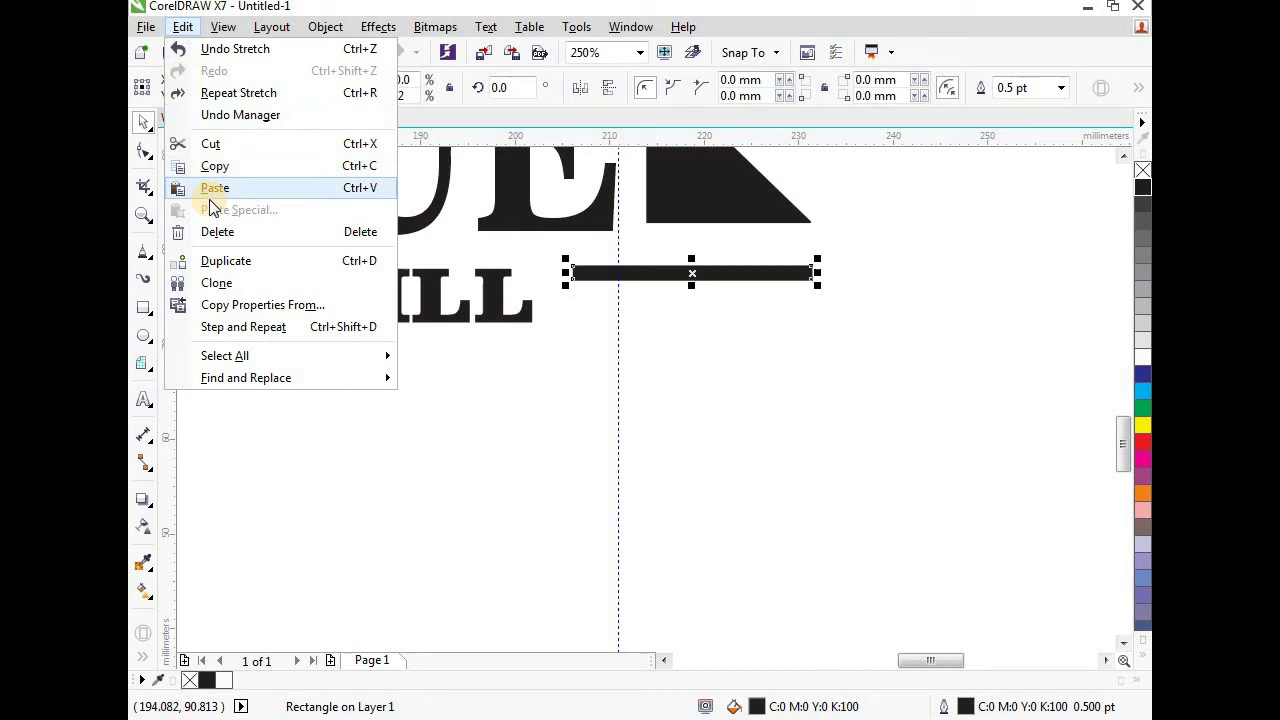
{"action": "left_click", "coordinate": [226, 261]}
{"action": "scroll", "coordinate": [686, 309], "scroll_direction": "up", "scroll_amount": 1}
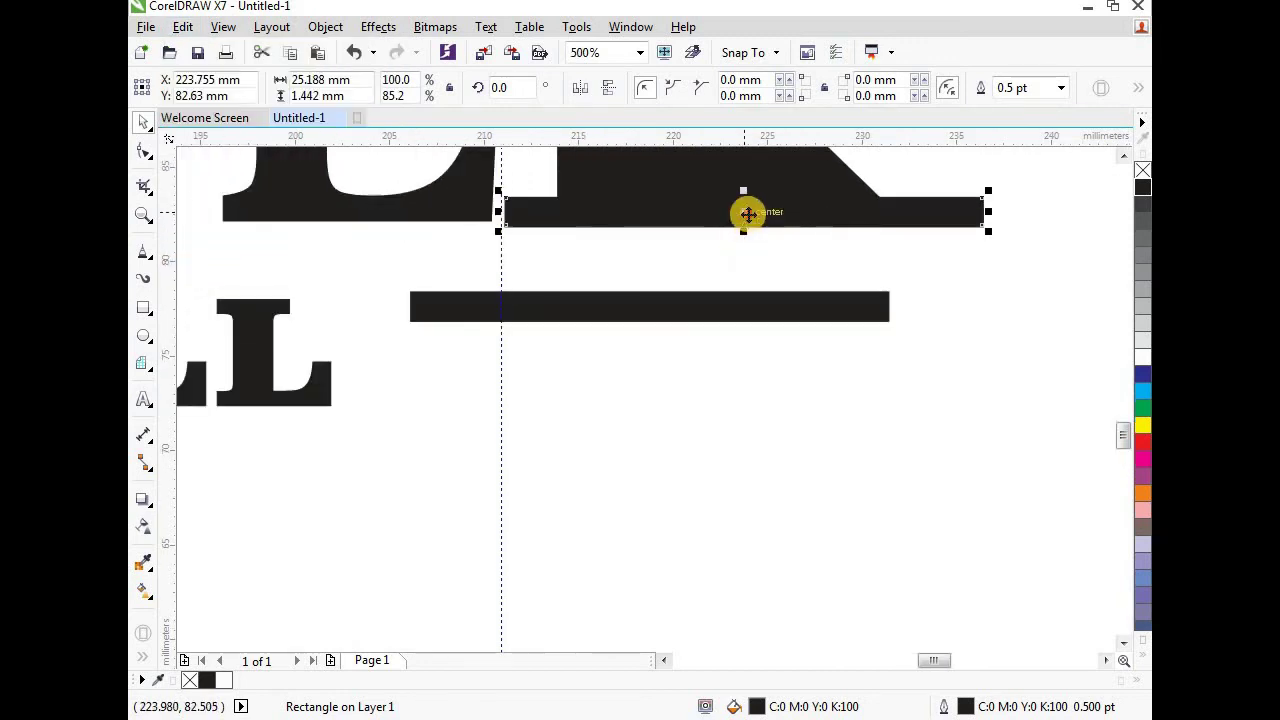
{"action": "left_click_drag", "start_coordinate": [746, 211], "coordinate": [649, 360]}
Step: Move the two bars down slightly to centre them vertically on "GRILL" and group them
{"action": "left_click_drag", "start_coordinate": [974, 270], "coordinate": [428, 442]}
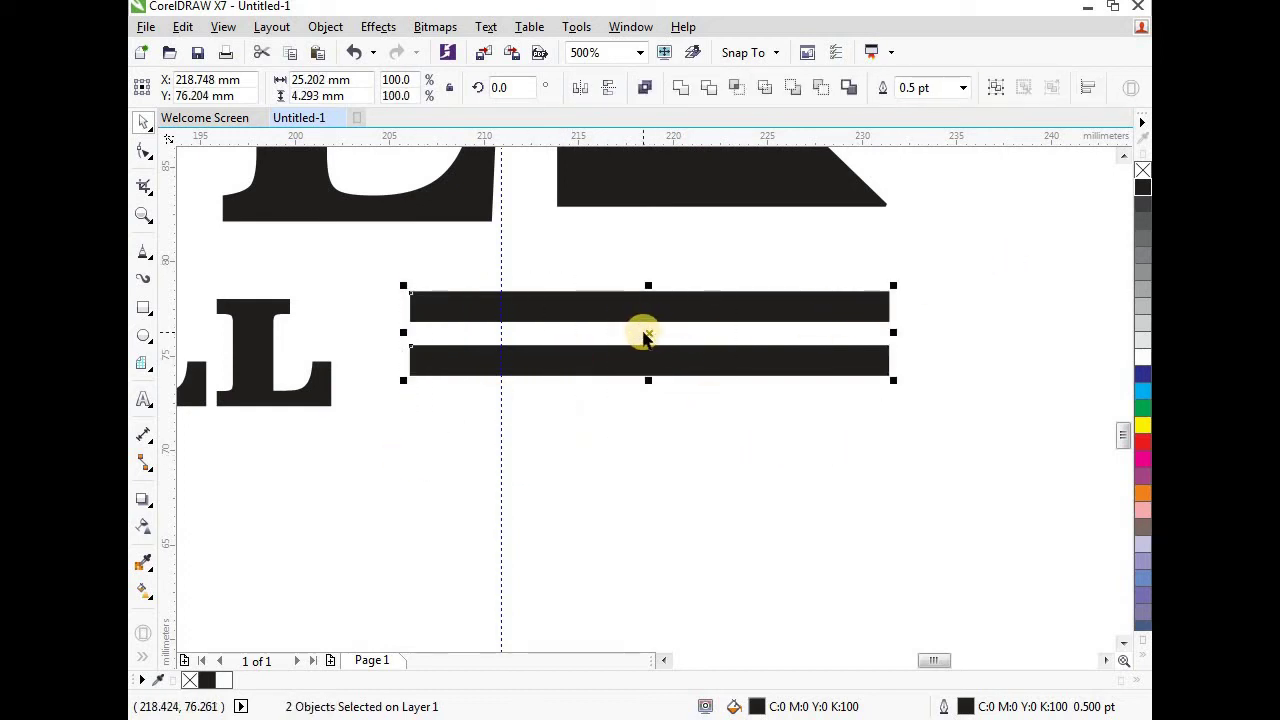
{"action": "left_click_drag", "start_coordinate": [645, 337], "coordinate": [647, 350]}
{"action": "scroll", "coordinate": [654, 357], "scroll_direction": "down", "scroll_amount": 2}
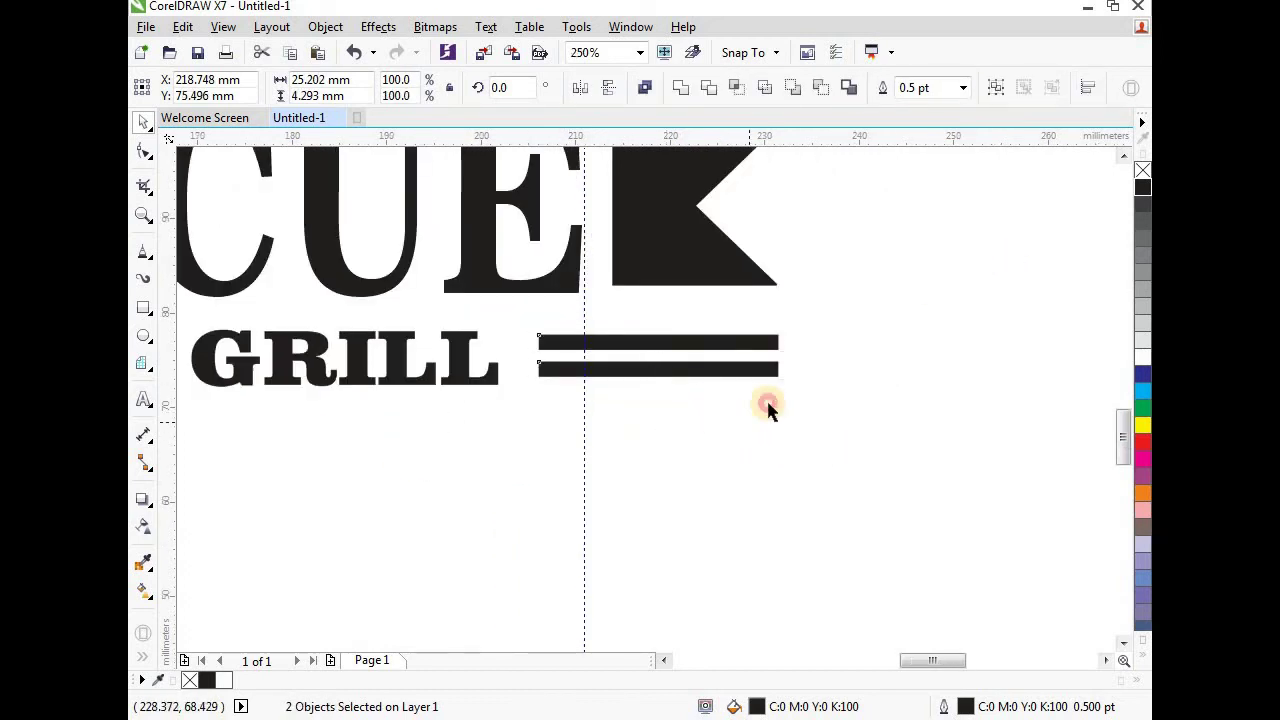
{"action": "left_click", "coordinate": [768, 406]}
{"action": "left_click", "coordinate": [325, 26]}
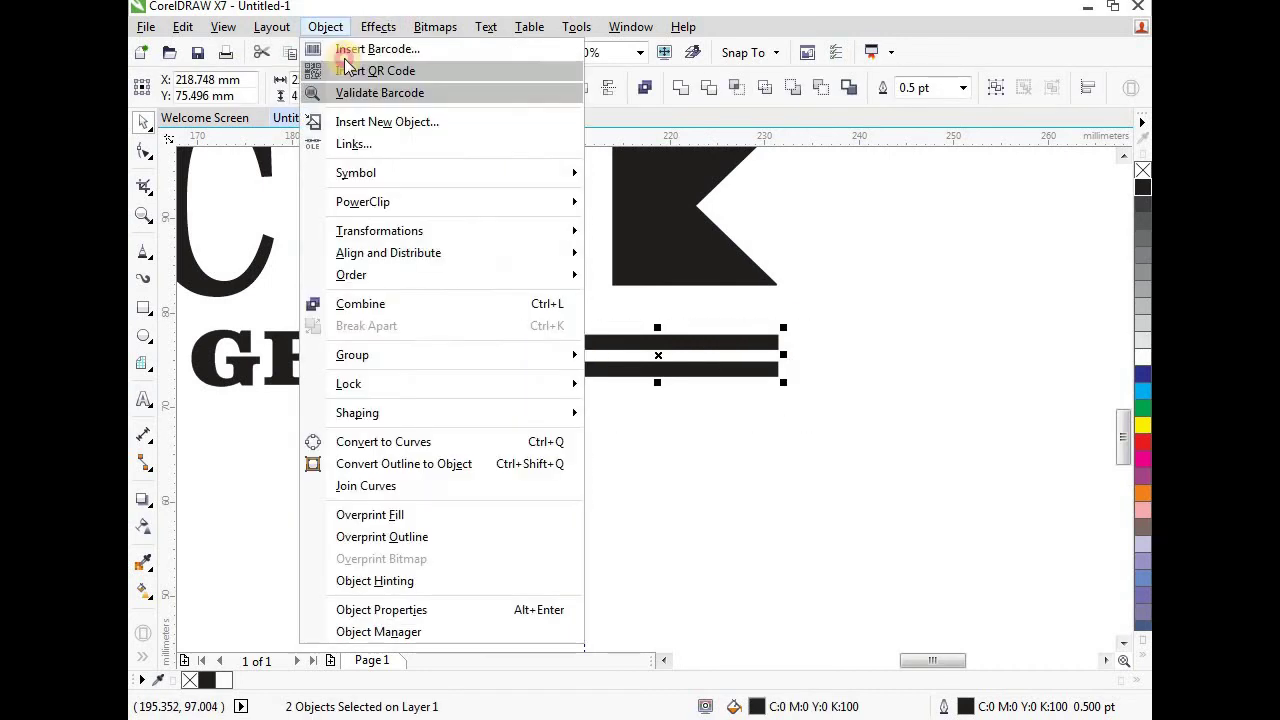
{"action": "mouse_move", "coordinate": [380, 368]}
{"action": "left_click", "coordinate": [624, 355]}
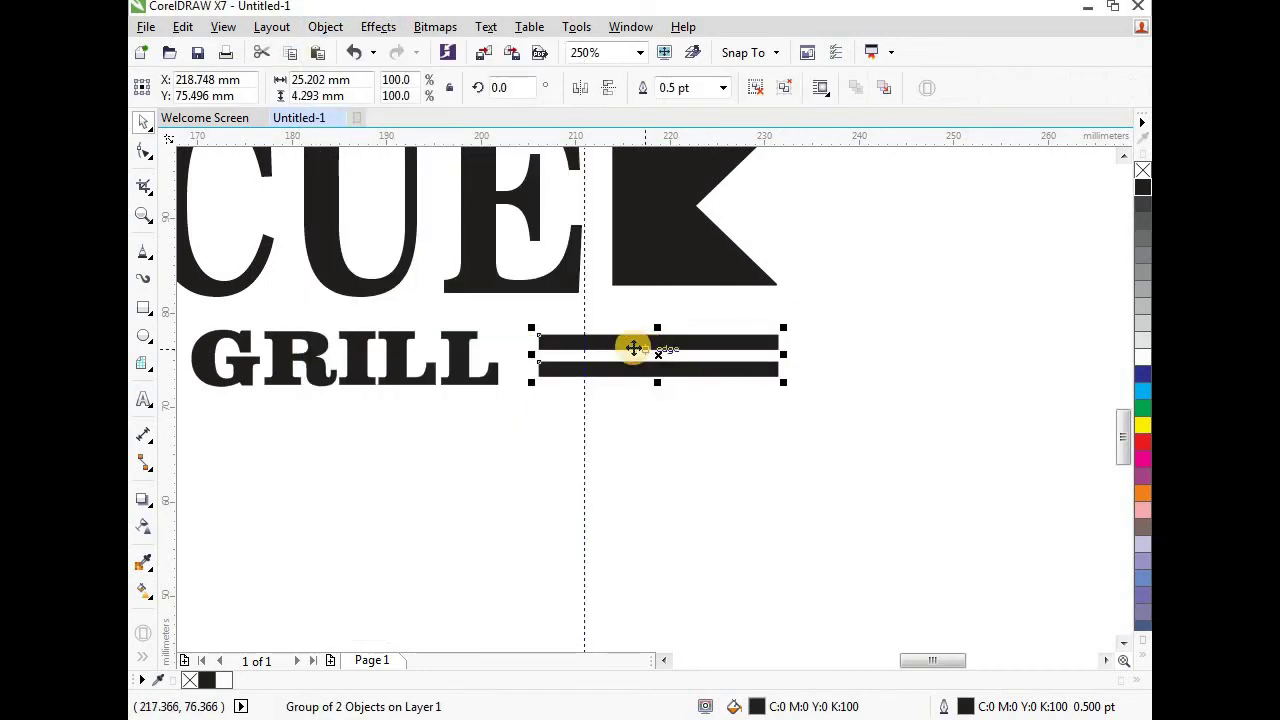
Step: Duplicate the double-bar group and place the copy to the left of "HOT", beneath the left ribbon tail
{"action": "scroll", "coordinate": [682, 285], "scroll_direction": "down", "scroll_amount": 2}
{"action": "left_click", "coordinate": [182, 26]}
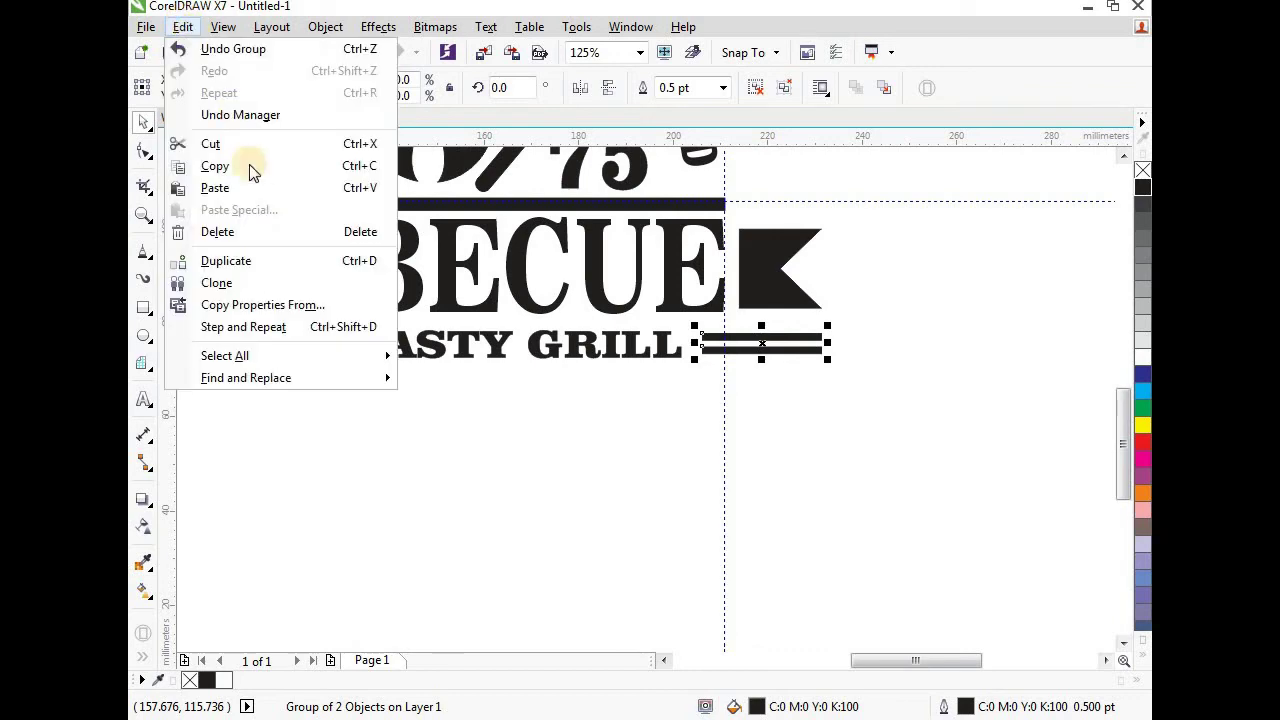
{"action": "left_click", "coordinate": [250, 259]}
{"action": "scroll", "coordinate": [866, 392], "scroll_direction": "down", "scroll_amount": 2}
{"action": "left_click_drag", "start_coordinate": [834, 354], "coordinate": [503, 391]}
{"action": "scroll", "coordinate": [480, 361], "scroll_direction": "up", "scroll_amount": 4}
{"action": "scroll", "coordinate": [474, 374], "scroll_direction": "up", "scroll_amount": 1}
{"action": "scroll", "coordinate": [505, 386], "scroll_direction": "up", "scroll_amount": 1}
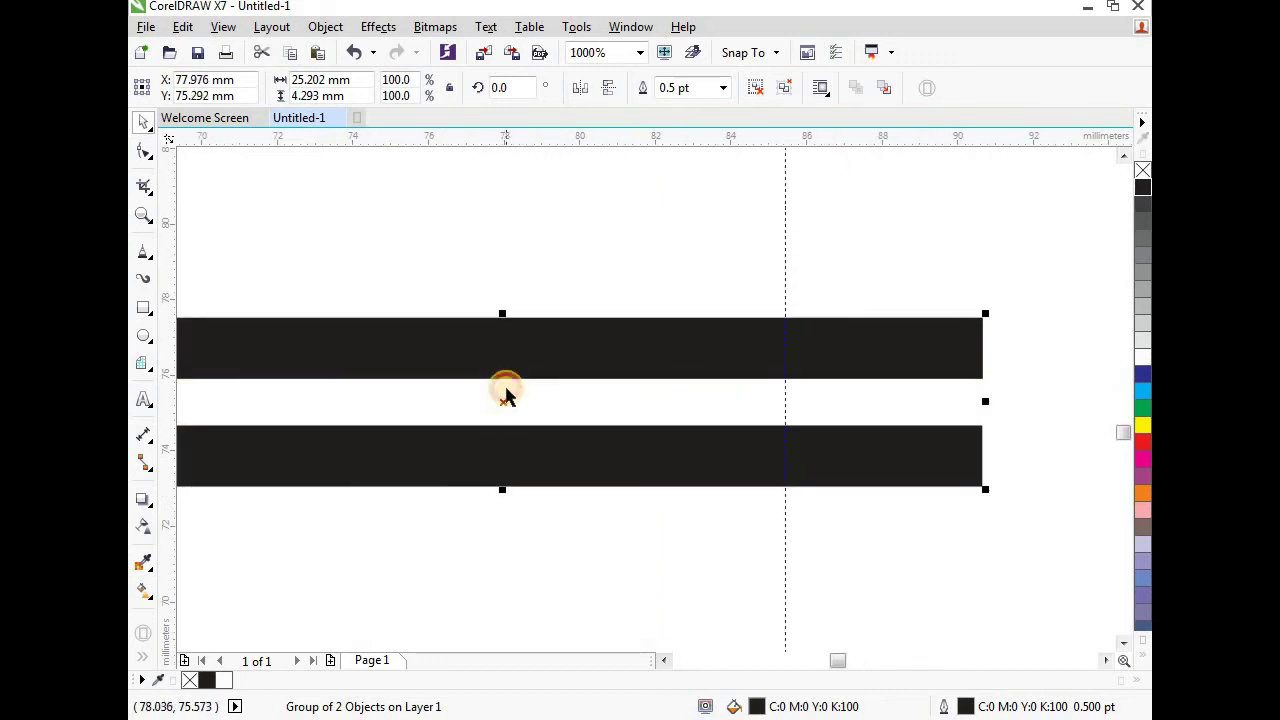
{"action": "scroll", "coordinate": [503, 391], "scroll_direction": "down", "scroll_amount": 2}
{"action": "left_click", "coordinate": [432, 427]}
{"action": "scroll", "coordinate": [432, 427], "scroll_direction": "down", "scroll_amount": 2}
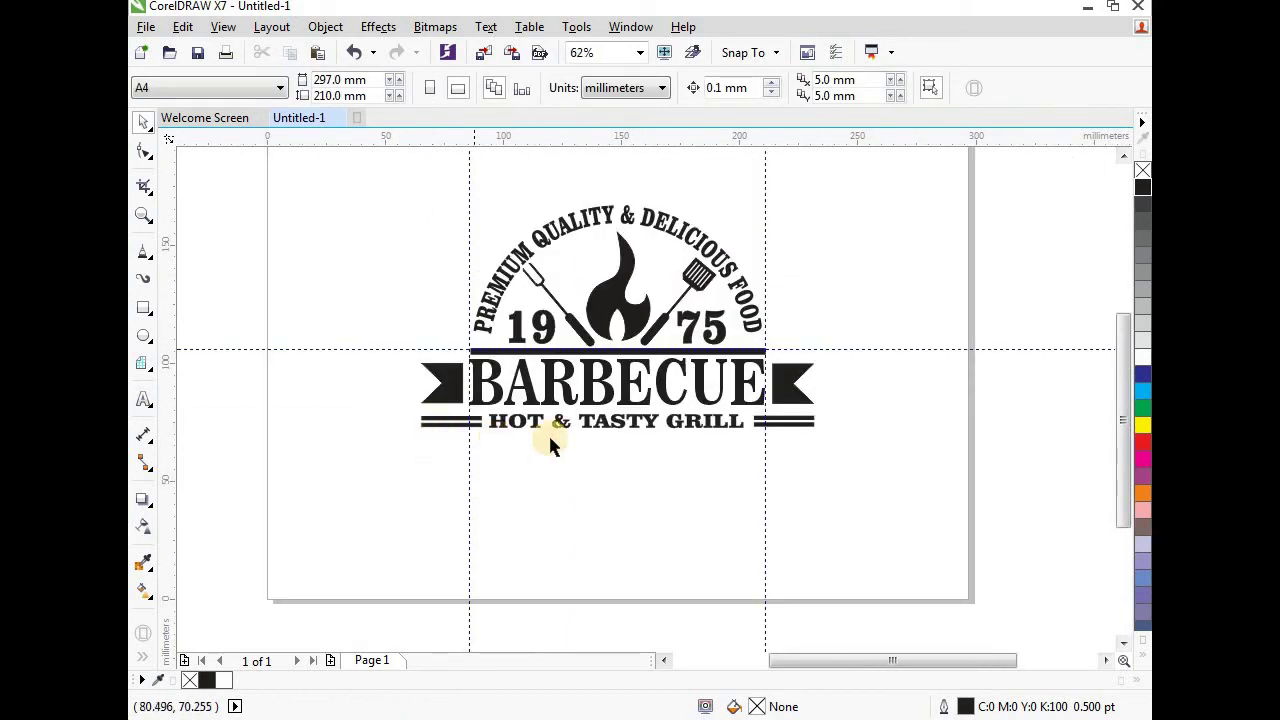
Step: Draw a five-pointed star below "HOT & TASTY GRILL" and add a vertical guideline through the logo's centre
{"action": "scroll", "coordinate": [550, 435], "scroll_direction": "up", "scroll_amount": 1}
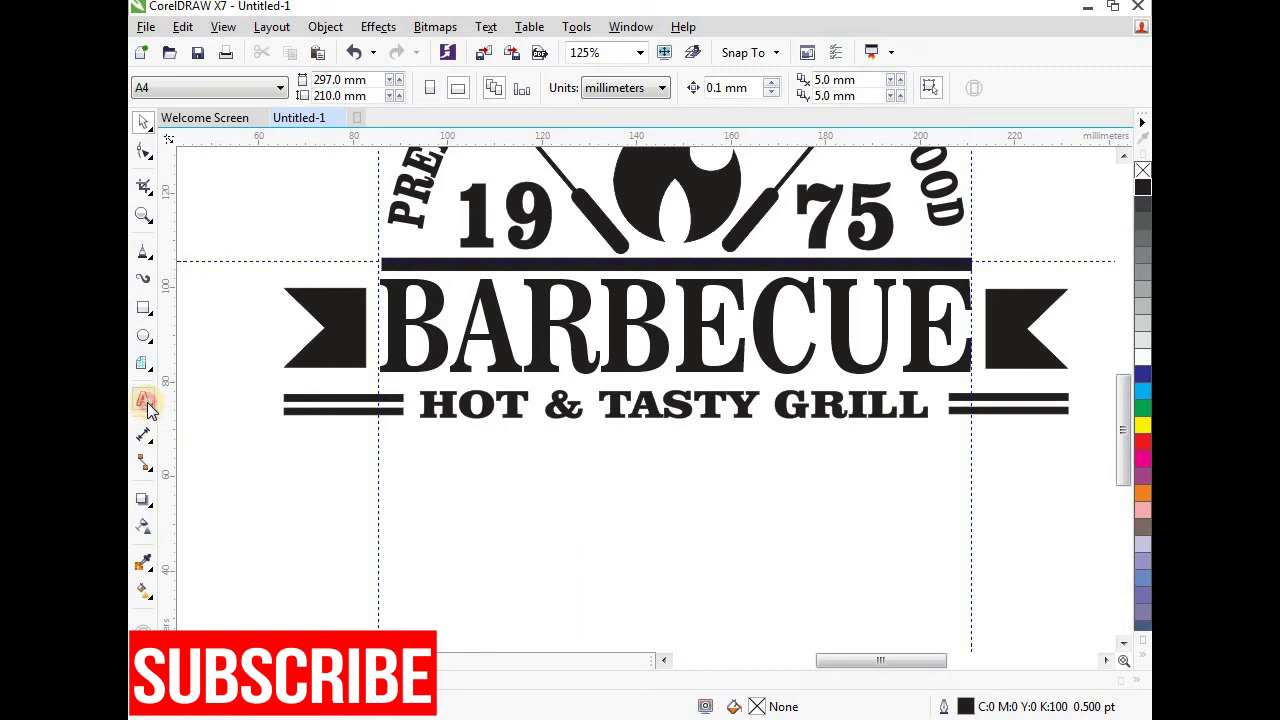
{"action": "left_click", "coordinate": [149, 369]}
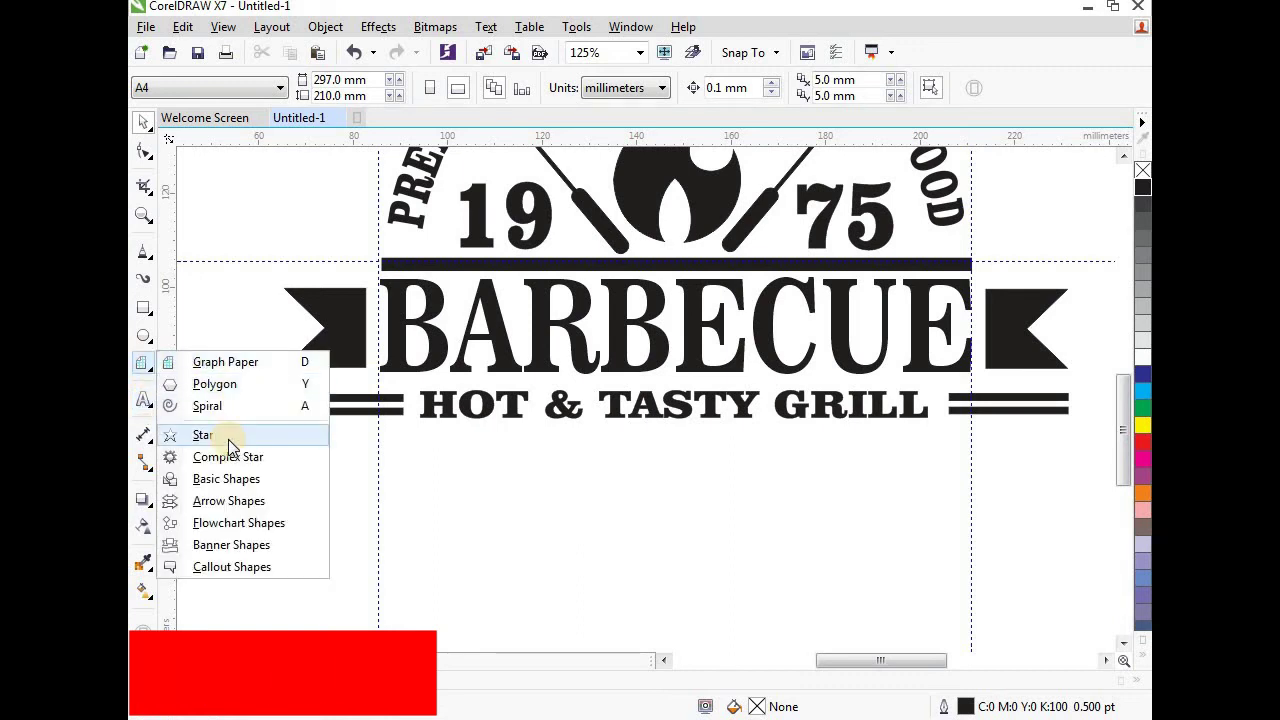
{"action": "left_click", "coordinate": [228, 439]}
{"action": "left_click_drag", "start_coordinate": [640, 438], "coordinate": [717, 510]}
{"action": "left_click", "coordinate": [677, 265]}
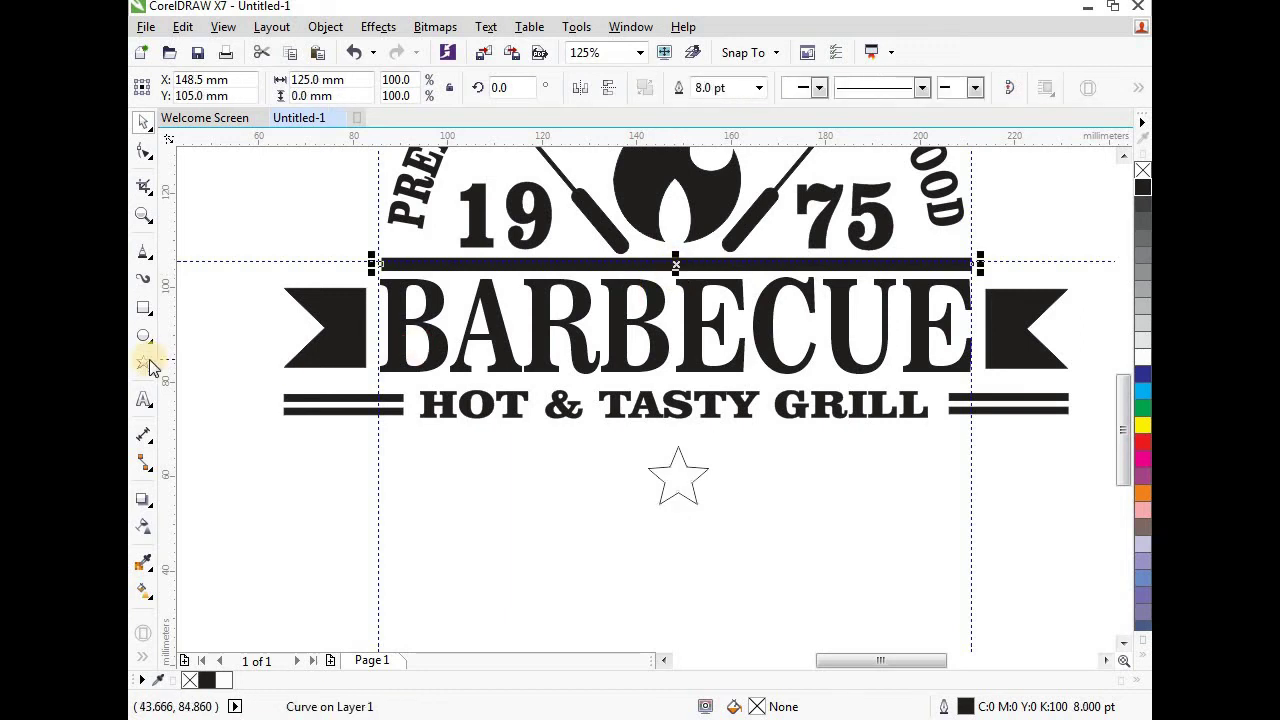
{"action": "left_click_drag", "start_coordinate": [167, 371], "coordinate": [680, 470]}
Step: Scale the star down to about 9.9 by 9.5 mm on the centre guideline and fill it black
{"action": "left_click", "coordinate": [689, 494]}
{"action": "scroll", "coordinate": [689, 494], "scroll_direction": "up", "scroll_amount": 1}
{"action": "left_click_drag", "start_coordinate": [724, 507], "coordinate": [686, 423]}
{"action": "scroll", "coordinate": [686, 441], "scroll_direction": "up", "scroll_amount": 1}
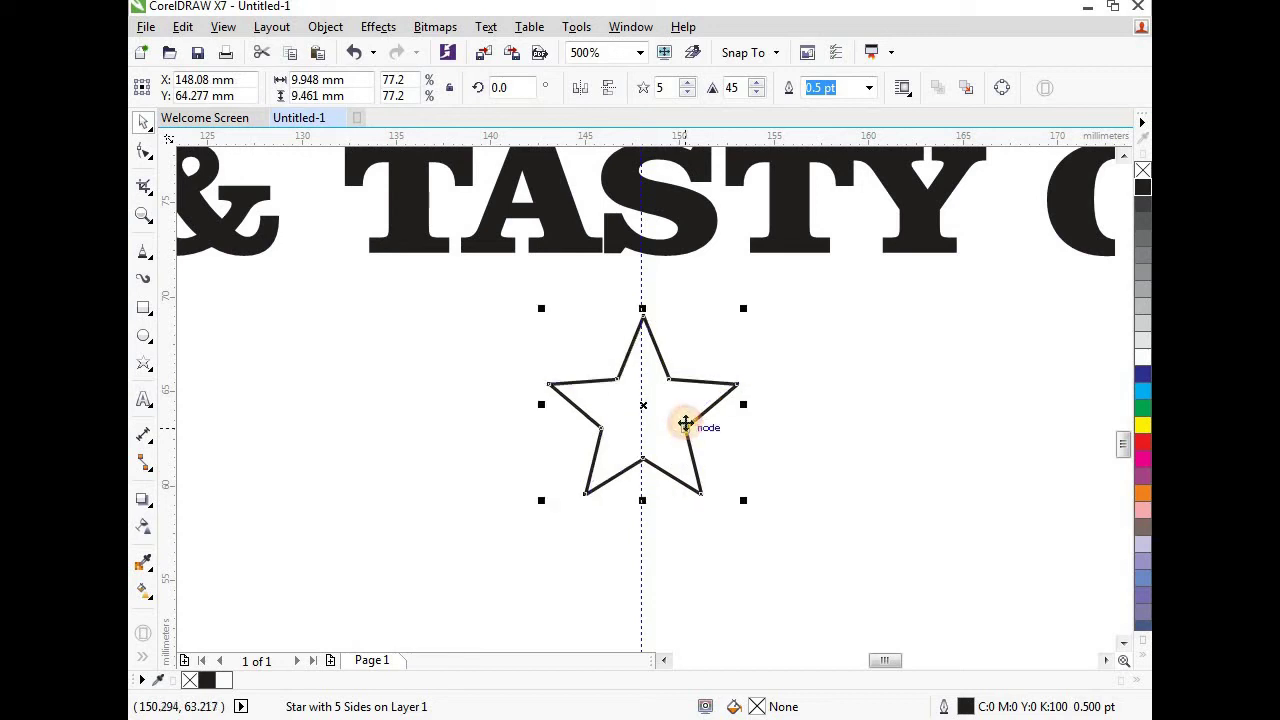
{"action": "scroll", "coordinate": [685, 423], "scroll_direction": "down", "scroll_amount": 1}
{"action": "left_click", "coordinate": [1140, 190]}
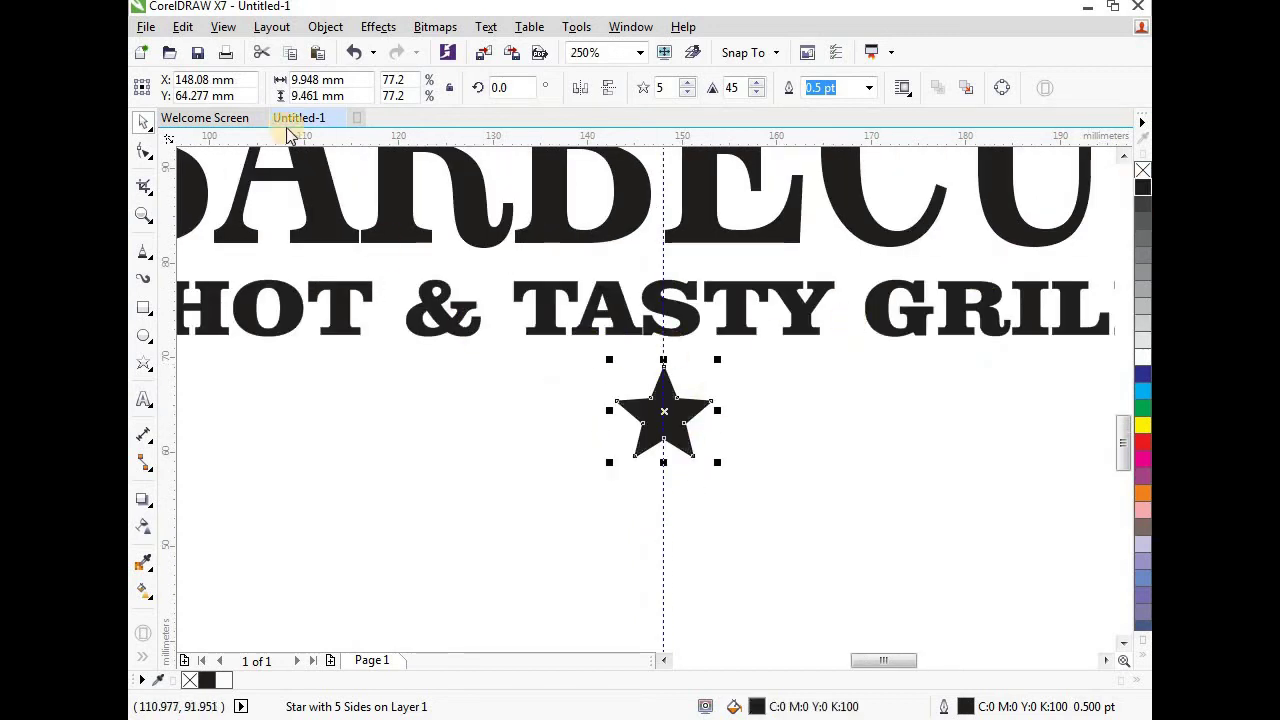
Step: Duplicate the star to its right and shrink the copy to about 5.7 by 5.4 mm
{"action": "left_click", "coordinate": [184, 28]}
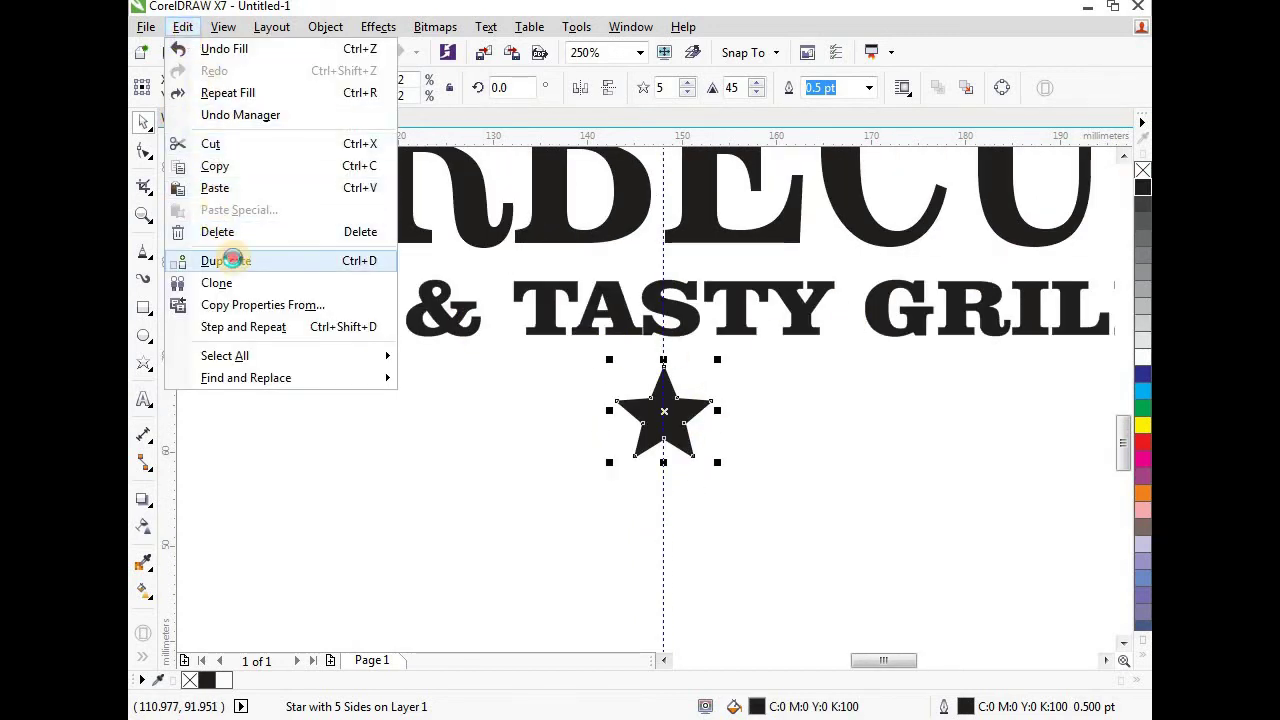
{"action": "left_click", "coordinate": [237, 257]}
{"action": "left_click_drag", "start_coordinate": [719, 360], "coordinate": [784, 398]}
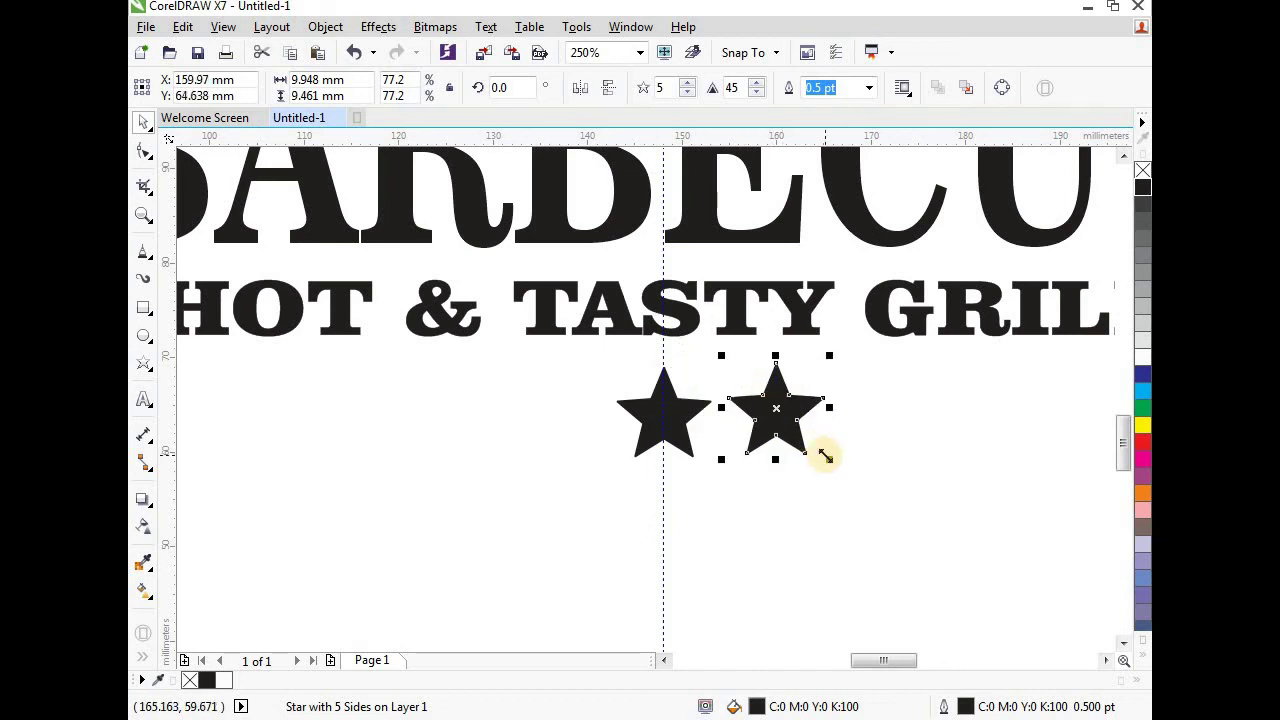
{"action": "left_click_drag", "start_coordinate": [823, 451], "coordinate": [794, 434]}
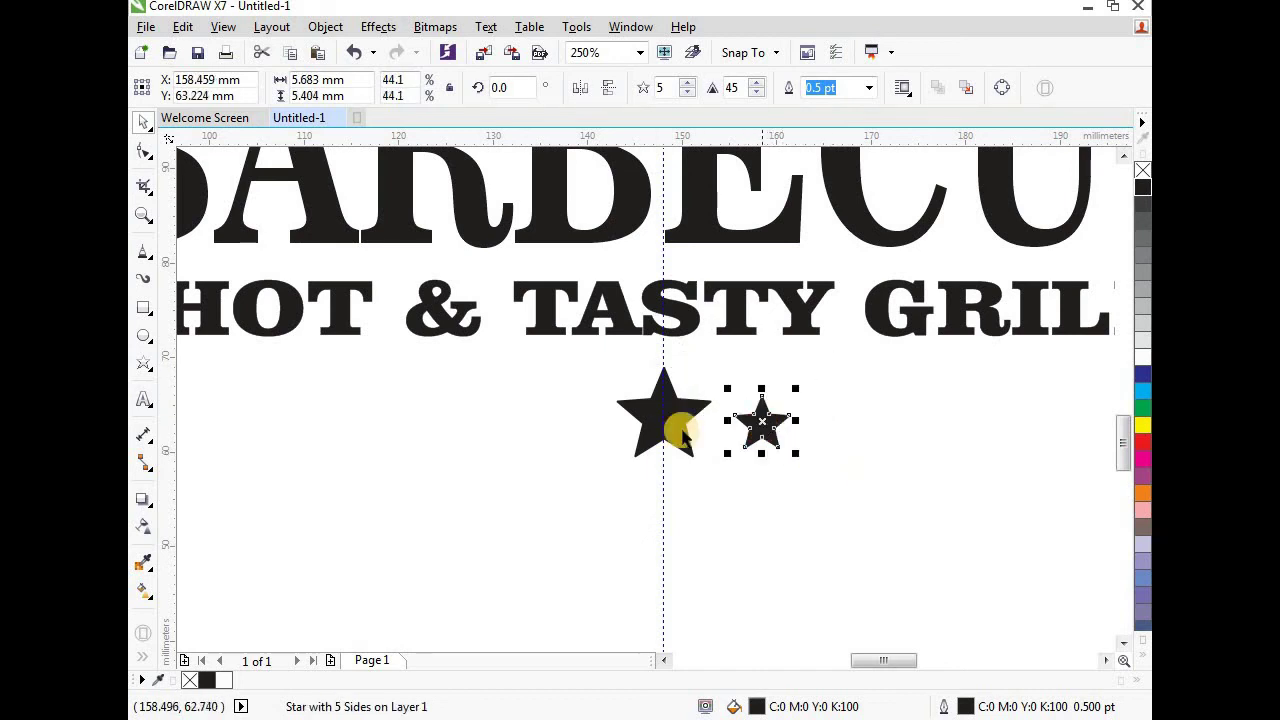
{"action": "scroll", "coordinate": [677, 423], "scroll_direction": "down", "scroll_amount": 2}
{"action": "scroll", "coordinate": [711, 440], "scroll_direction": "up", "scroll_amount": 4}
{"action": "mouse_move", "coordinate": [609, 414]}
{"action": "left_mouse_down"}
{"action": "mouse_move", "coordinate": [623, 423]}
{"action": "mouse_move", "coordinate": [612, 416]}
{"action": "left_mouse_up"}
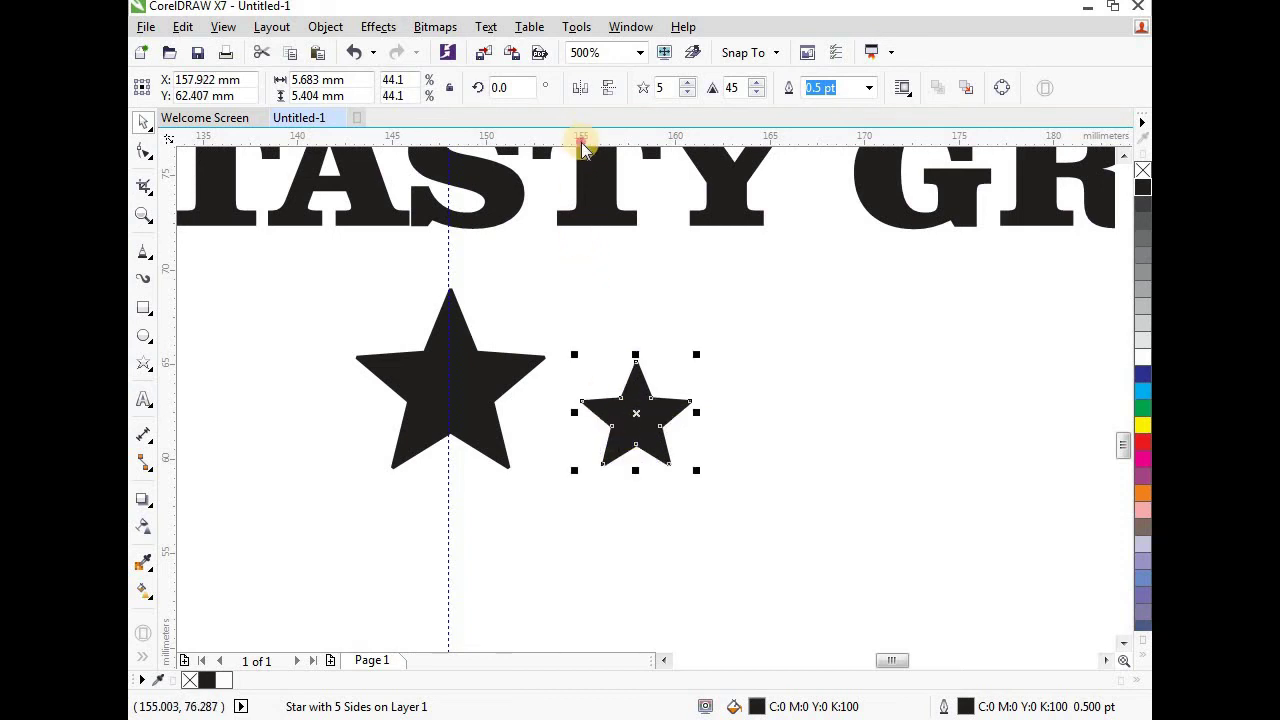
Step: Add a horizontal guideline at the base of the large star and rest the small star on it
{"action": "left_click_drag", "start_coordinate": [583, 145], "coordinate": [623, 455]}
{"action": "left_click", "coordinate": [620, 443]}
{"action": "scroll", "coordinate": [623, 445], "scroll_direction": "up", "scroll_amount": 2}
{"action": "scroll", "coordinate": [671, 531], "scroll_direction": "down", "scroll_amount": 2}
Step: Remove the outline from both the large and the small star
{"action": "left_click", "coordinate": [451, 343], "text": "shift"}
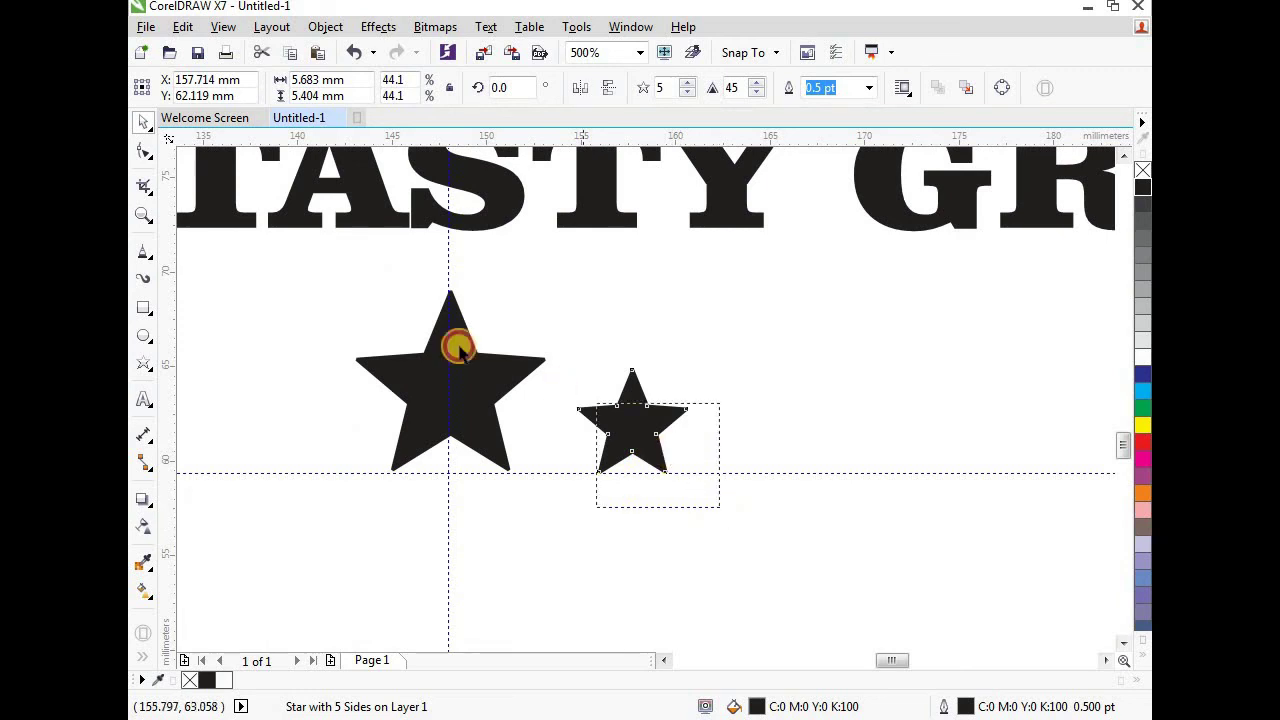
{"action": "left_click", "coordinate": [965, 88]}
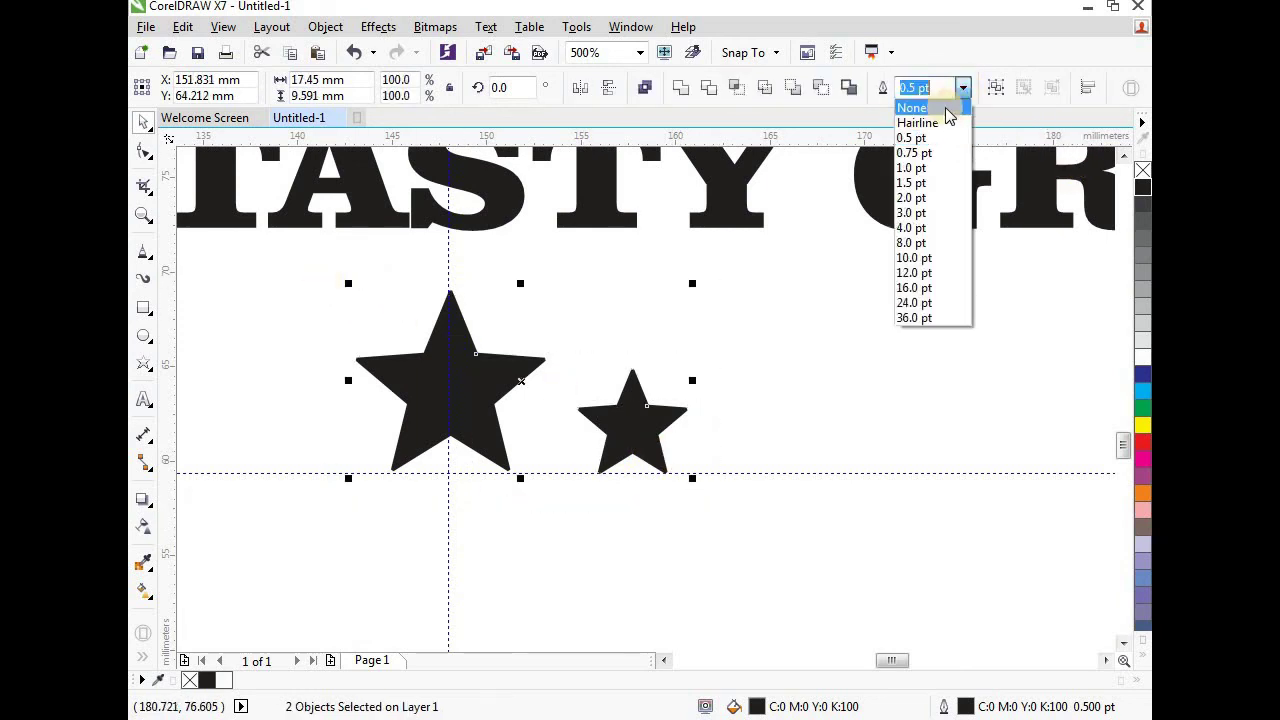
{"action": "left_click", "coordinate": [912, 108]}
{"action": "left_click", "coordinate": [715, 499]}
Step: Copy the small star to the right and repeat the copy to make an evenly spaced row of four
{"action": "left_click", "coordinate": [654, 421]}
{"action": "scroll", "coordinate": [656, 424], "scroll_direction": "up", "scroll_amount": 2}
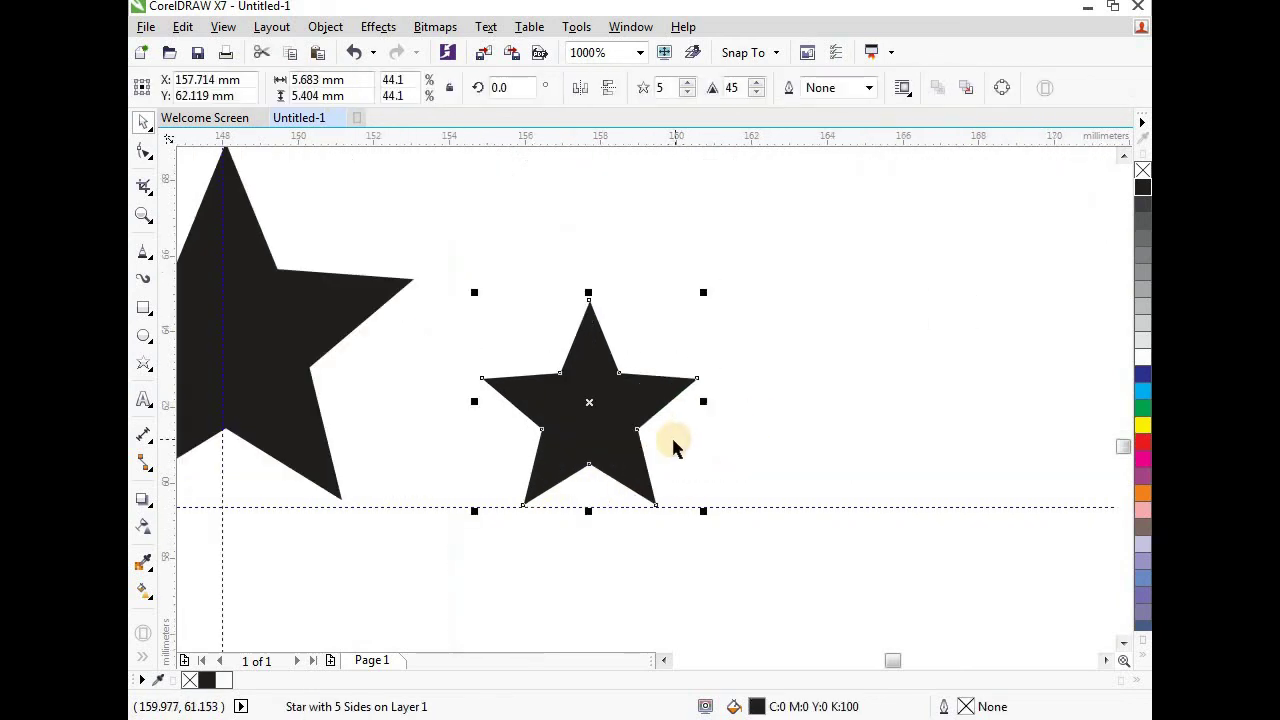
{"action": "scroll", "coordinate": [611, 405], "scroll_direction": "down", "scroll_amount": 2}
{"action": "left_click_drag", "start_coordinate": [620, 406], "coordinate": [766, 423]}
{"action": "scroll", "coordinate": [670, 443], "scroll_direction": "down", "scroll_amount": 2}
{"action": "key", "text": "ctrl+r"}
{"action": "key", "text": "ctrl+r"}
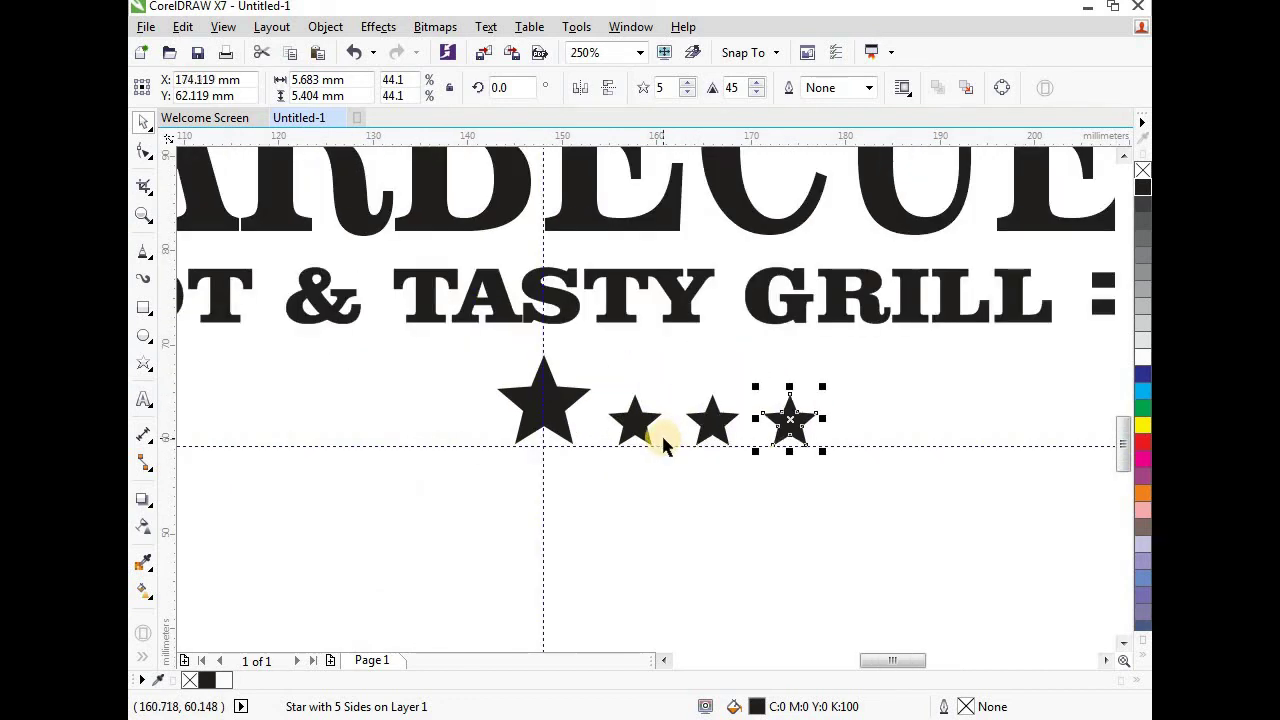
Step: Select the large star with its row of small stars and mirror a copy horizontally to the left
{"action": "left_click_drag", "start_coordinate": [917, 521], "coordinate": [486, 337]}
{"action": "scroll", "coordinate": [866, 420], "scroll_direction": "down", "scroll_amount": 2}
{"action": "left_click_drag", "start_coordinate": [870, 399], "coordinate": [600, 437]}
{"action": "left_click", "coordinate": [642, 478]}
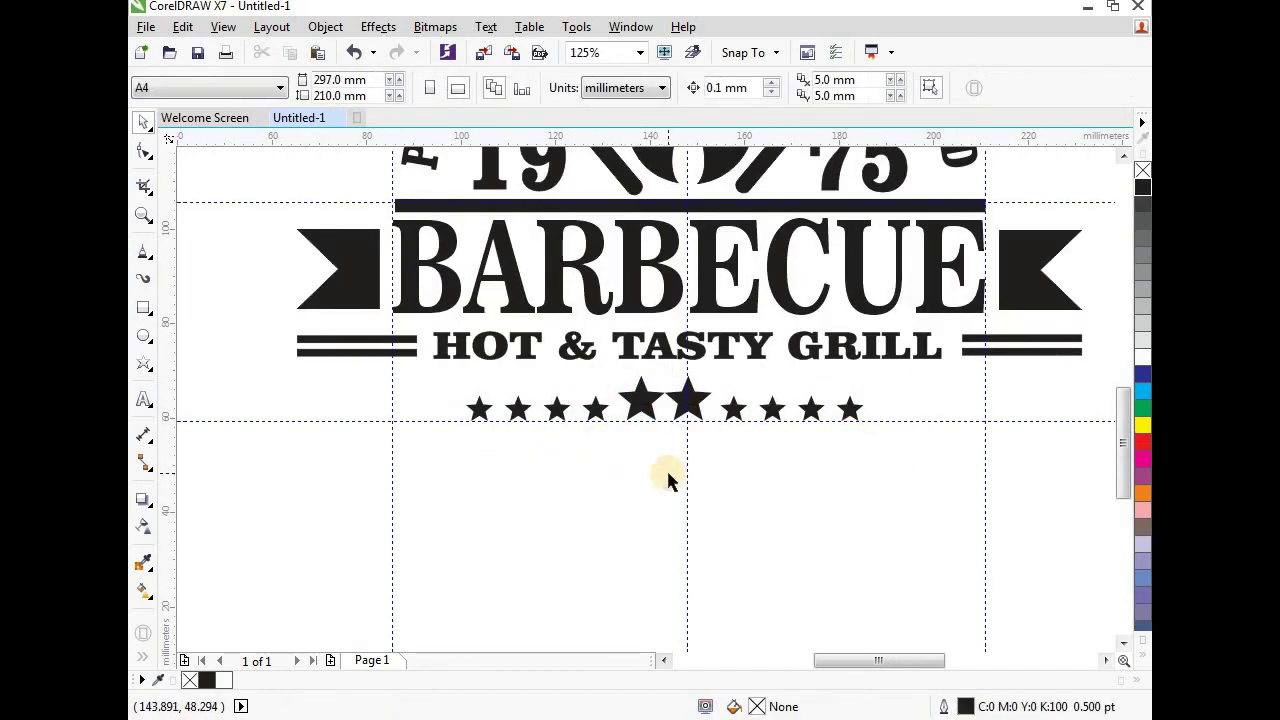
Step: Move the left large star with its four small stars right until the two large stars coincide on the vertical centre guideline
{"action": "left_click", "coordinate": [645, 405]}
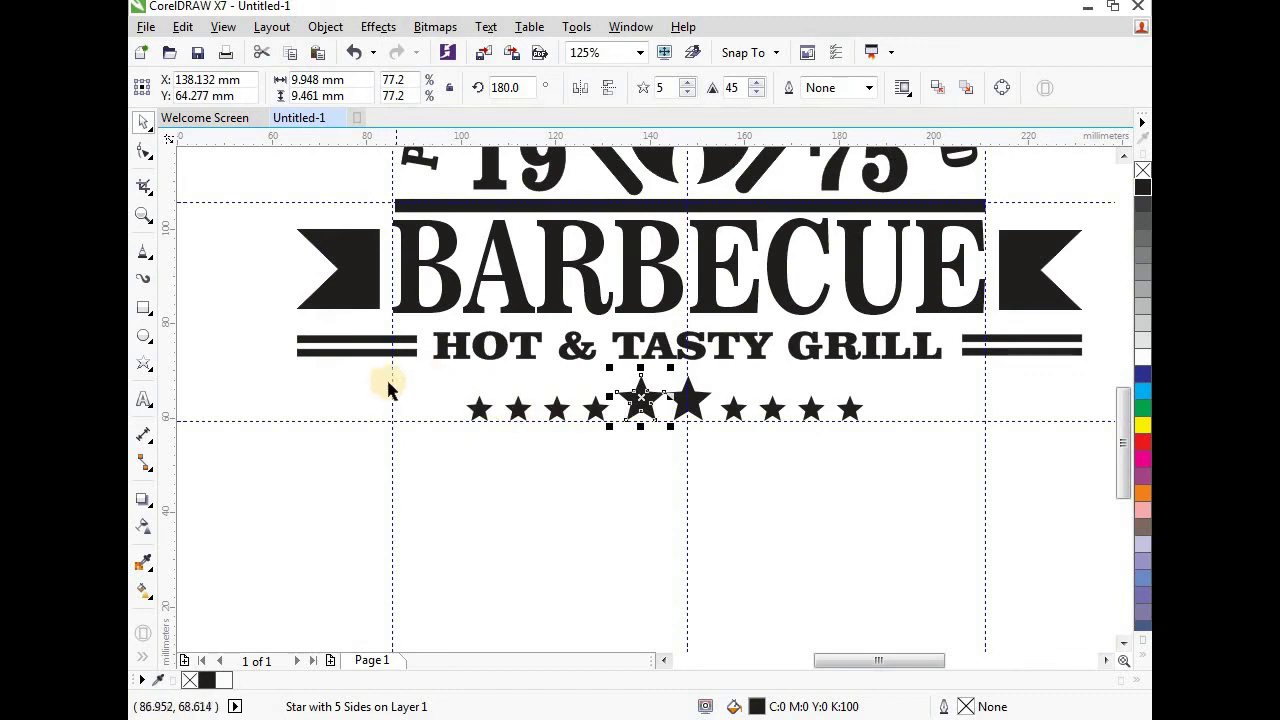
{"action": "left_click", "coordinate": [640, 466]}
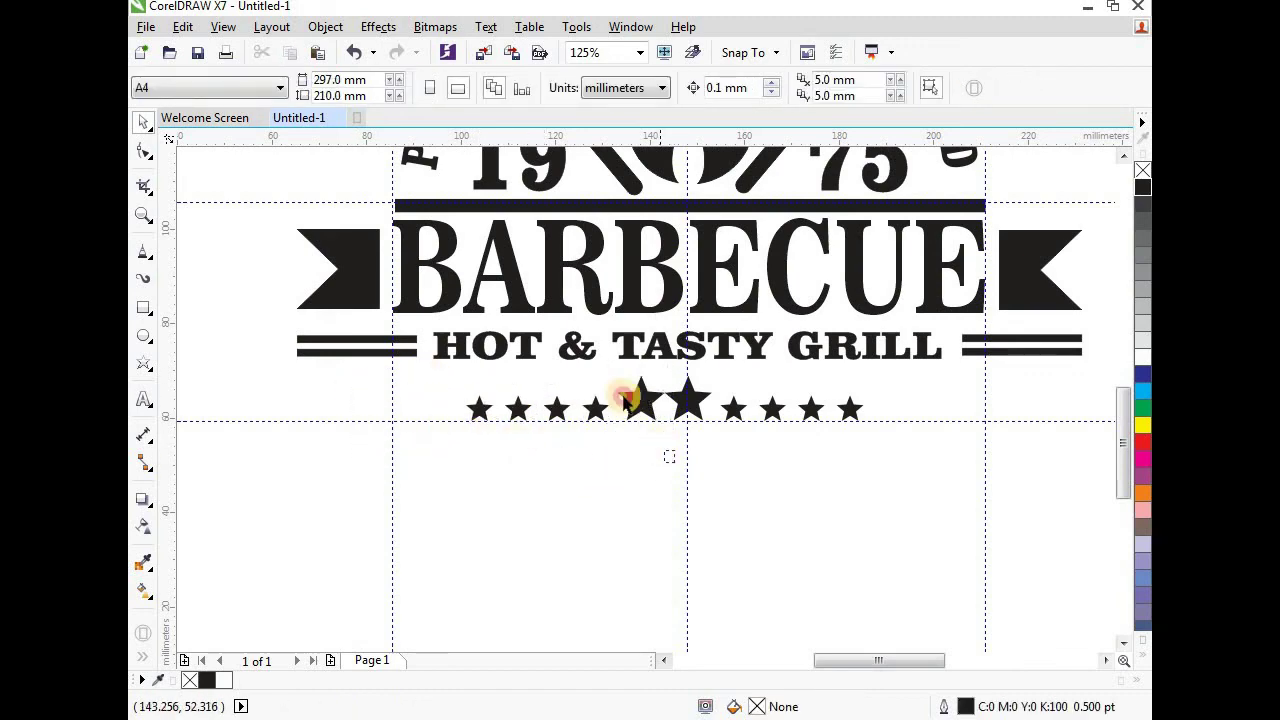
{"action": "left_click_drag", "start_coordinate": [669, 456], "coordinate": [323, 371]}
{"action": "scroll", "coordinate": [646, 414], "scroll_direction": "up", "scroll_amount": 2}
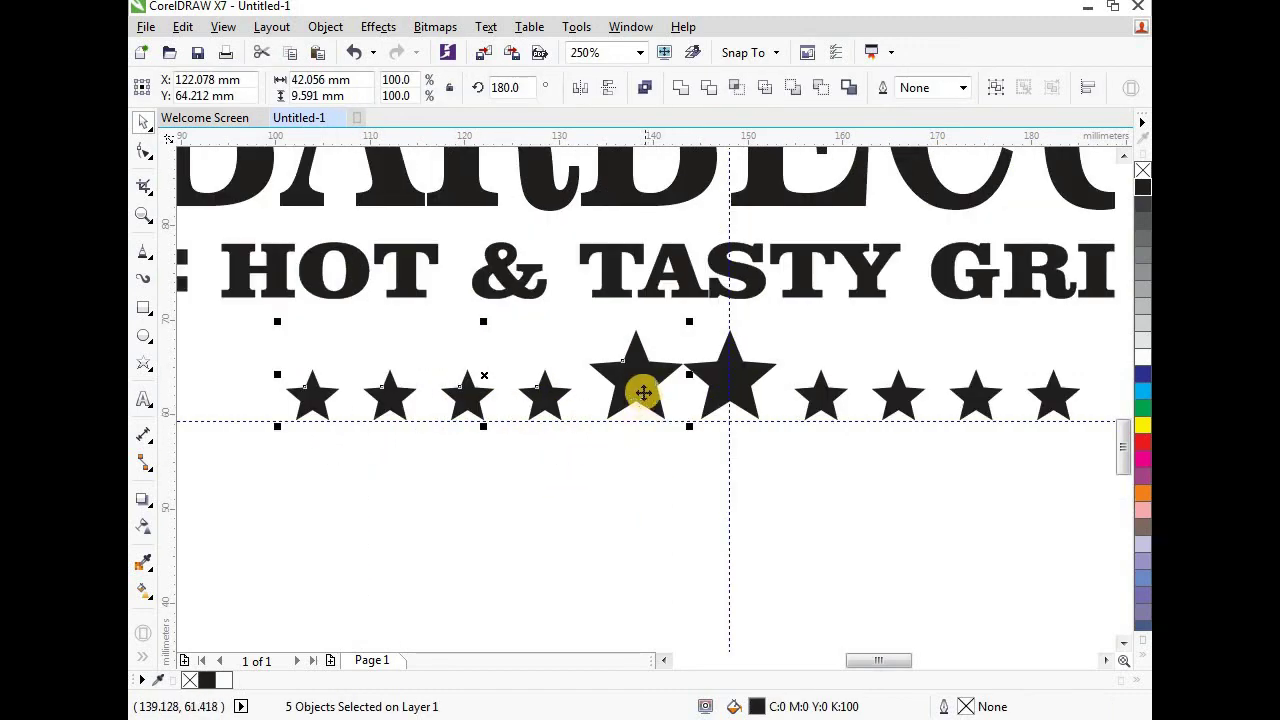
{"action": "left_click_drag", "start_coordinate": [643, 392], "coordinate": [734, 407]}
{"action": "scroll", "coordinate": [748, 405], "scroll_direction": "up", "scroll_amount": 1}
{"action": "scroll", "coordinate": [728, 405], "scroll_direction": "down", "scroll_amount": 1}
{"action": "left_click", "coordinate": [660, 431]}
{"action": "scroll", "coordinate": [632, 421], "scroll_direction": "down", "scroll_amount": 2}
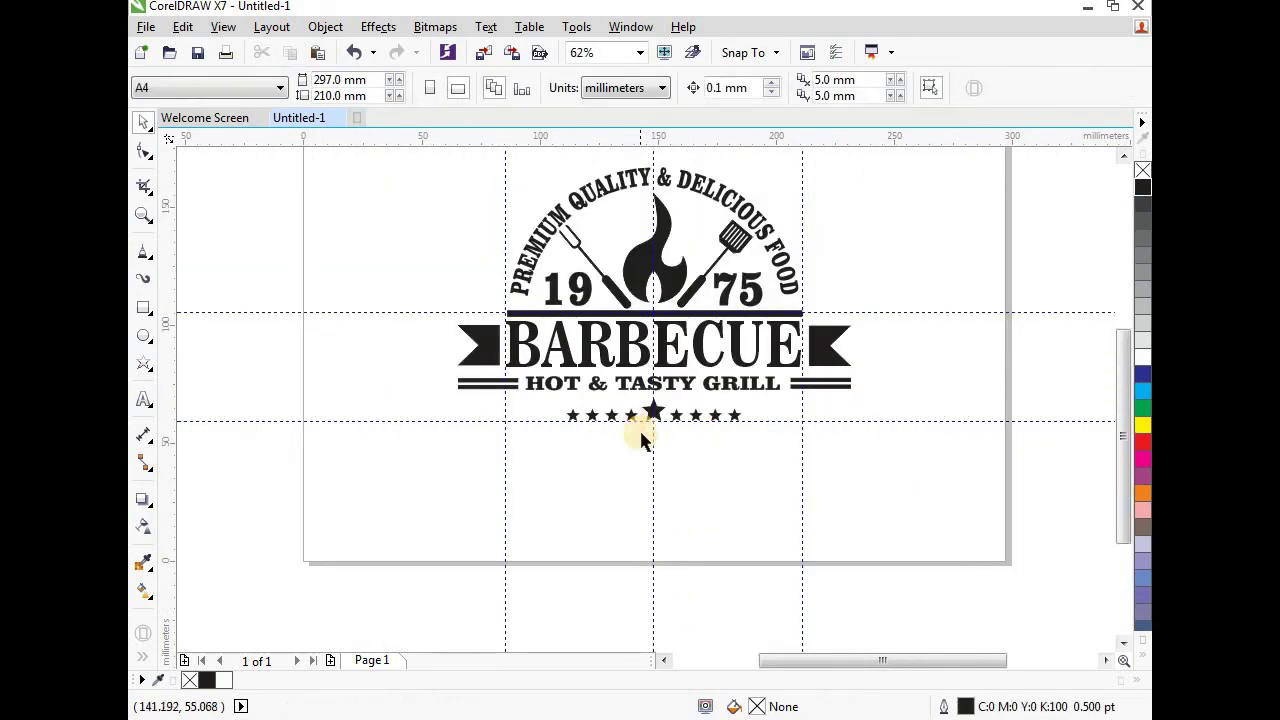
{"action": "scroll", "coordinate": [639, 428], "scroll_direction": "up", "scroll_amount": 1}
{"action": "scroll", "coordinate": [657, 420], "scroll_direction": "down", "scroll_amount": 1}
{"action": "scroll", "coordinate": [595, 388], "scroll_direction": "down", "scroll_amount": 1}
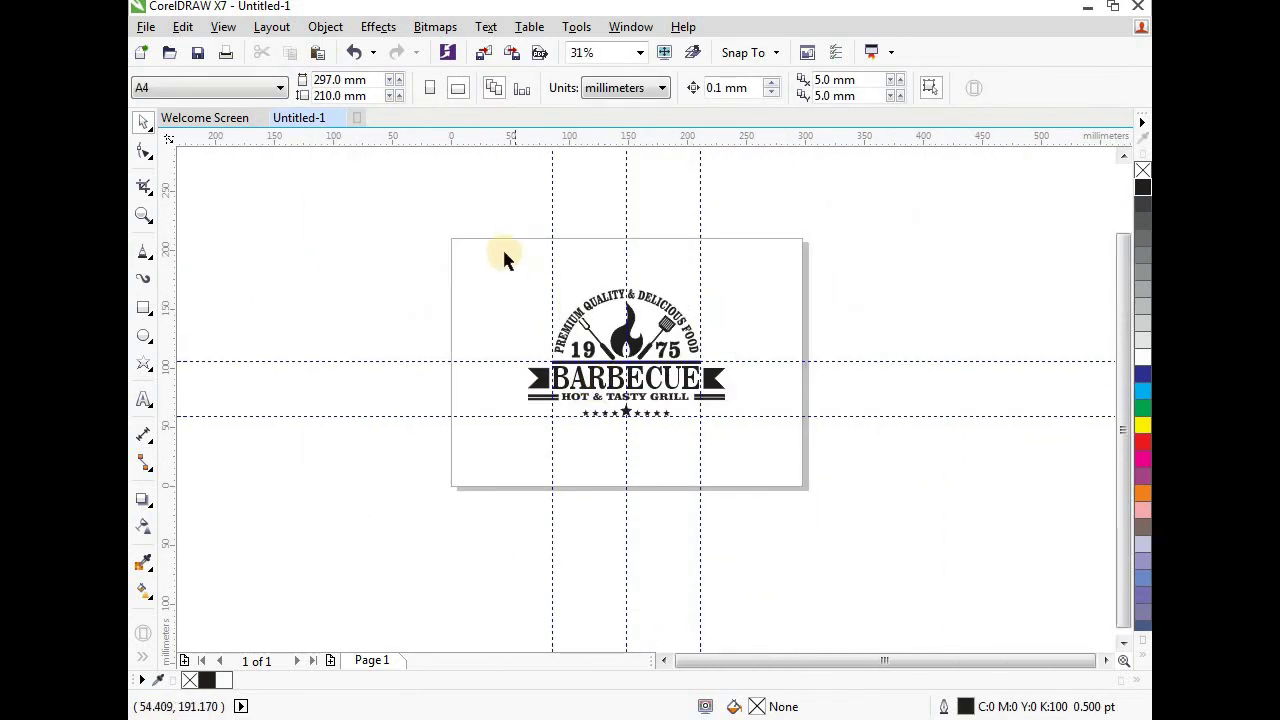
Step: Select every object of the barbecue logo and group them together
{"action": "key", "text": "ctrl+a"}
{"action": "scroll", "coordinate": [634, 293], "scroll_direction": "up", "scroll_amount": 1}
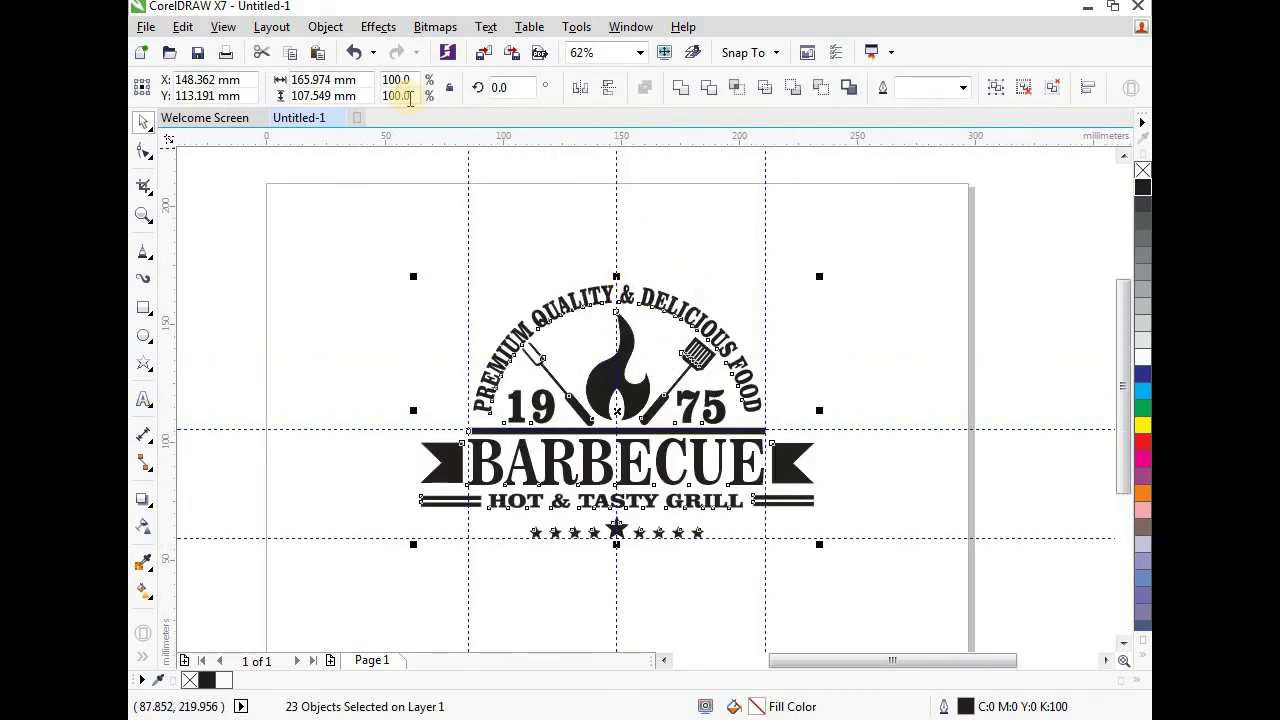
{"action": "left_click", "coordinate": [327, 27]}
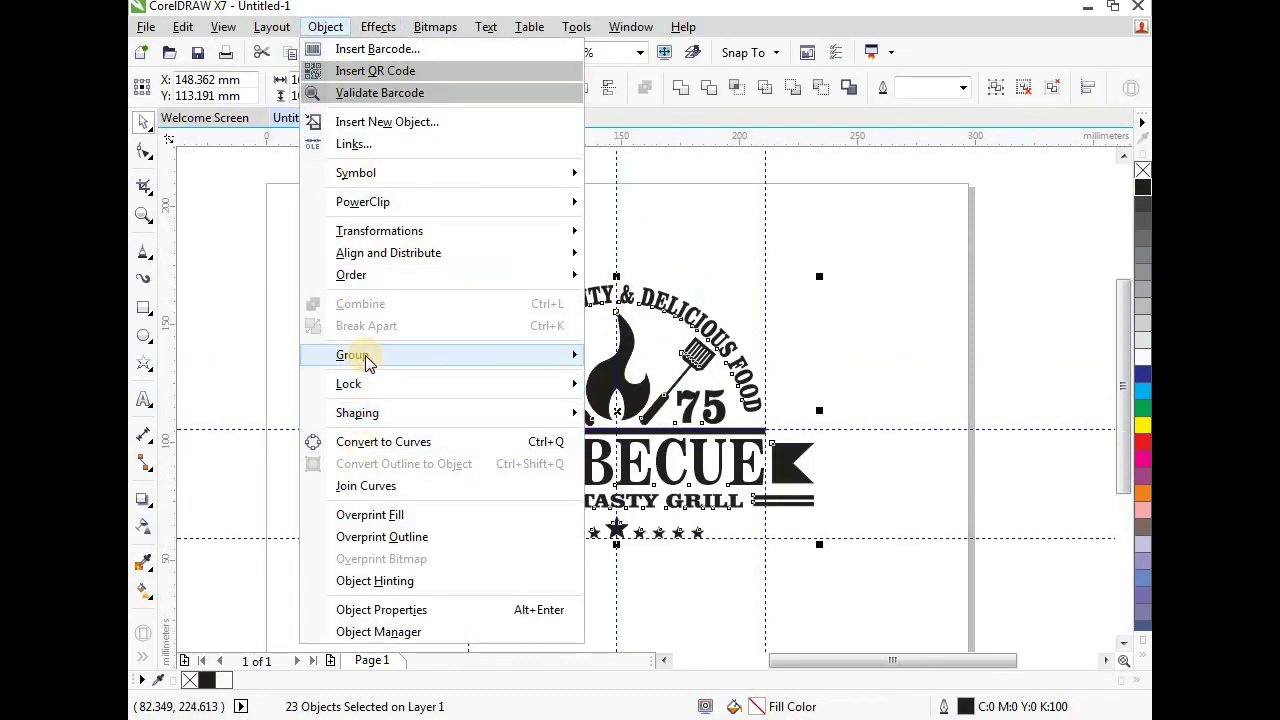
{"action": "mouse_move", "coordinate": [357, 355]}
{"action": "left_click", "coordinate": [672, 368]}
{"action": "left_click", "coordinate": [728, 282]}
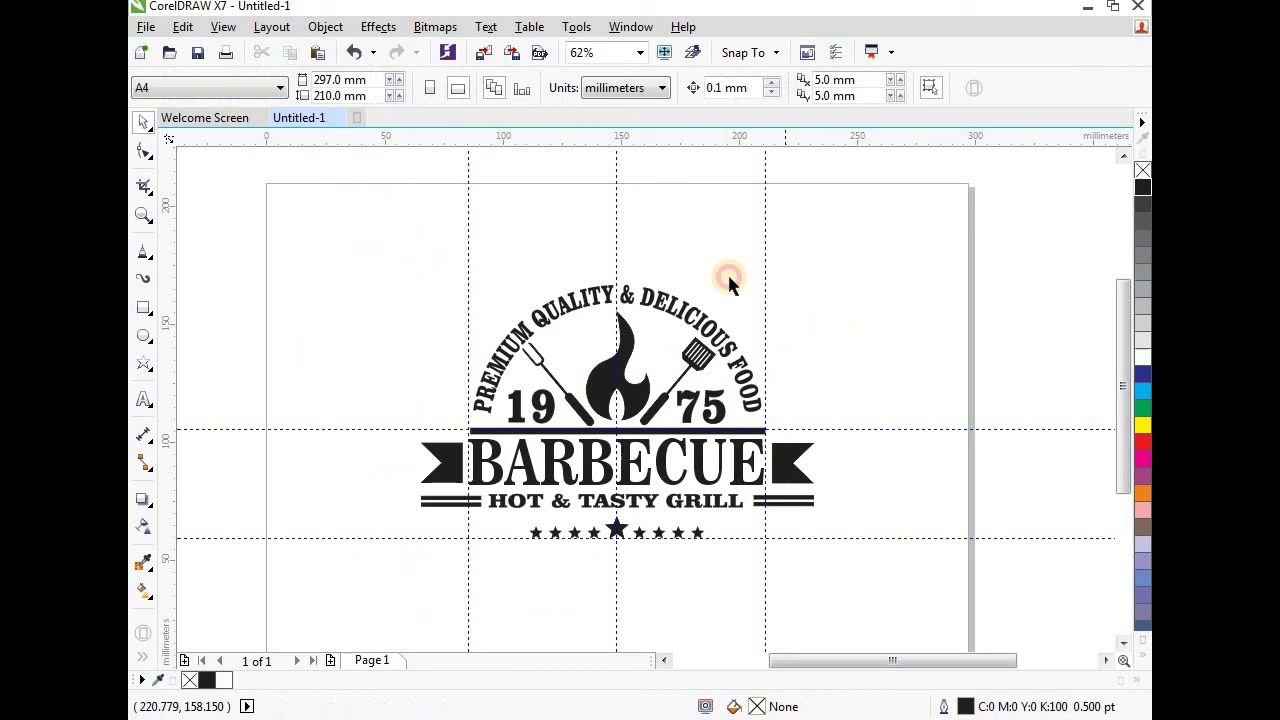
Step: Delete the three vertical and two horizontal guidelines and show the finished logo in a full-screen preview zoomed to all objects
{"action": "left_click", "coordinate": [617, 233]}
{"action": "key", "text": "Delete"}
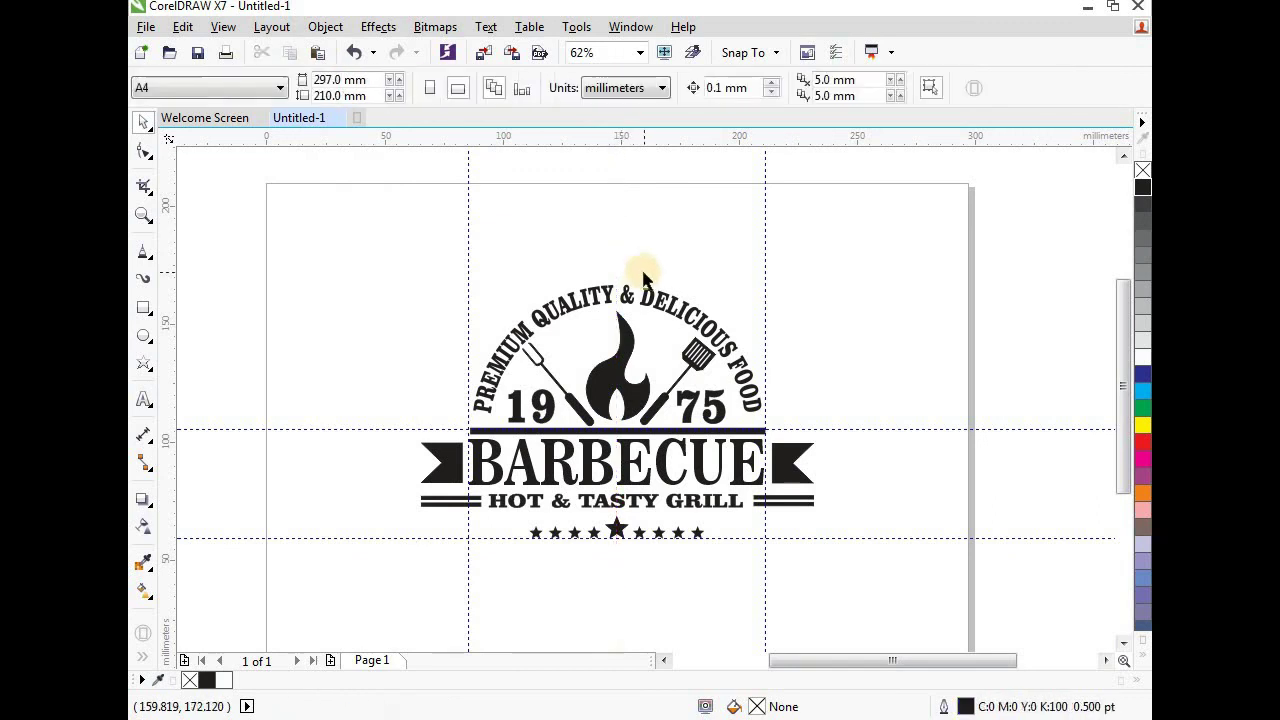
{"action": "left_click", "coordinate": [765, 264]}
{"action": "key", "text": "Delete"}
{"action": "left_click", "coordinate": [818, 430]}
{"action": "key", "text": "Delete"}
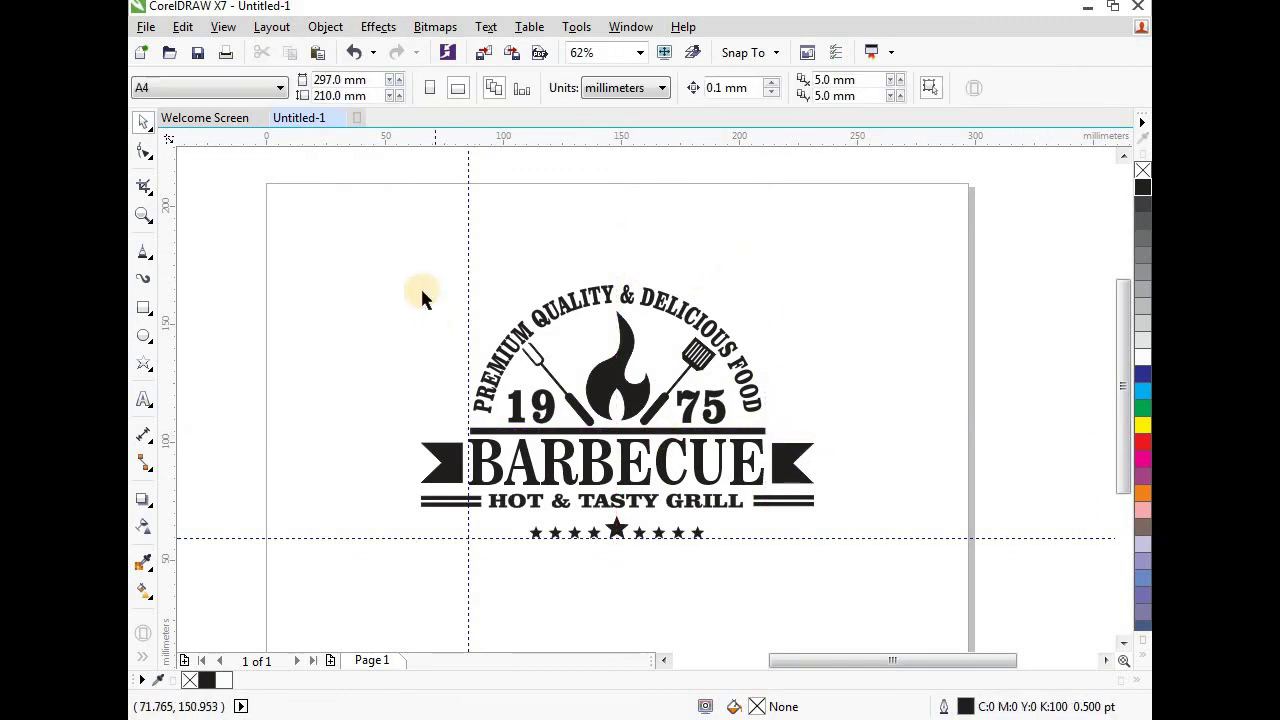
{"action": "left_click", "coordinate": [468, 284]}
{"action": "key", "text": "Delete"}
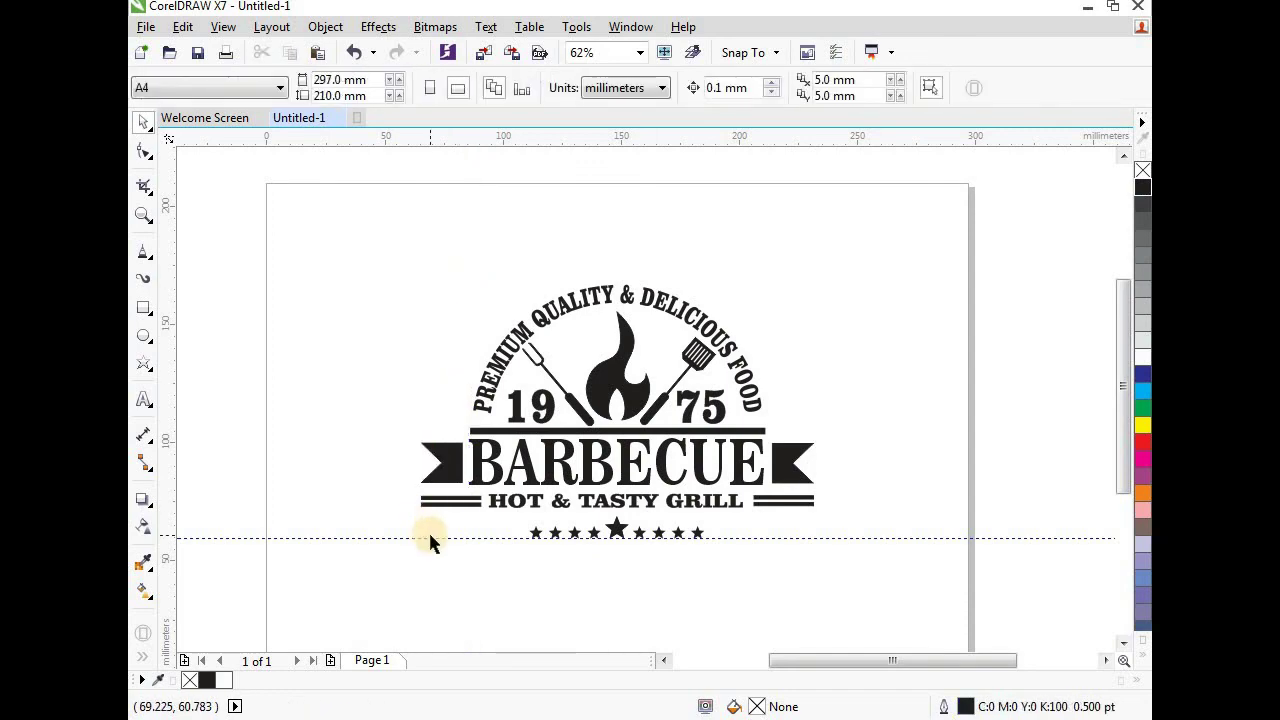
{"action": "left_click", "coordinate": [430, 538]}
{"action": "key", "text": "Delete"}
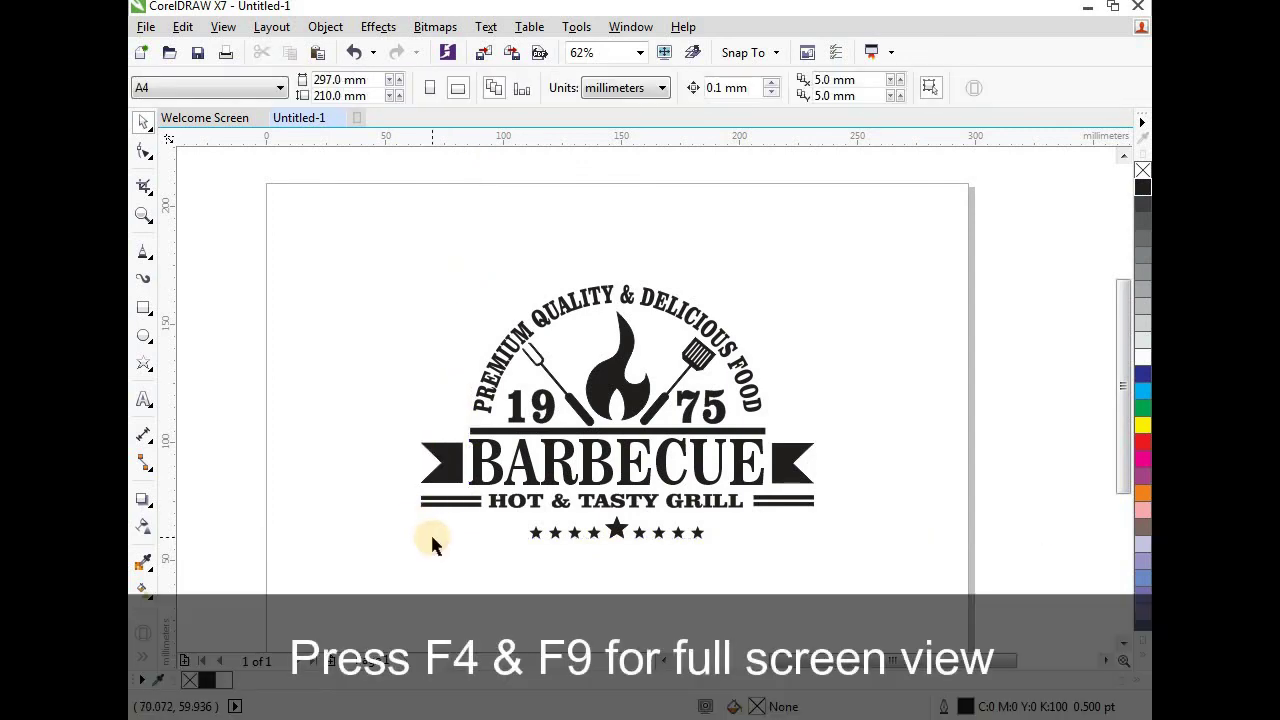
{"action": "key", "text": "F4"}
{"action": "key", "text": "F9"}
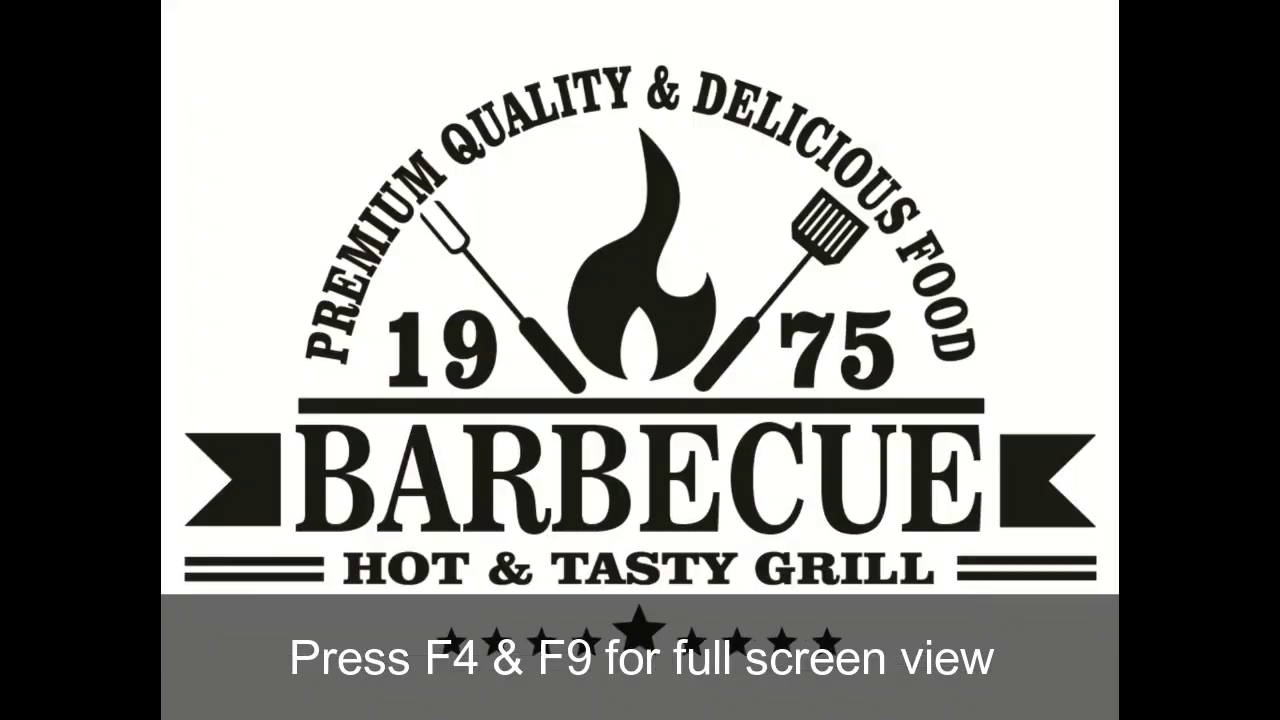